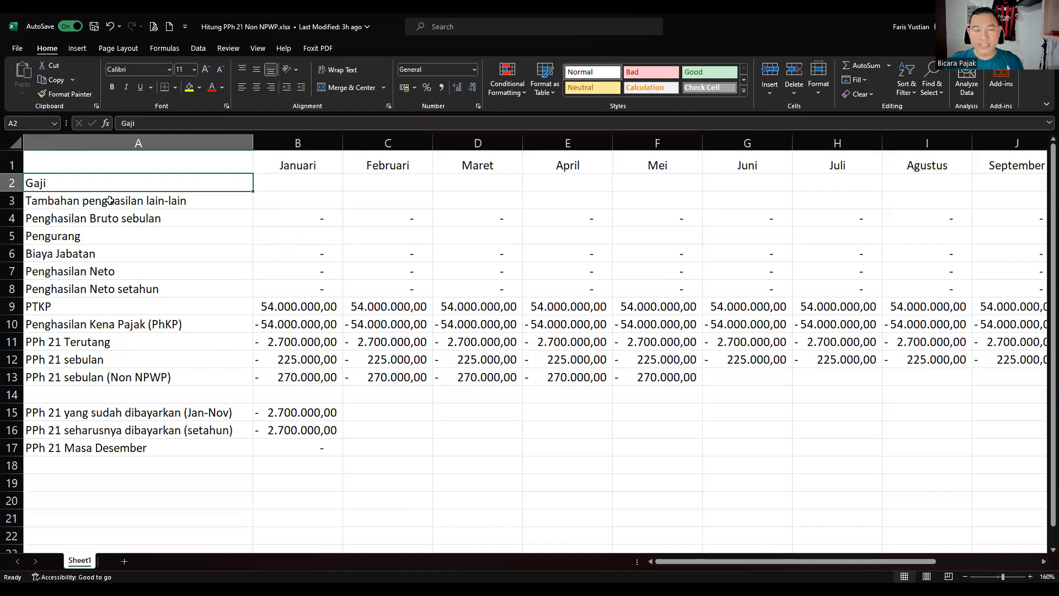
Save the Hitung PPh 21 Non NPWP workbook and move to the Januari salary cell.
key("ctrl+s")
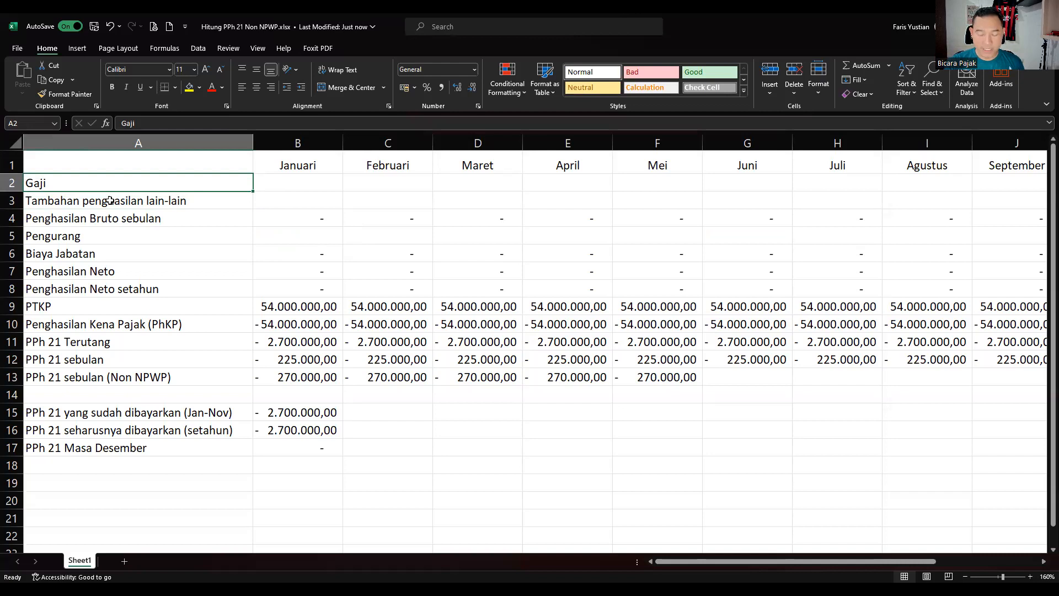
key("Right")
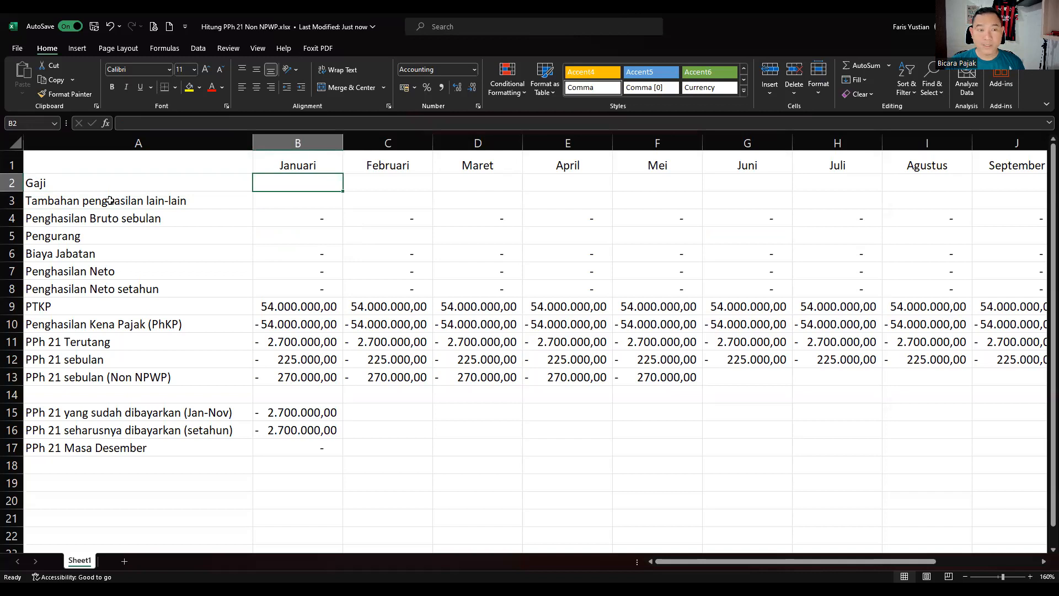
Enter 6.000.000 as the Januari Gaji and fill it across through Desember.
type("6.000.00")
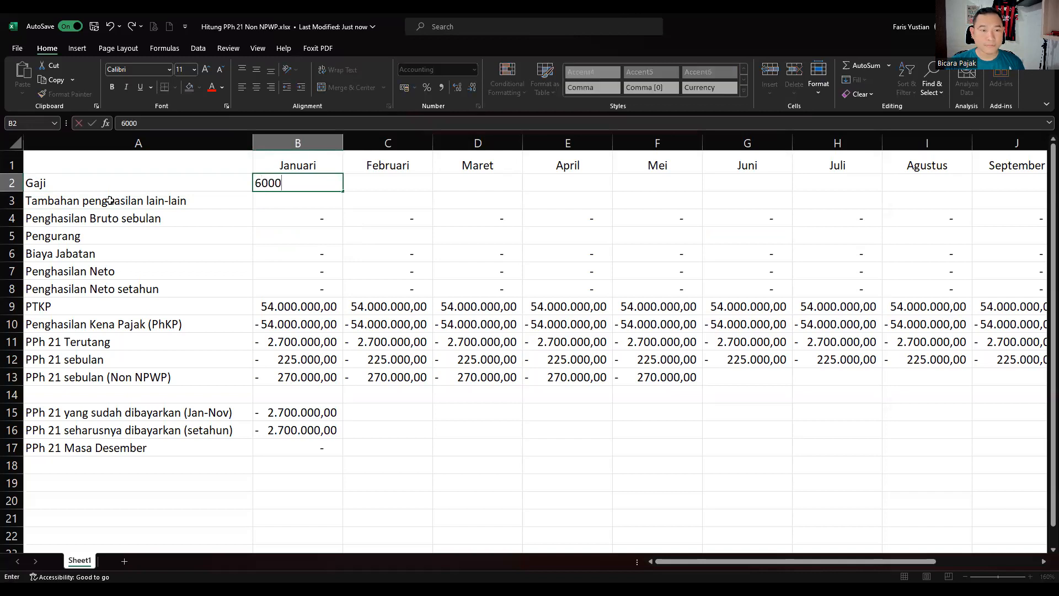
type("0")
key("Right")
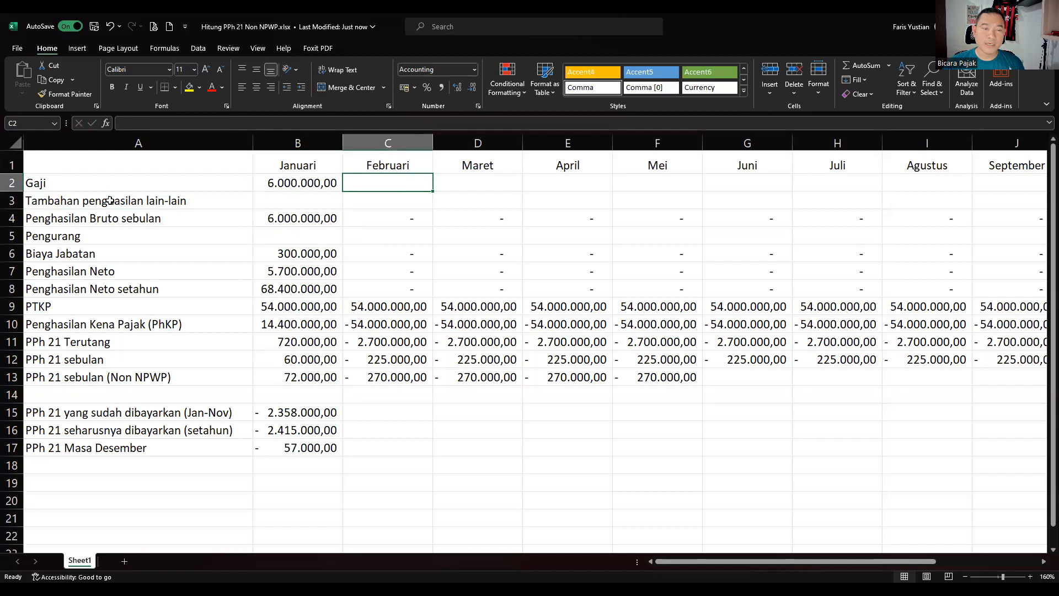
left_click(307, 186)
left_click_drag(344, 192, 868, 191)
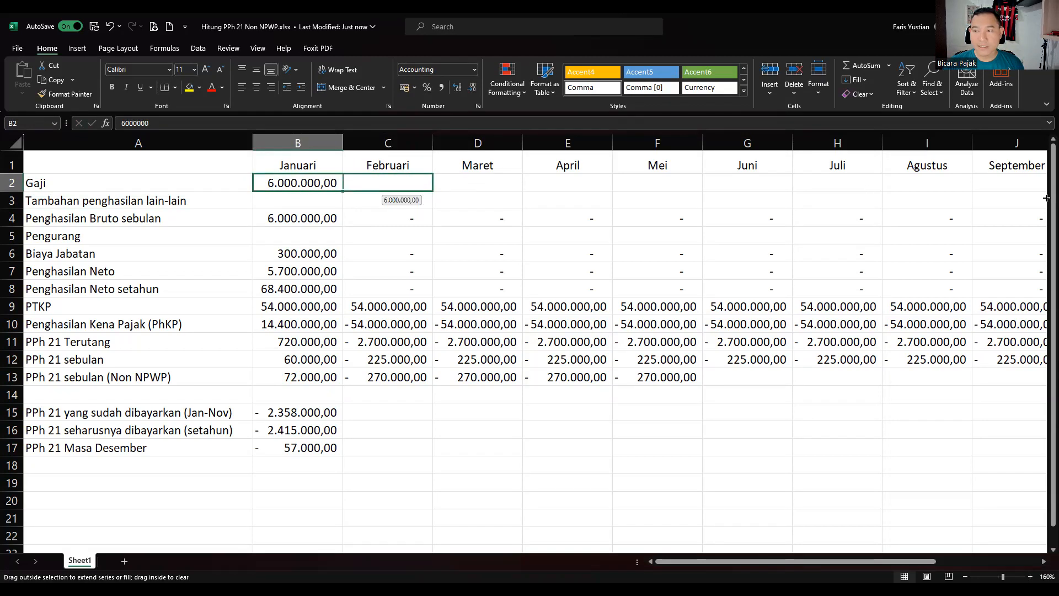
left_click_drag(1018, 197, 974, 198)
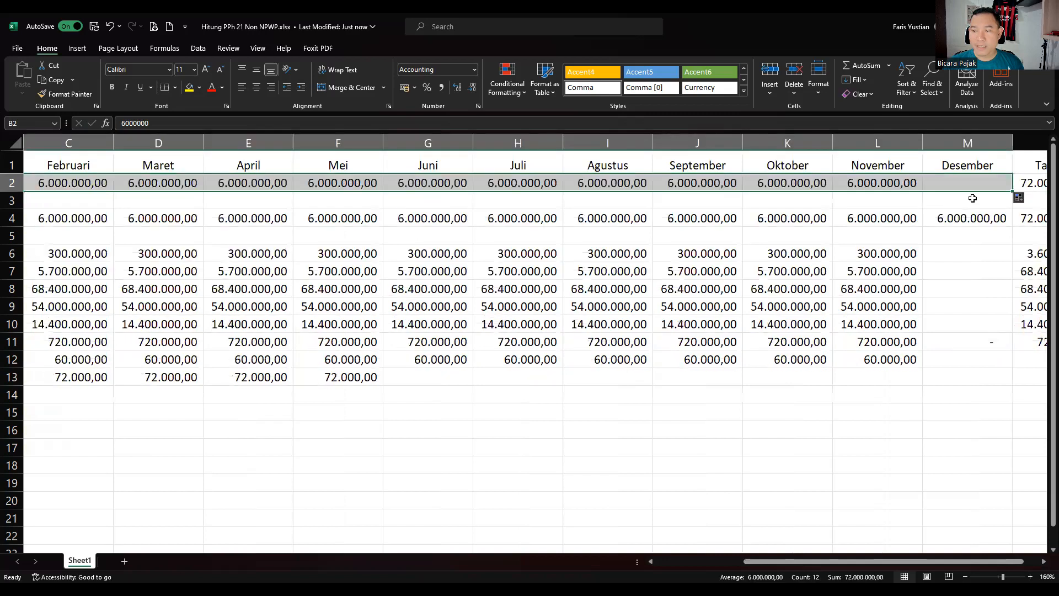
left_click(595, 208)
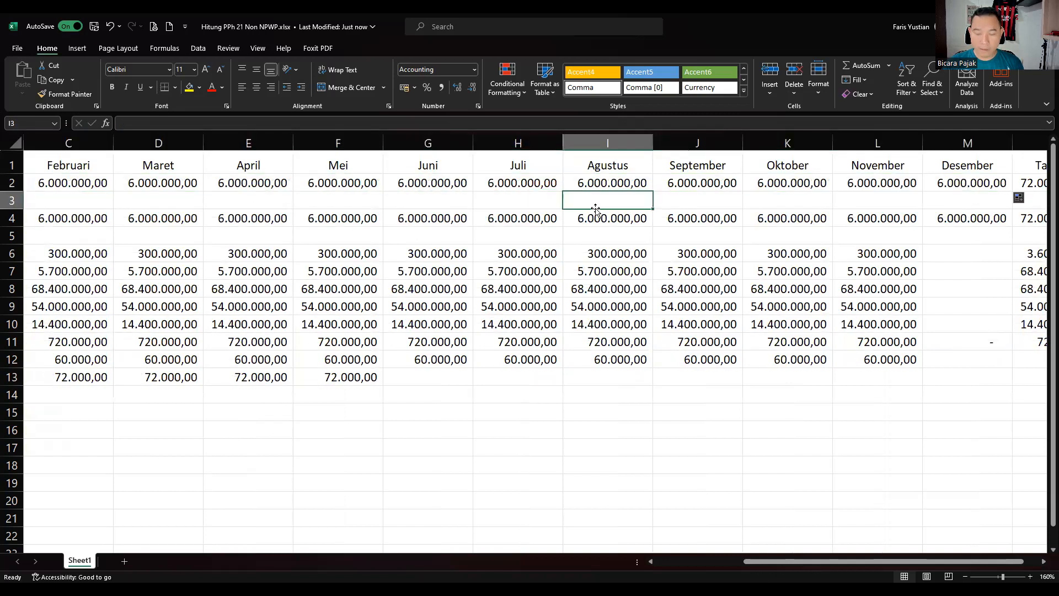
key("Left")
key("Left")
key("Left")
key("Left")
key("Left")
key("Left")
key("Left")
key("Left")
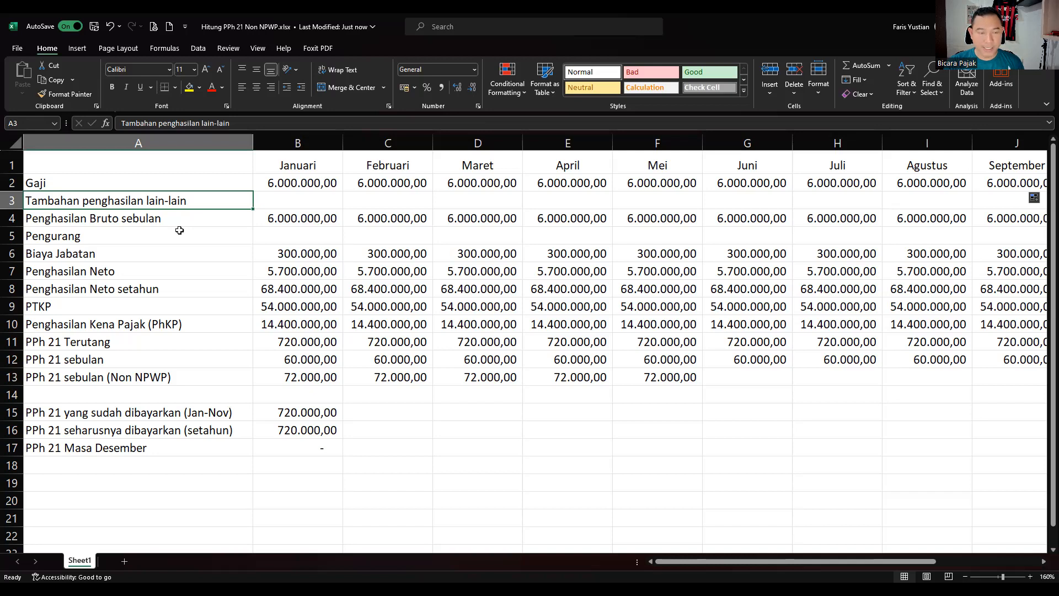
Enter Januari–April extra income: 500.000, 600.000, 400.000 and 500.000.
key("Right")
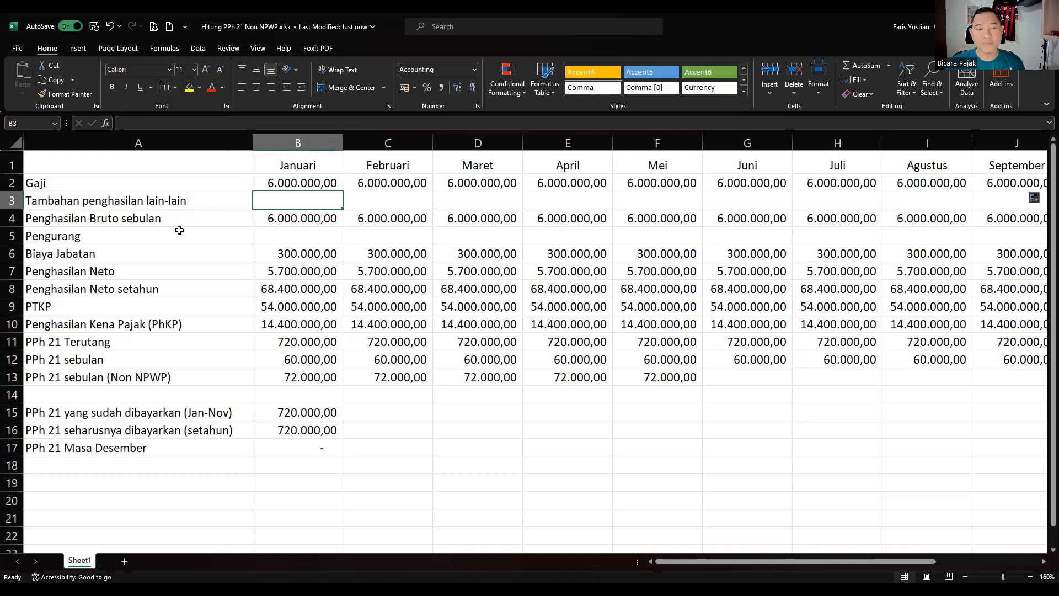
type("5")
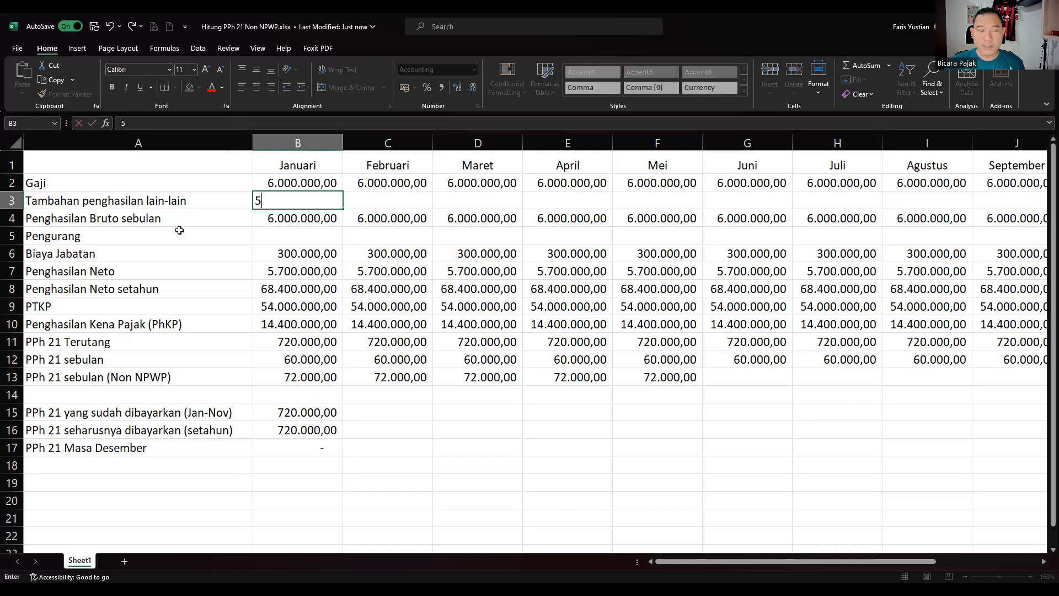
type("00.00000")
key("Tab")
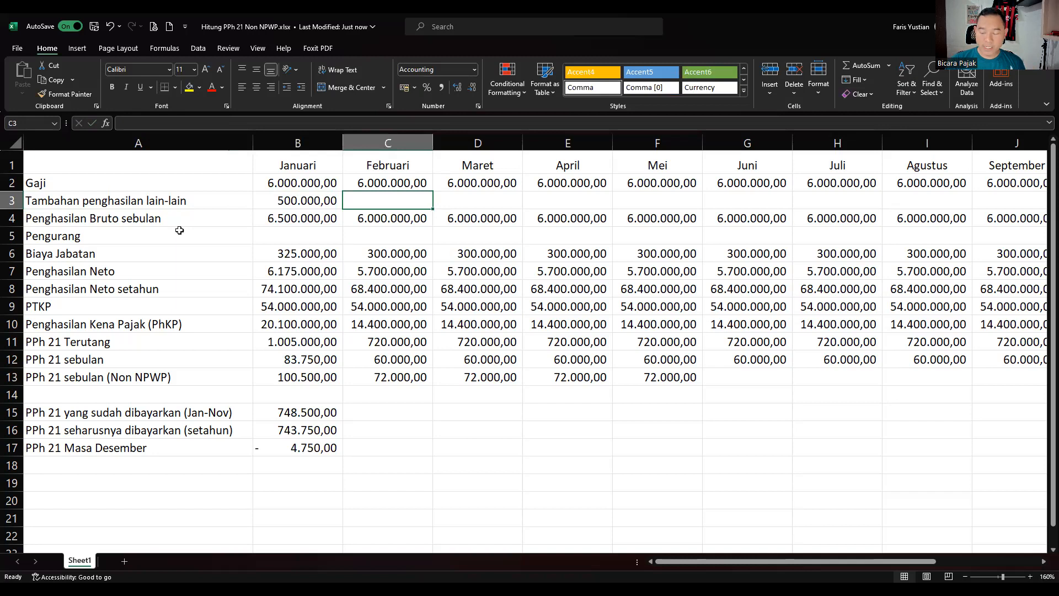
type("600000")
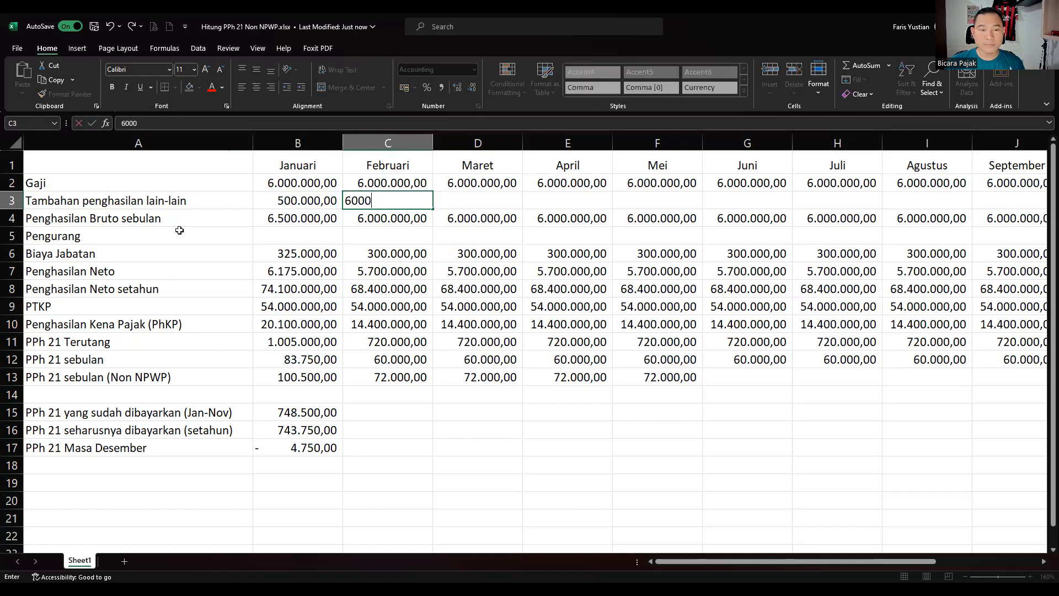
key("Tab")
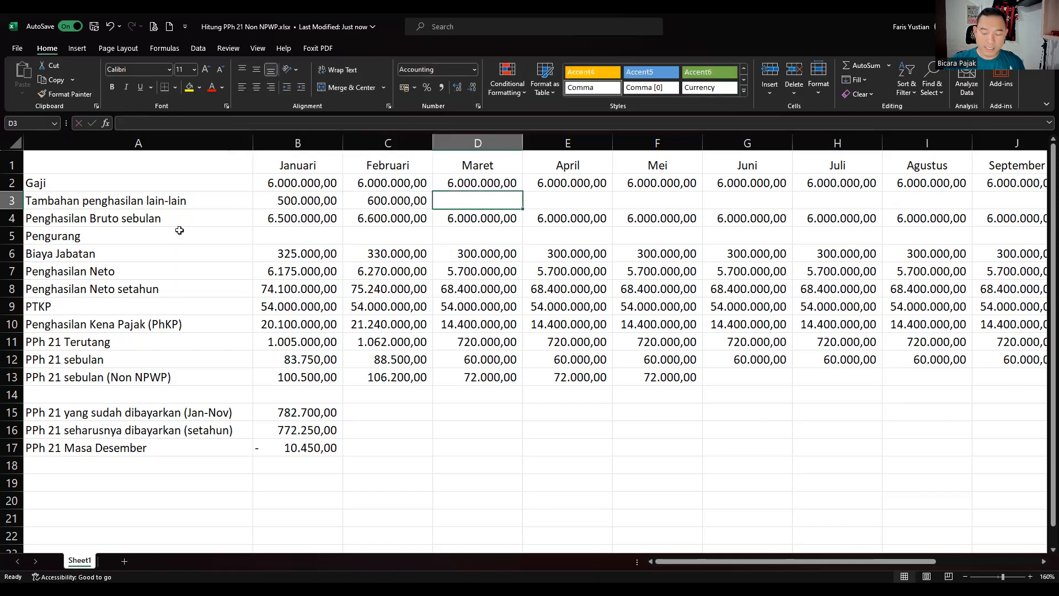
type("40")
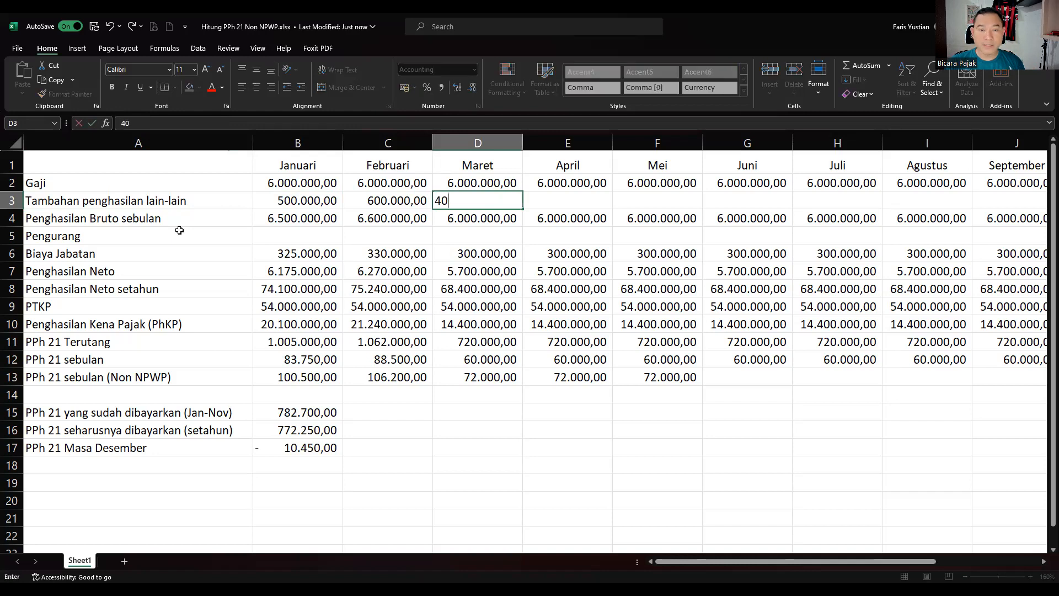
type("0.0000")
key("Tab")
type("500000")
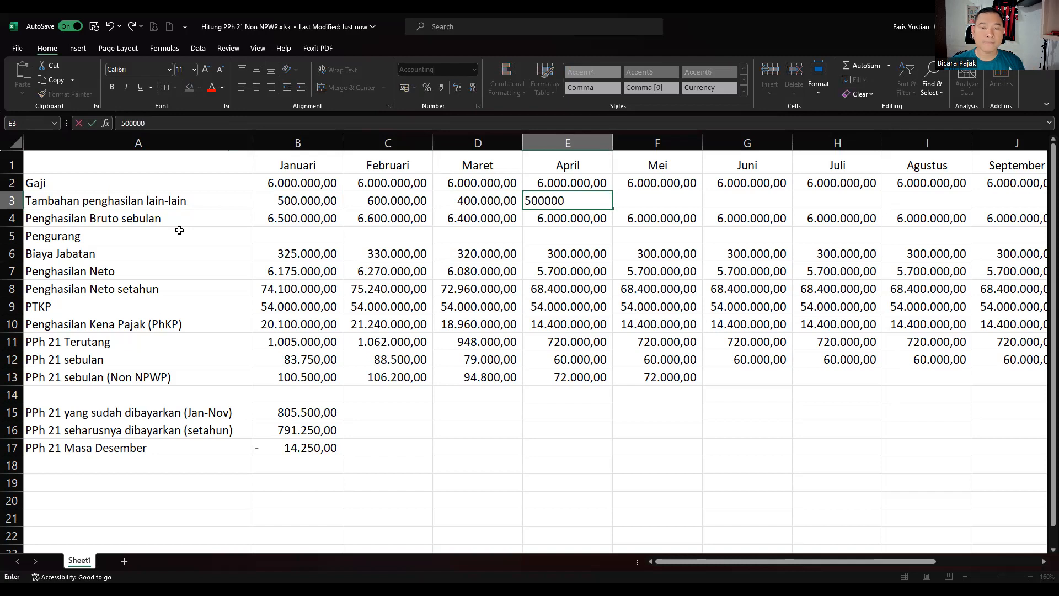
key("Tab")
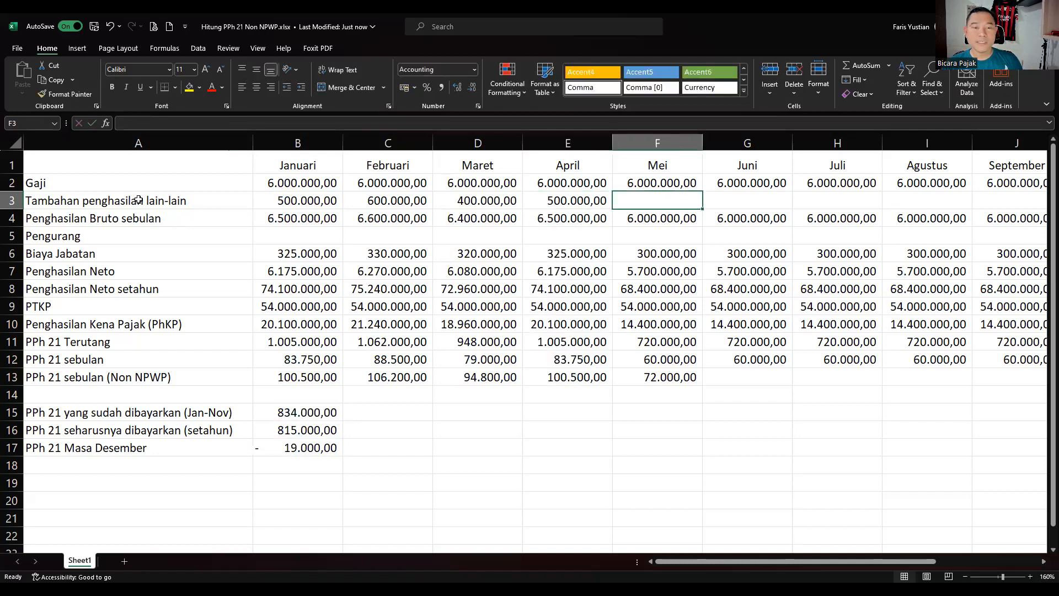
Enter Mei–Juli extra income: 350.000, 750.000 and 600.000.
left_click(382, 198)
left_click_drag(382, 198, 563, 196)
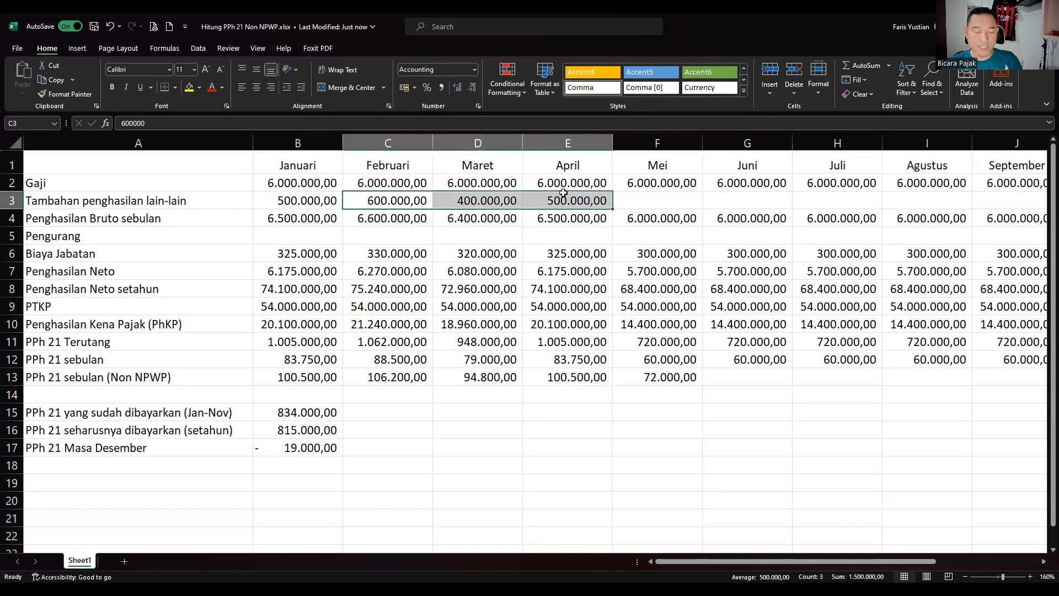
left_click(656, 197)
type("350000")
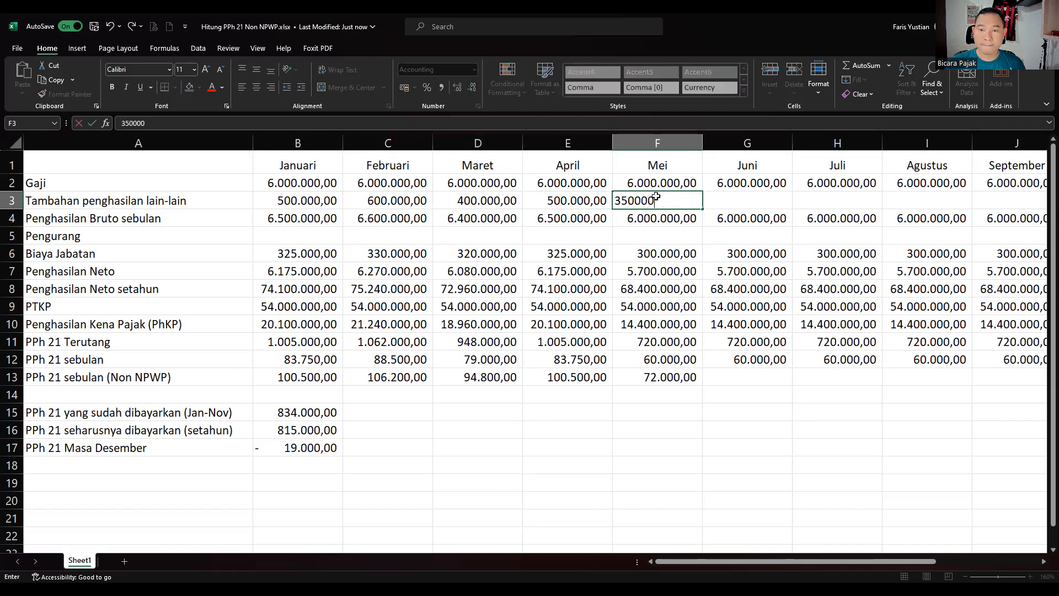
key("Tab")
type("750")
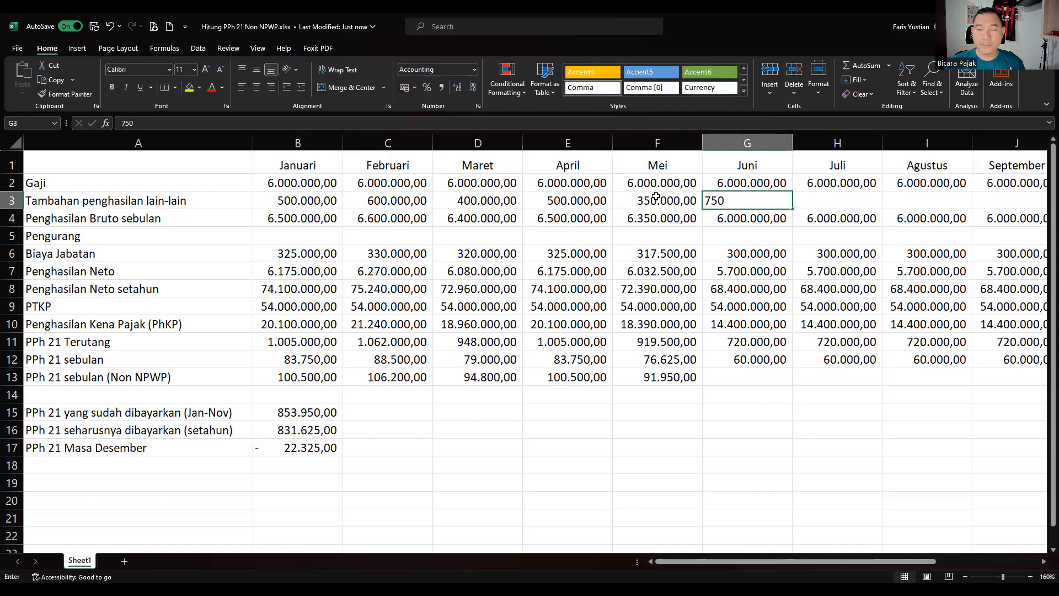
type(".000")
key("Tab")
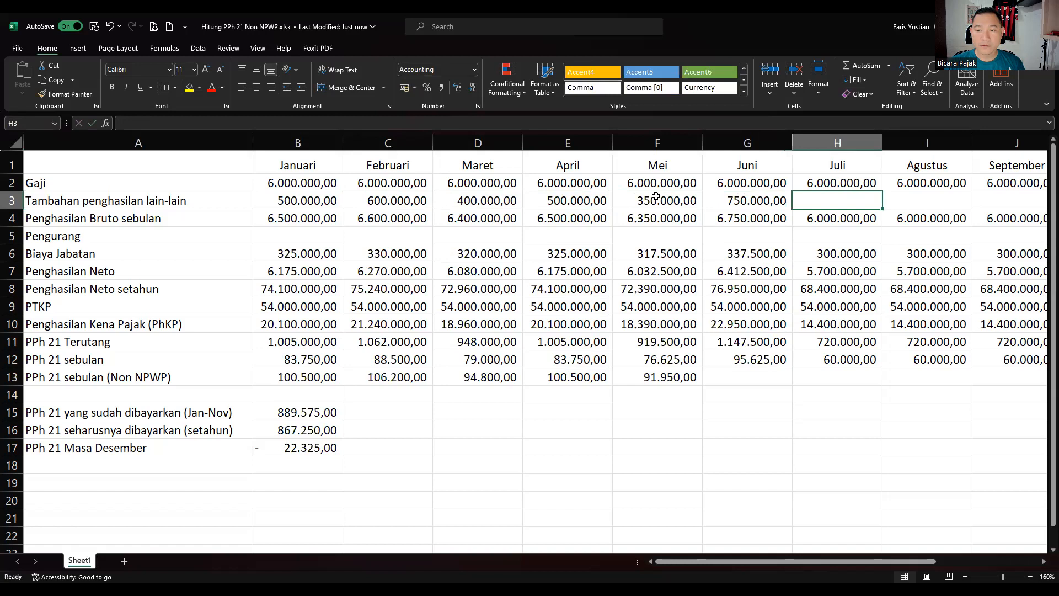
type("600000")
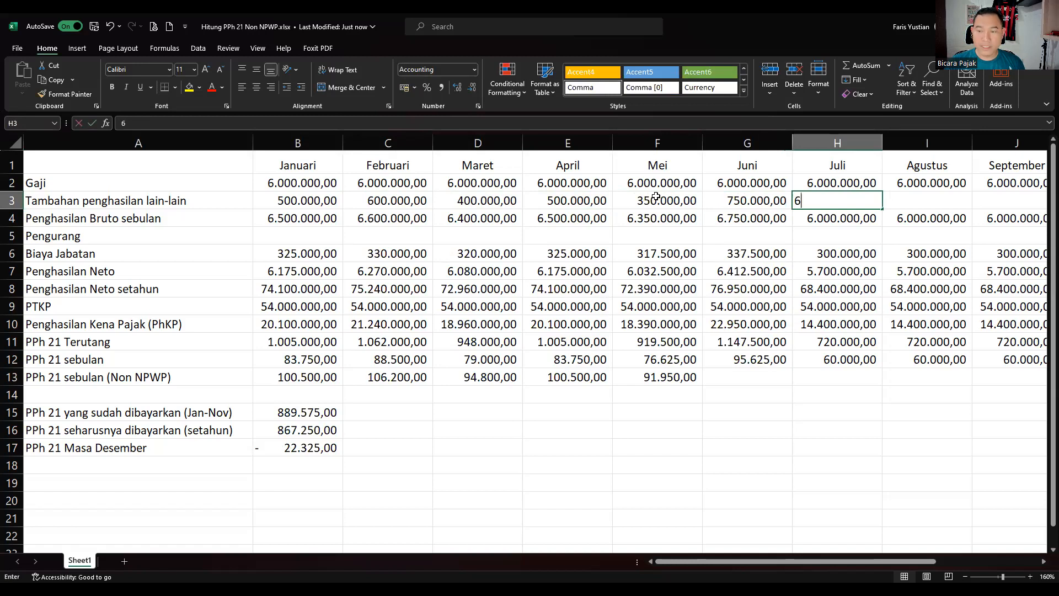
key("Tab")
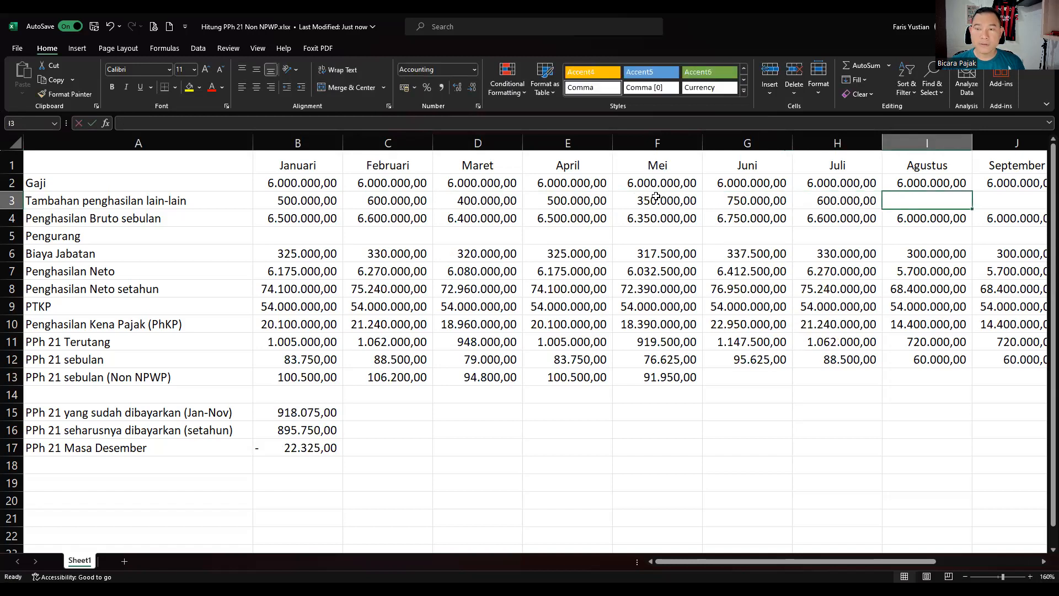
Copy the April–Juli extra income amounts into Agustus onward and retype Agustus.
left_click_drag(543, 206, 864, 192)
key("ctrl+c")
left_click(936, 200)
key("ctrl+v")
left_click(936, 199)
type("0550000")
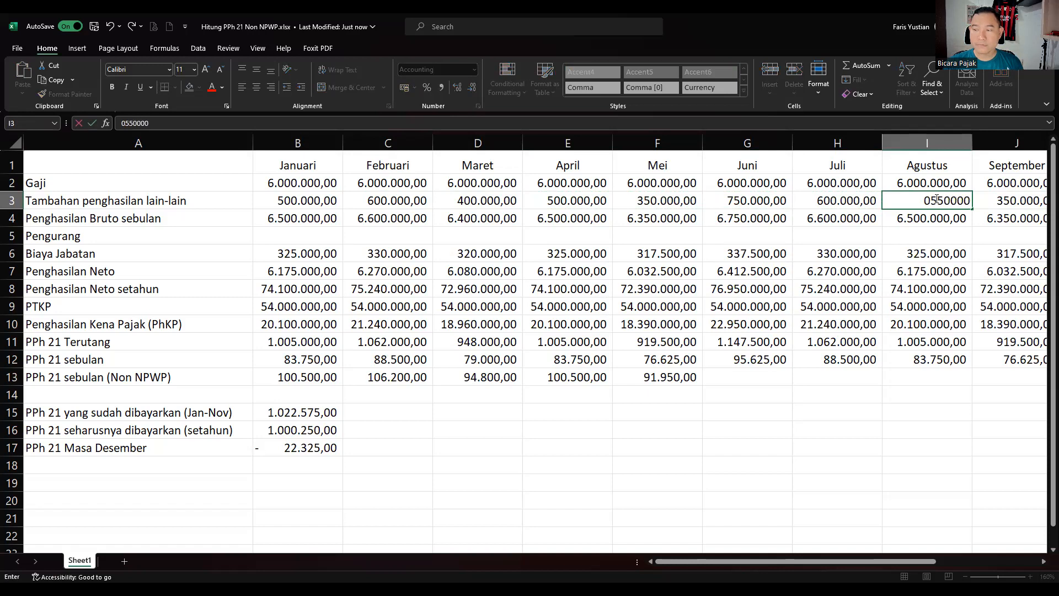
type("0")
key("Return")
Correct the Agustus extra income amount to 550.000.
left_click(935, 199)
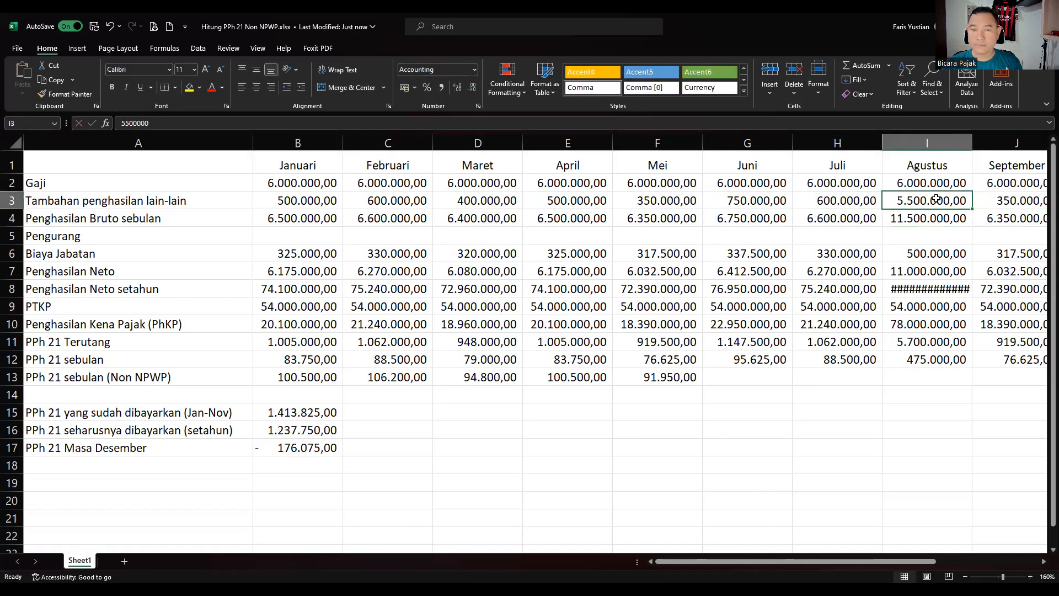
left_click(314, 120)
type("\\")
key("BackSpace")
key("BackSpace")
key("BackSpace")
key("Return")
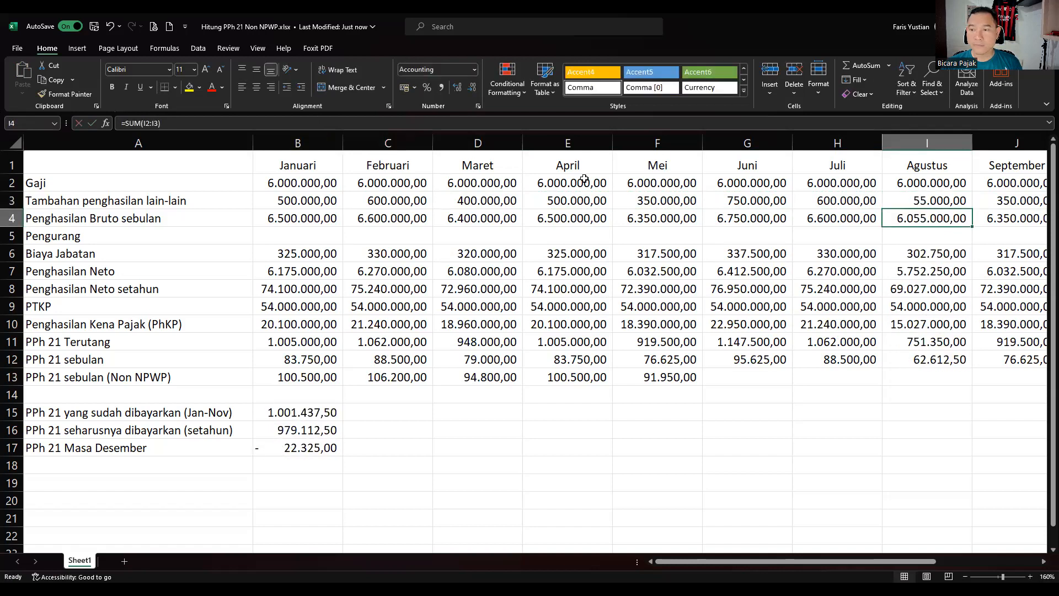
left_click(908, 199)
left_click(259, 126)
type("00")
key("Return")
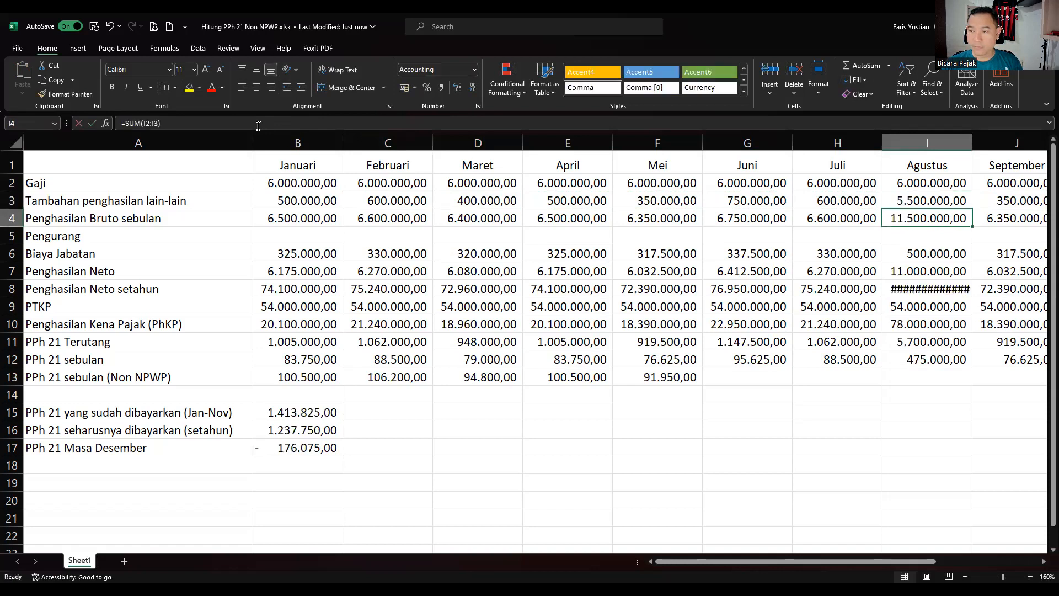
key("Up")
left_click(147, 122)
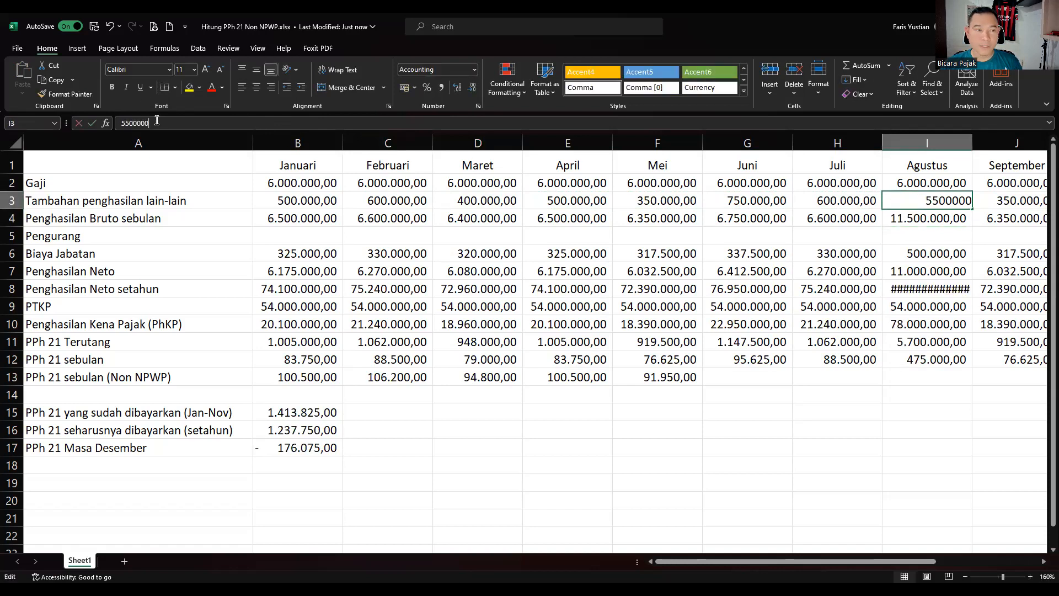
key("BackSpace")
key("Return")
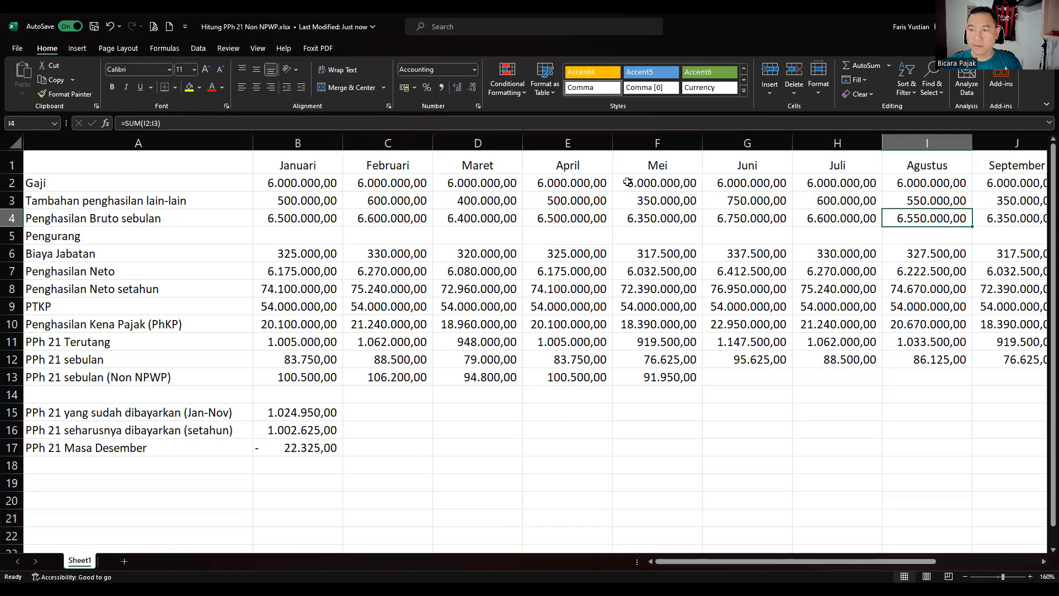
left_click(798, 205)
key("Right")
key("Right")
key("Right")
key("Right")
key("Right")
Enter 1.000.000 as Desember extra income so December's tax becomes 25.175,00.
scroll(809, 206, "right", 1)
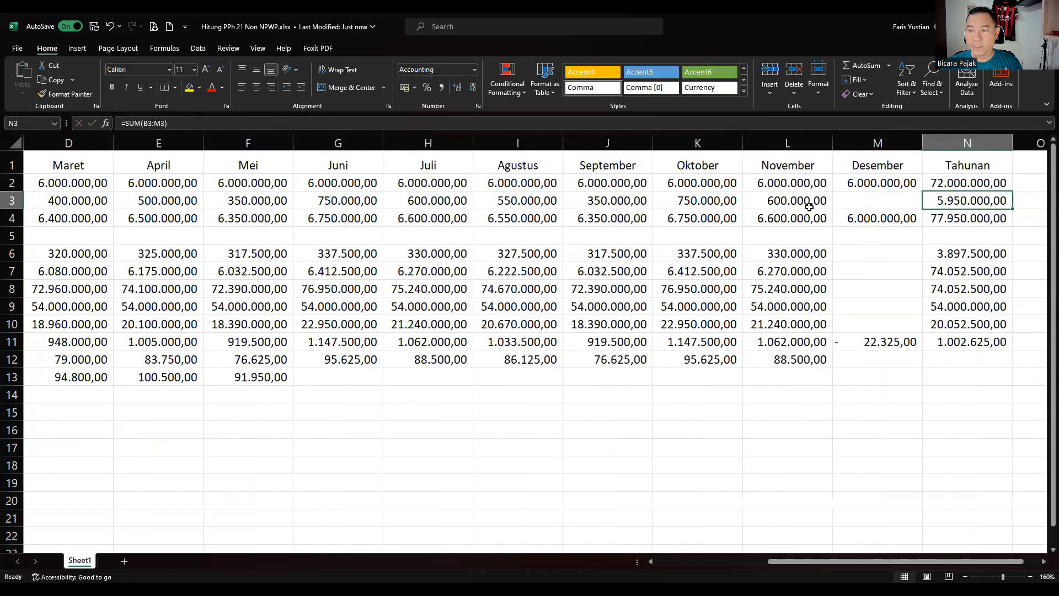
type("1")
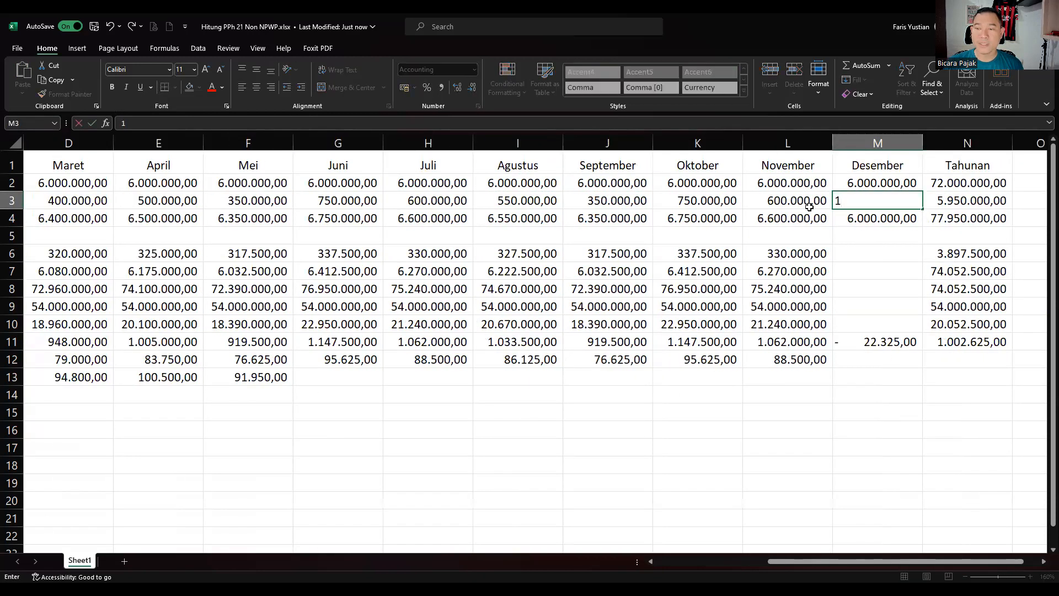
type(".000.000000")
key("Return")
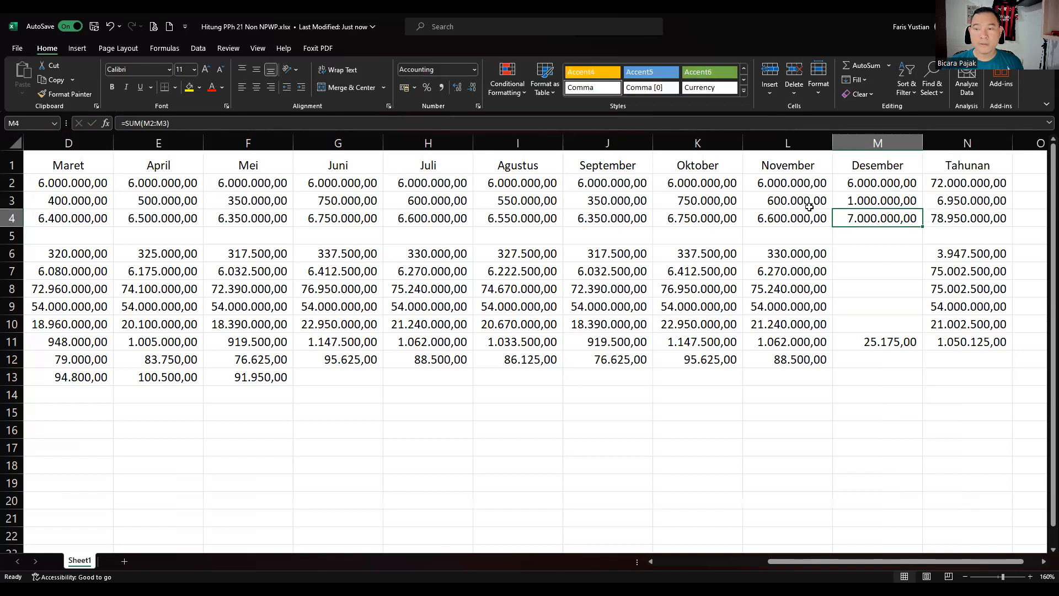
left_click(877, 259)
key("Left")
key("Left")
key("Left")
key("Left")
key("Left")
key("Left")
key("Left")
key("Left")
key("Left")
key("Left")
key("Left")
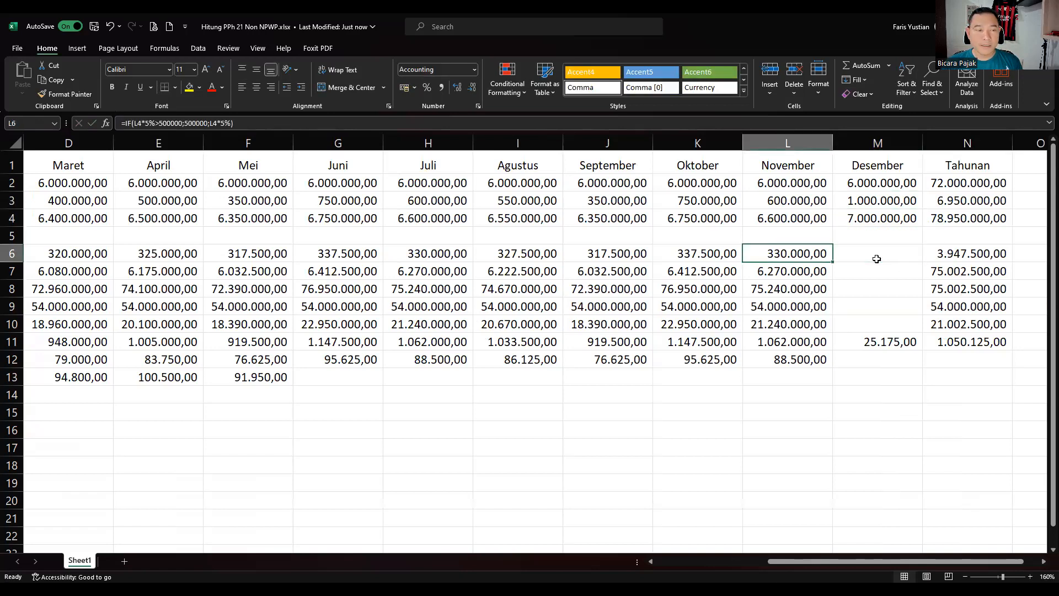
key("Left")
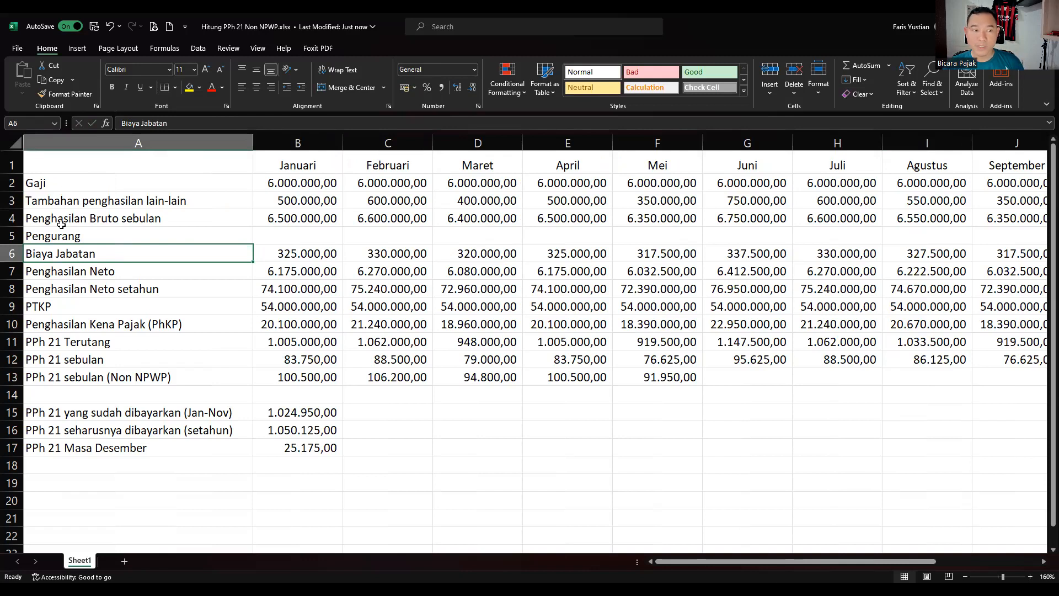
left_click(132, 218)
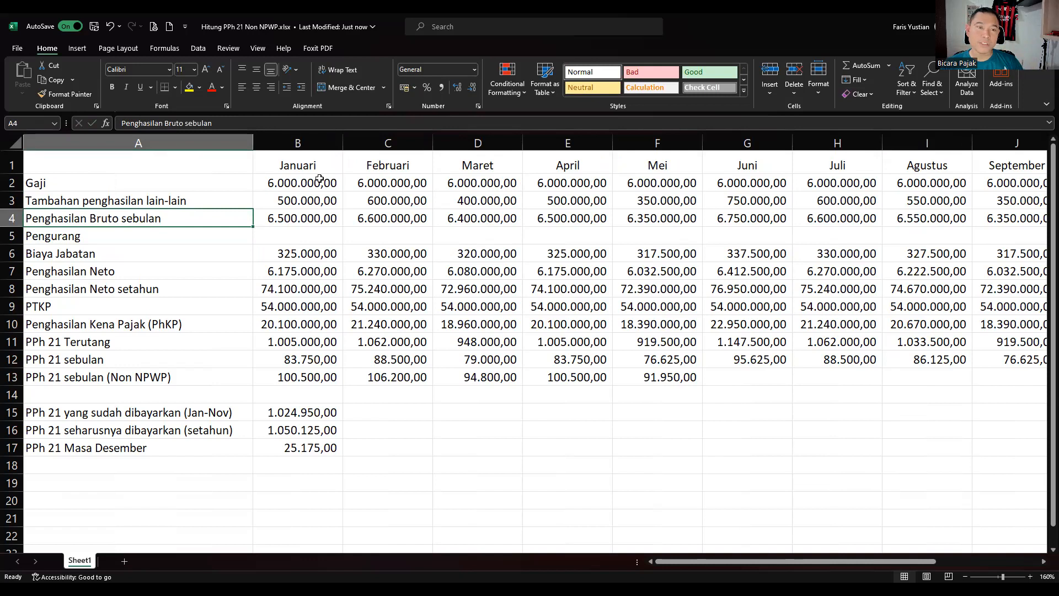
left_click_drag(293, 166, 657, 166)
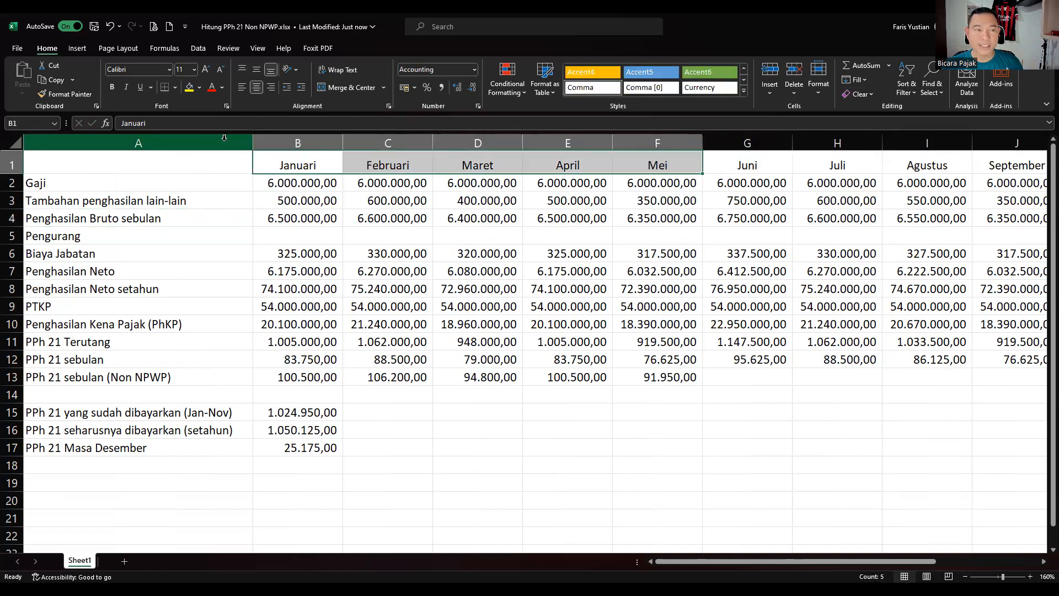
Apply a yellow fill to the Januari–Mei month headers, then review January's income values.
left_click(189, 86)
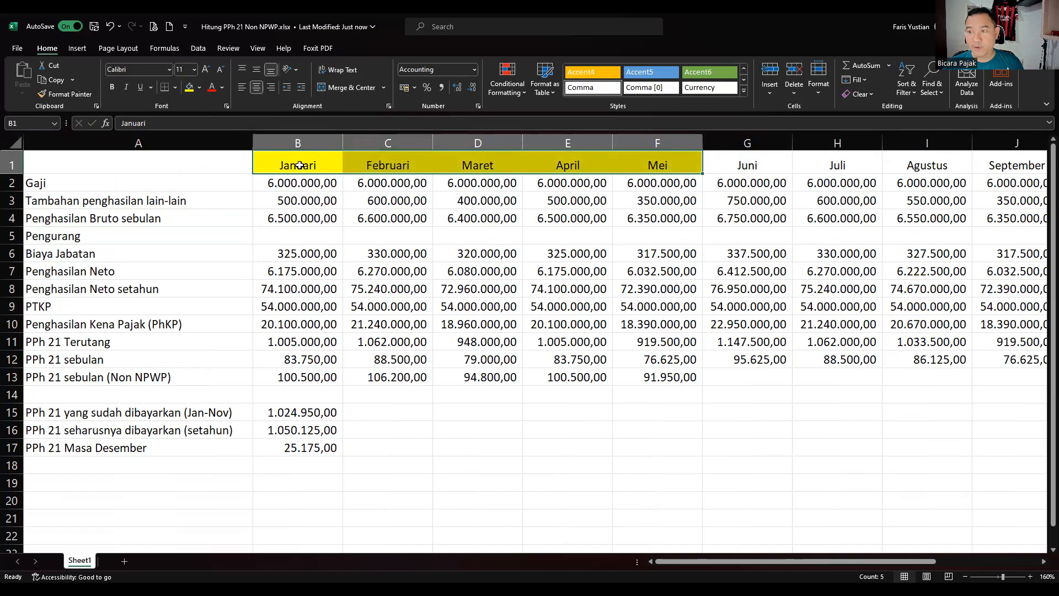
left_click(307, 229)
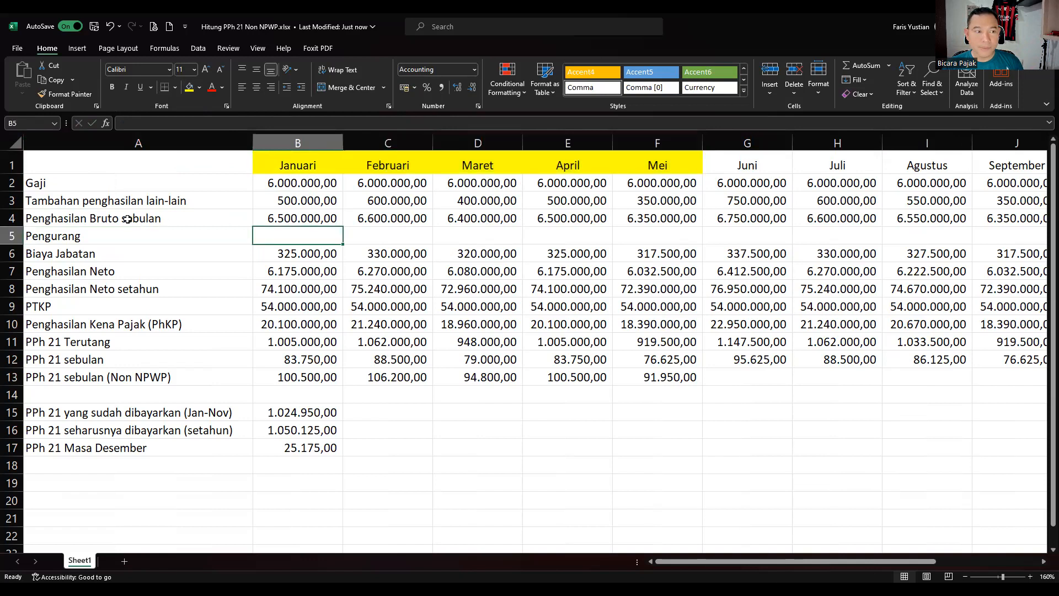
left_click(282, 217)
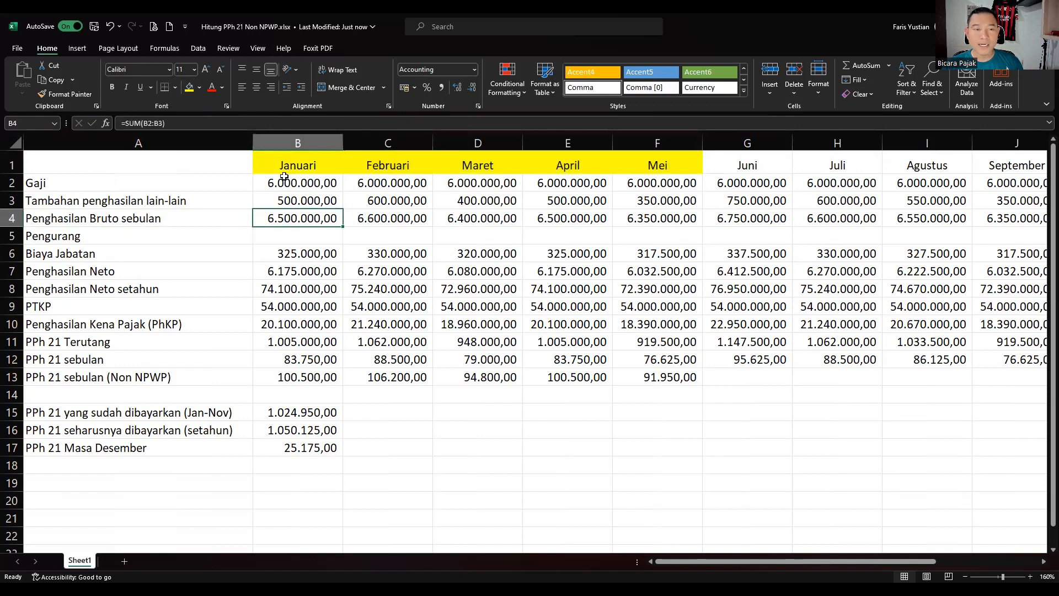
left_click(291, 186)
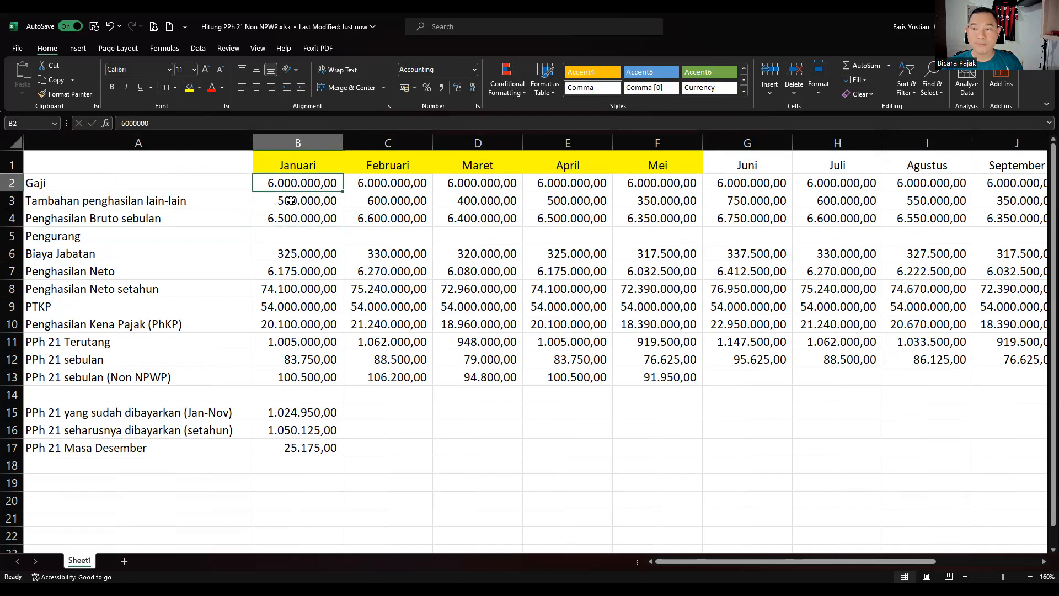
left_click(291, 200)
left_click(55, 253)
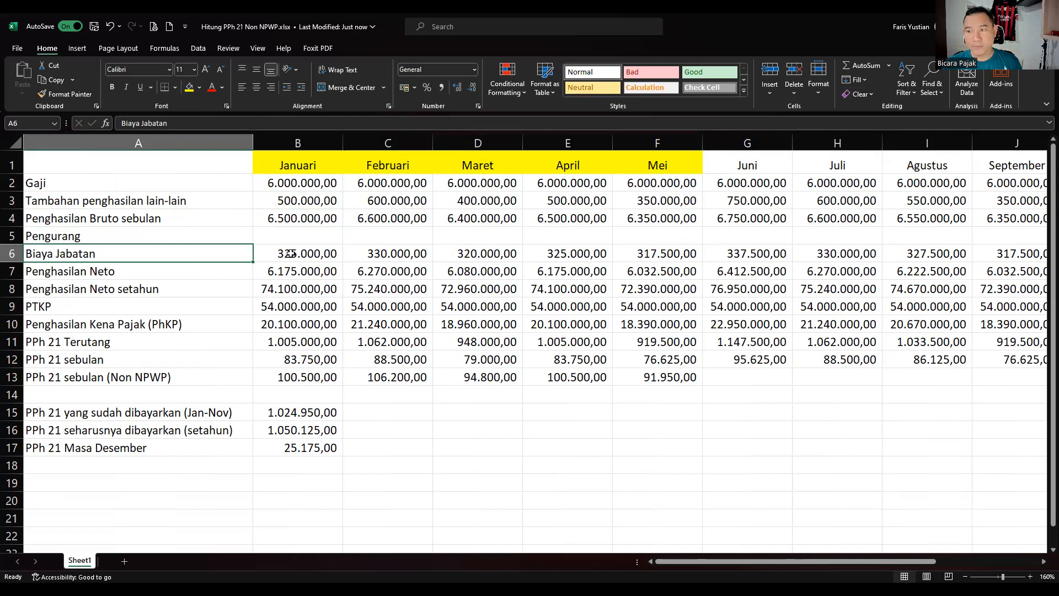
double_click(294, 252)
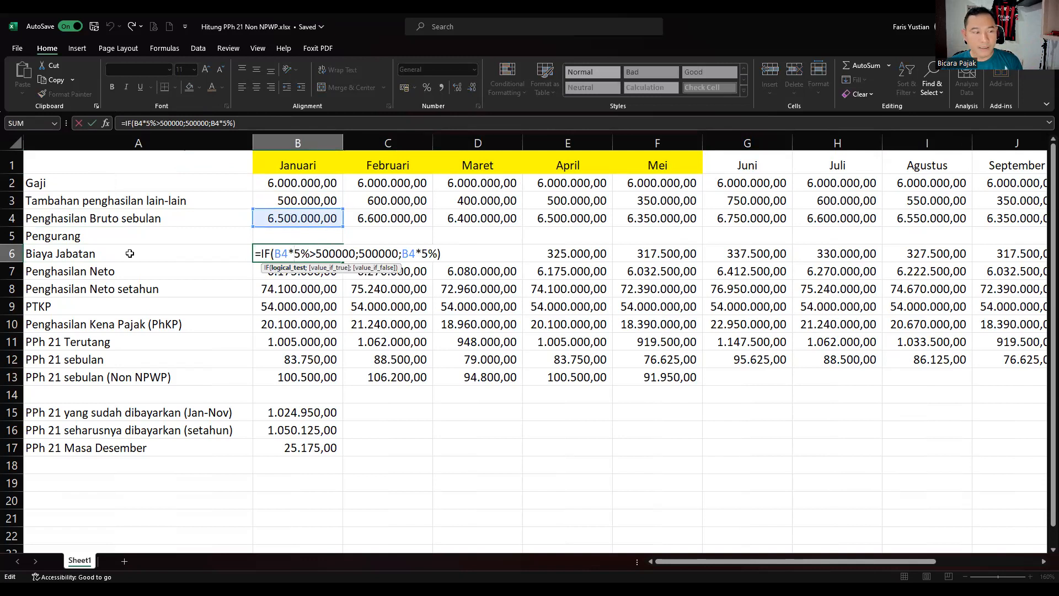
key("Return")
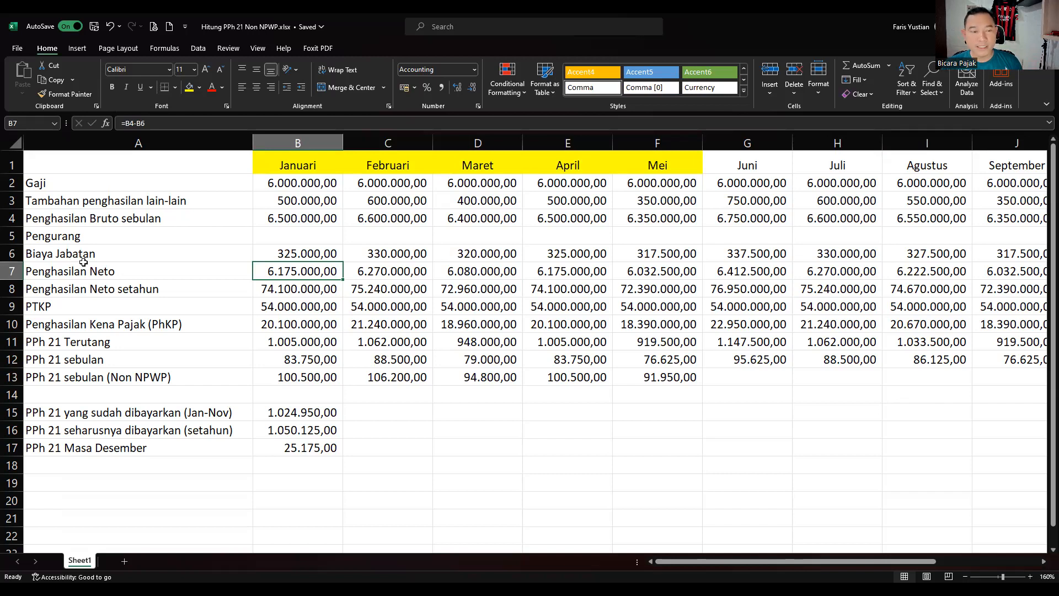
left_click(144, 253)
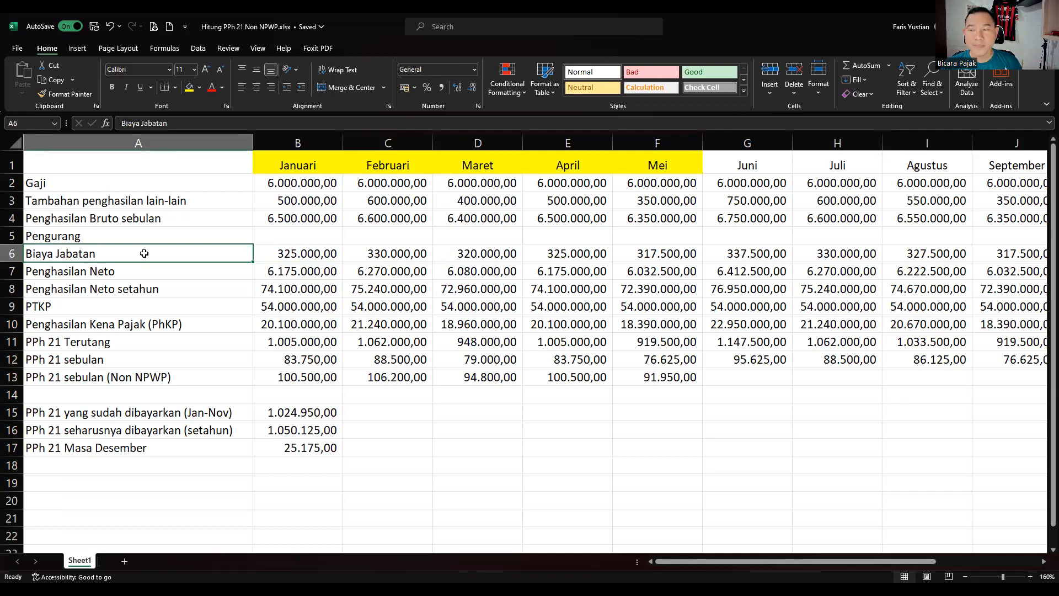
left_click(311, 271)
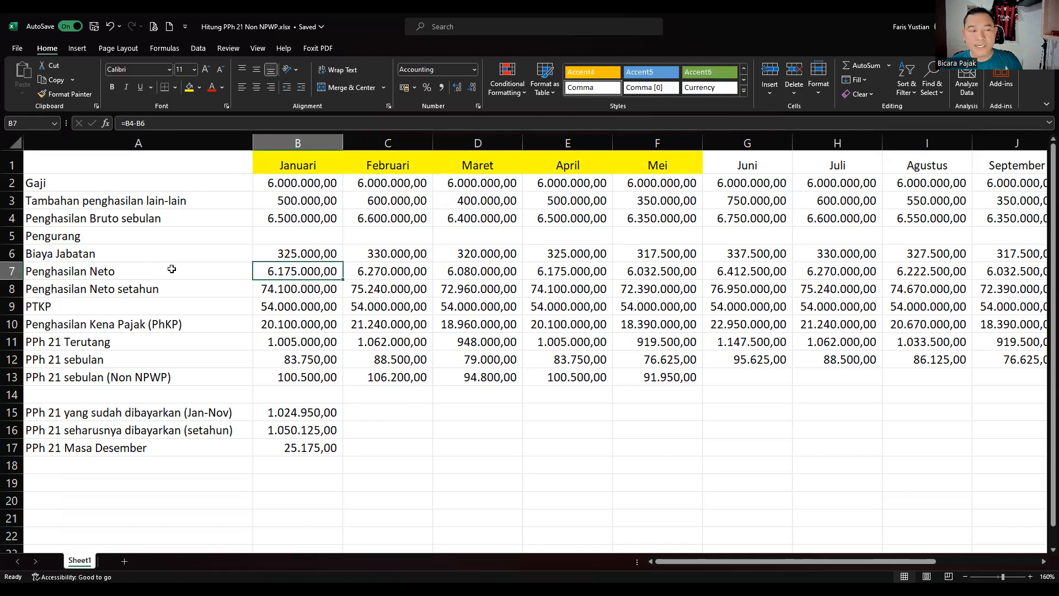
double_click(314, 268)
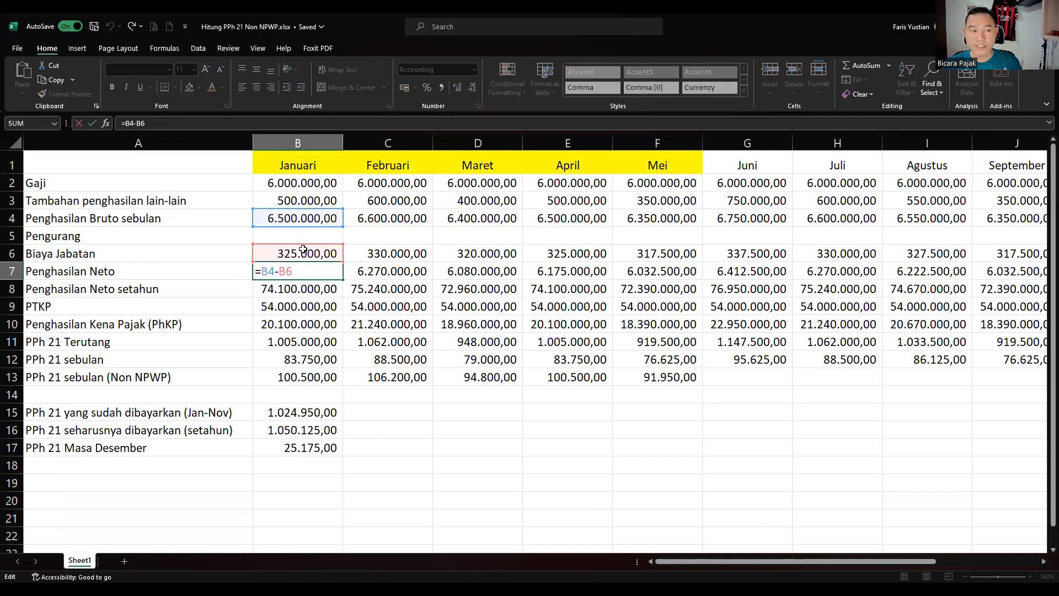
key("Return")
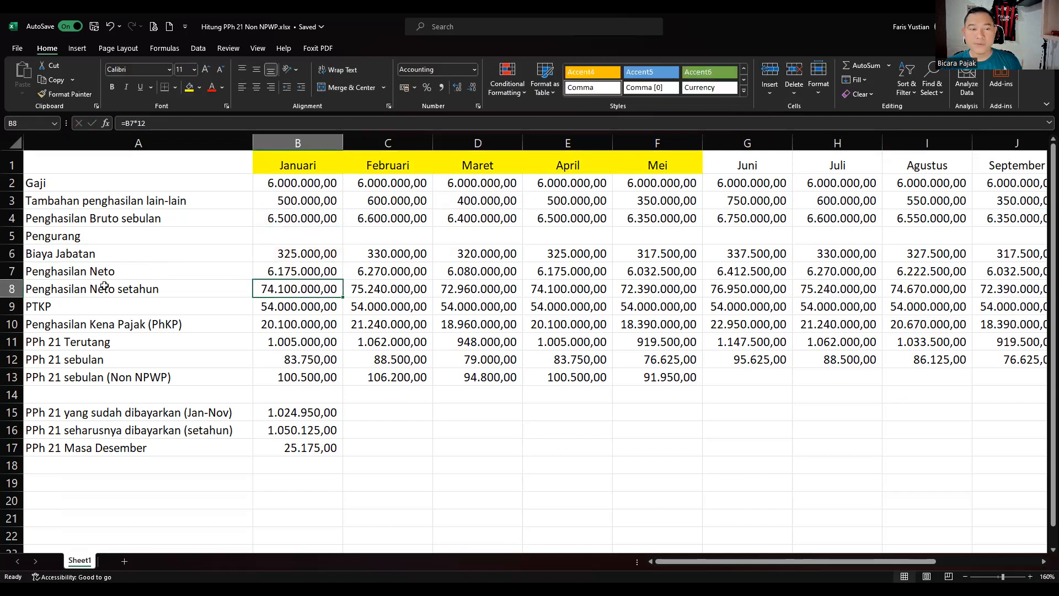
left_click(66, 291)
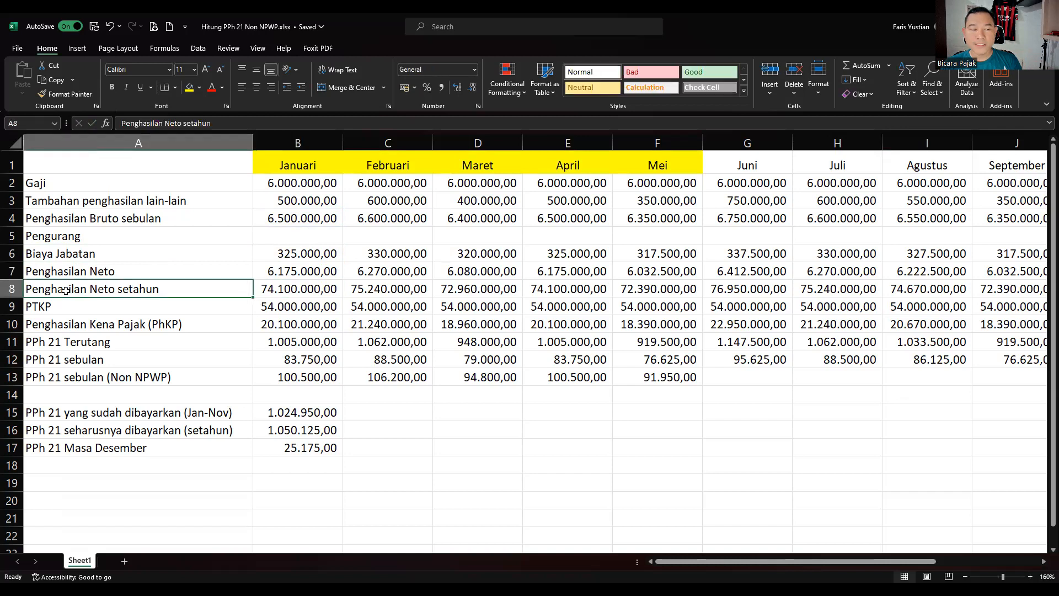
double_click(291, 287)
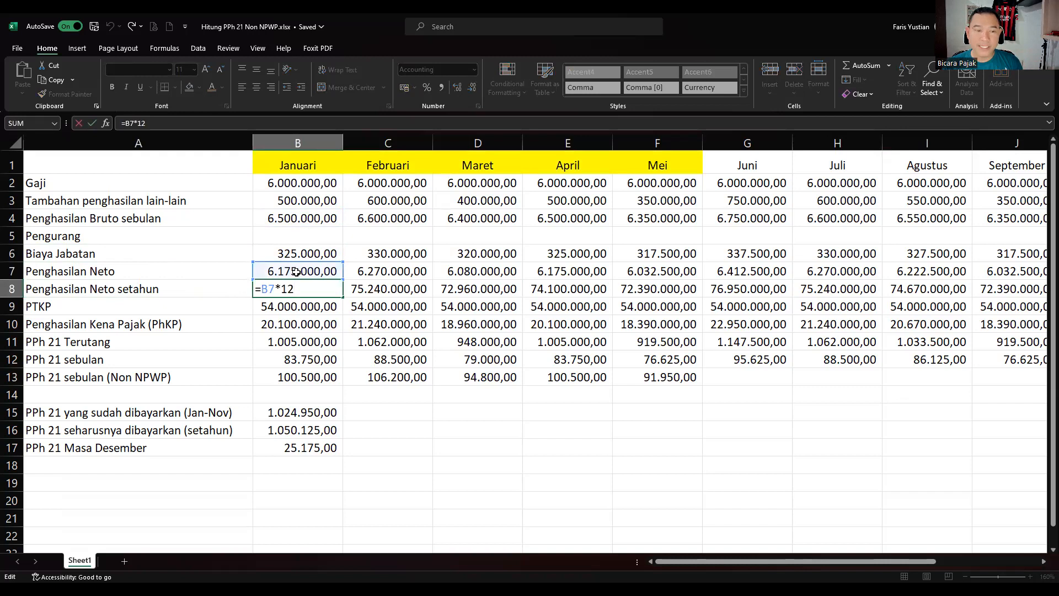
key("Return")
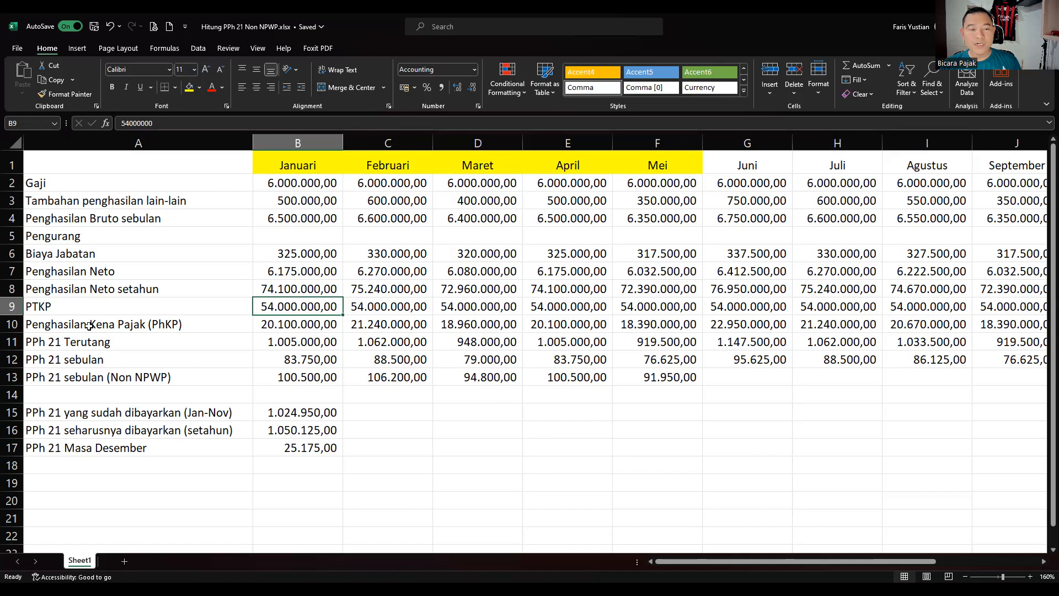
left_click(295, 324)
double_click(295, 325)
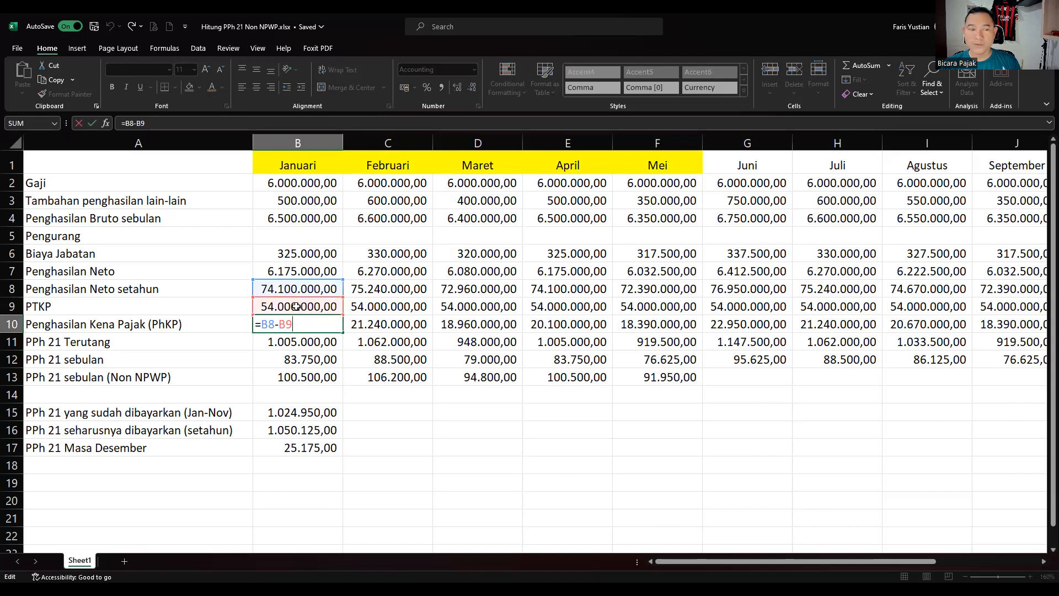
key("Return")
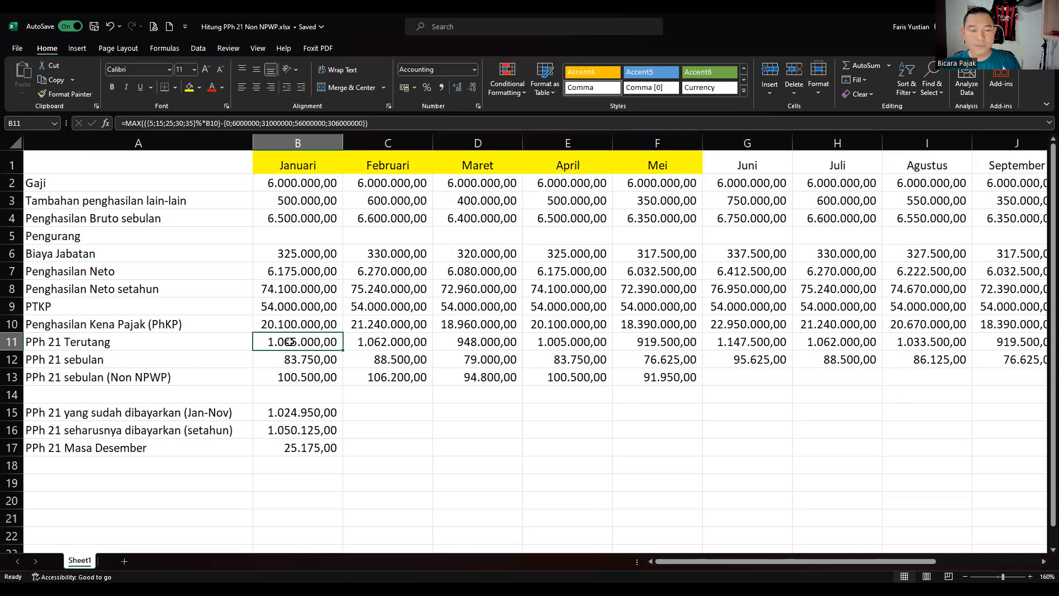
double_click(289, 341)
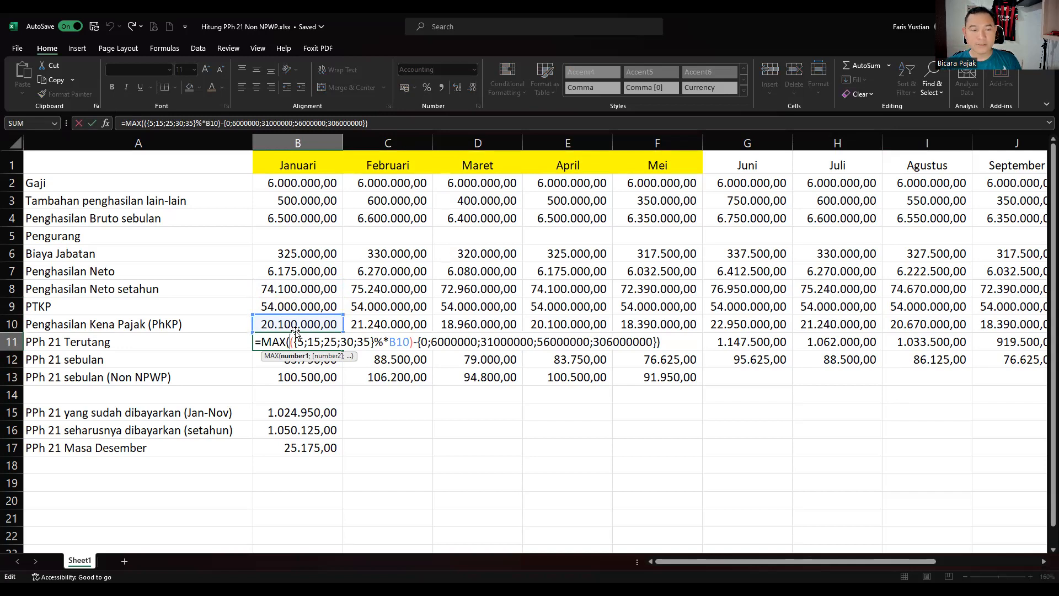
key("Return")
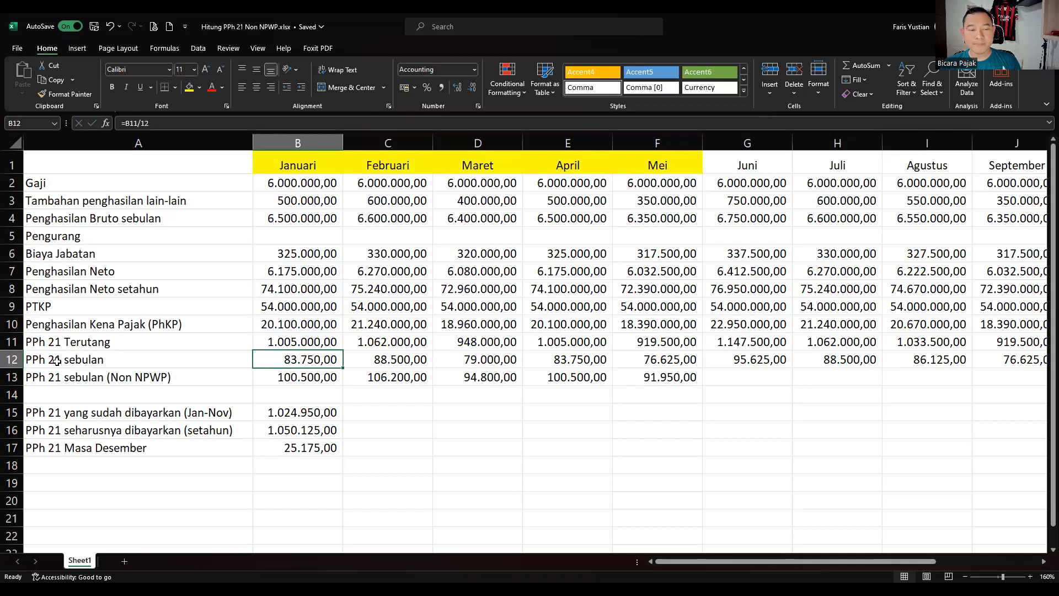
Inspect January's monthly PPh 21 formula and its PPh 21 Terutang value.
double_click(285, 359)
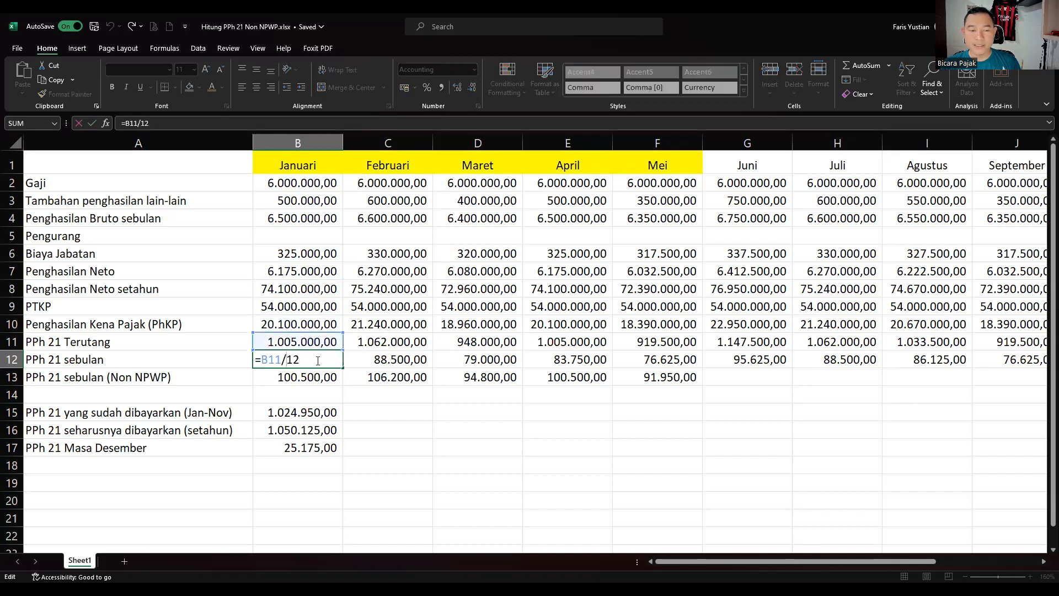
key("Return")
left_click(313, 342)
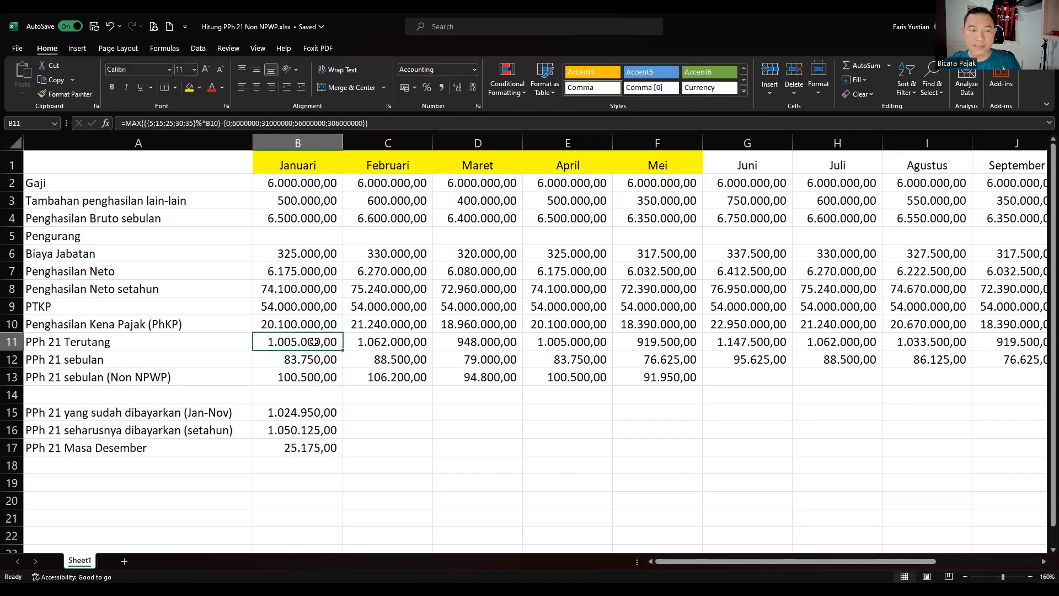
left_click(310, 359)
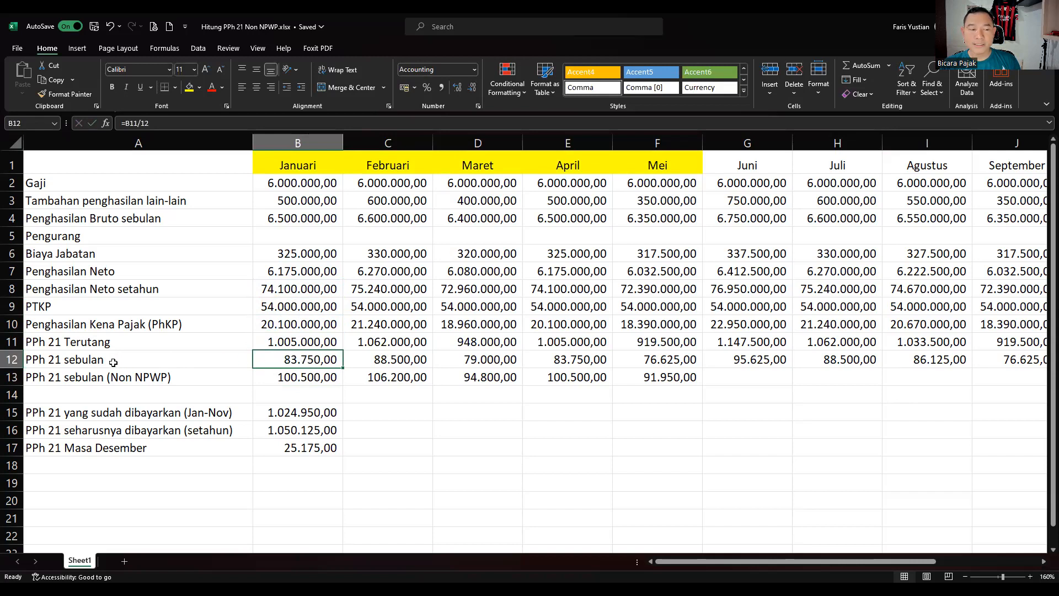
Commit =B12*120% in B13, giving 100.500,00, and cross-check gross income in B4.
left_click(298, 377)
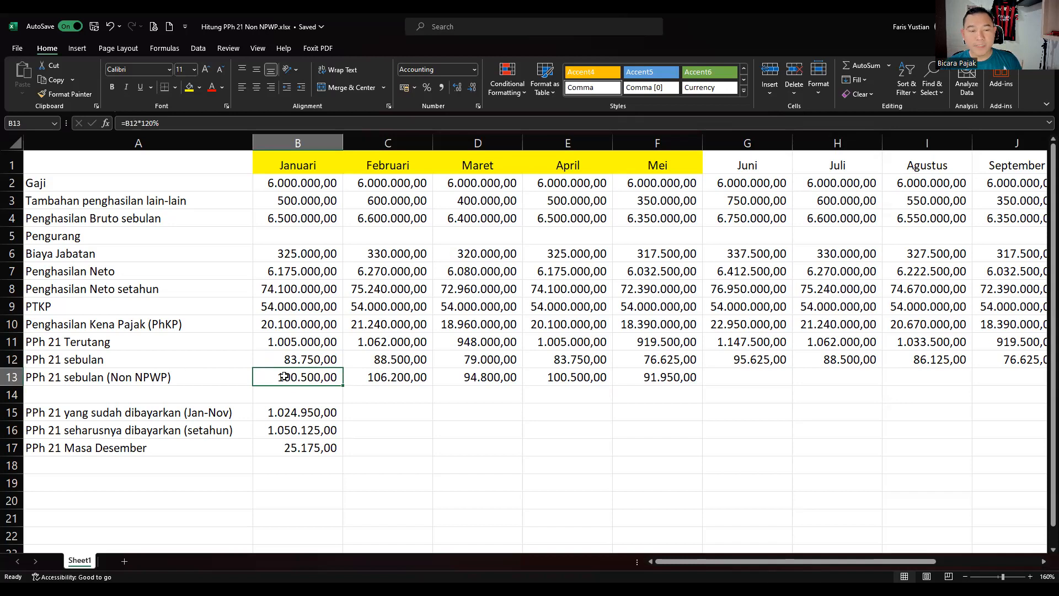
double_click(285, 375)
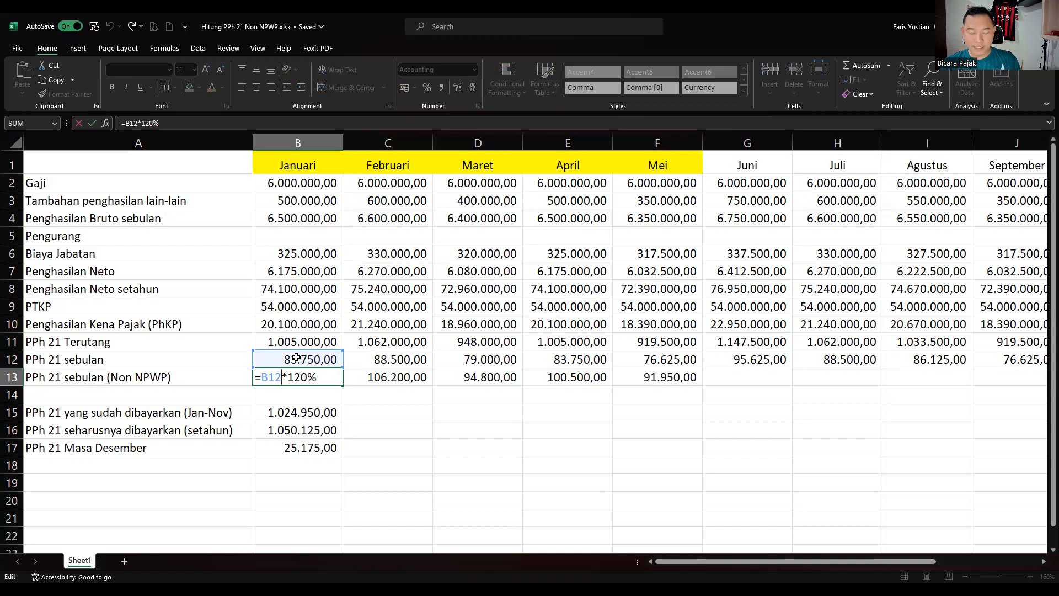
key("Return")
left_click(297, 377)
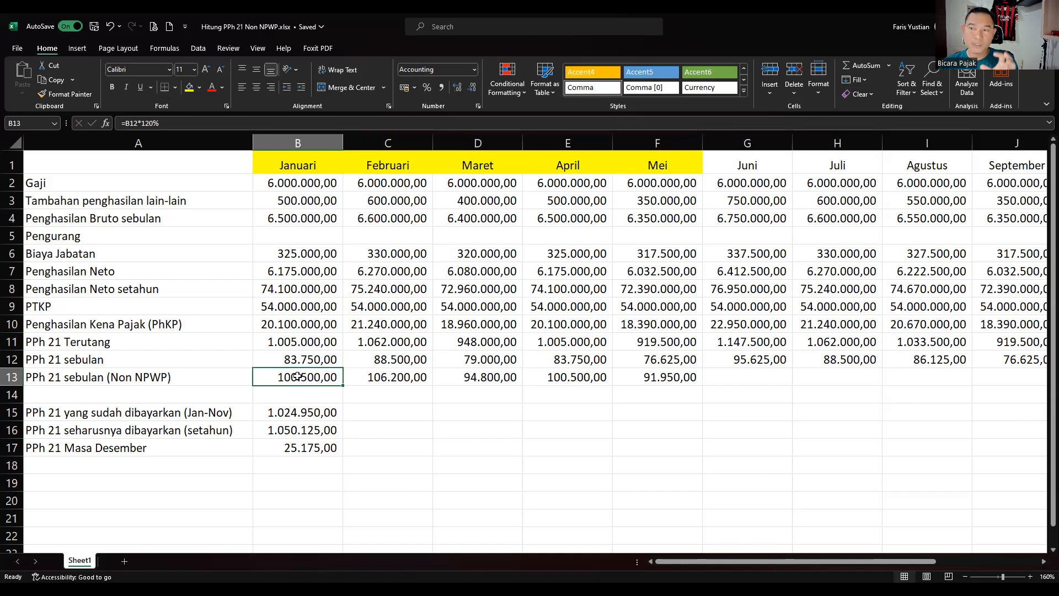
left_click(295, 219)
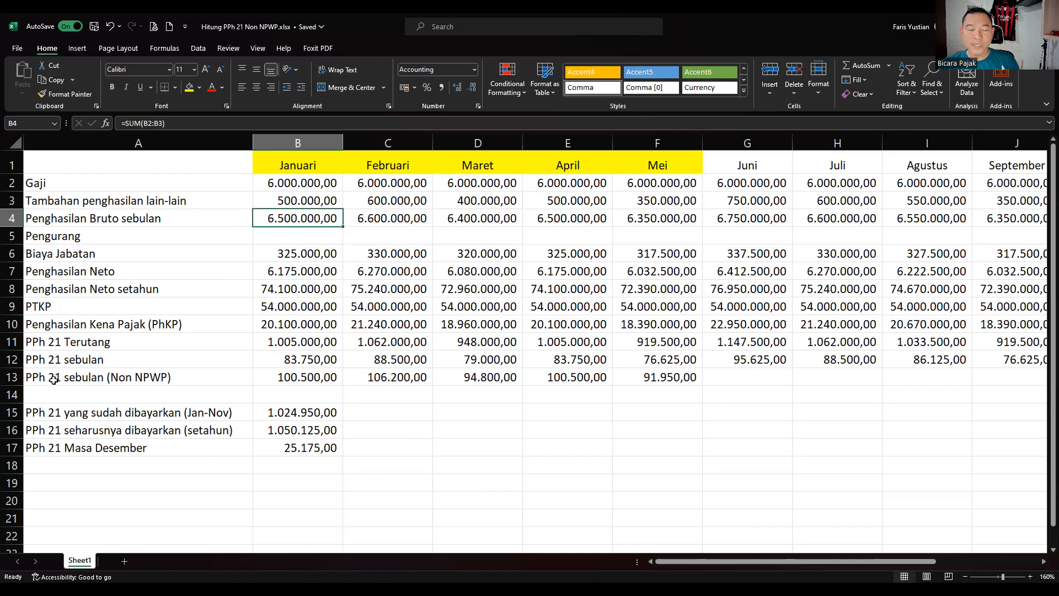
left_click(313, 379)
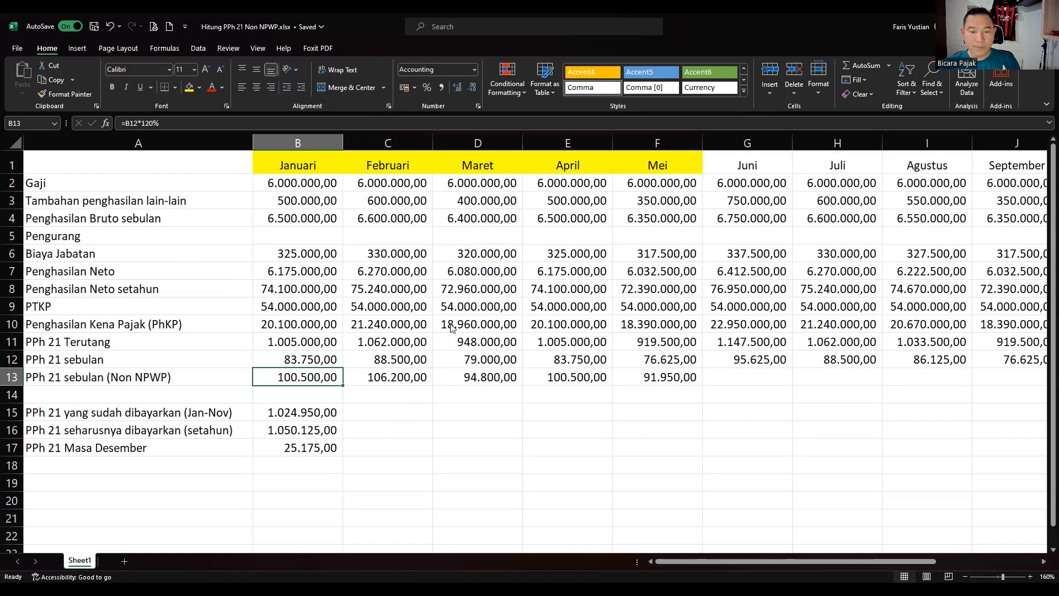
key("alt+Tab")
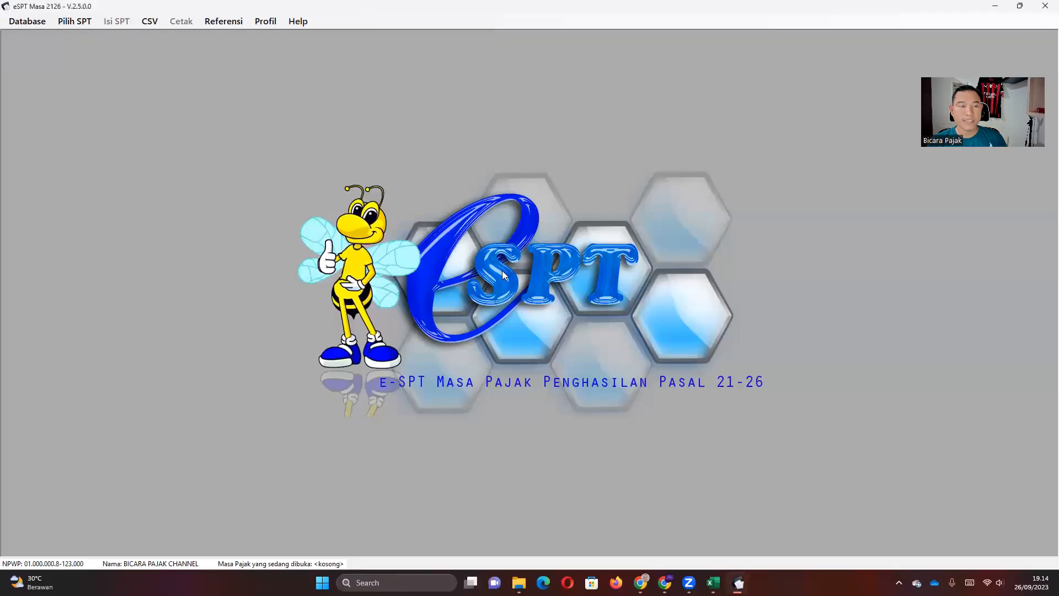
Create a new Normal SPT for the Januari 2023 tax period via Buat SPT Baru.
left_click(71, 22)
left_click(72, 50)
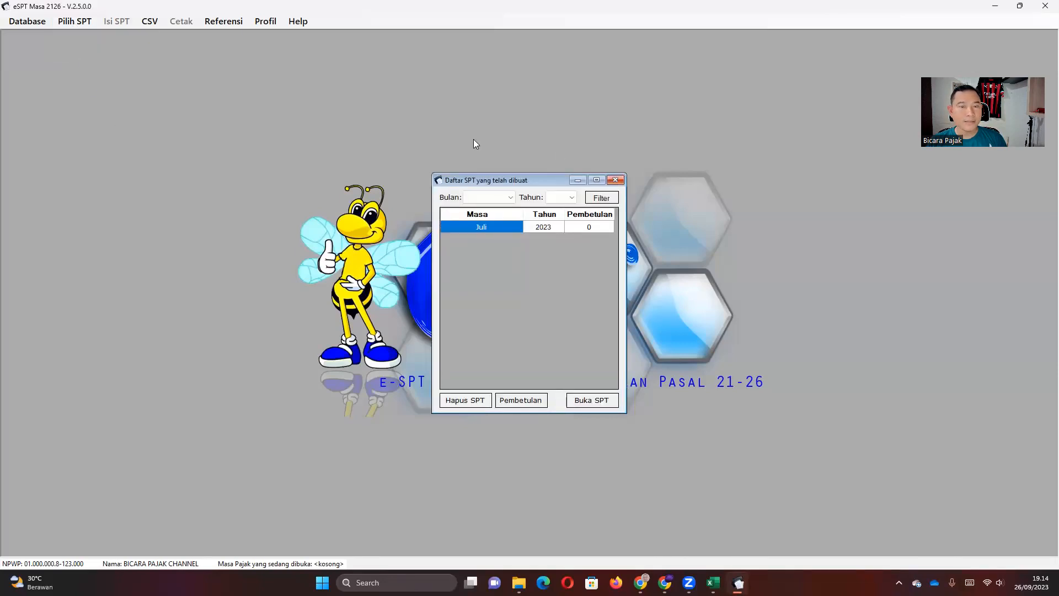
left_click(616, 181)
left_click(66, 22)
left_click(69, 36)
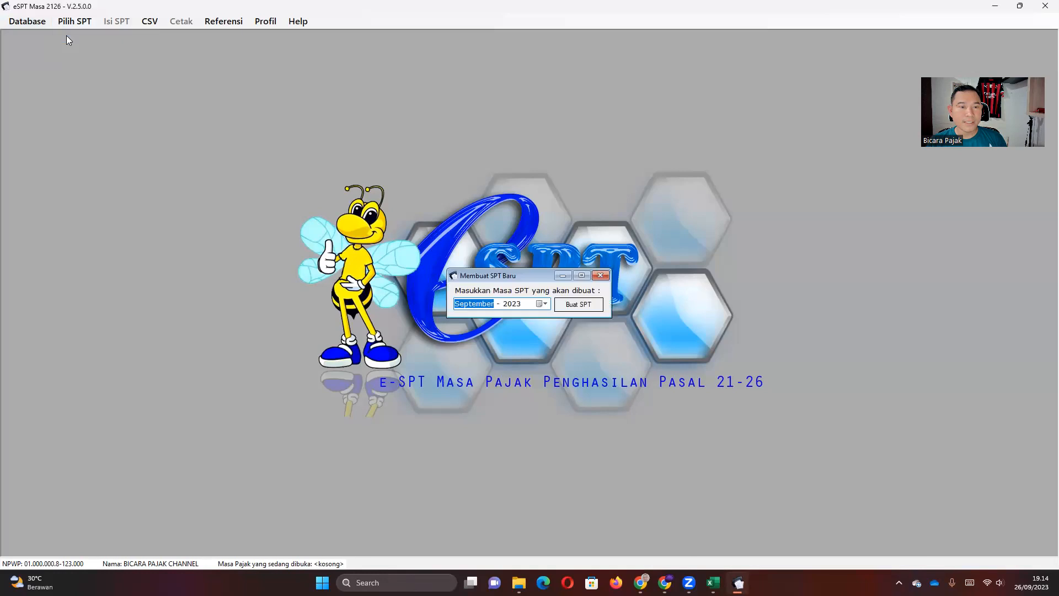
key("Down")
key("Down")
key("Down")
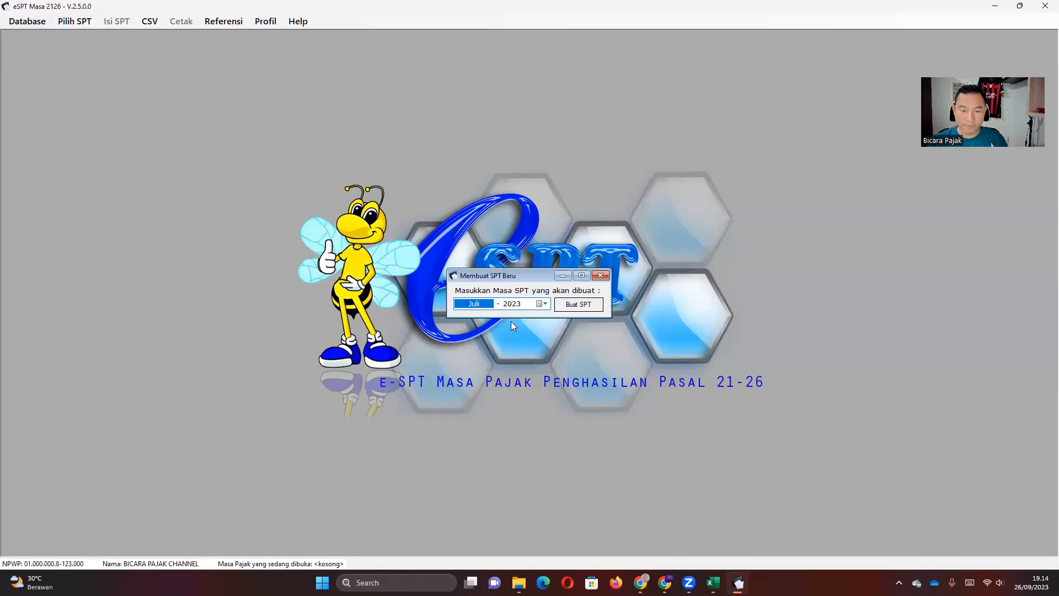
key("Down")
key("Down")
key("Down")
key("Down")
key("Down")
key("Down")
left_click(578, 304)
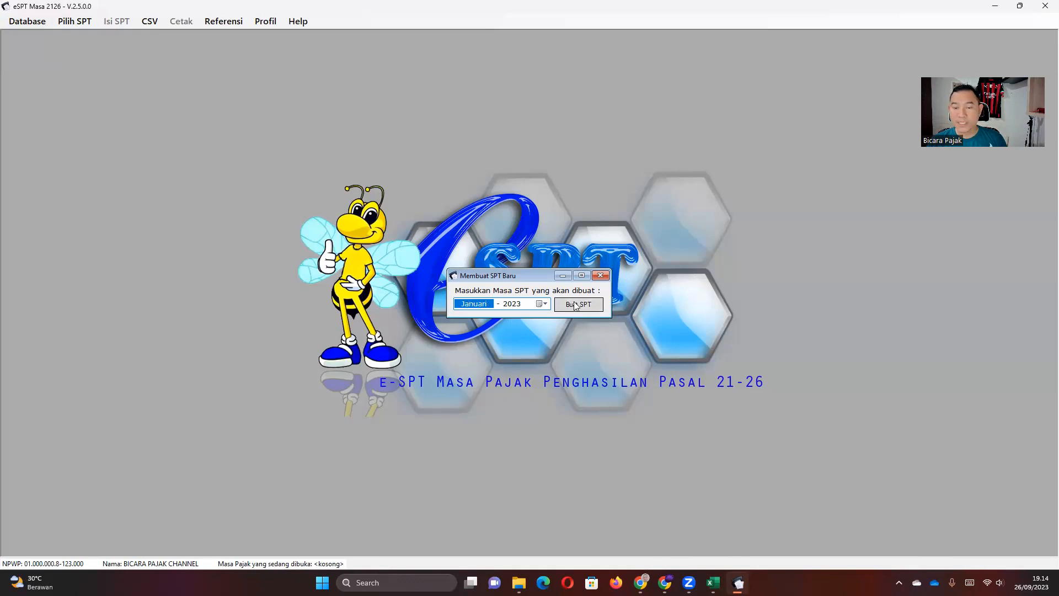
left_click(552, 326)
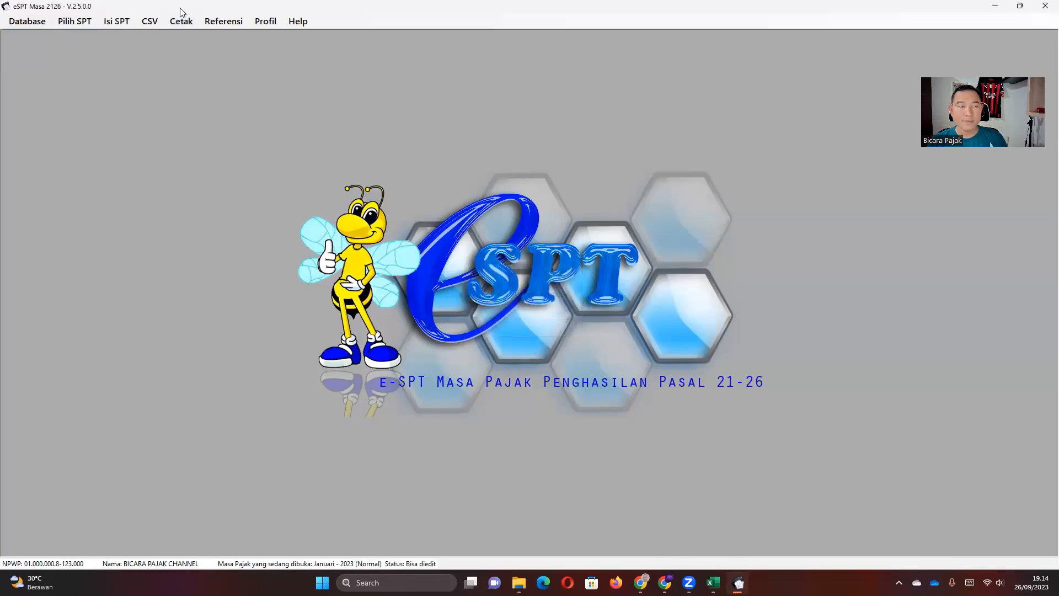
Fill B4 (gross income 6.500.000,00) and B13 (Non NPWP tax) with yellow.
left_click(713, 583)
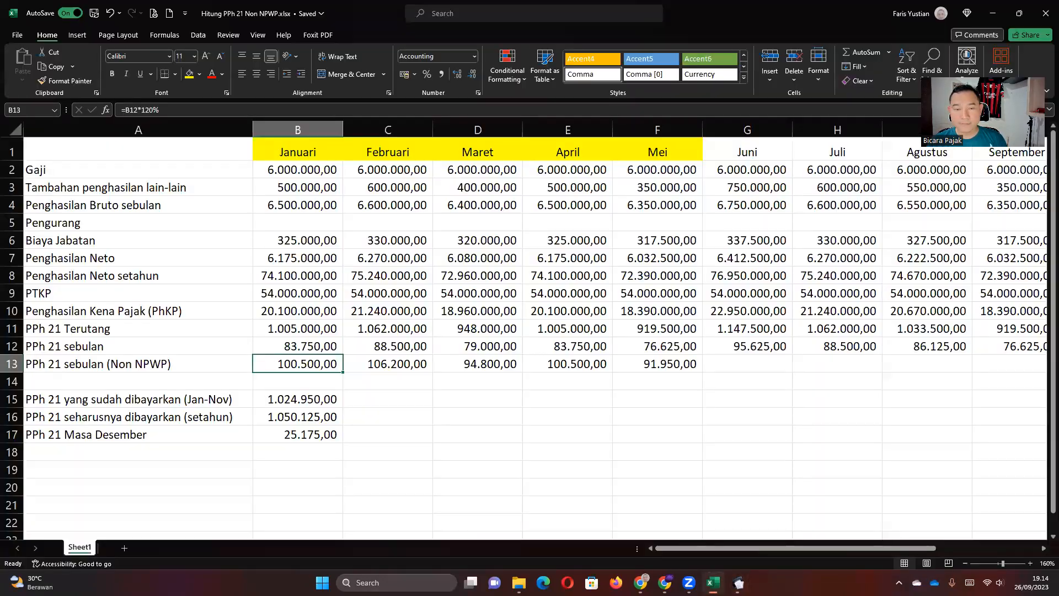
left_click(386, 399)
left_click(294, 203)
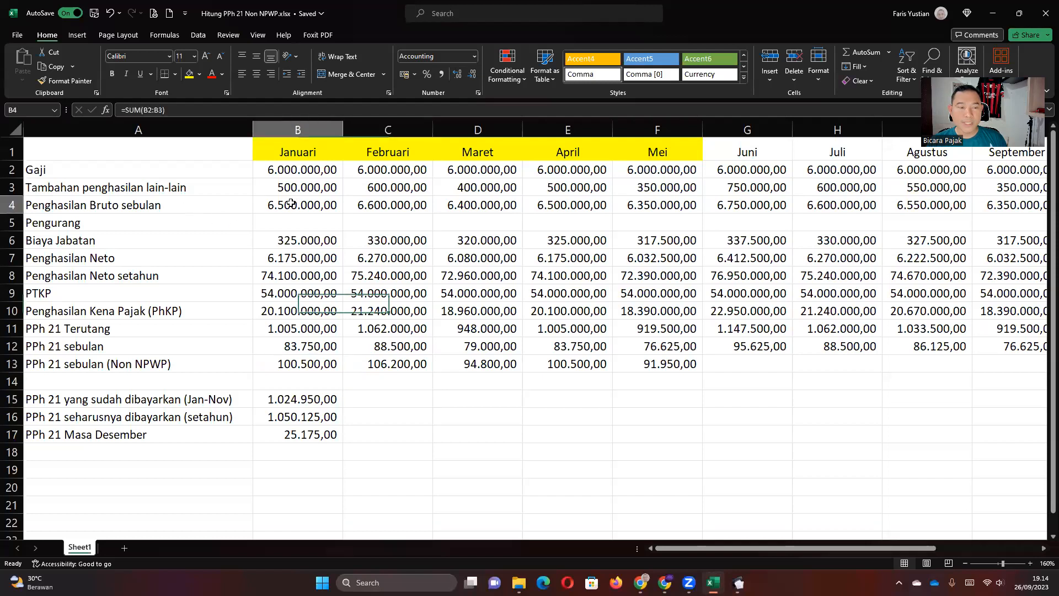
left_click(189, 74)
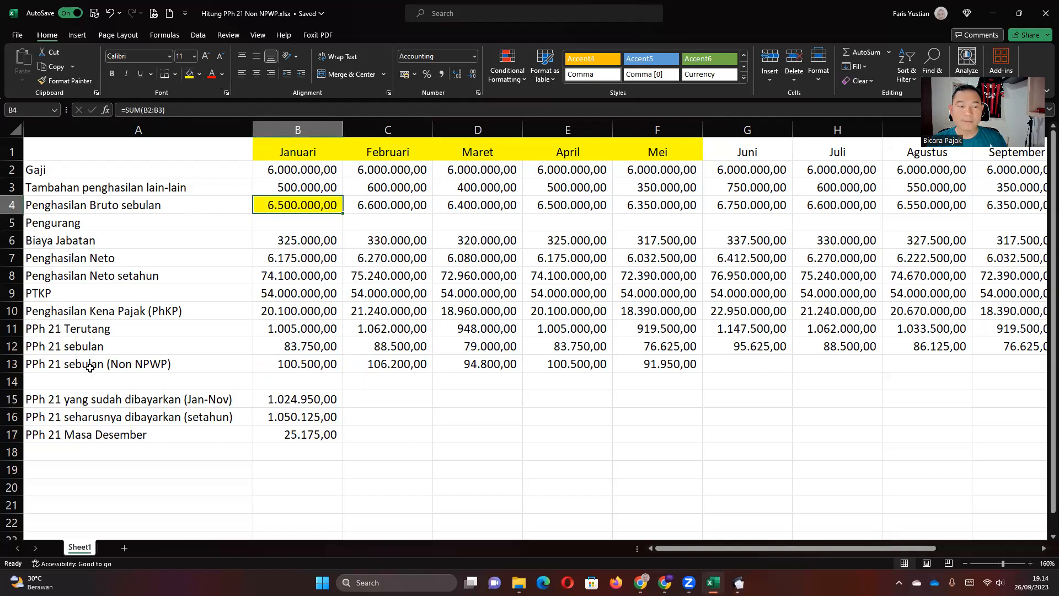
left_click(298, 364)
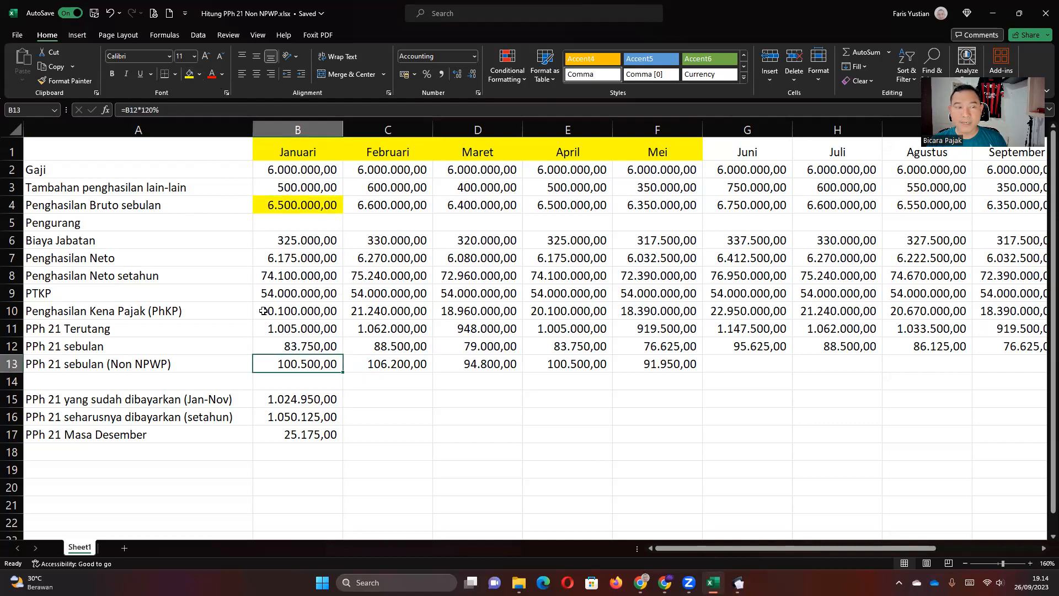
left_click(189, 74)
Open the Daftar Pemotongan Pajak (1721-I) list for a single tax period.
left_click(739, 582)
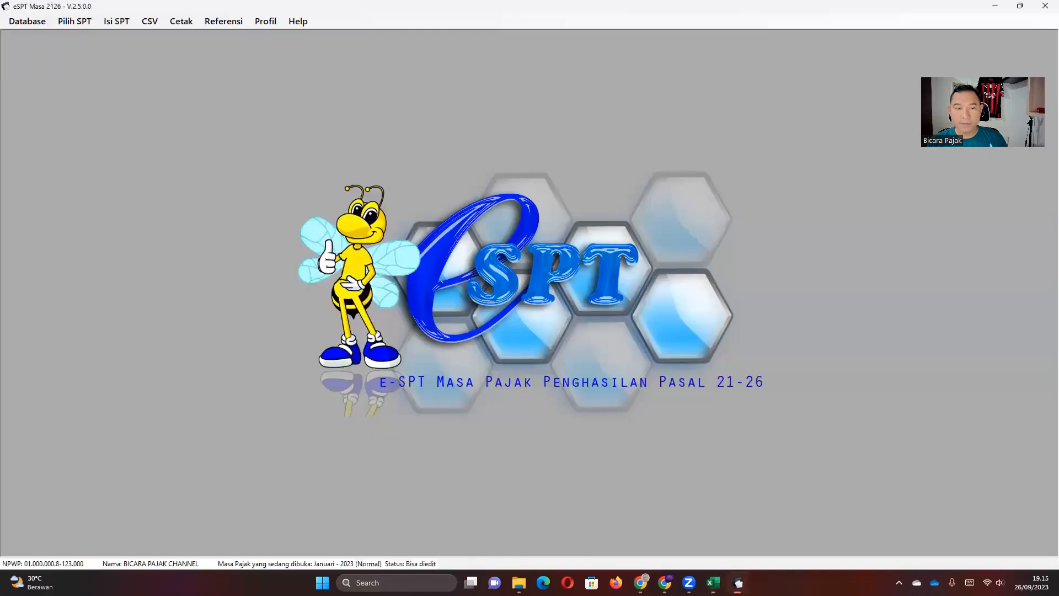
left_click(72, 22)
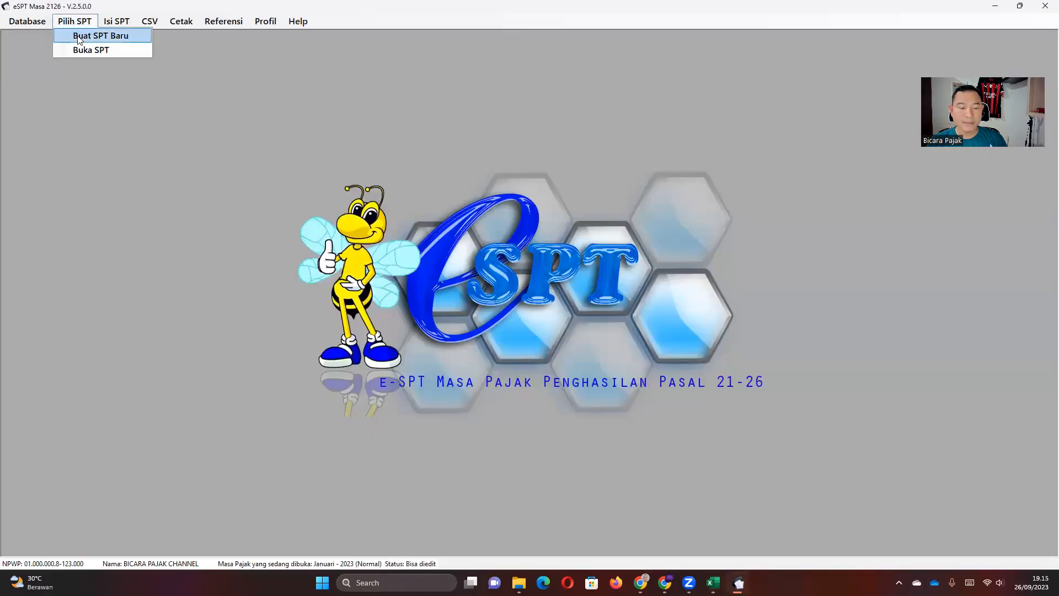
left_click(448, 362)
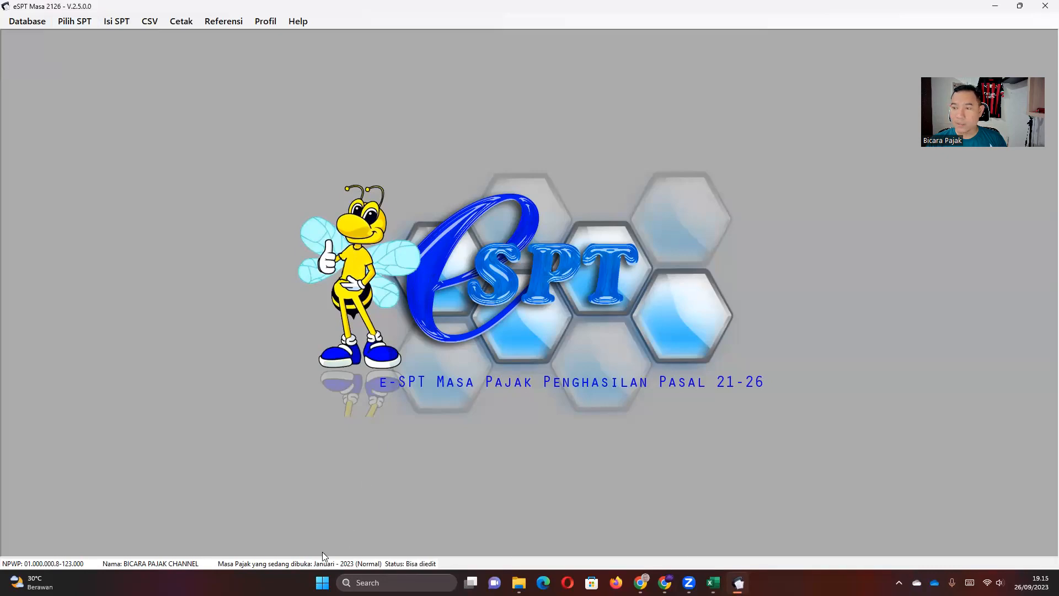
left_click(109, 23)
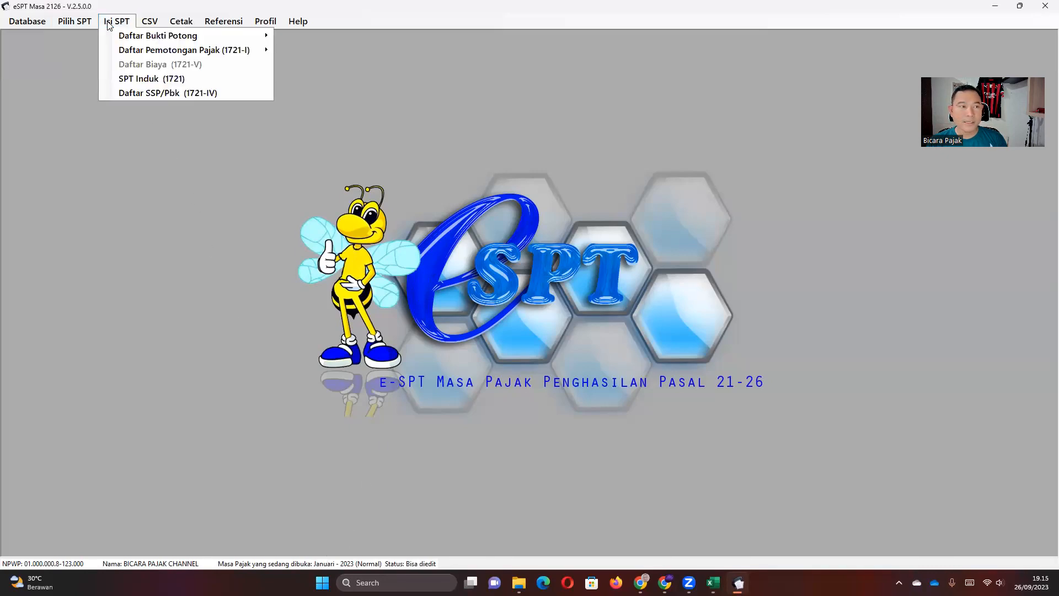
mouse_move(190, 49)
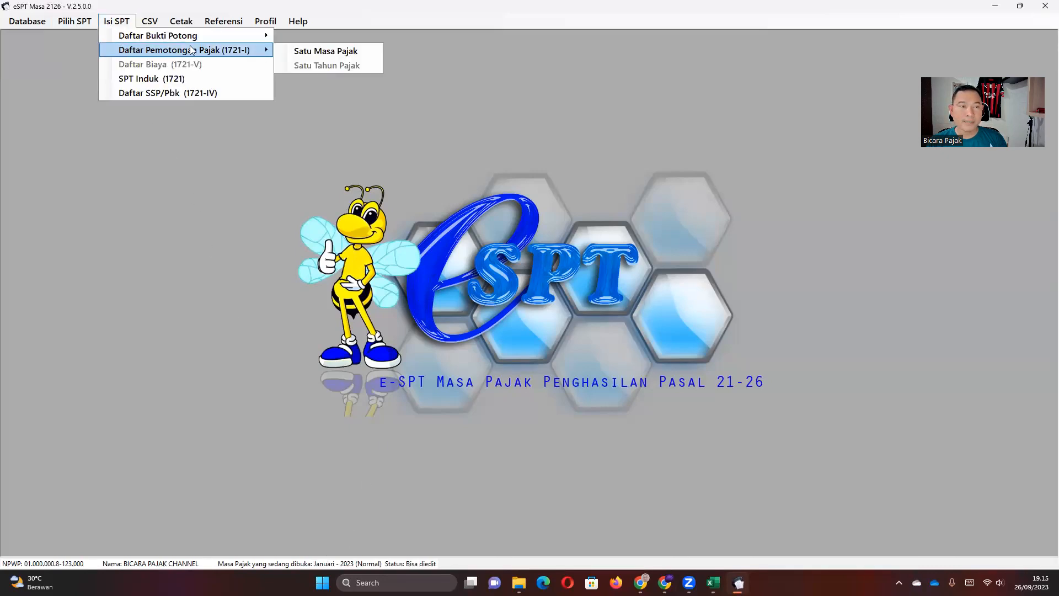
left_click(311, 53)
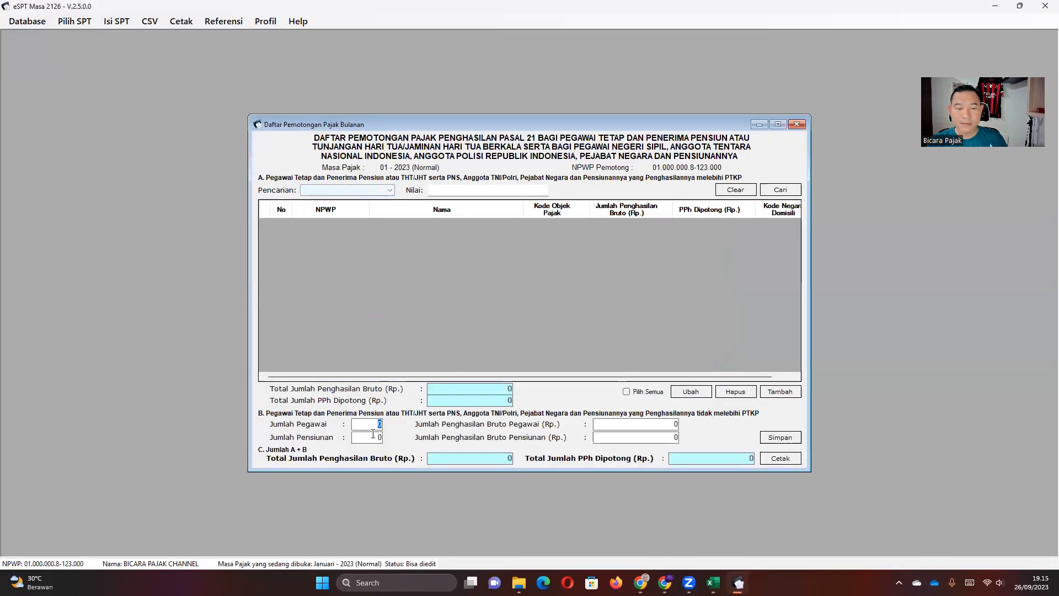
Add a withholding record with the employee's NPWP, name and object code 21-100-01.
left_click(779, 392)
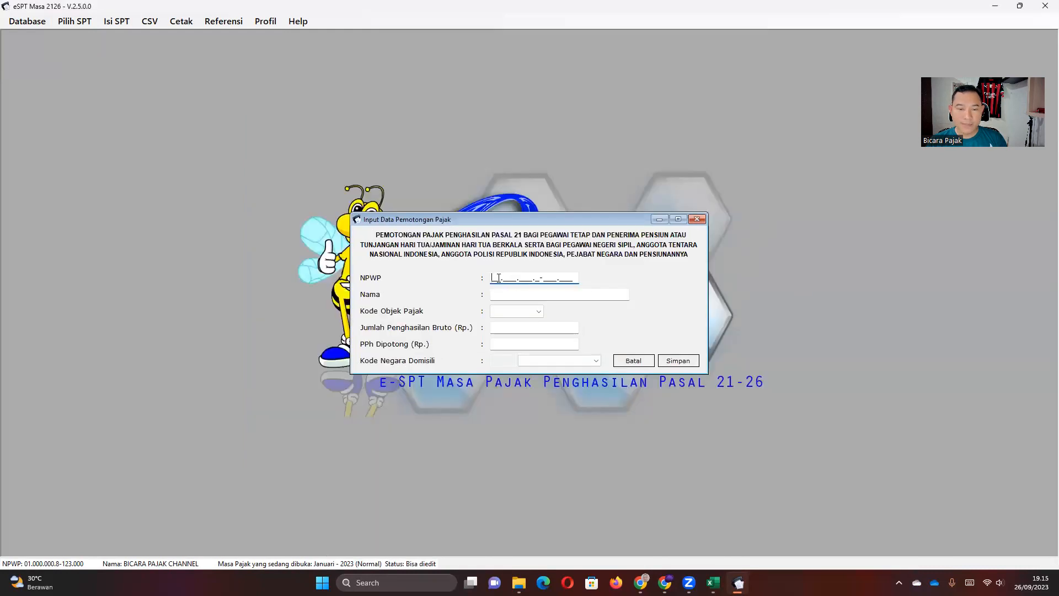
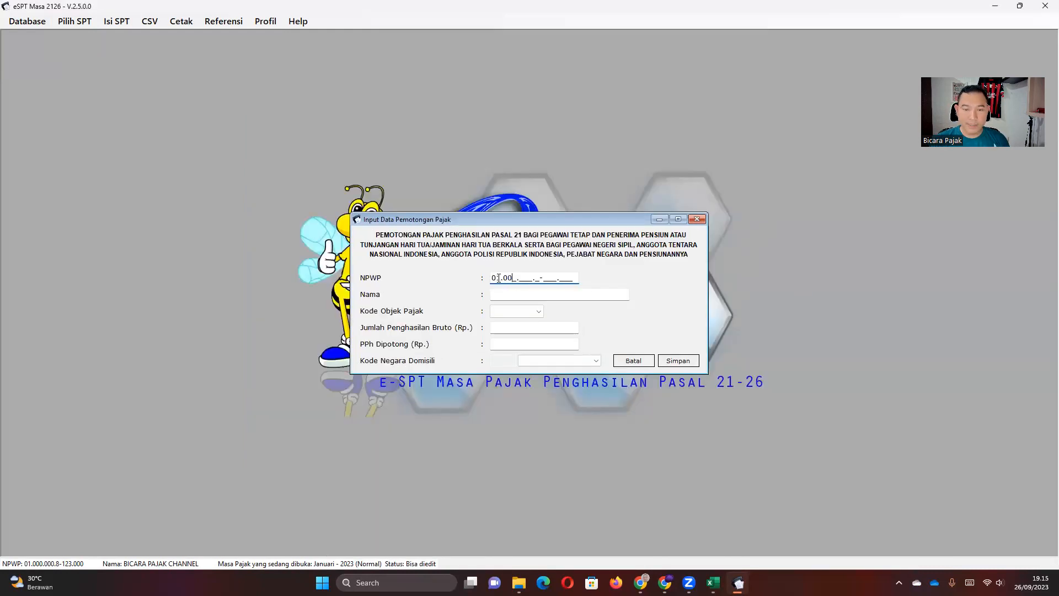
key("Tab")
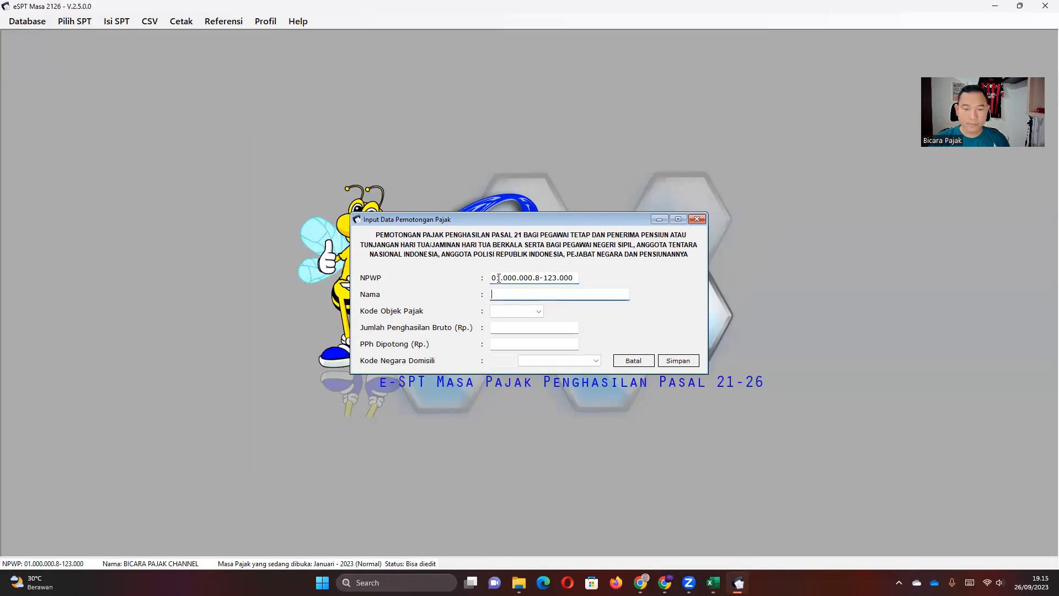
type("d")
type("DAN")
type("I")
left_click(518, 310)
left_click(515, 324)
left_click(526, 328)
Enter gross income 6.500.000 and PPh withheld 100.500, then save the record.
left_click(713, 582)
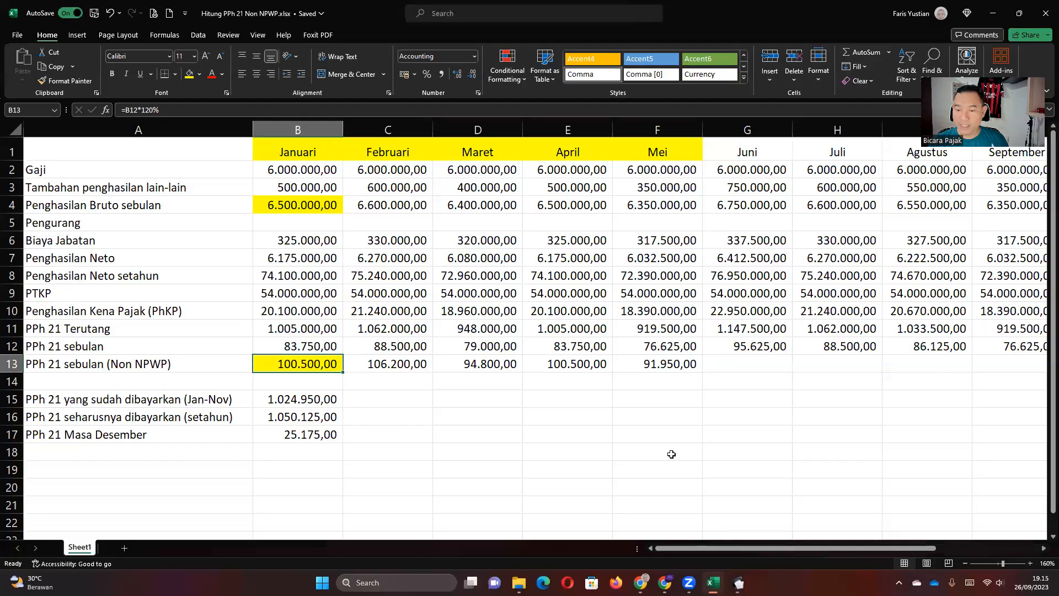
left_click(739, 582)
type("6500000")
key("Tab")
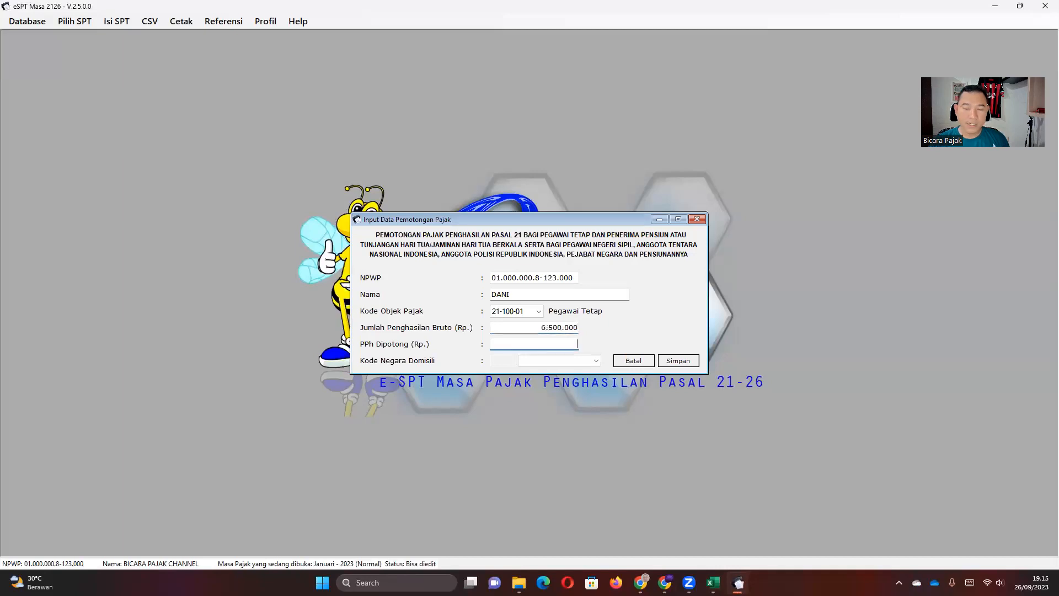
left_click(739, 583)
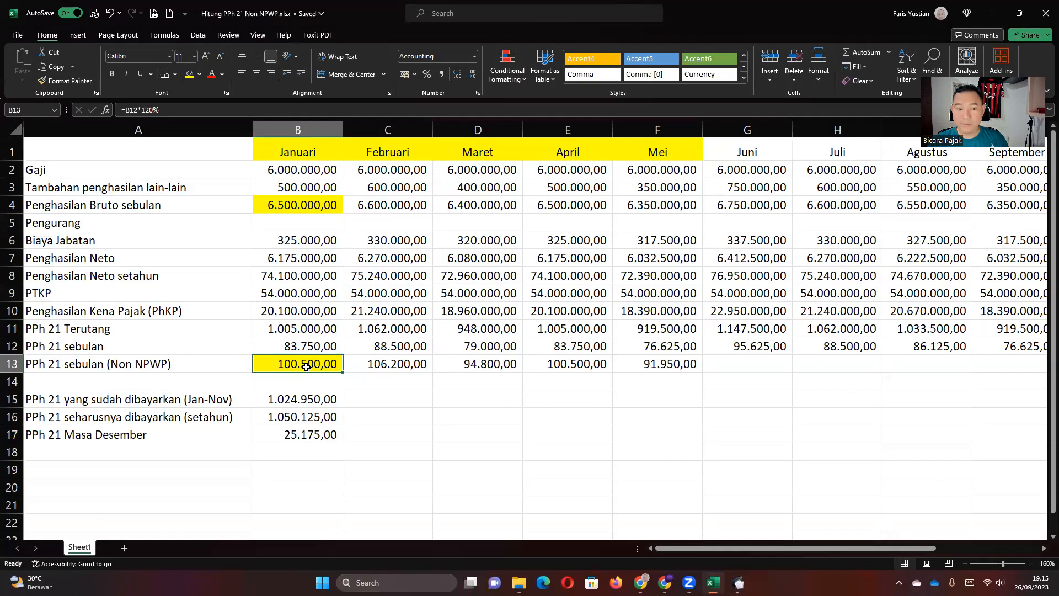
left_click(739, 582)
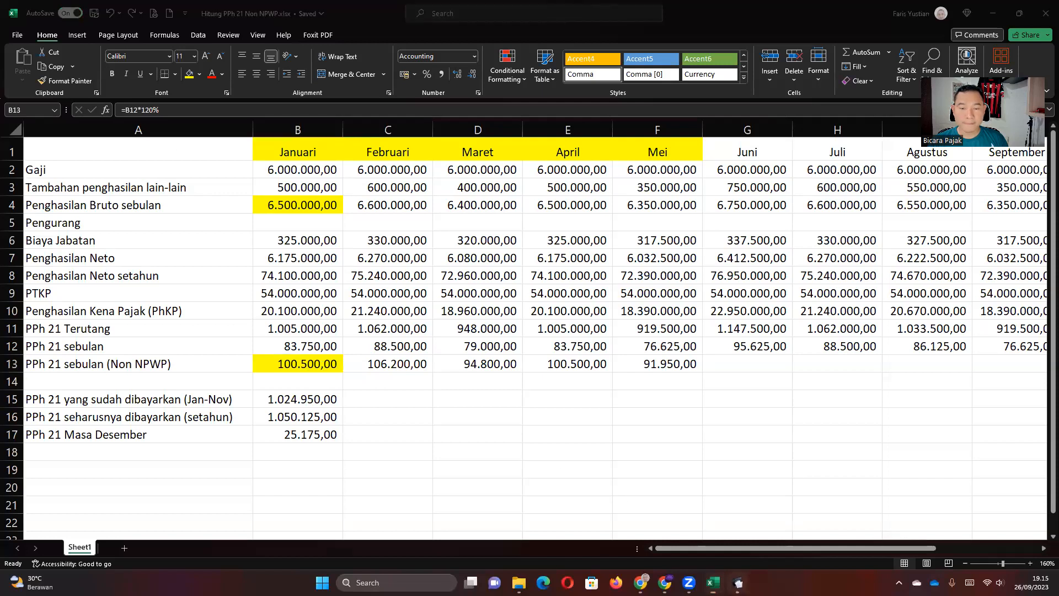
type("0.500")
left_click(688, 364)
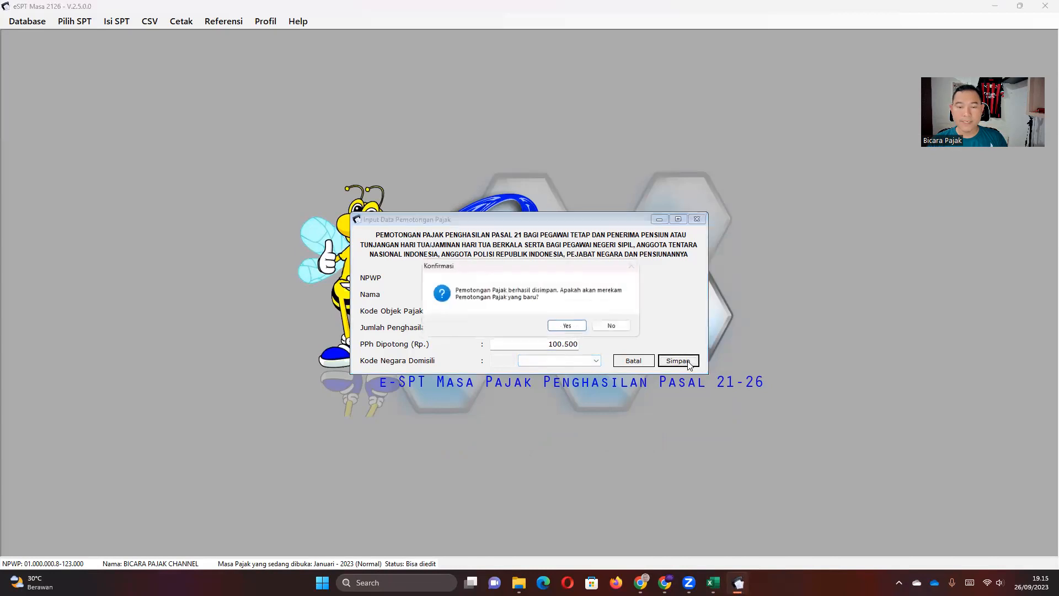
left_click(601, 325)
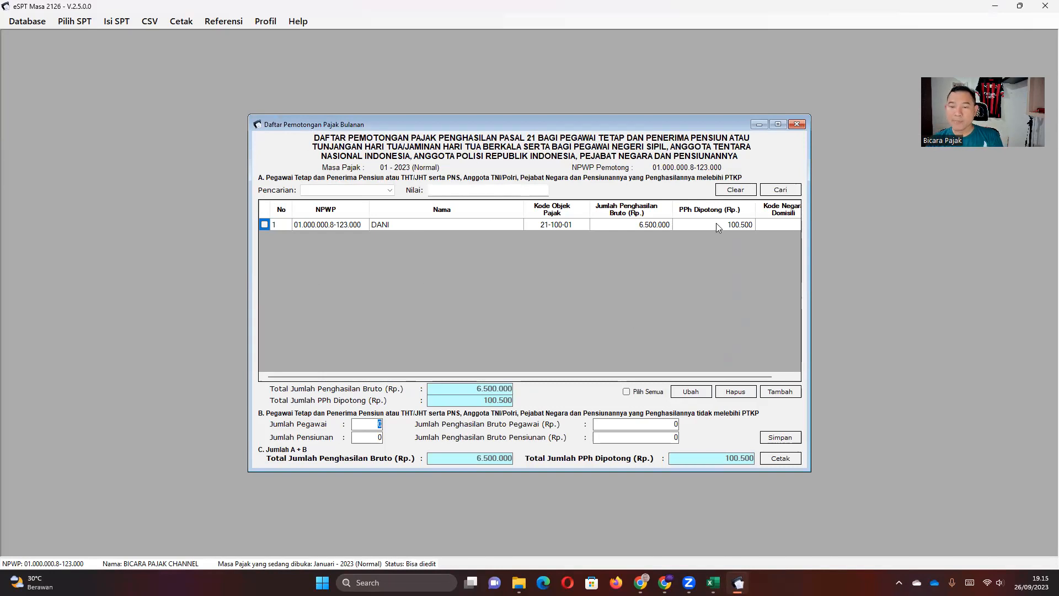
Apply the yellow fill to the Februari–Mei Non NPWP monthly tax cells C13:F13.
mouse_move(713, 582)
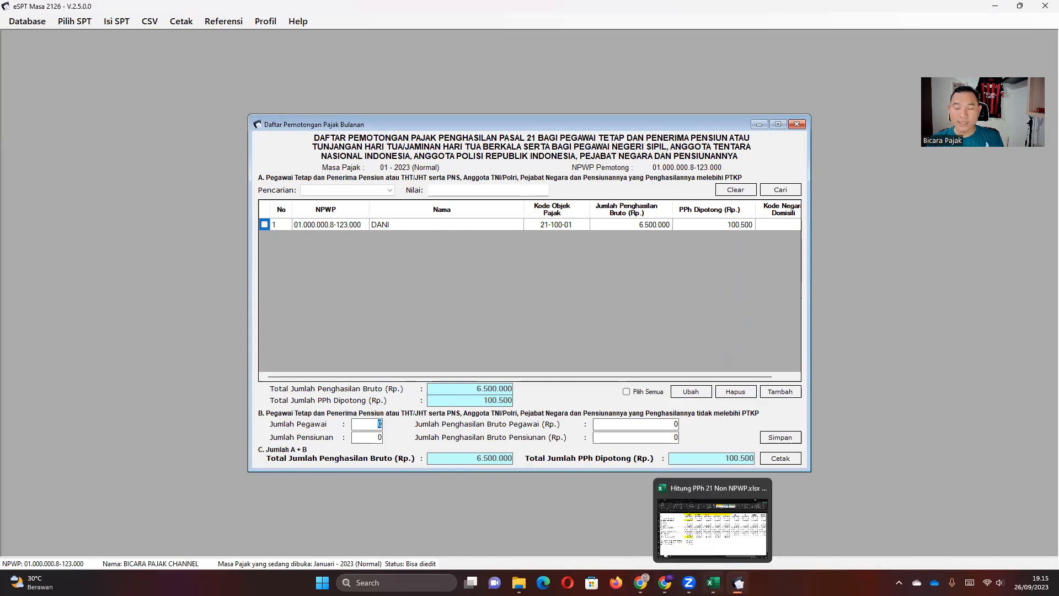
left_click(720, 543)
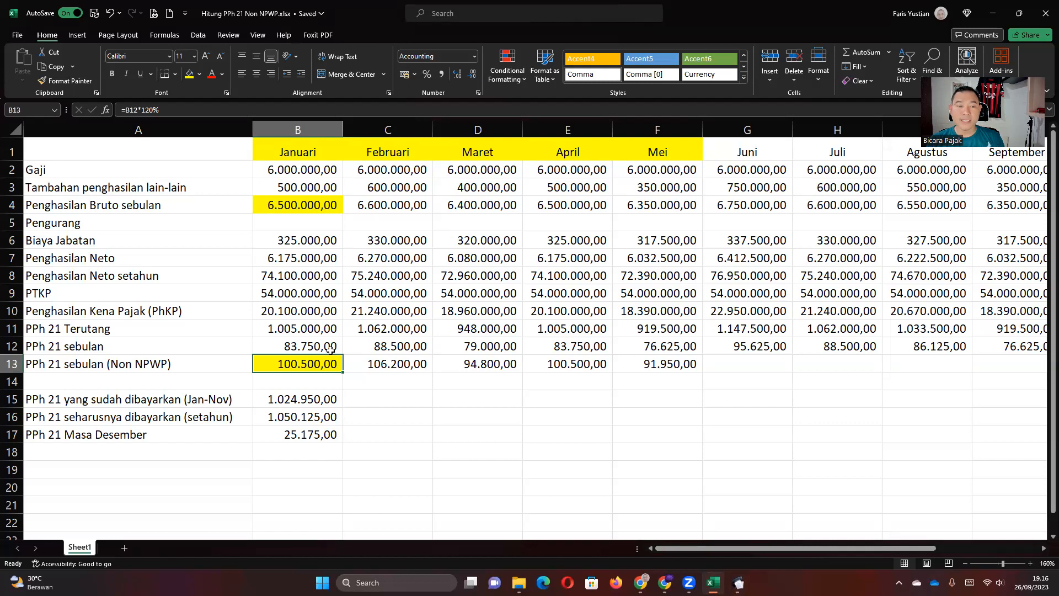
left_click(321, 347)
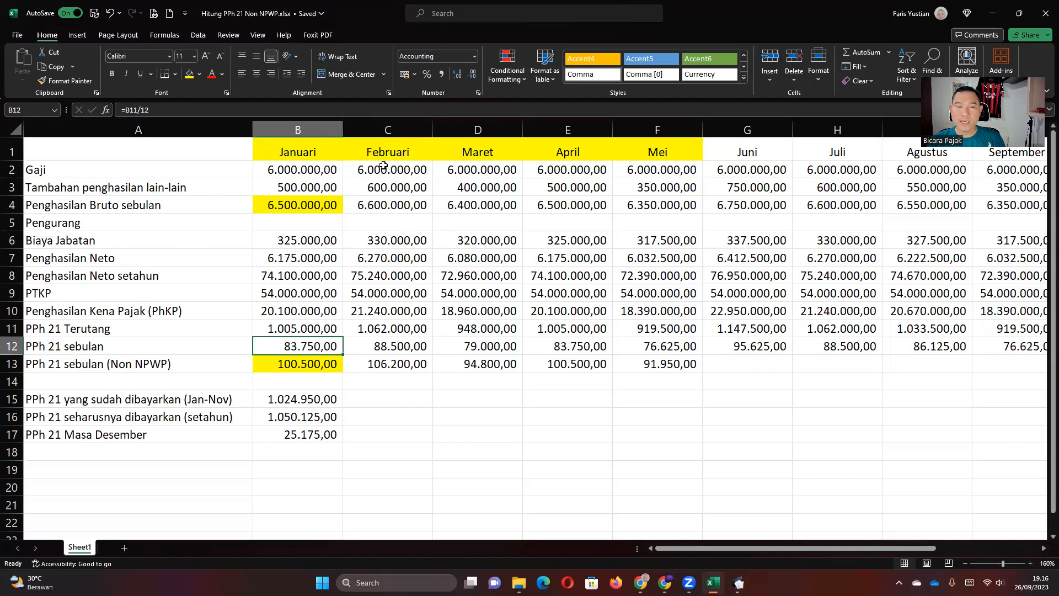
left_click_drag(358, 365, 642, 364)
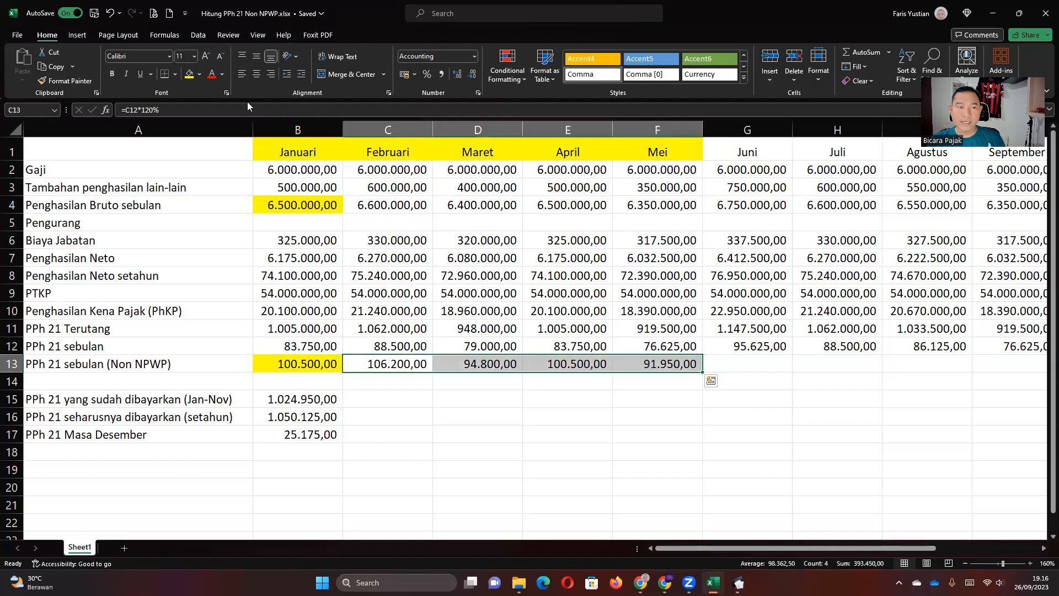
left_click(189, 73)
left_click_drag(314, 365, 656, 364)
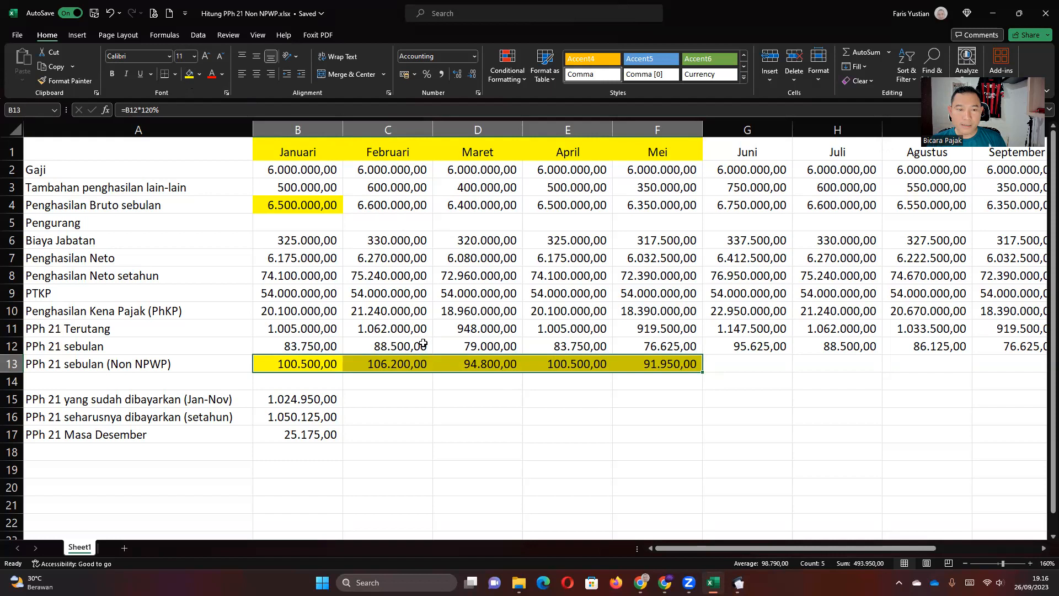
left_click(407, 281)
left_click(326, 240)
left_click(325, 256)
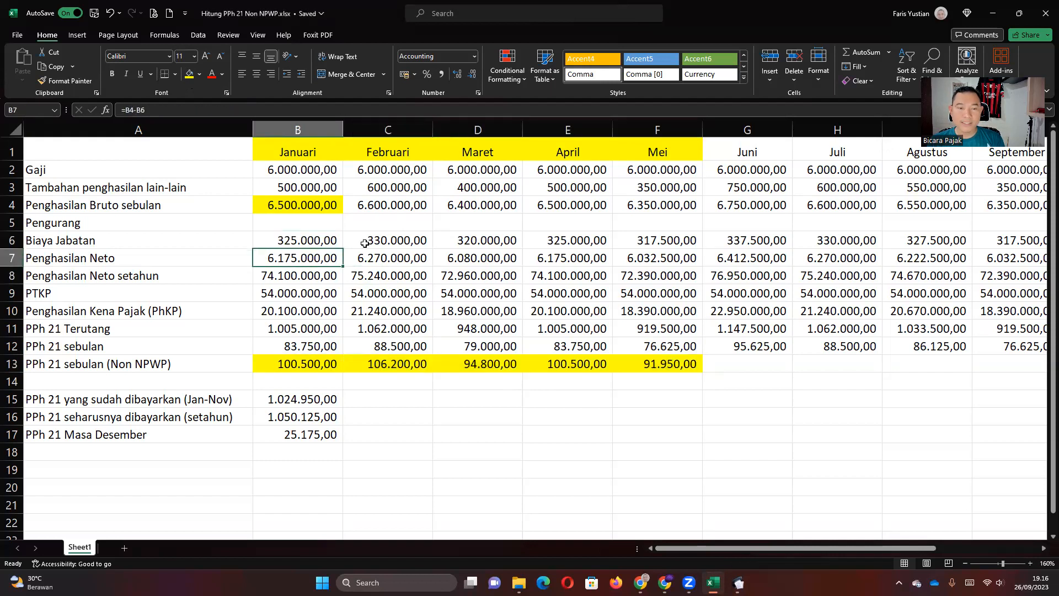
left_click(391, 240)
left_click(408, 258)
double_click(396, 327)
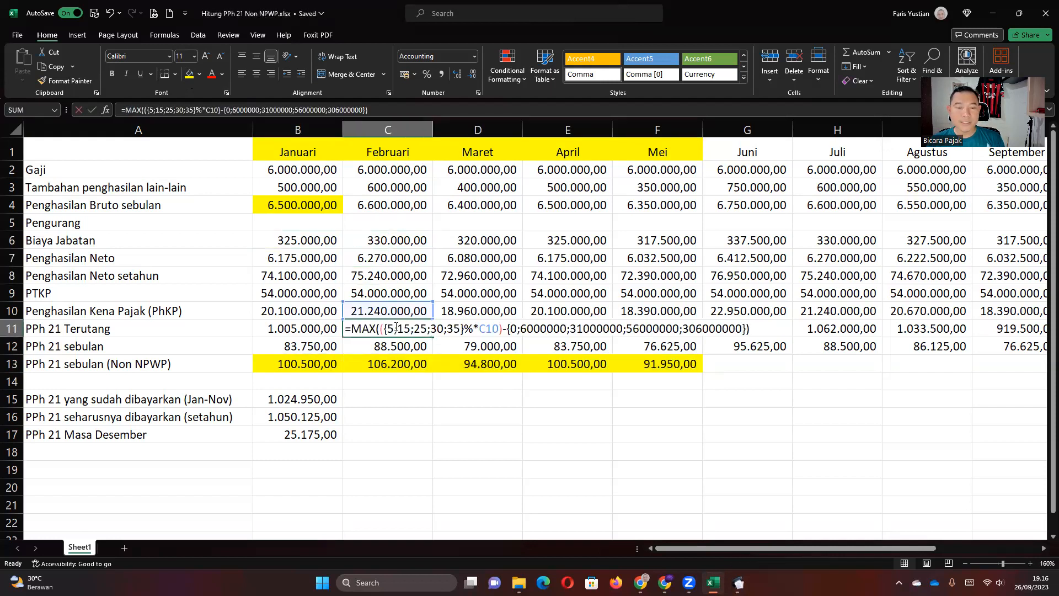
key("Return")
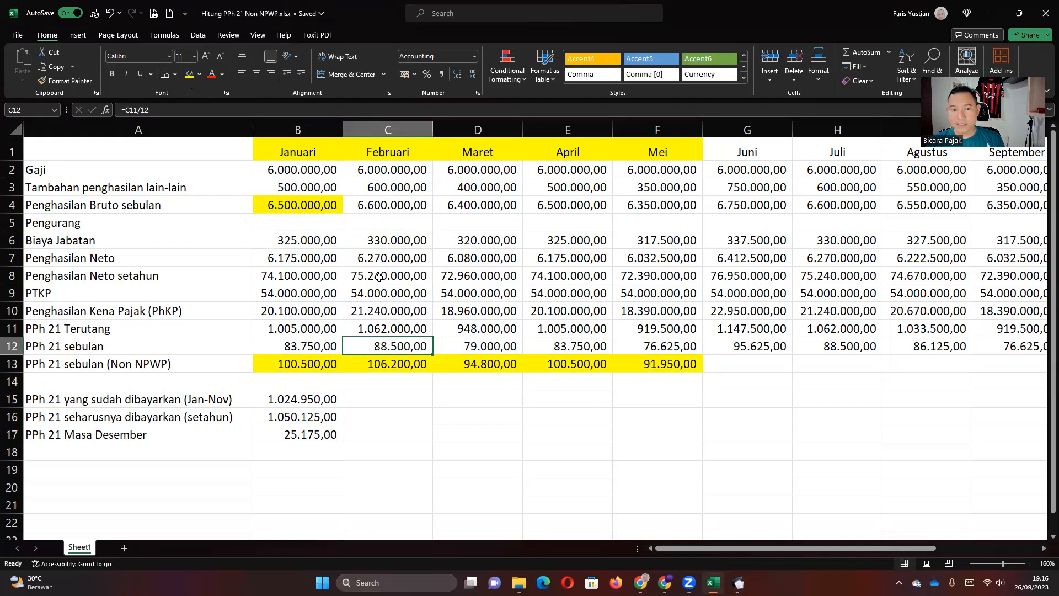
left_click(384, 259)
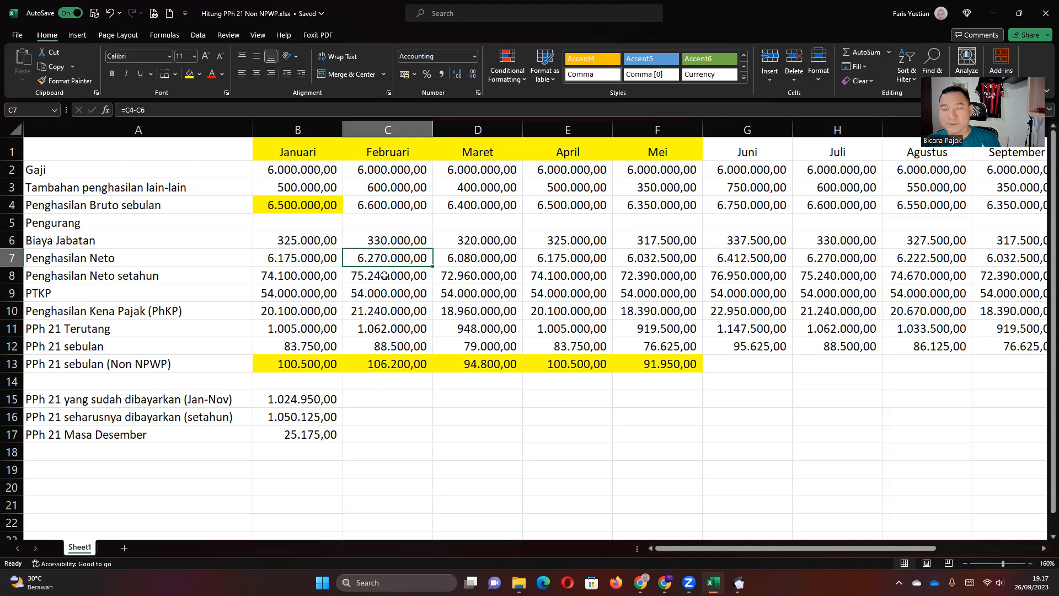
key("Right")
key("Right")
key("Right")
key("Right")
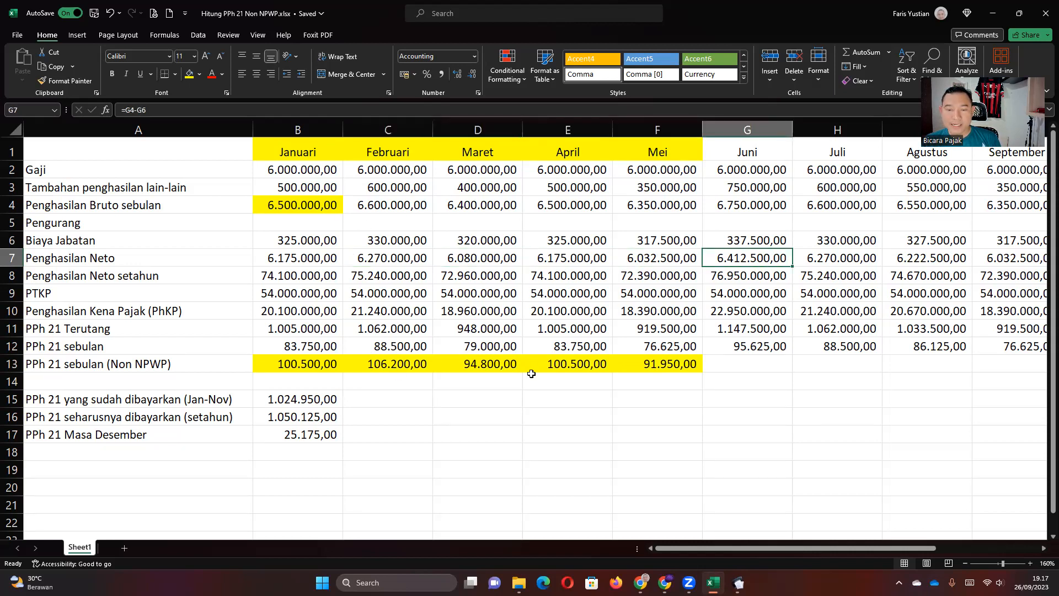
mouse_move(739, 582)
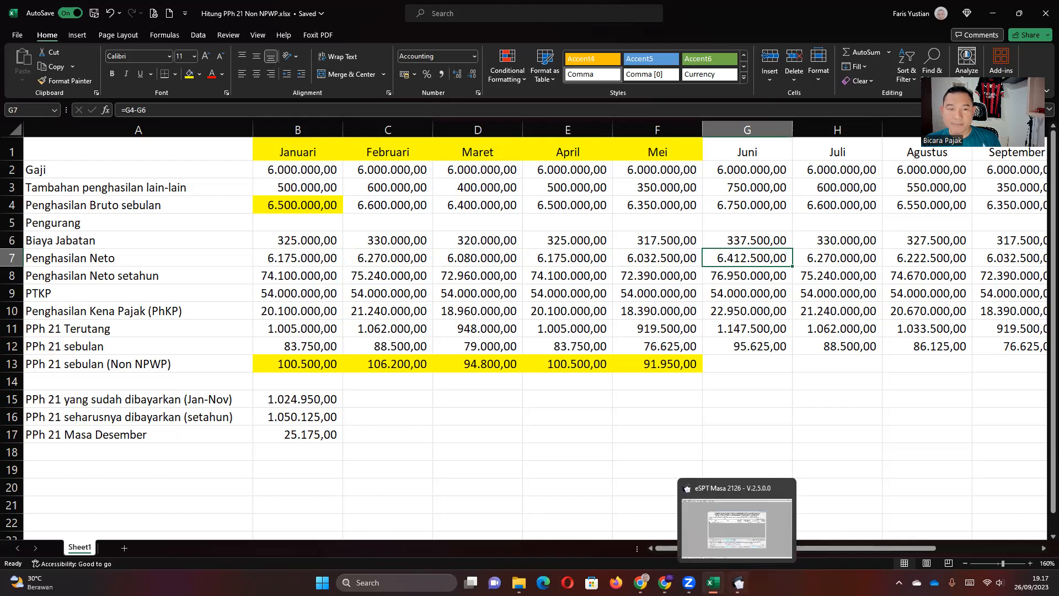
Fill the Februari–Mei gross income (C4:F4) and Juni–November PPh 21 (G12:L12) yellow.
left_click(360, 205)
left_click_drag(361, 206, 657, 205)
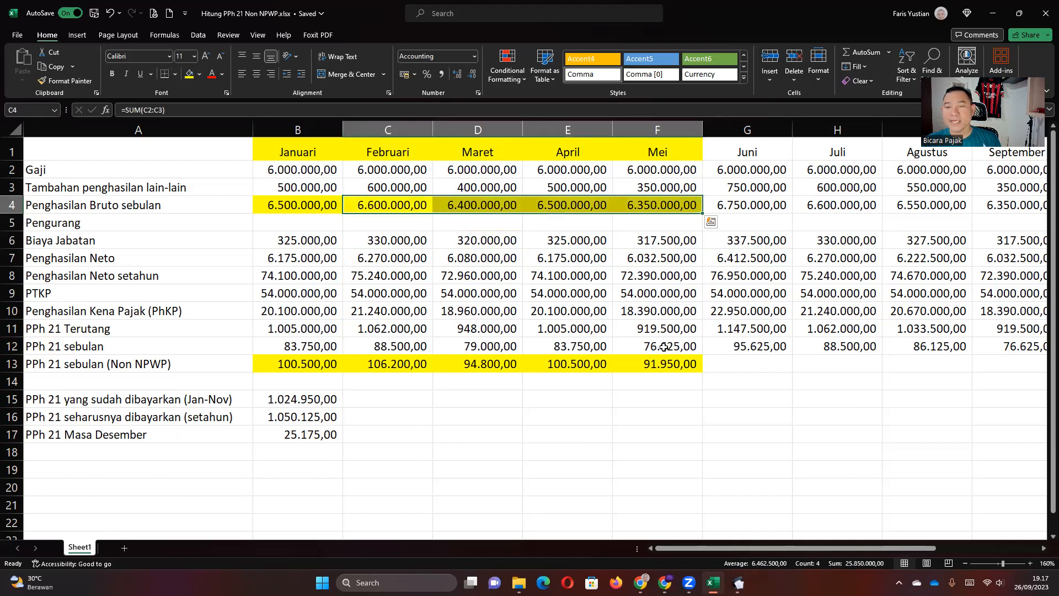
left_click(656, 369)
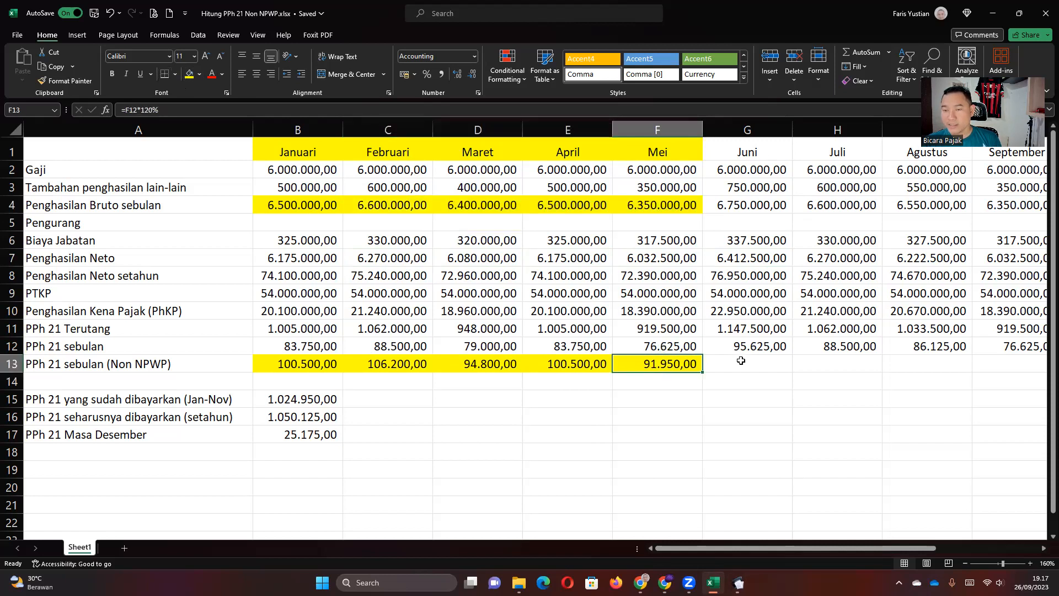
left_click(741, 205)
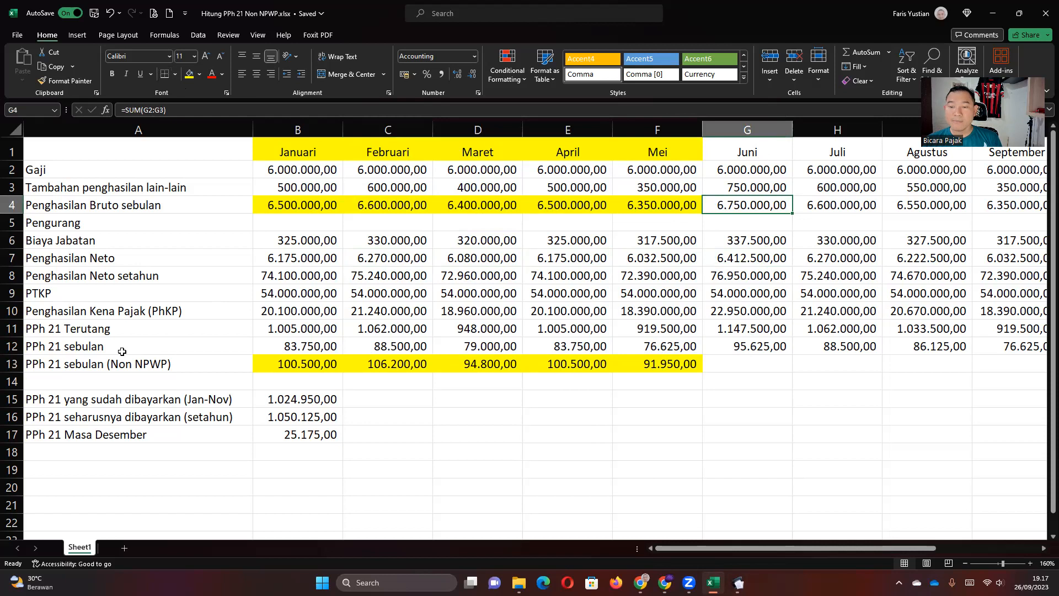
left_click_drag(728, 345, 850, 351)
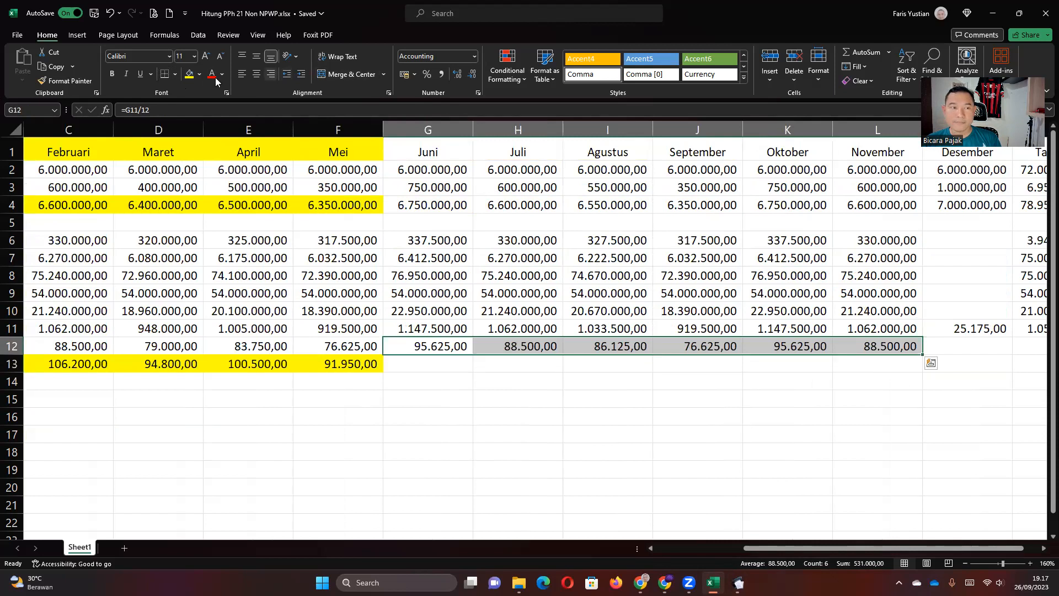
left_click(189, 73)
left_click(476, 261)
Colour the Juni–Desember month headers (G1:M1) green and switch back to eSPT.
left_click_drag(404, 150, 981, 152)
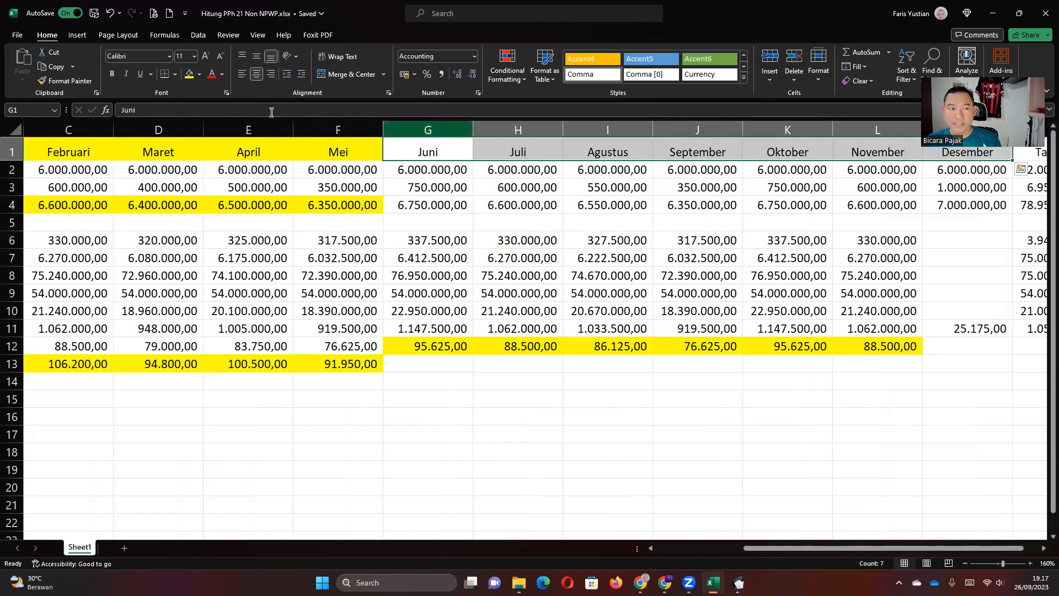
left_click(200, 74)
left_click(276, 102)
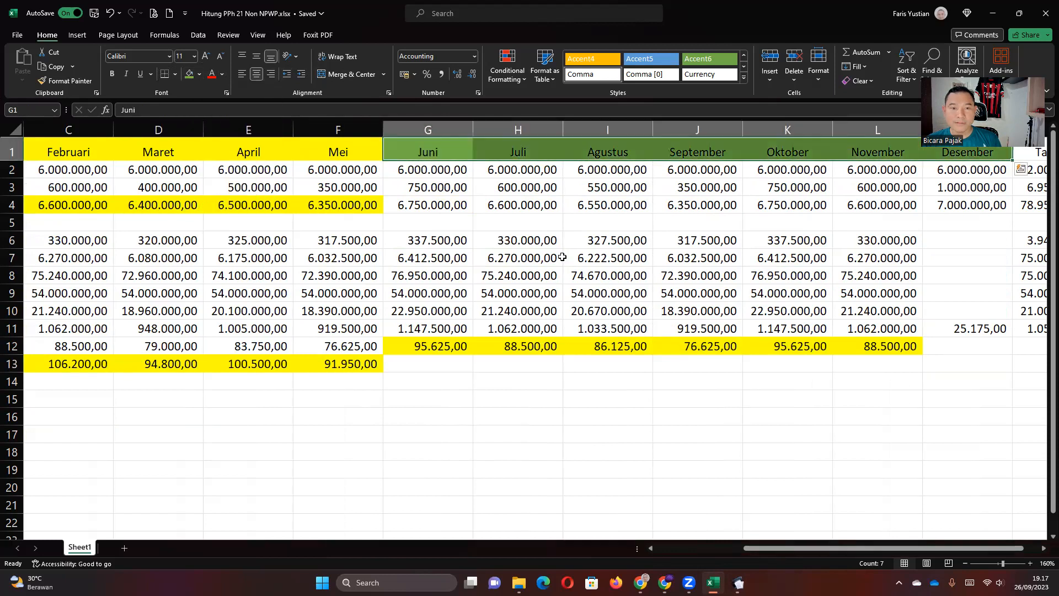
left_click(562, 257)
key("alt+Tab")
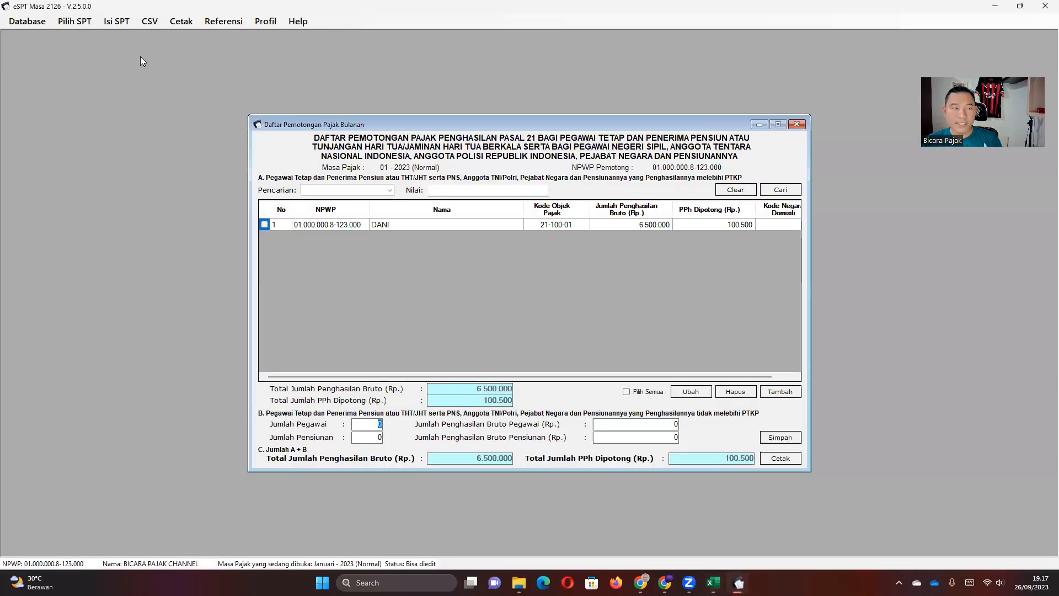
Close the Januari list and create a new SPT for Juni 2023.
left_click(796, 124)
left_click(76, 23)
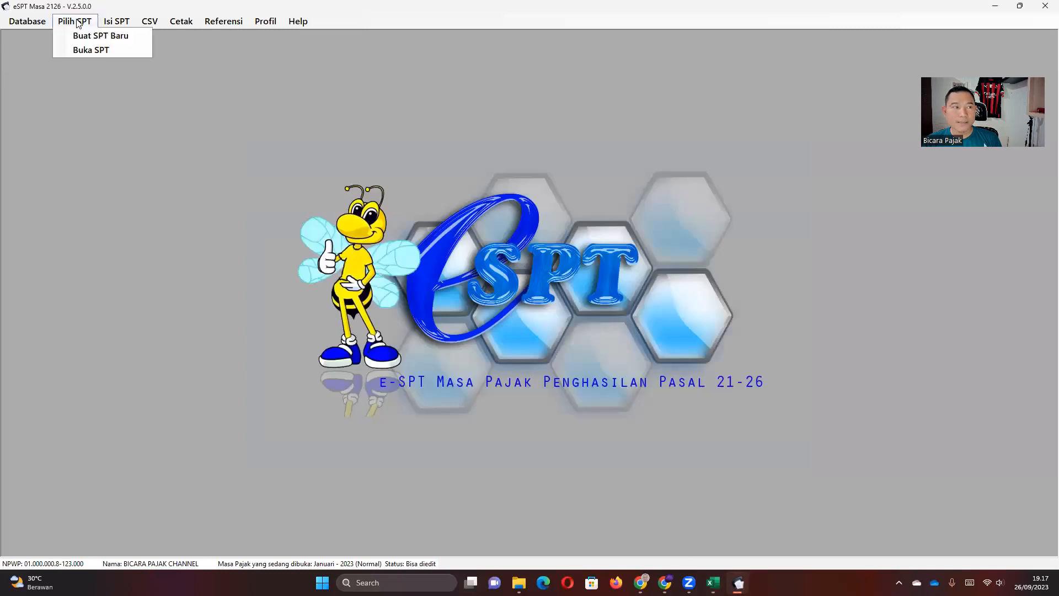
left_click(76, 33)
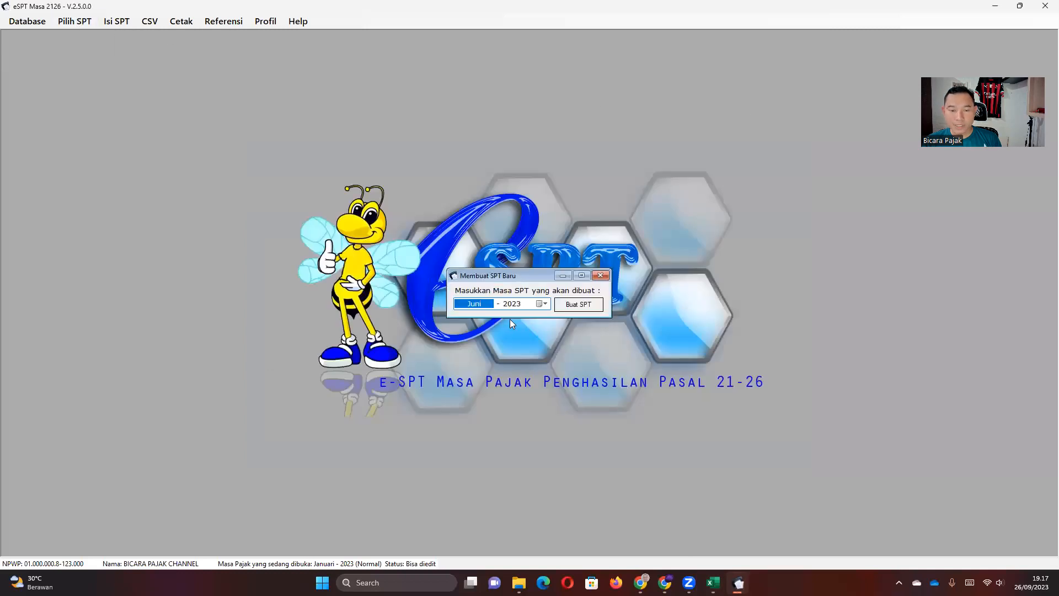
left_click(574, 304)
left_click(555, 326)
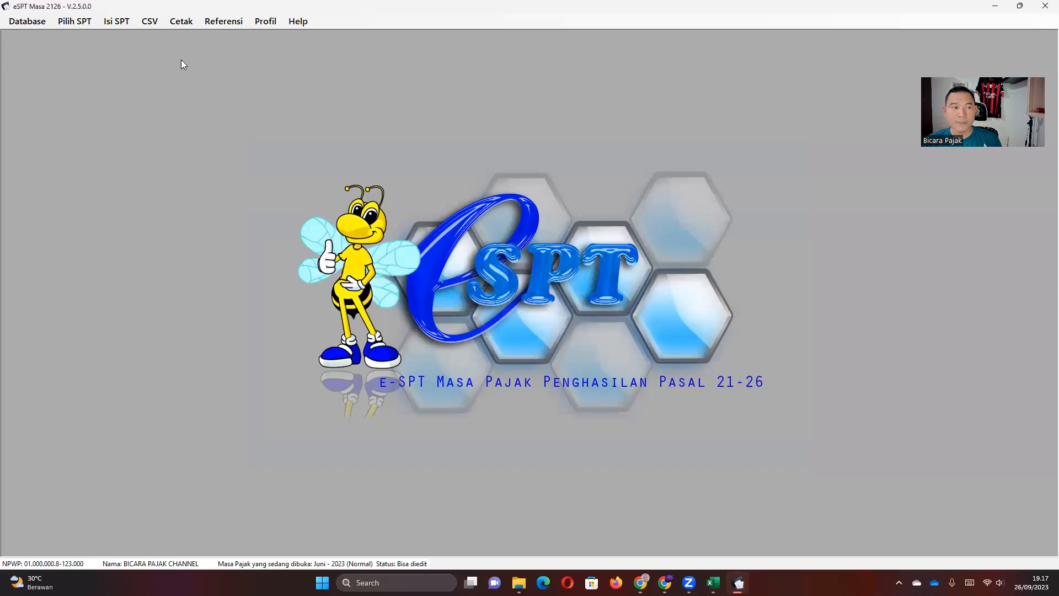
Open the Satu Masa Pajak withholding list and start a new entry with Tambah.
left_click(117, 22)
mouse_move(209, 54)
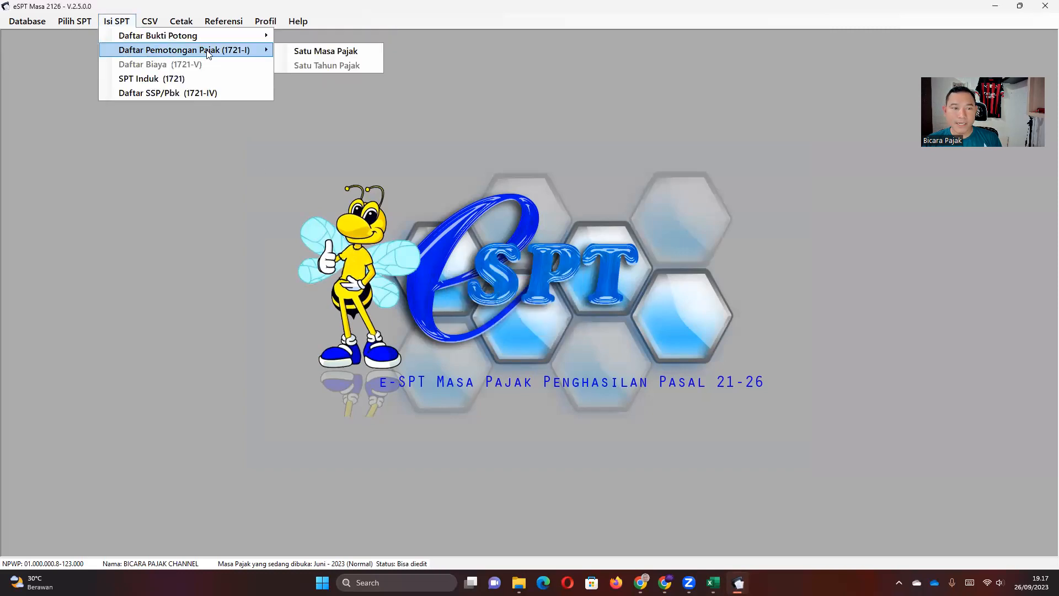
left_click(303, 52)
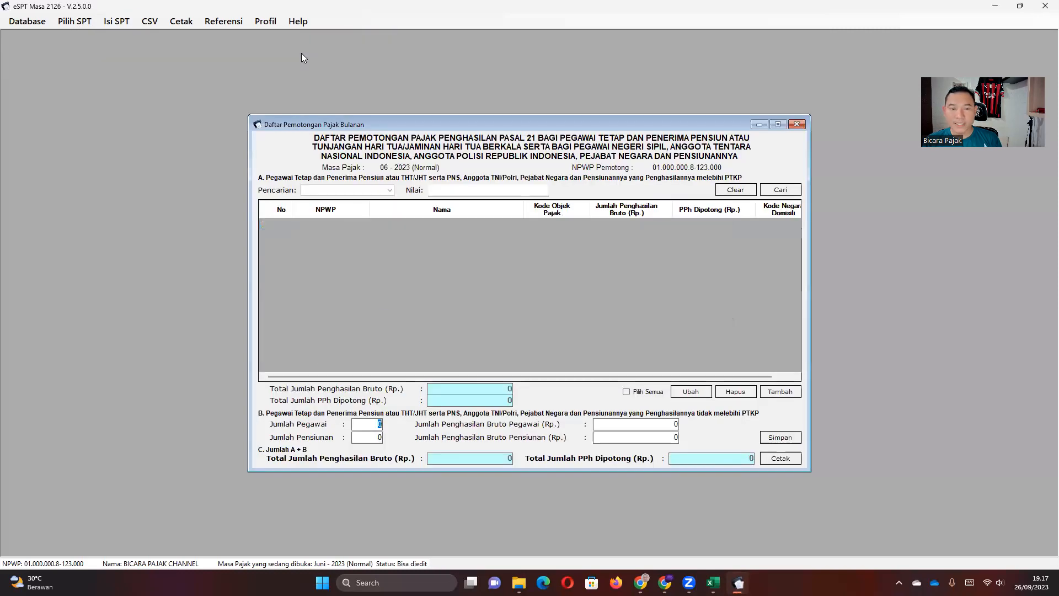
left_click(780, 391)
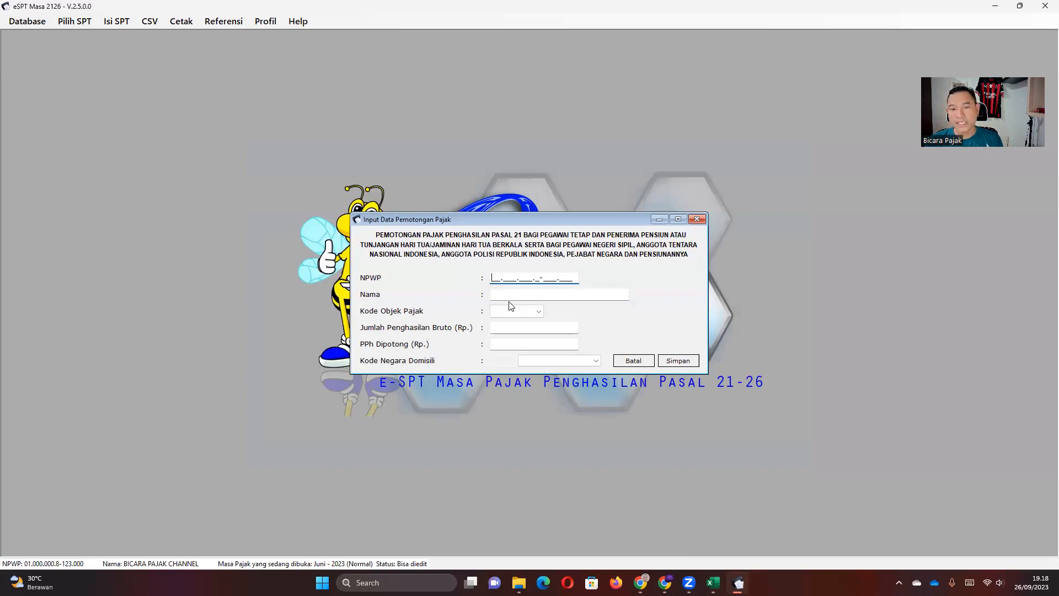
Enter the employee's NPWP and name, and choose tax object code 21-100-01.
key("Tab")
type("DA")
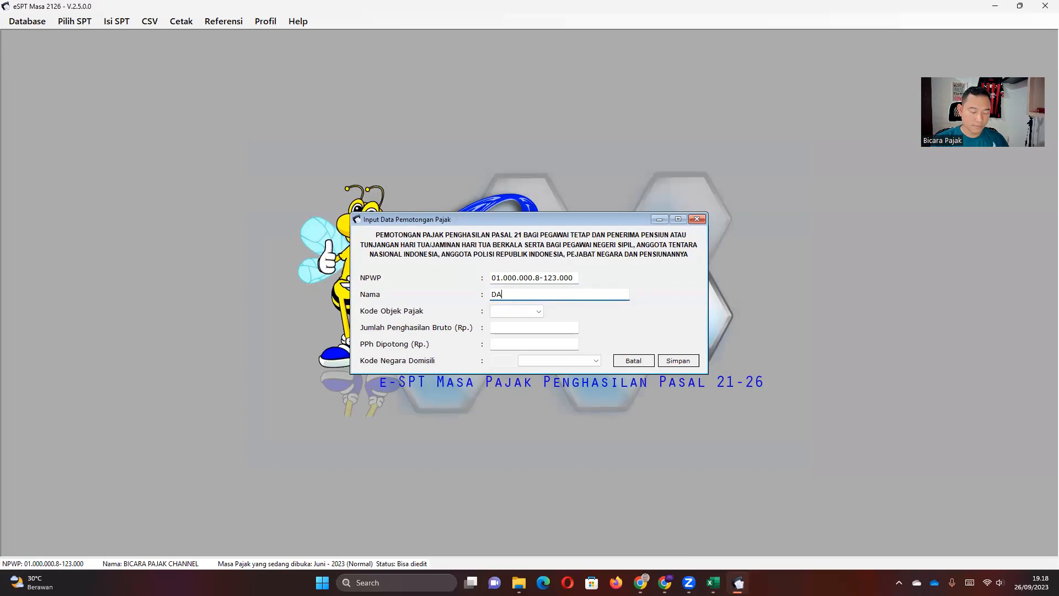
type("NI")
key("Tab")
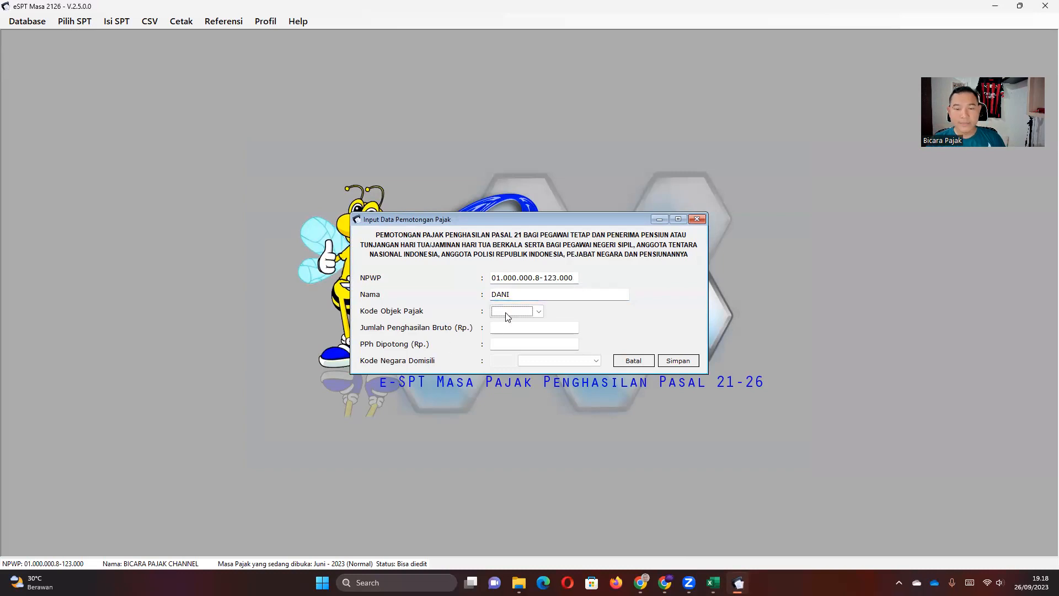
left_click(538, 311)
left_click(524, 322)
left_click(521, 329)
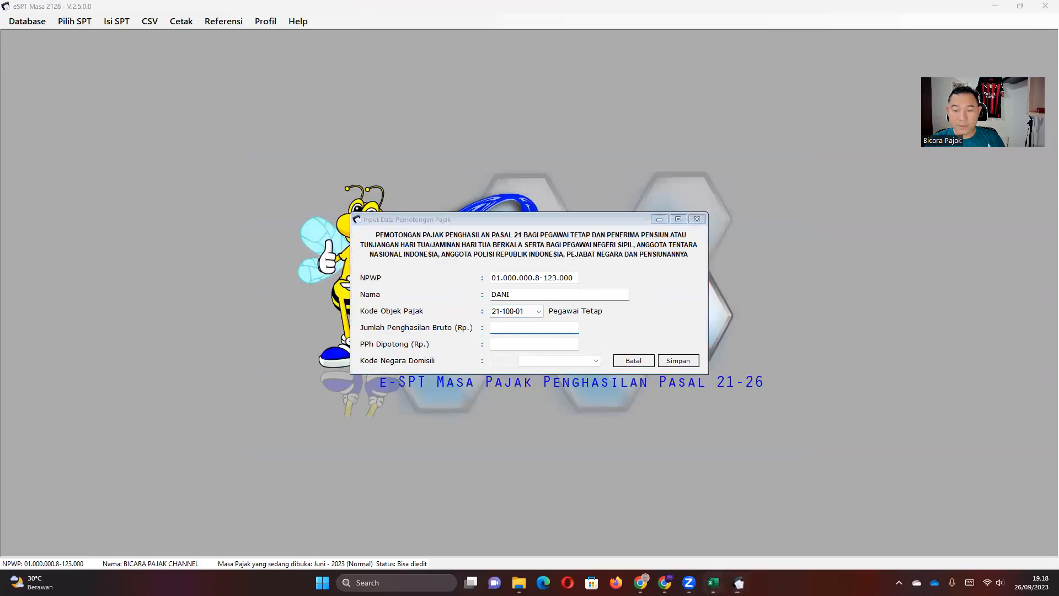
Copy the Juni gross from Excel G4 into Jumlah Penghasilan Bruto, trimmed to 6.750.000.
key("alt+Tab")
left_click(415, 204)
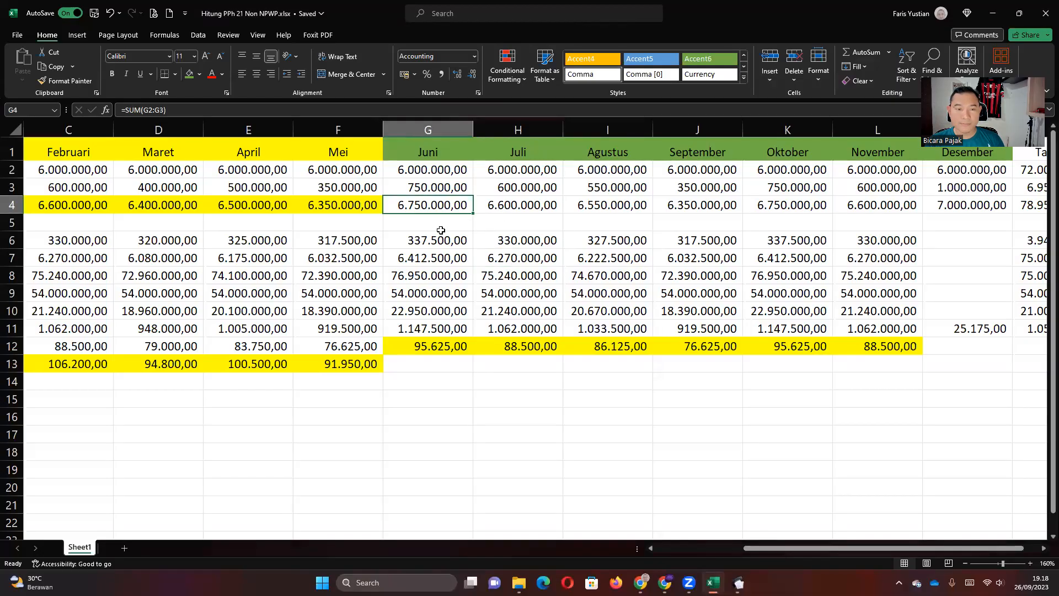
key("ctrl+c")
left_click(739, 582)
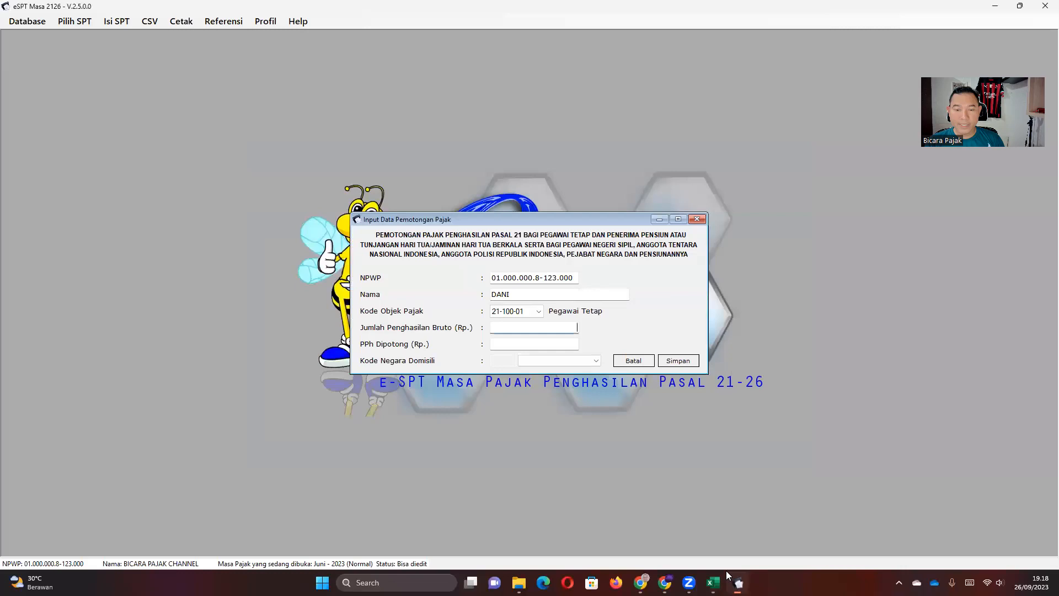
key("ctrl+v")
left_click(565, 343)
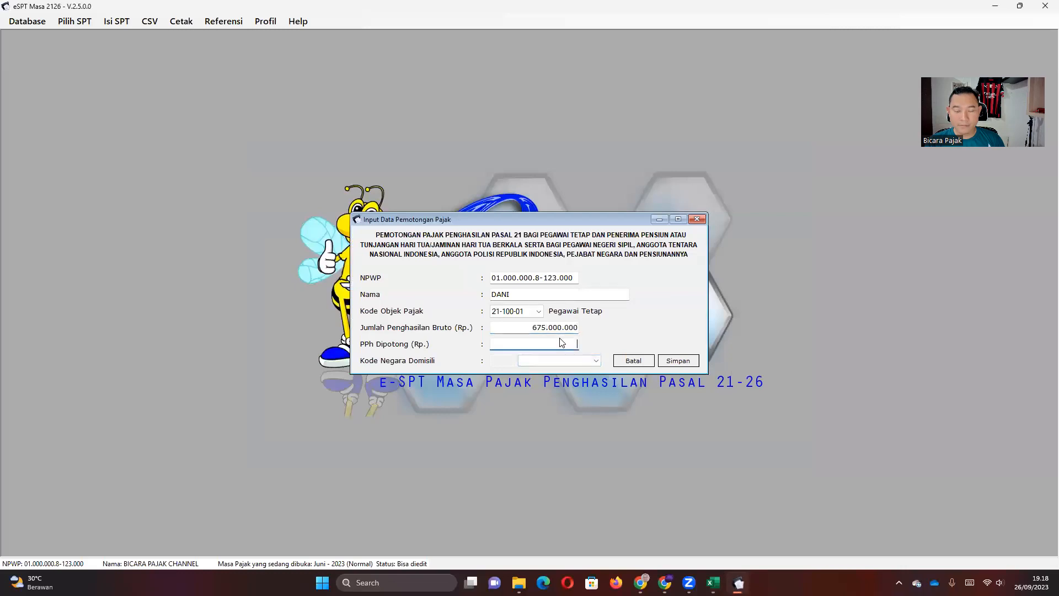
left_click(562, 327)
left_click_drag(571, 325, 581, 327)
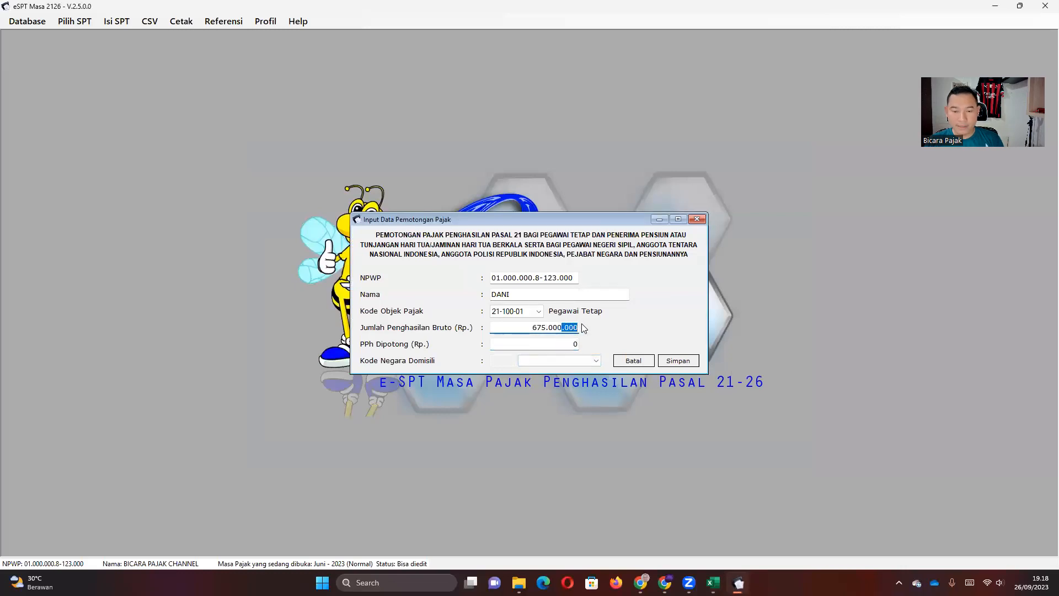
left_click(574, 326)
key("BackSpace")
key("BackSpace")
left_click(563, 344)
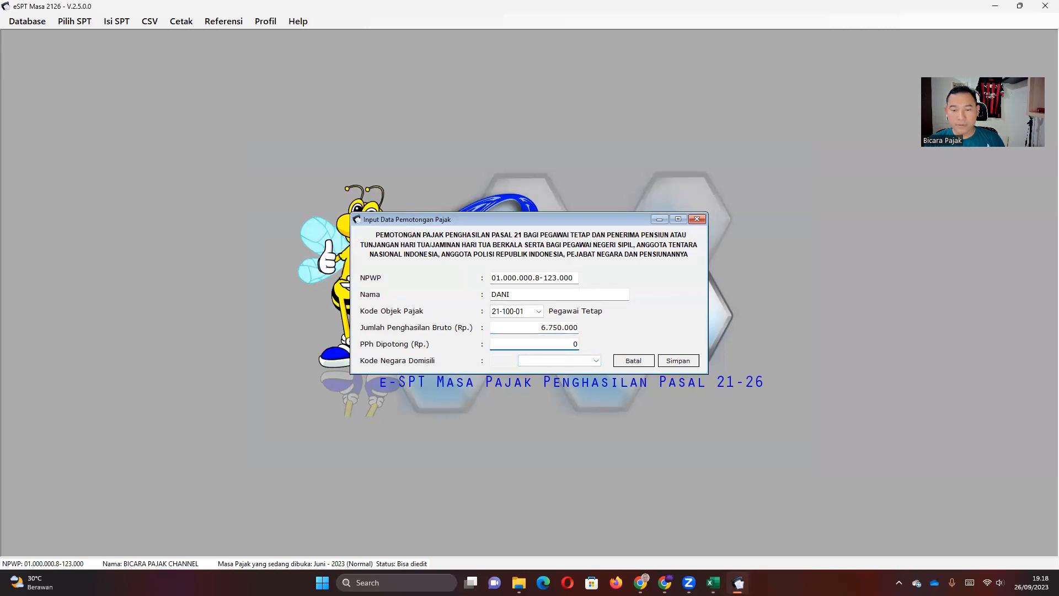
Paste Excel G12 as PPh Dipotong 95.625, save the record, and decline adding another.
left_click(738, 582)
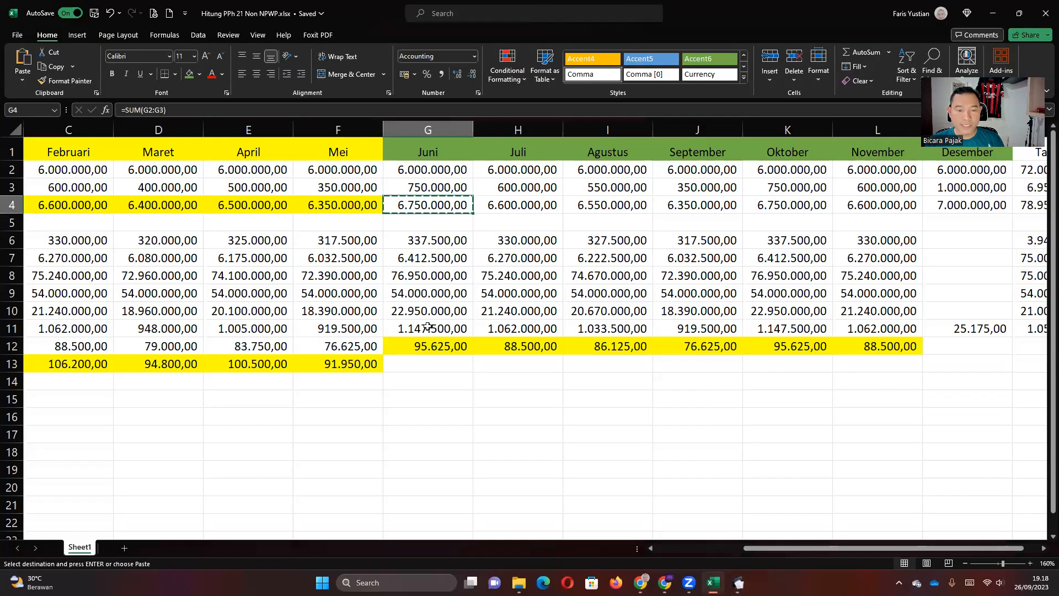
left_click(426, 347)
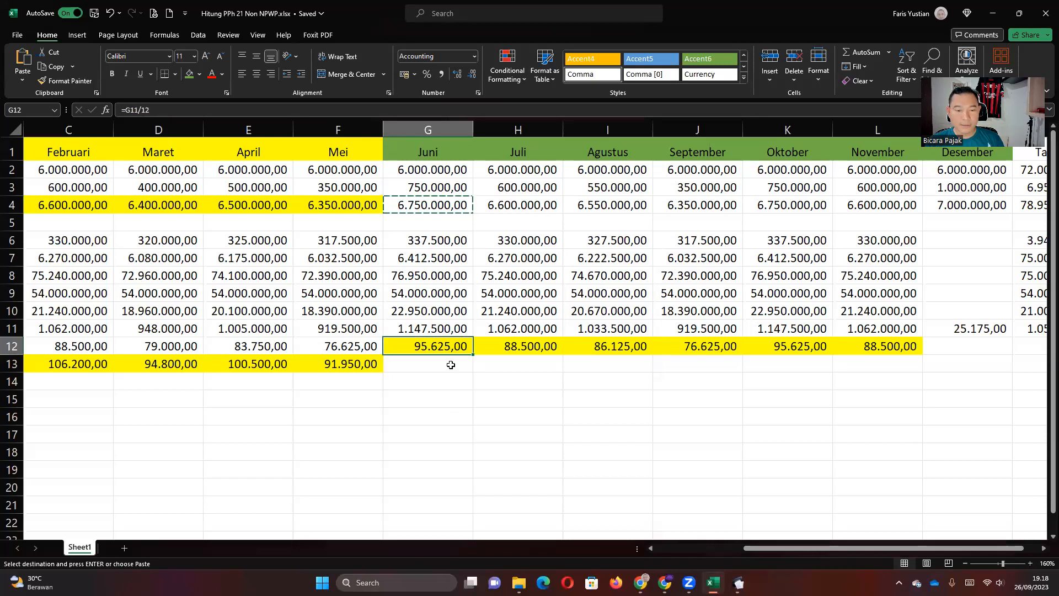
key("ctrl+c")
left_click(738, 583)
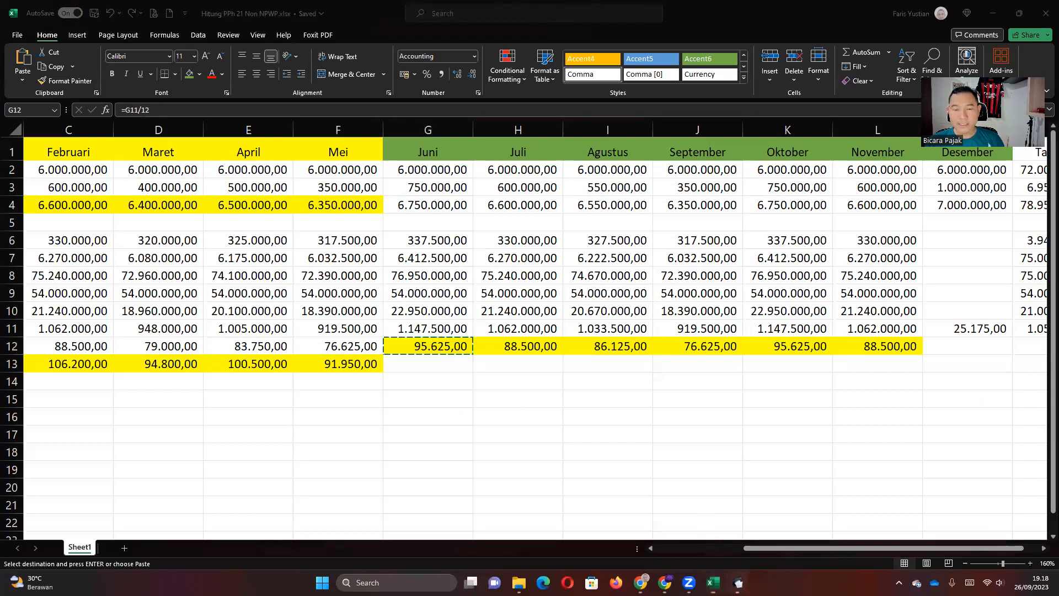
double_click(583, 343)
key("ctrl+v")
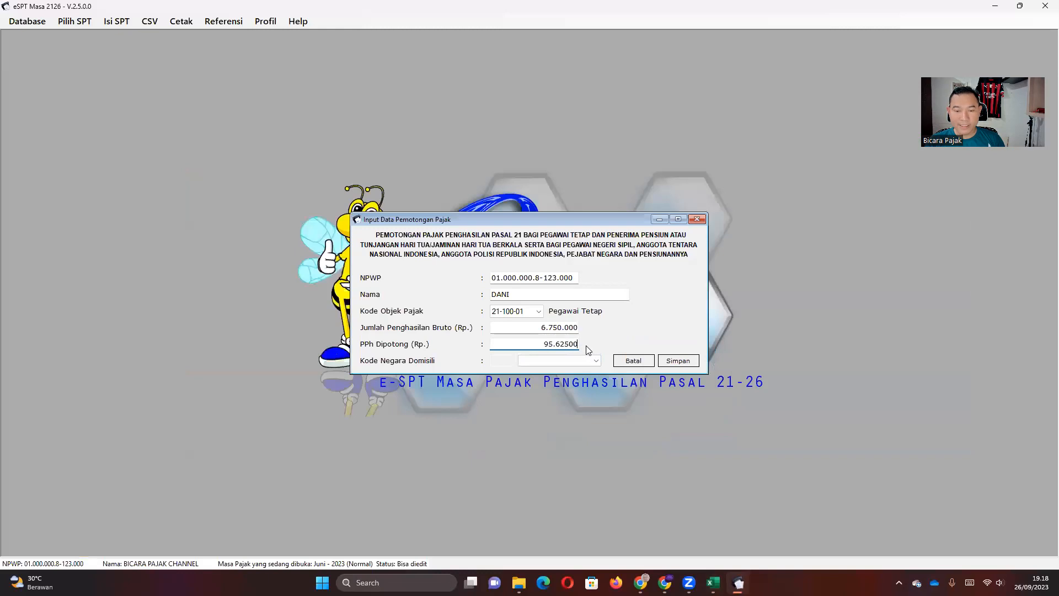
key("BackSpace")
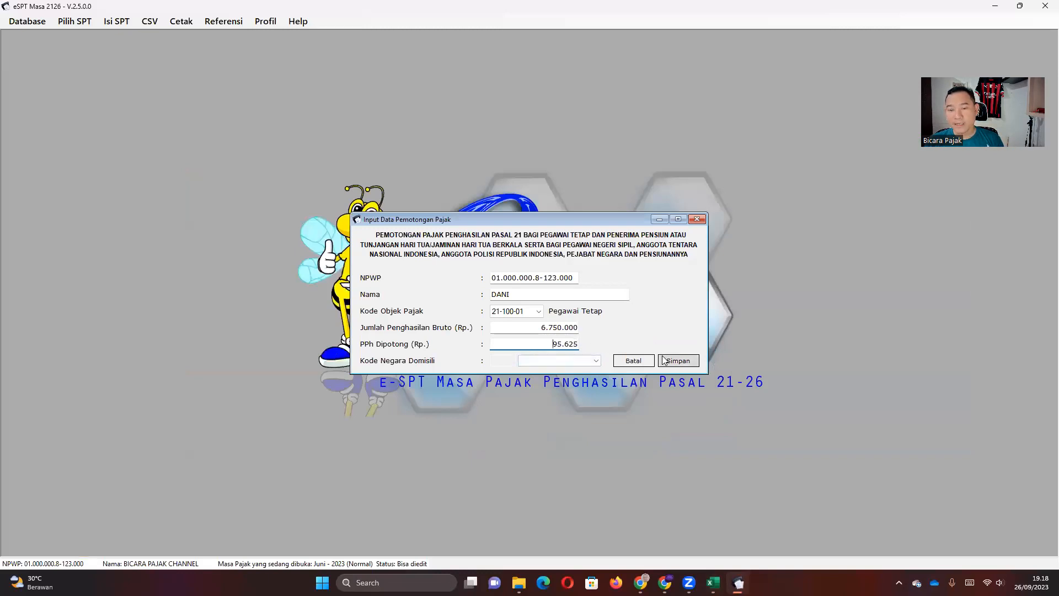
left_click(677, 361)
left_click(616, 326)
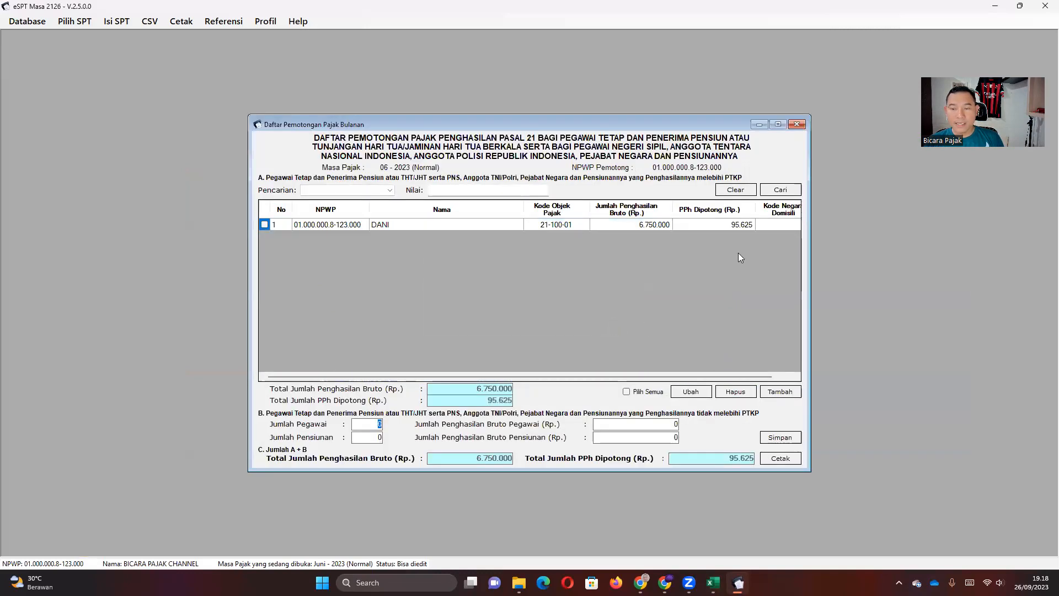
left_click(726, 226)
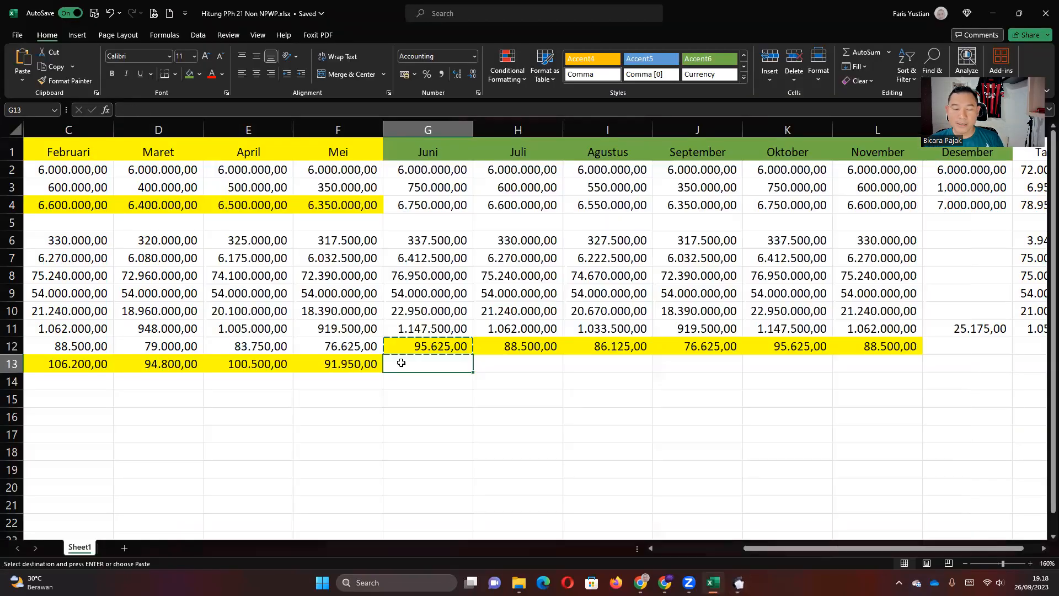
Back in Excel, review the January–May Non-NPWP tax amounts in B13:F13, ending on B14.
left_click(371, 365)
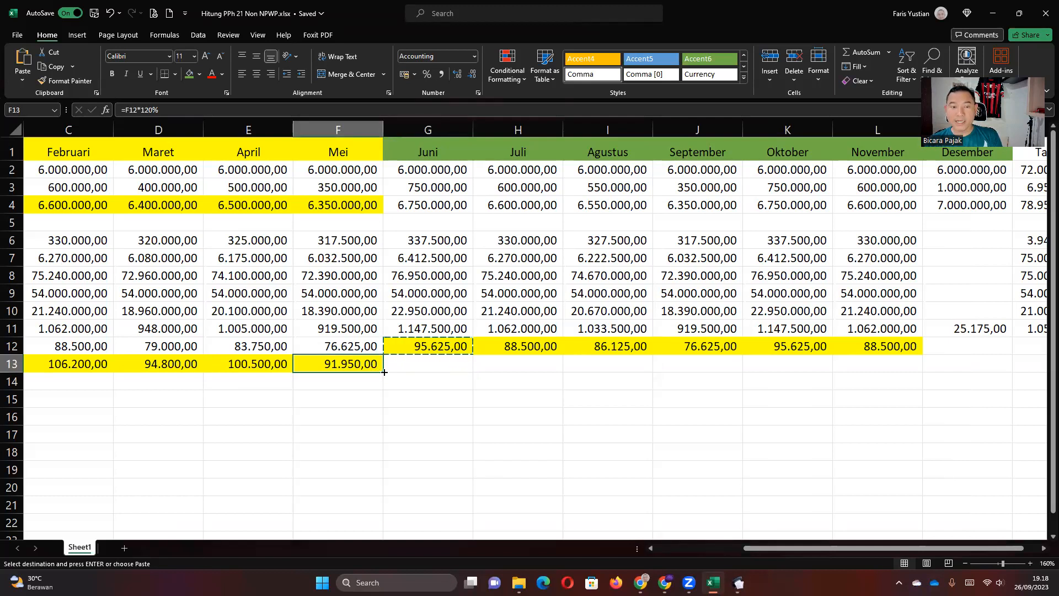
left_click(435, 348)
left_click(430, 362)
key("Left")
key("Left")
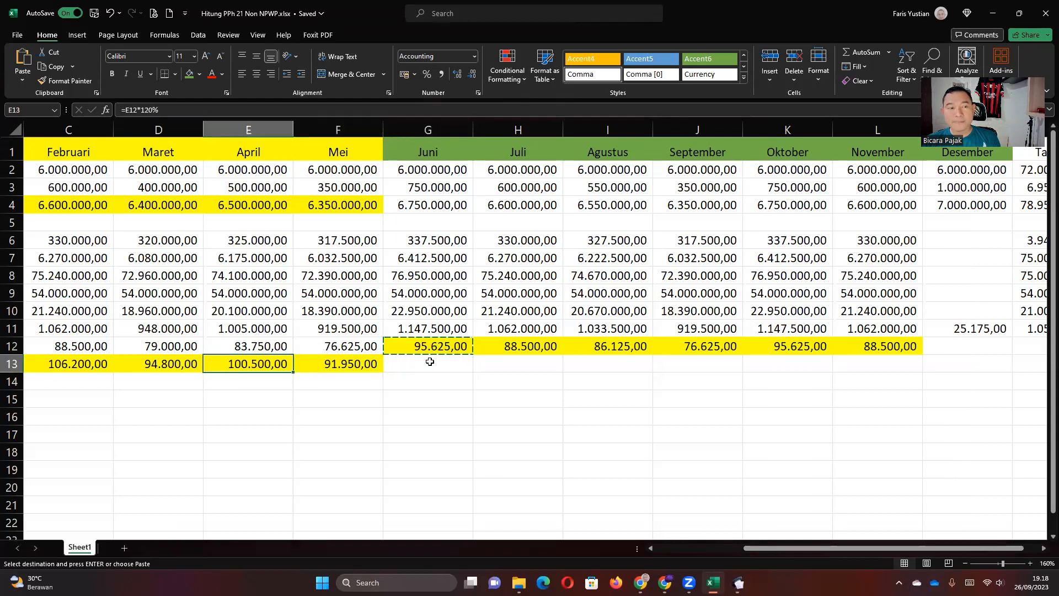
key("Left")
key("Left")
key("Left")
key("Left")
left_click_drag(286, 364, 647, 369)
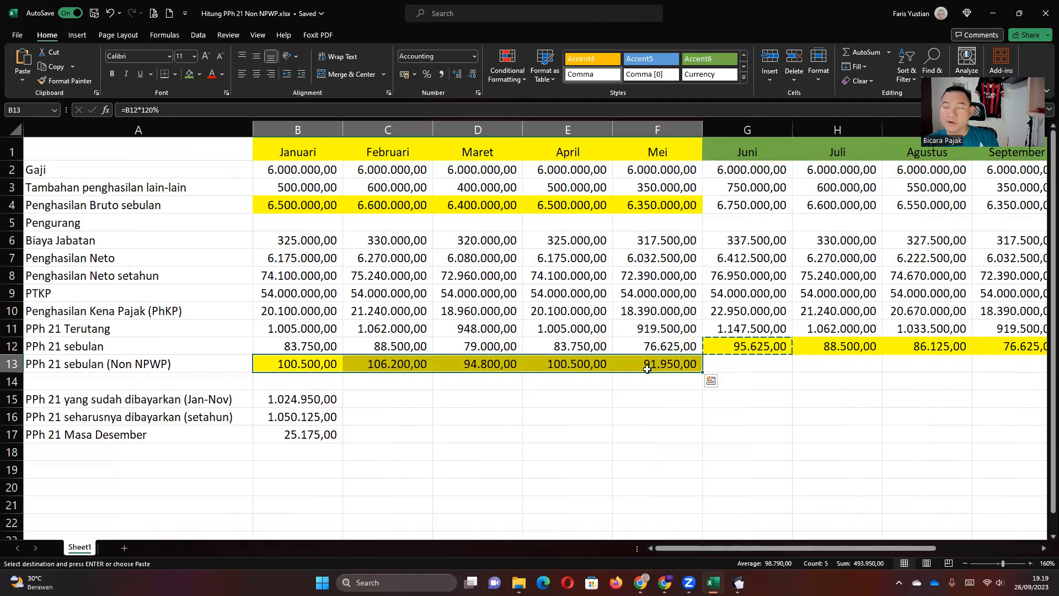
left_click(647, 369)
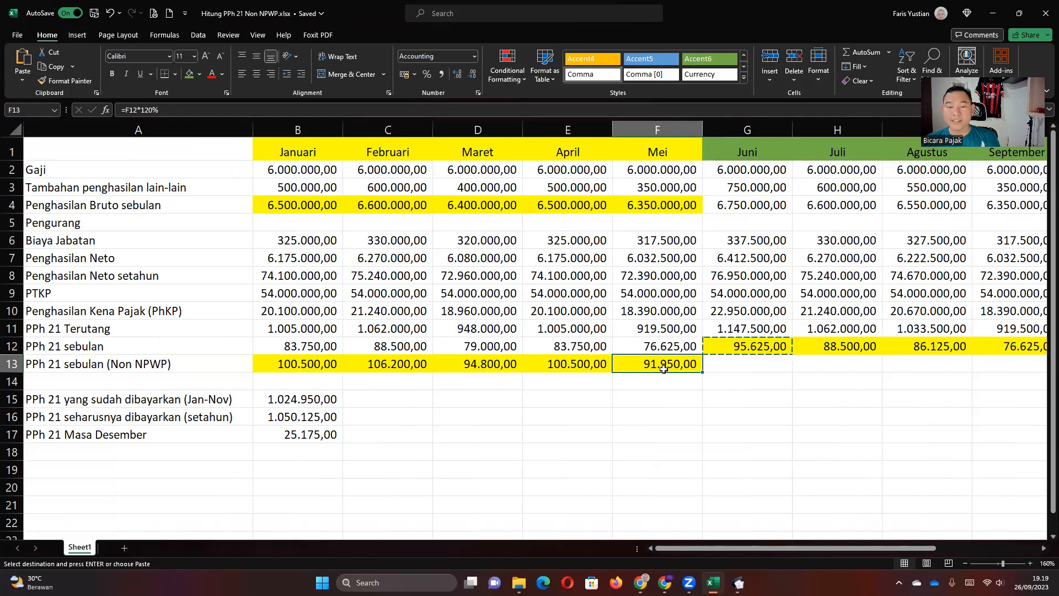
left_click(298, 381)
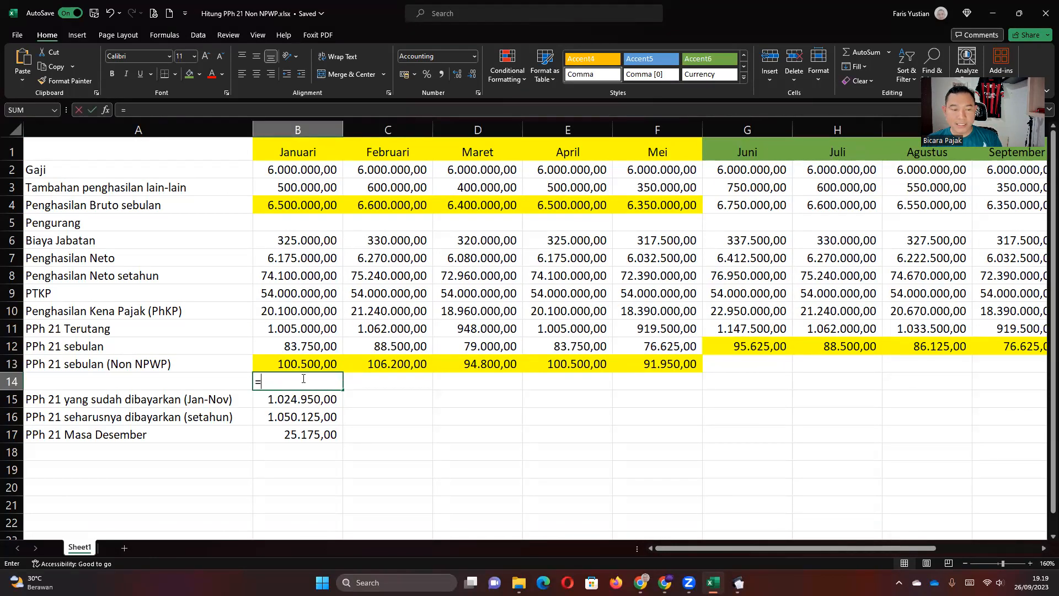
Enter =B13-B12 in B14 and fill it across to F14.
type("=")
left_click(298, 363)
type("-")
left_click(298, 345)
key("Return")
left_click(303, 375)
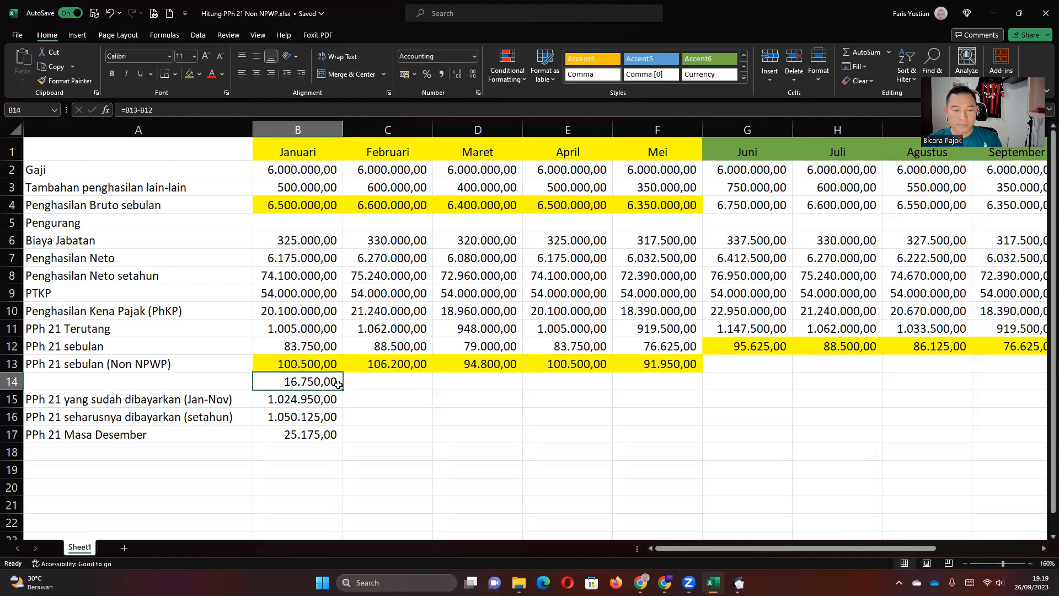
left_click_drag(342, 390, 671, 389)
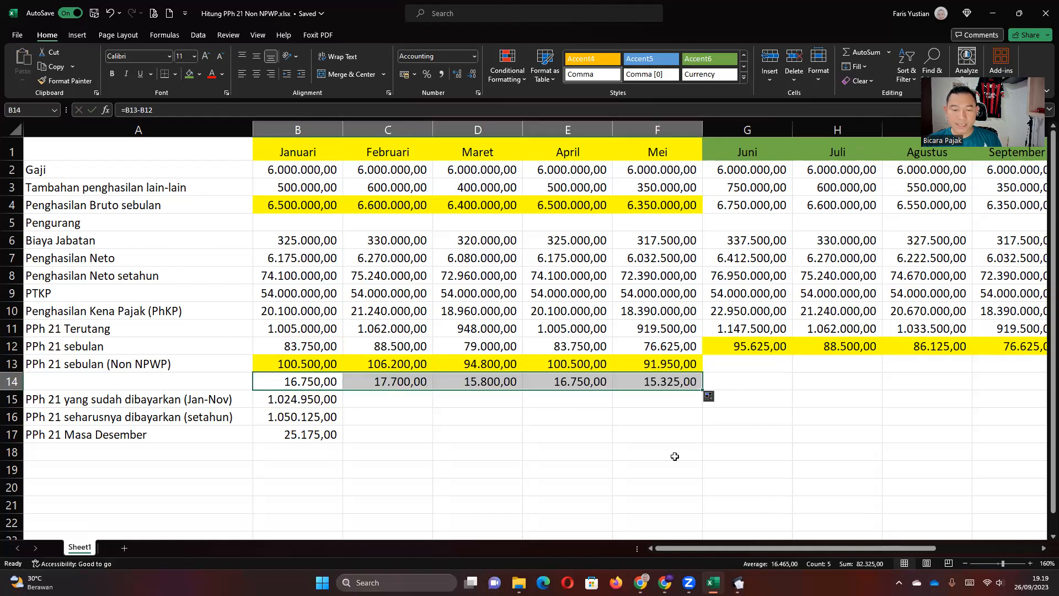
Total the differences in G14 with =SUM(B14:F14), giving 82.325,00.
left_click(742, 383)
type("=")
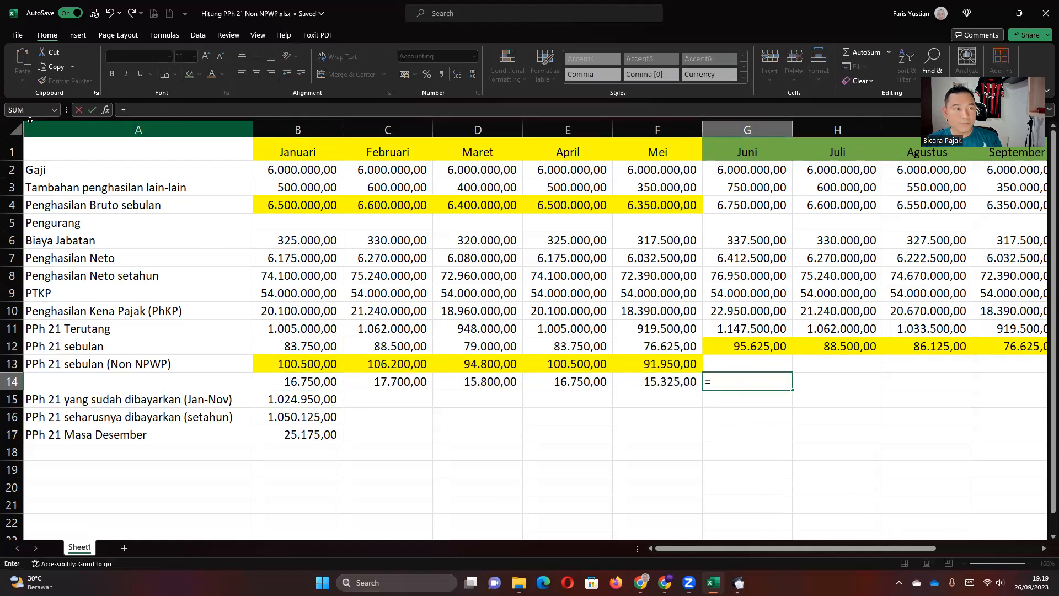
left_click(22, 112)
left_click_drag(230, 334, 222, 437)
left_click_drag(279, 380, 655, 380)
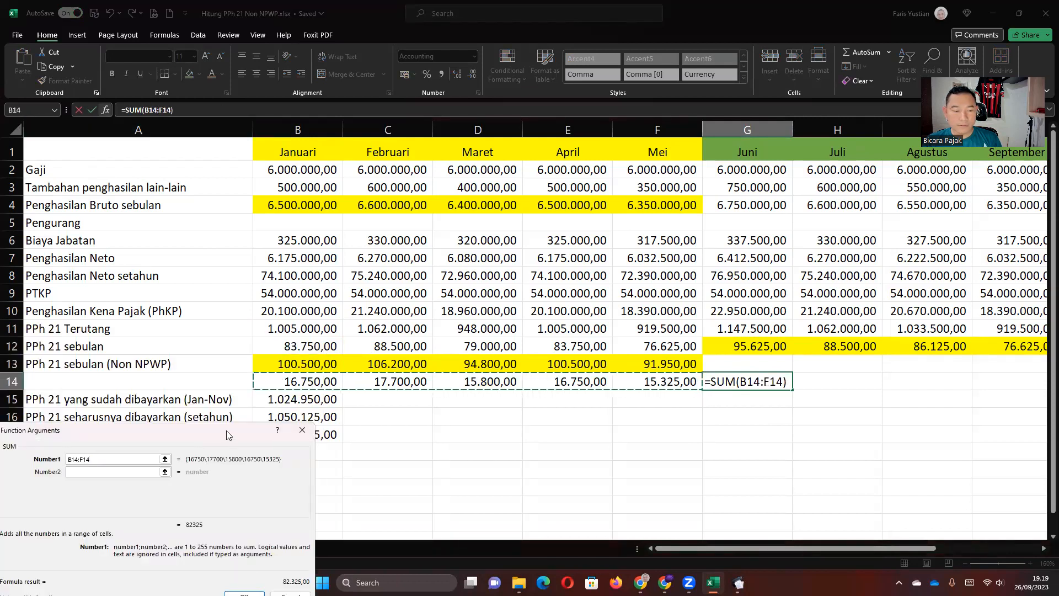
key("Return")
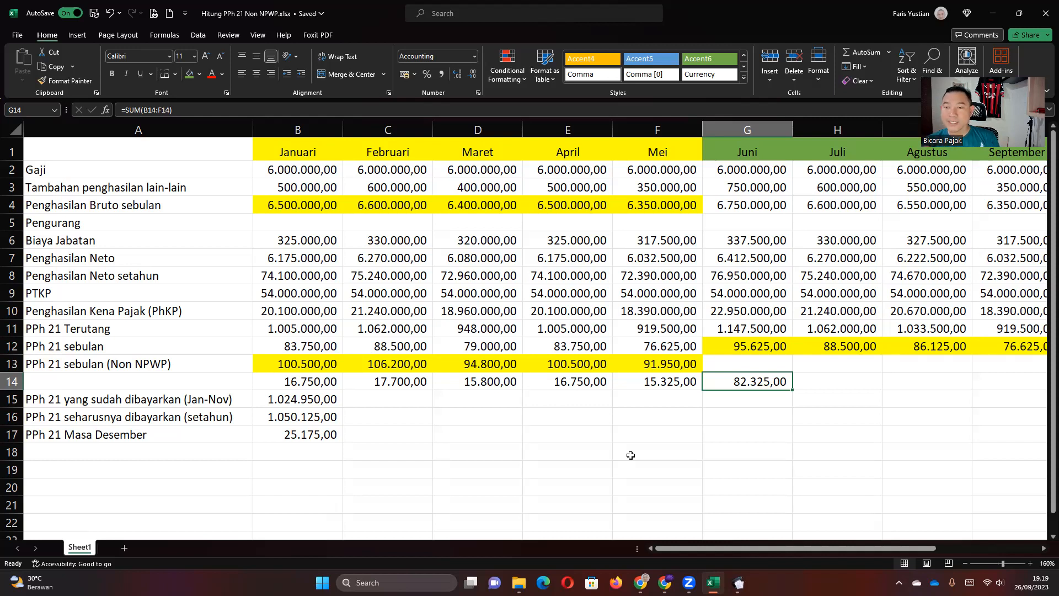
Review the January–May differences in row 14 against the regular PPh 21 row.
key("Left")
key("Left")
key("Left")
key("Left")
key("Left")
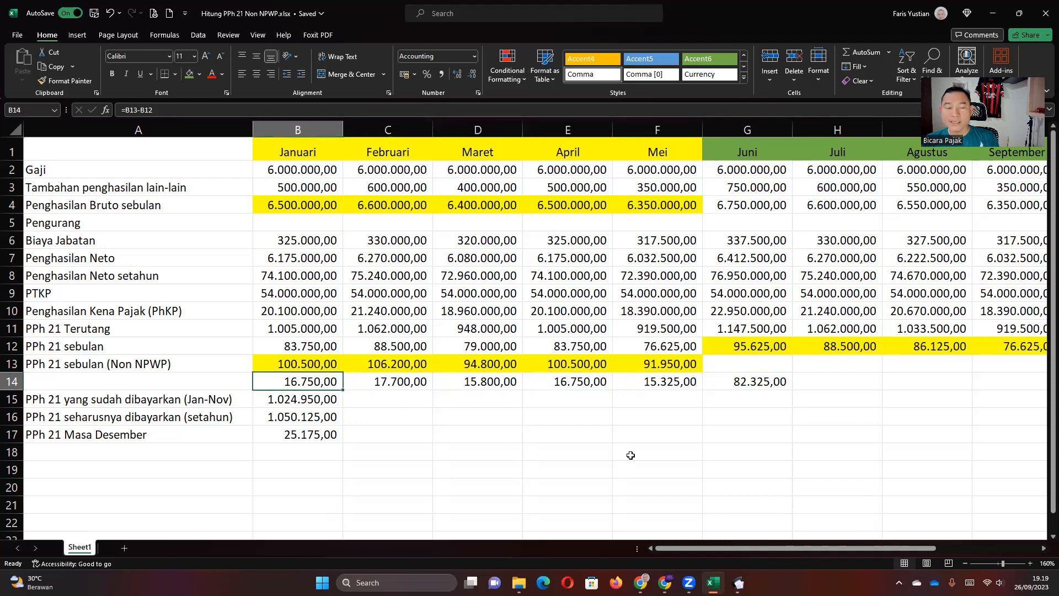
left_click(288, 346)
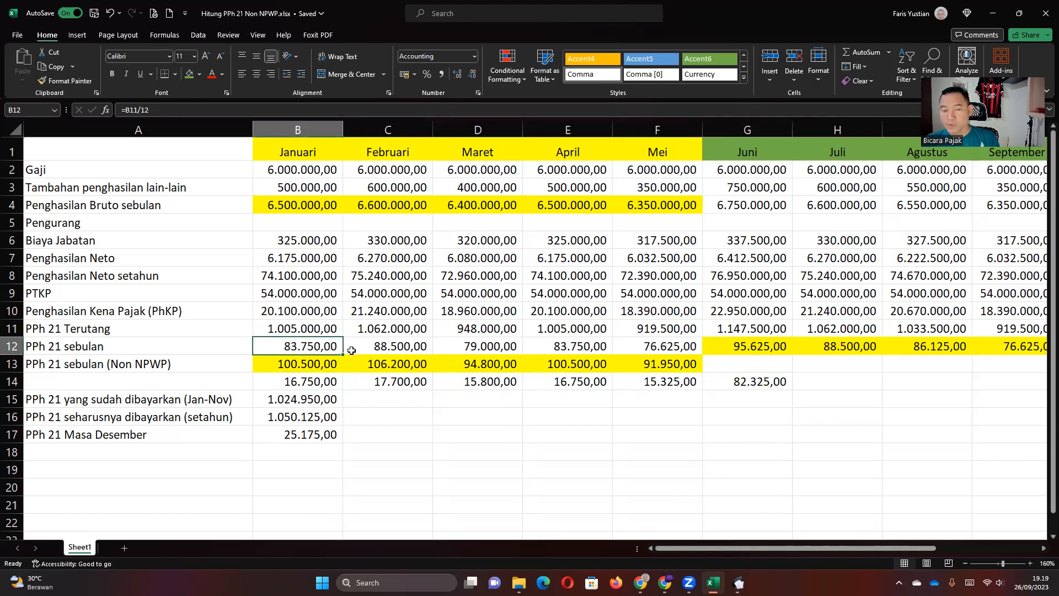
left_click(379, 349)
left_click_drag(301, 381, 673, 380)
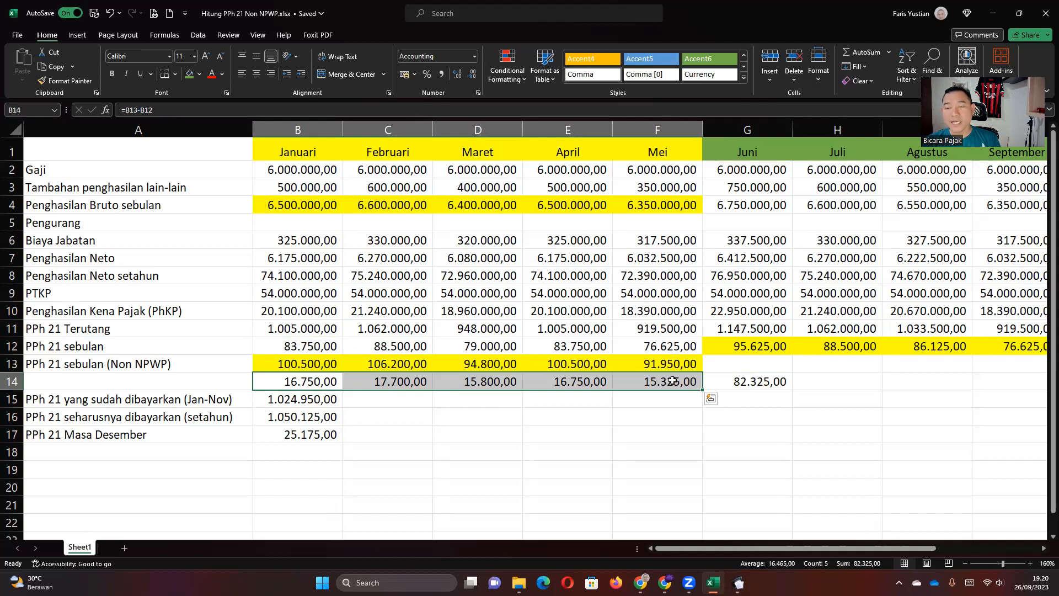
key("Up")
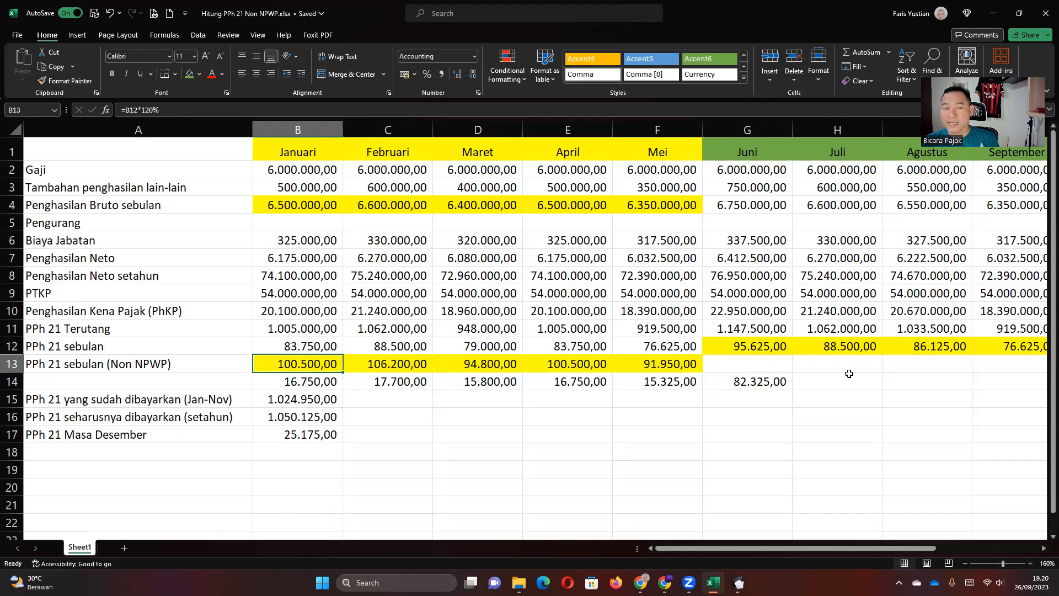
key("Right")
key("Right")
key("Right")
key("Right")
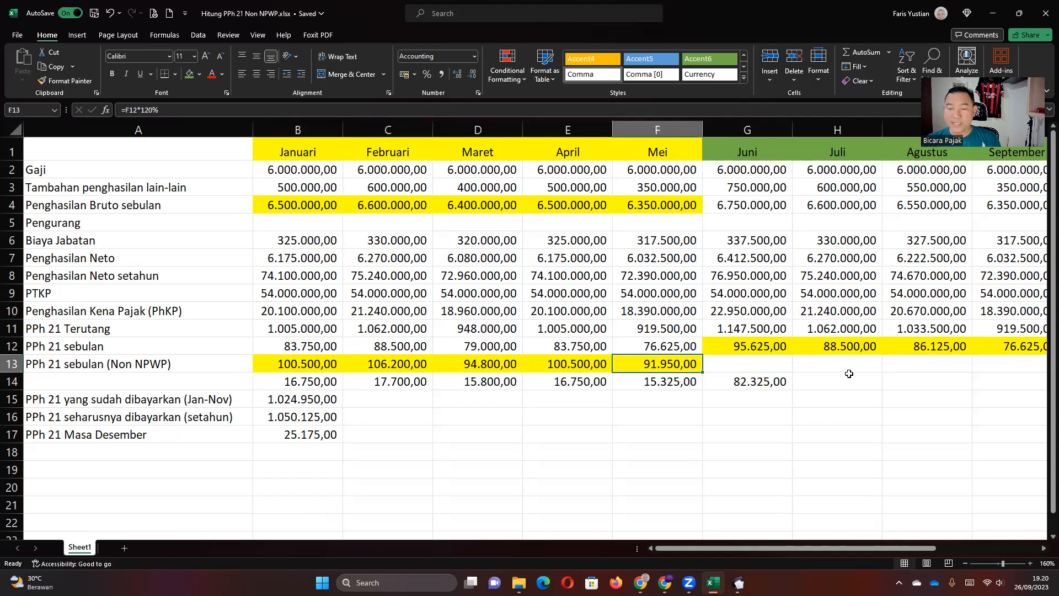
key("Right")
key("Right")
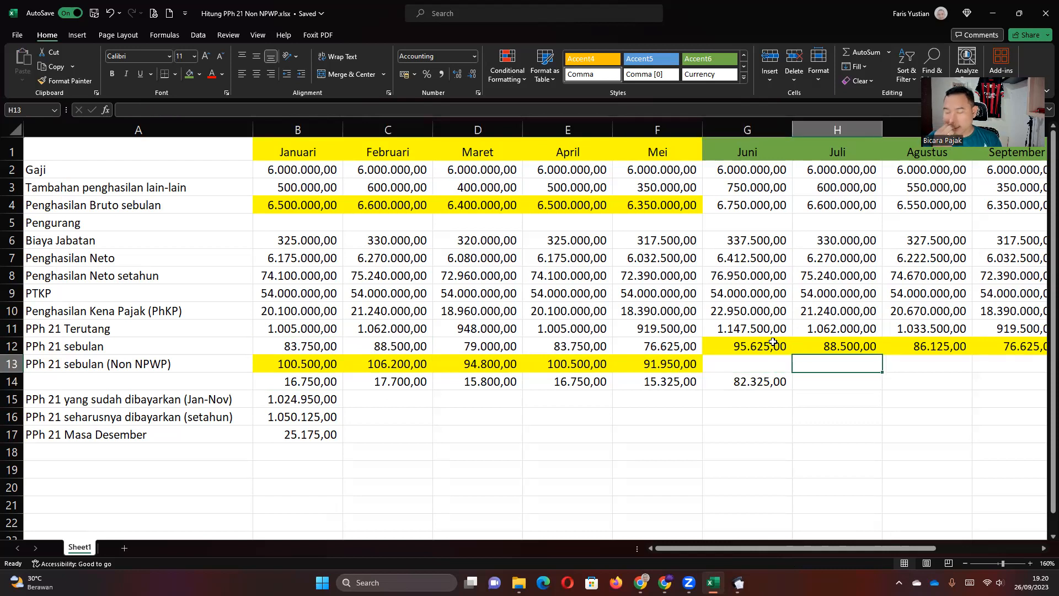
key("Right")
key("Right")
key("Right")
key("Right")
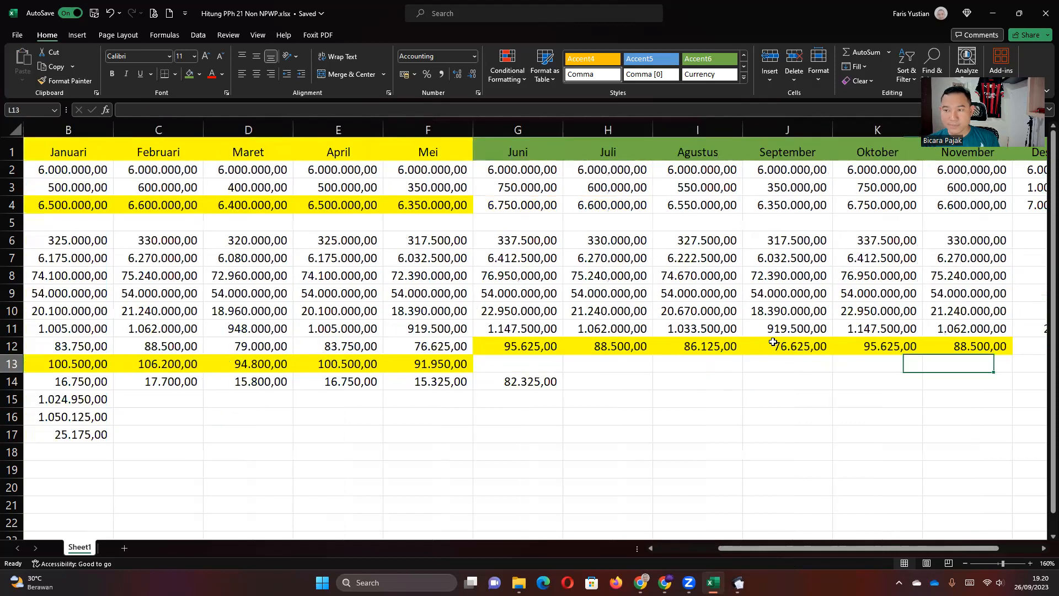
key("Right")
key("Right")
key("Right")
key("Right")
key("Right")
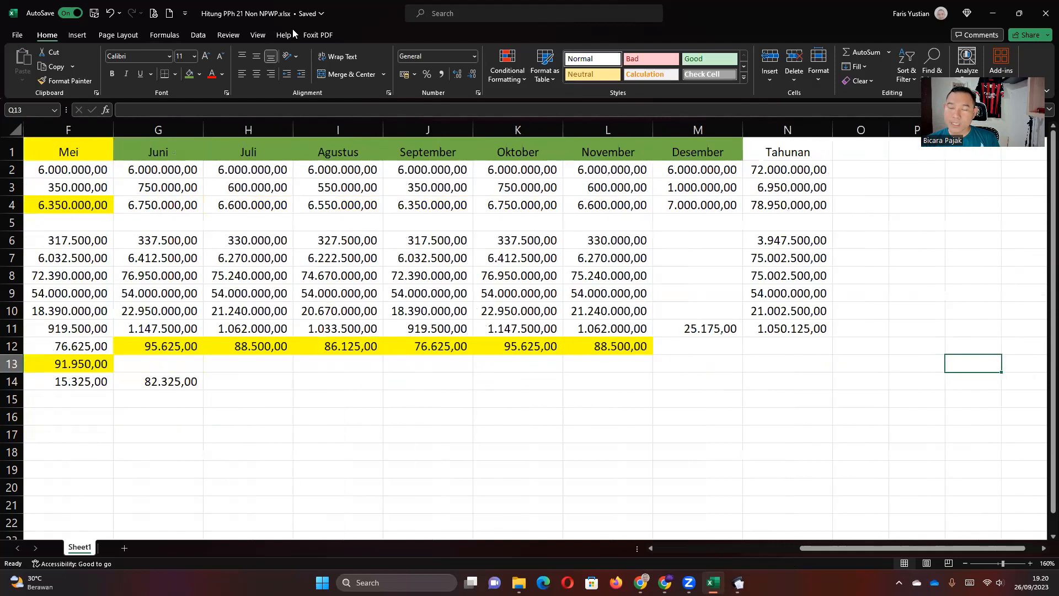
left_click(689, 170)
left_click(687, 185)
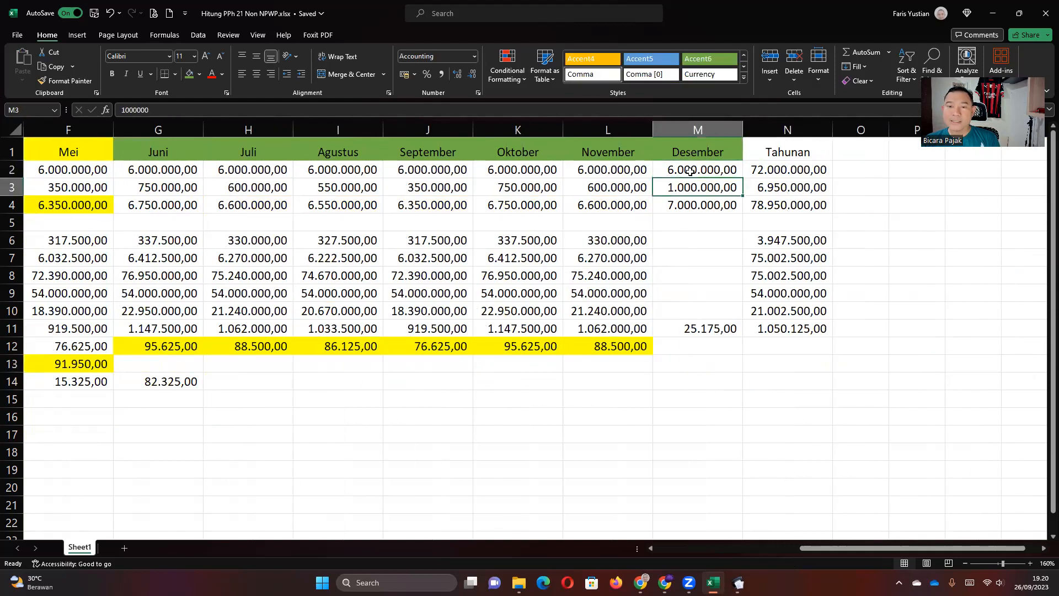
left_click(688, 207)
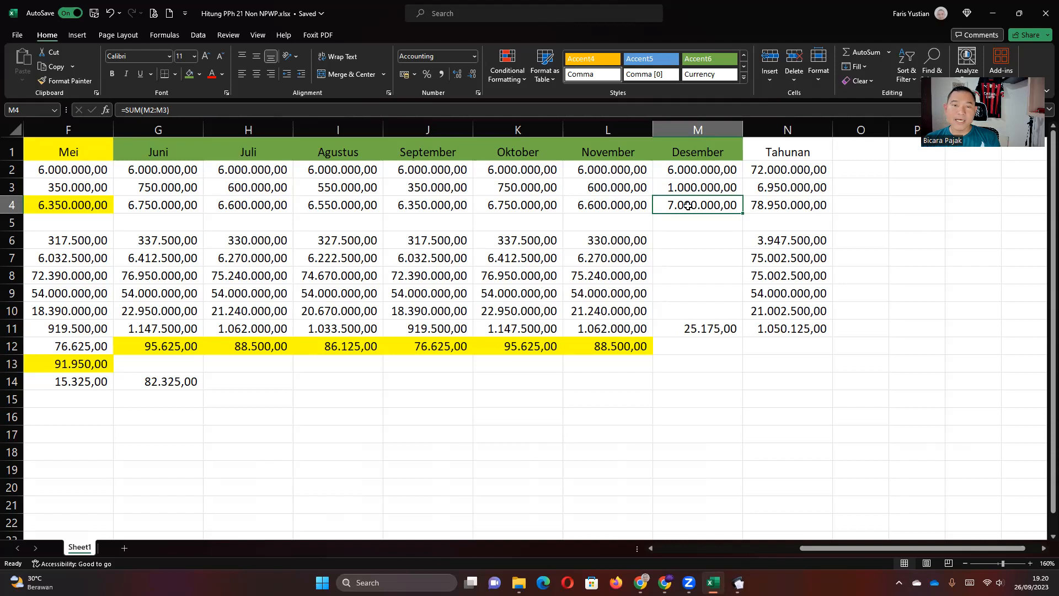
left_click(252, 166)
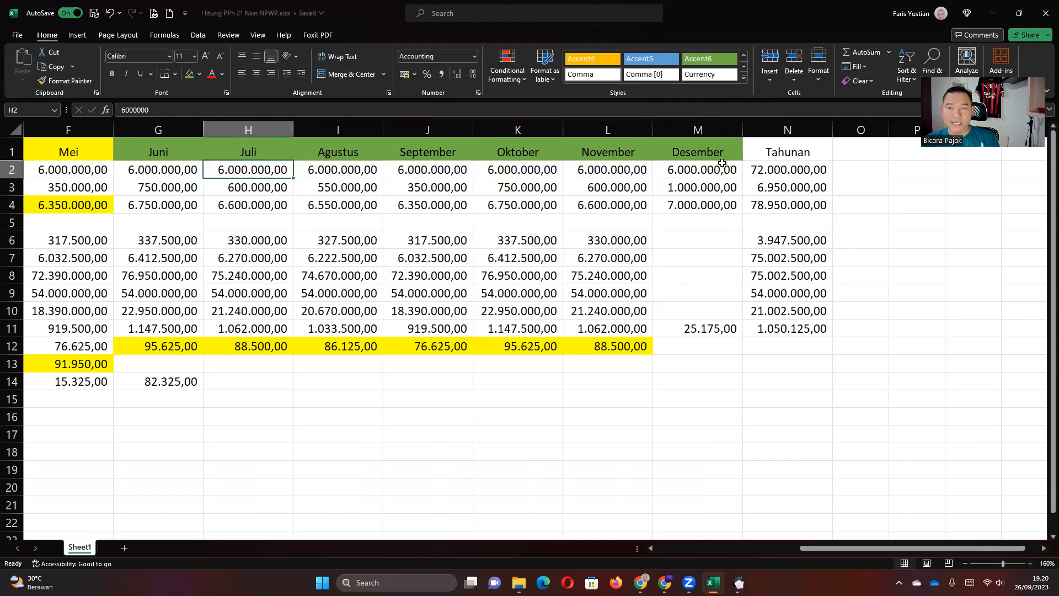
double_click(798, 170)
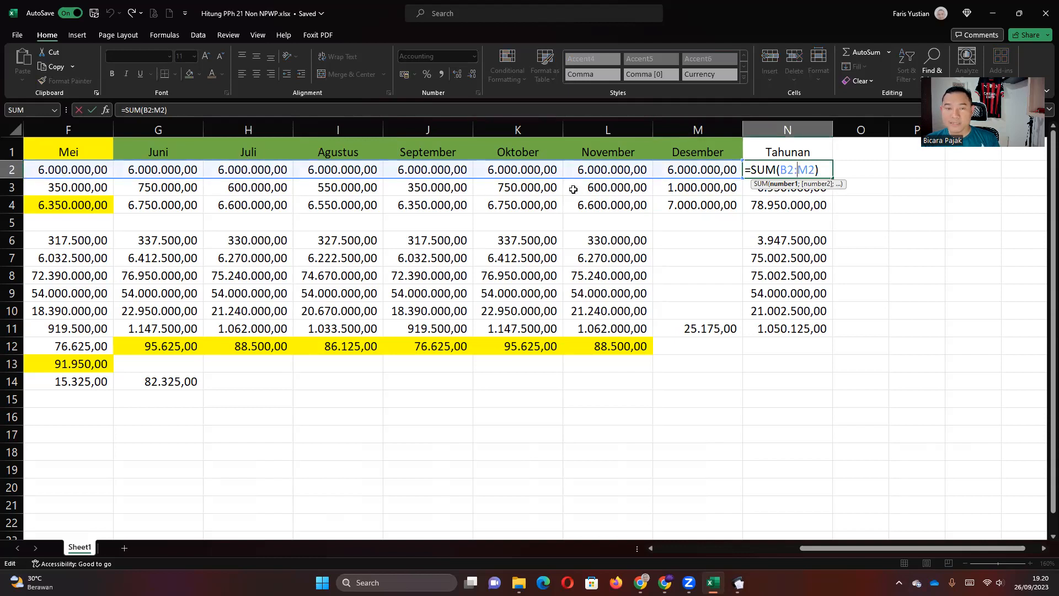
key("Return")
left_click(536, 174)
left_click(381, 176)
key("Left")
key("Left")
key("Left")
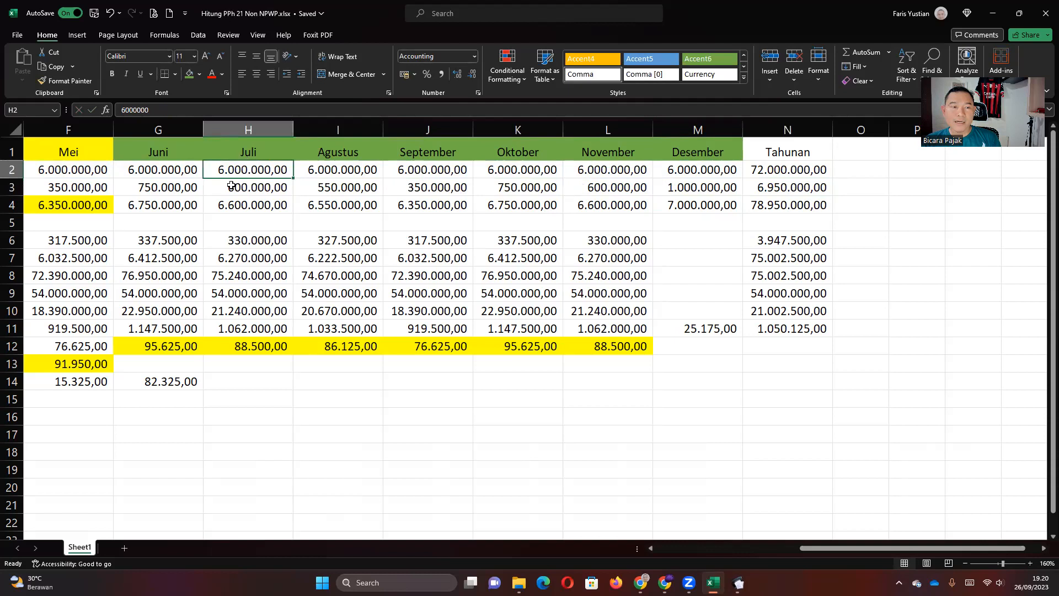
key("Right")
key("Right")
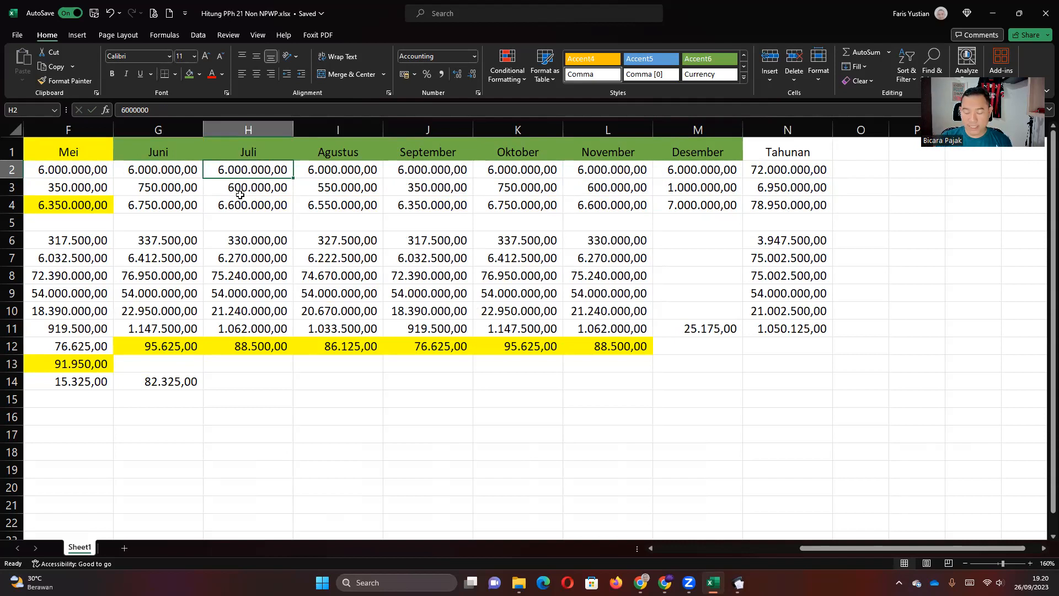
Enter 7.000.000 as the July salary in H2 and fill it through December.
type("7.000.0")
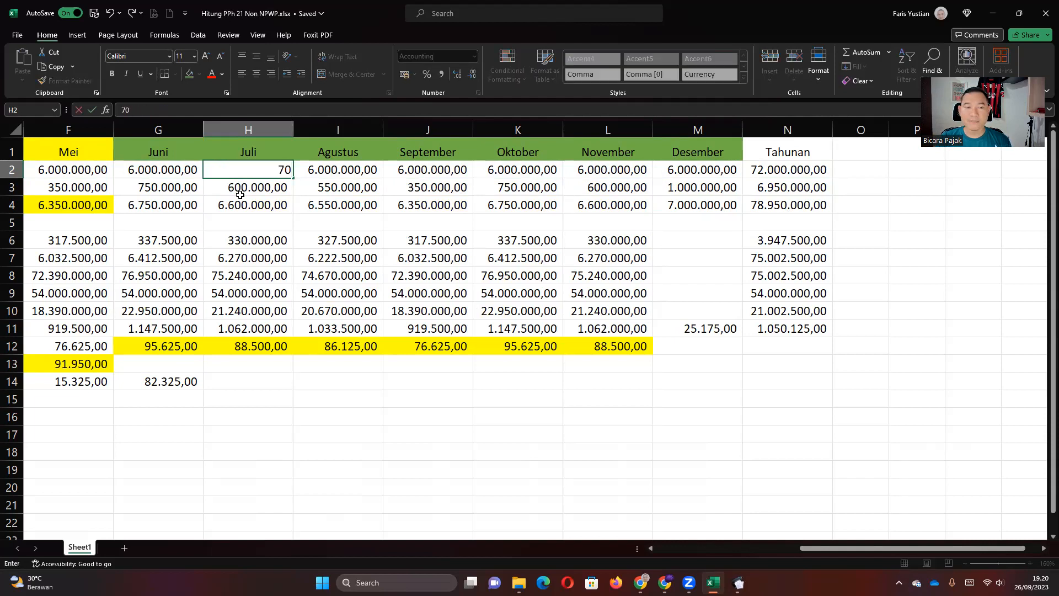
type("00")
key("Tab")
left_click(242, 171)
left_click_drag(292, 182, 723, 174)
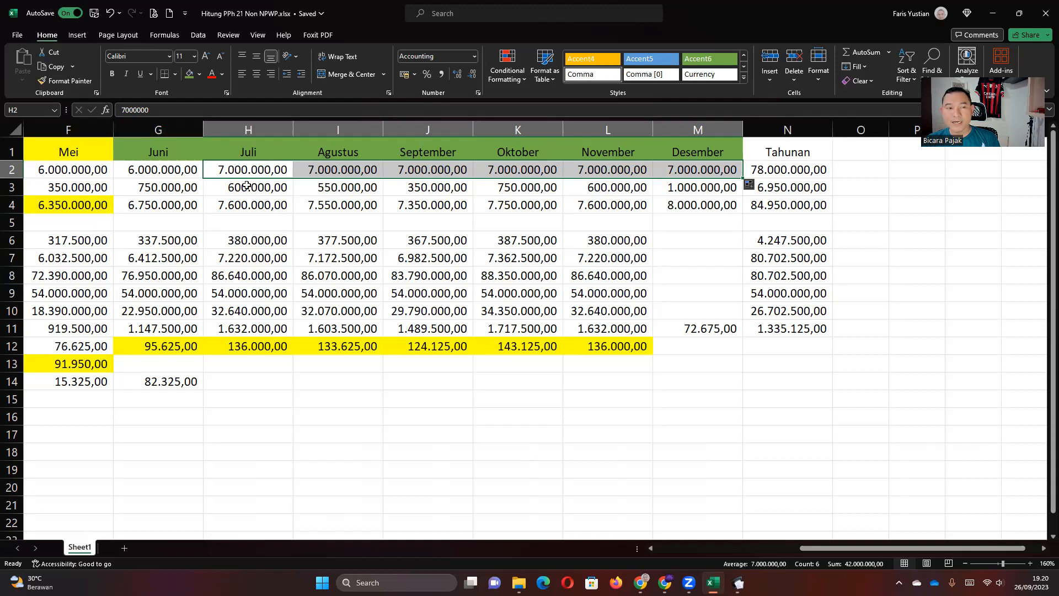
left_click(805, 170)
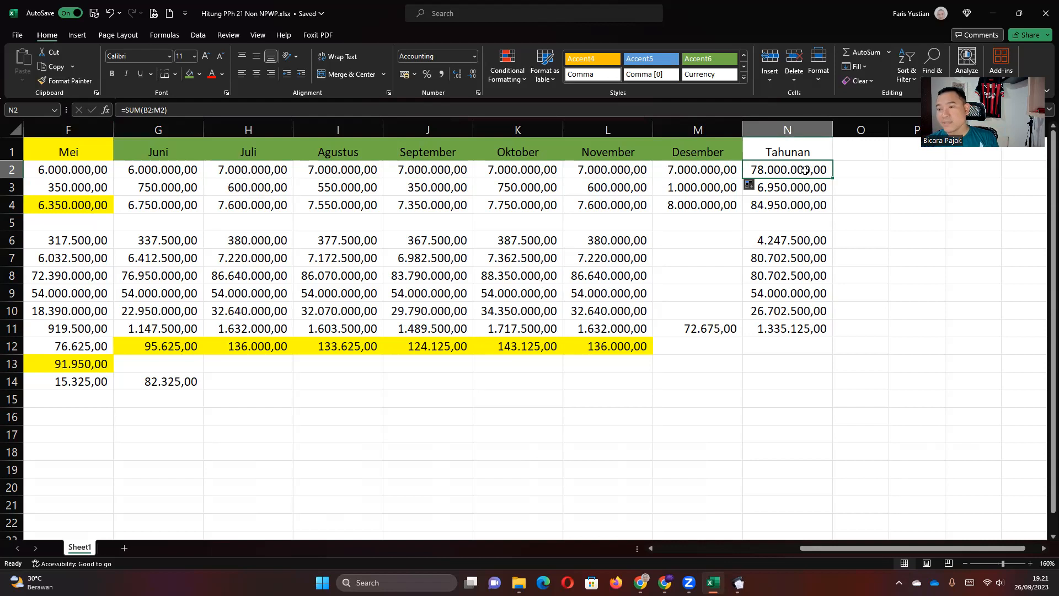
double_click(805, 170)
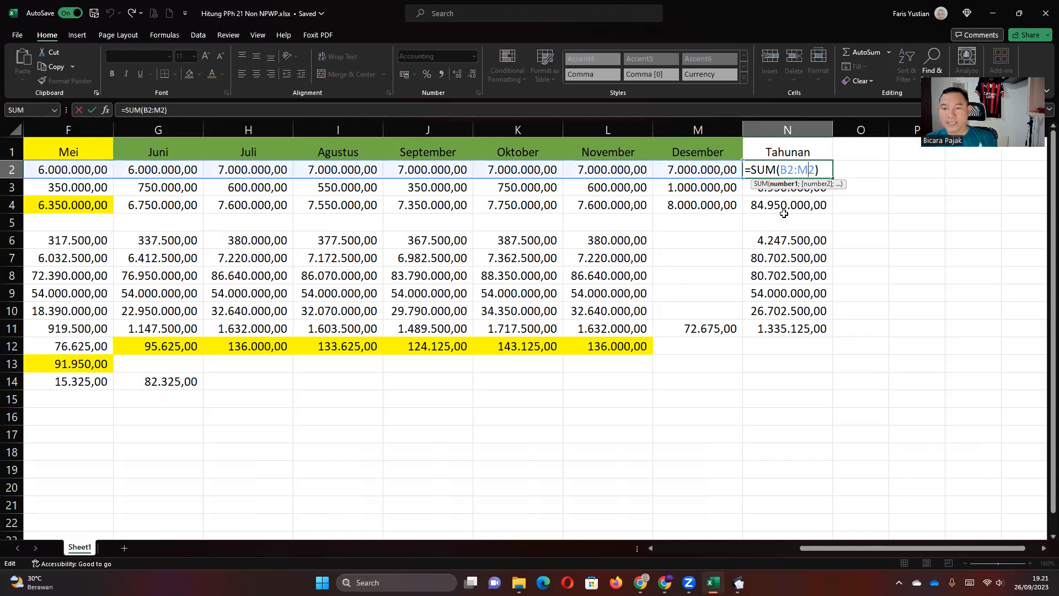
key("Return")
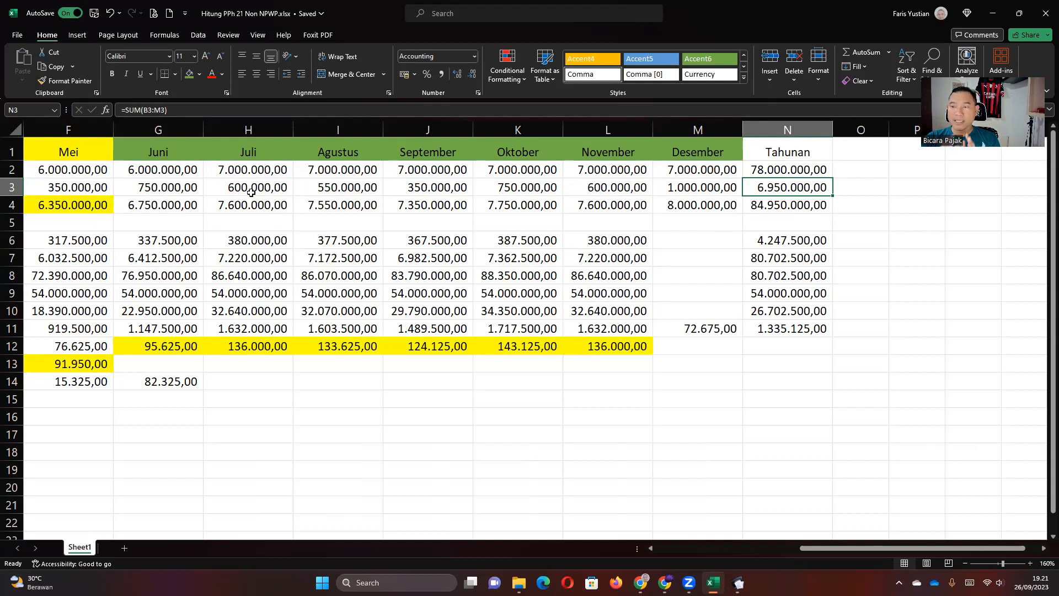
left_click(803, 203)
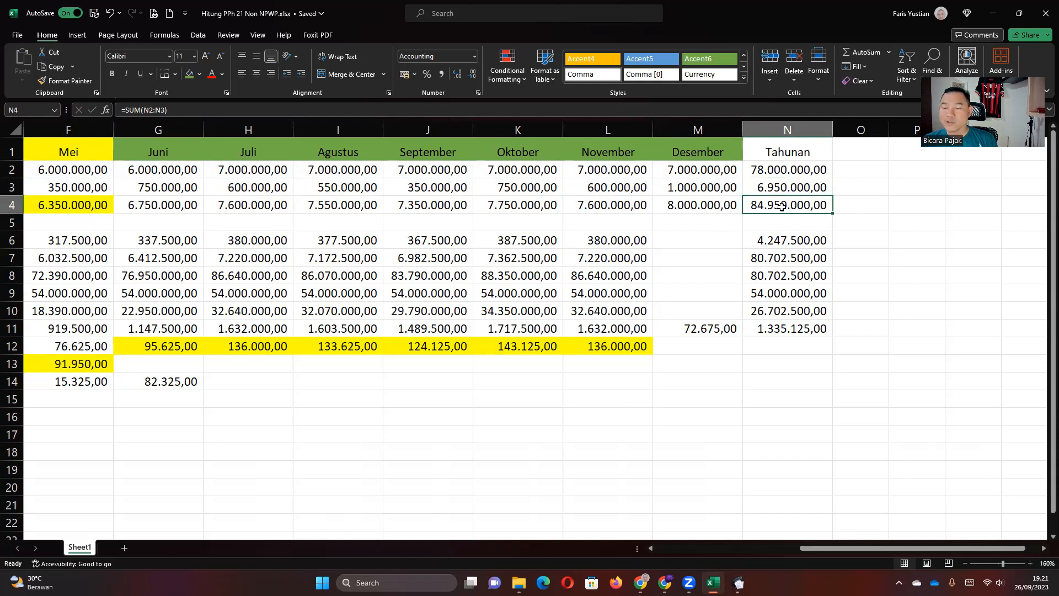
double_click(781, 206)
key("Return")
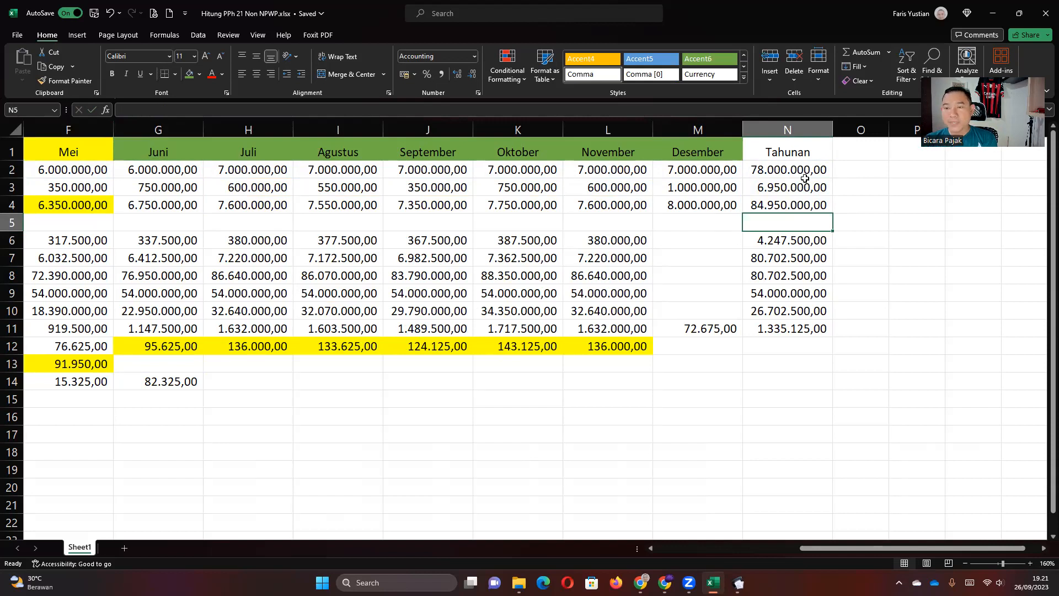
left_click_drag(802, 168, 798, 189)
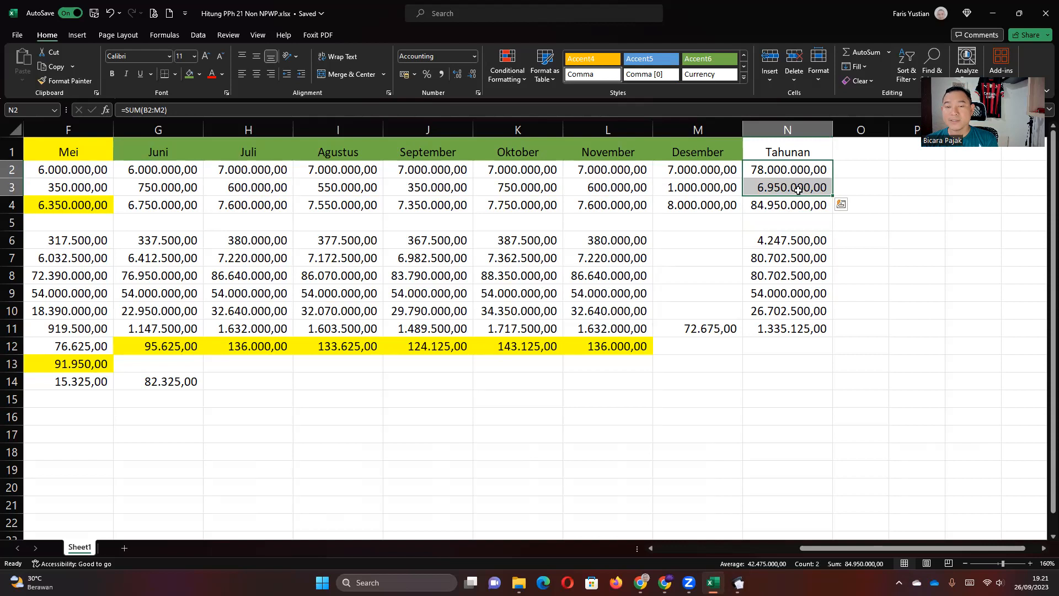
left_click(582, 243)
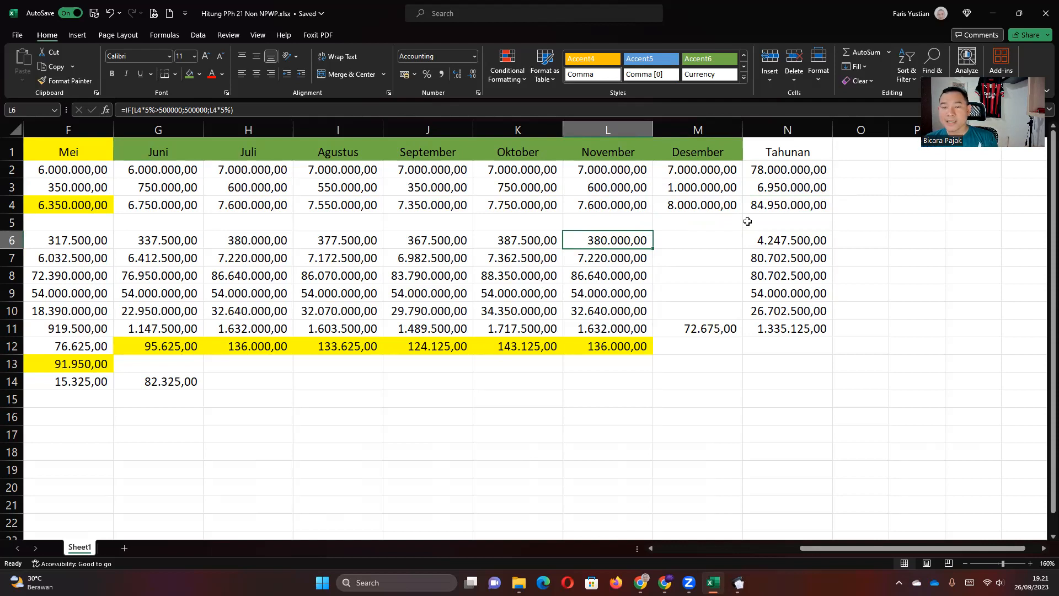
left_click(810, 206)
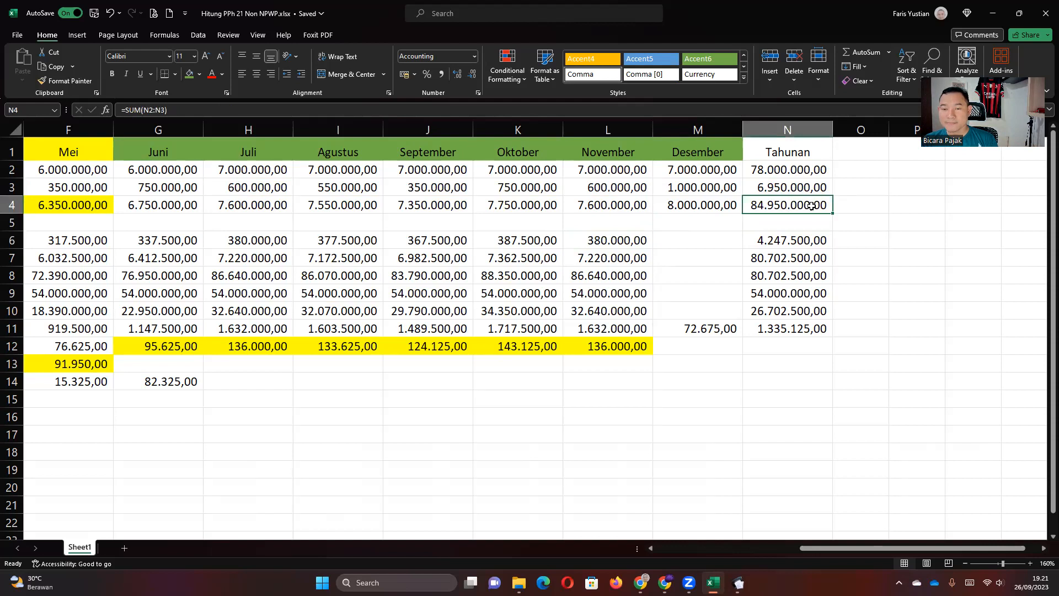
double_click(792, 241)
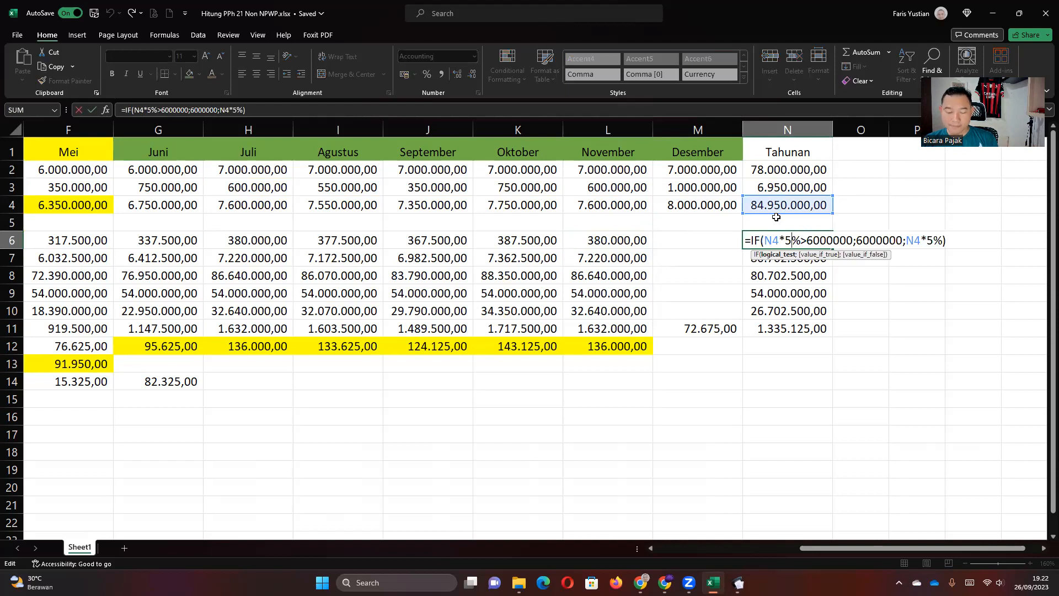
key("Return")
left_click(789, 235)
key("Left")
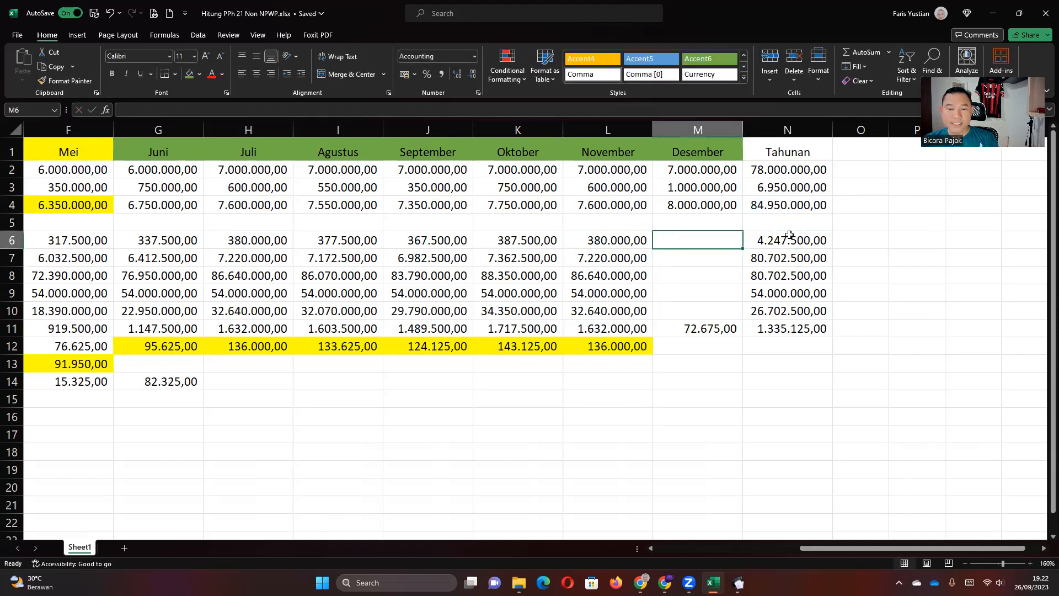
key("Home")
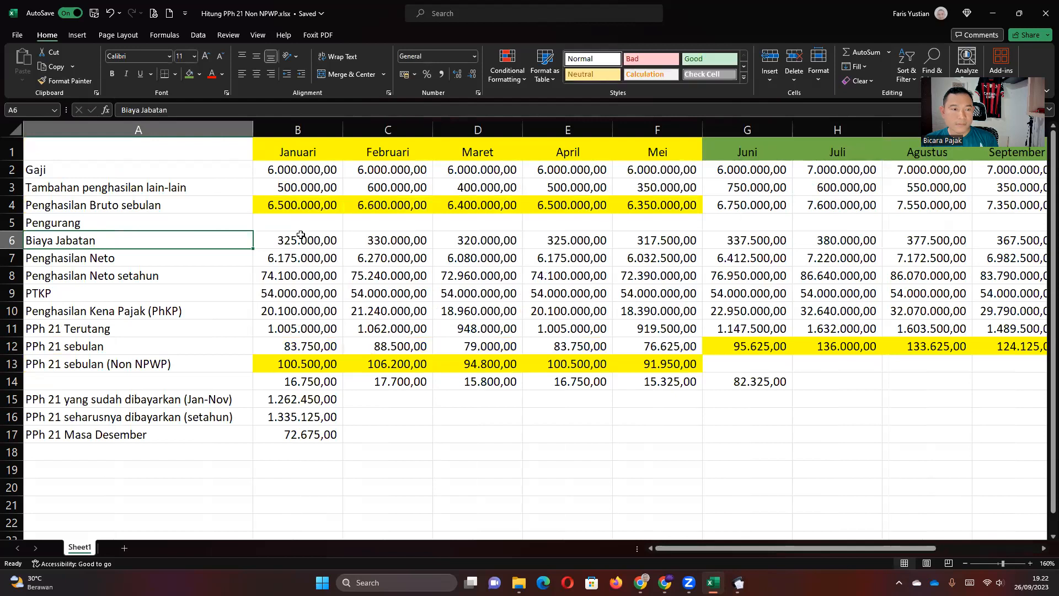
Freeze panes at B2 so the header row and label column stay visible.
left_click(284, 170)
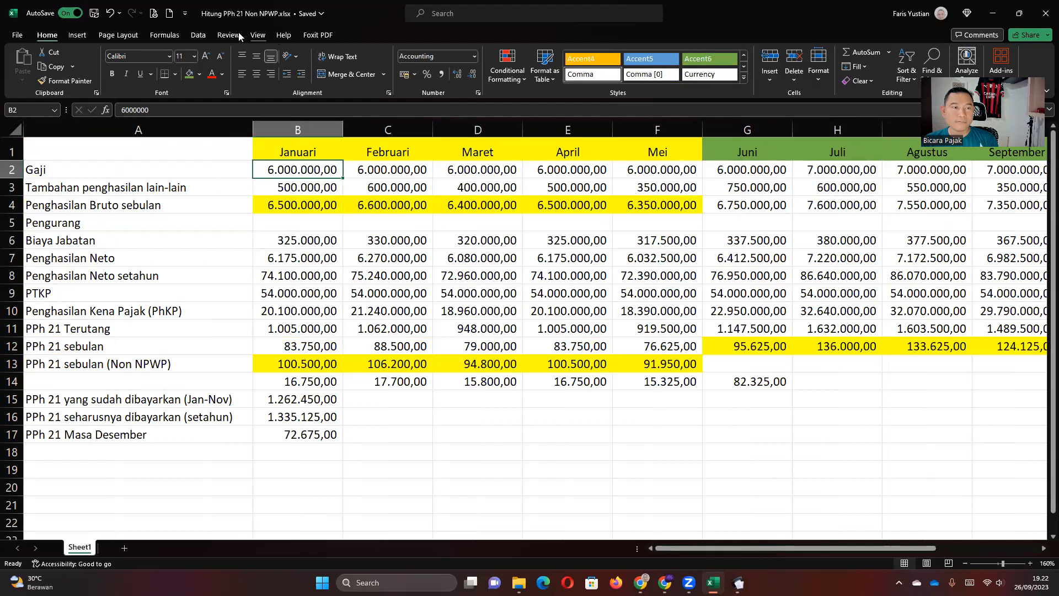
left_click(258, 36)
left_click(567, 77)
left_click(601, 98)
left_click(298, 274)
key("Right")
key("Right")
key("Right")
key("Right")
key("Right")
key("Right")
key("Right")
key("Right")
key("Right")
key("Right")
key("Right")
key("Right")
key("Right")
key("Right")
key("Right")
key("Right")
key("Right")
key("Right")
key("Right")
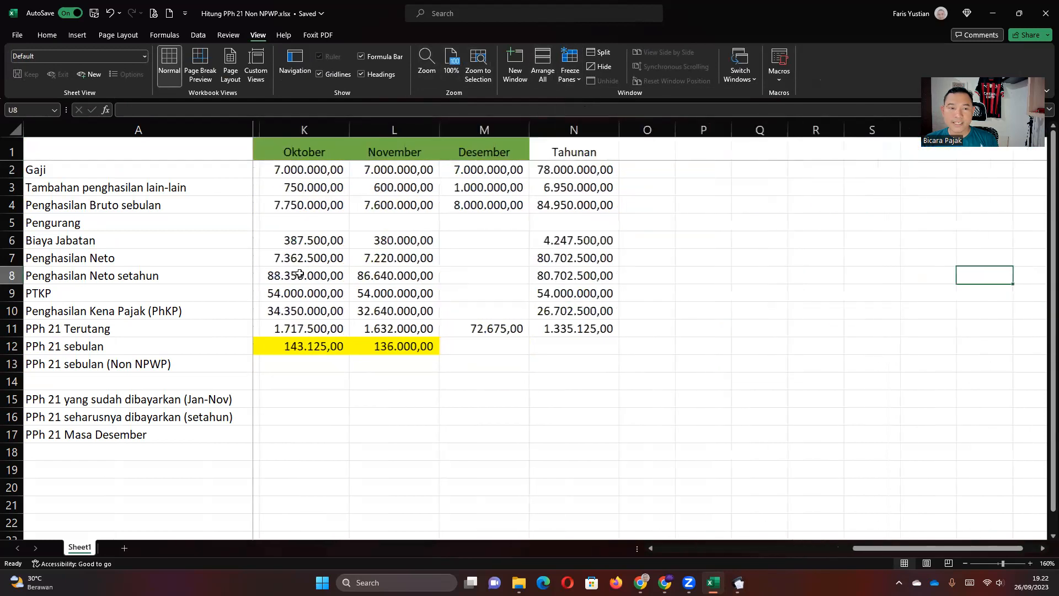
key("Right")
left_click(519, 210)
left_click(527, 209)
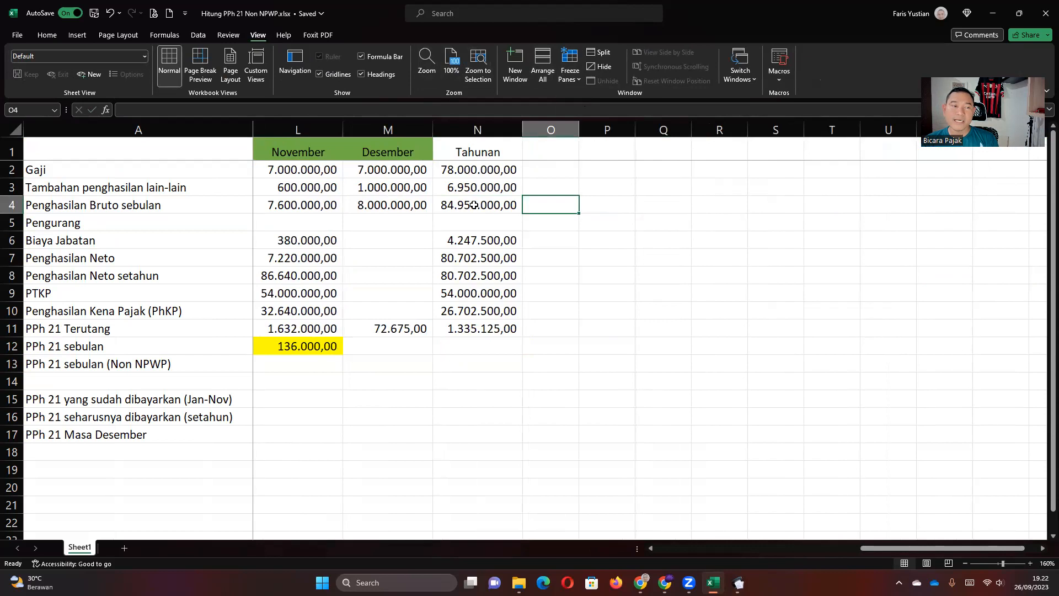
Shorten the A4 label from 'Penghasilan Bruto sebulan' to 'Penghasilan Bruto'.
left_click(65, 202)
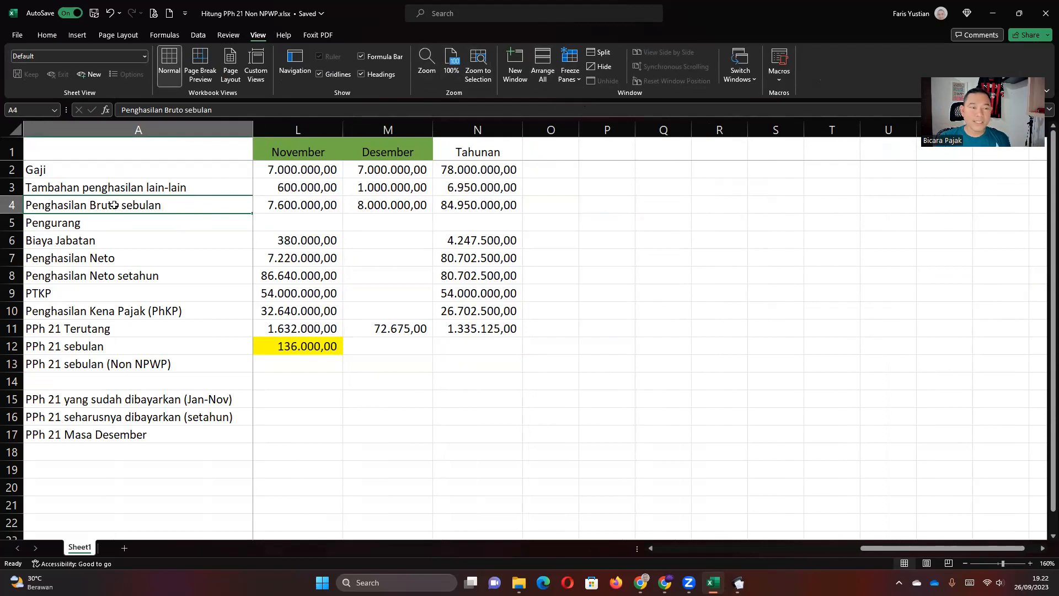
key("F2")
key("BackSpace")
key("BackSpace")
key("BackSpace")
key("BackSpace")
key("BackSpace")
key("BackSpace")
key("BackSpace")
key("BackSpace")
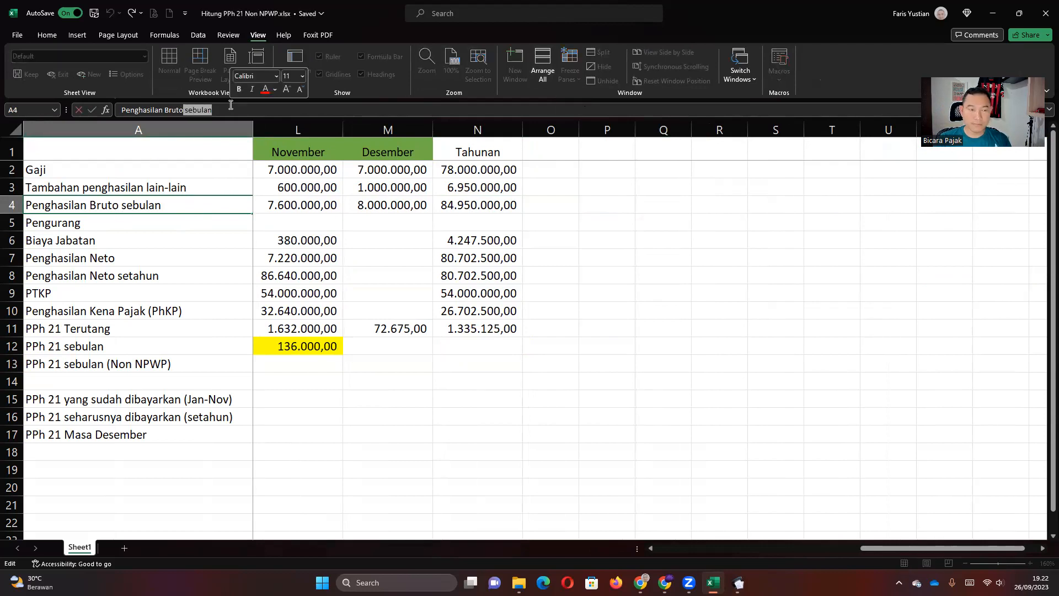
left_click(154, 258)
left_click(147, 204)
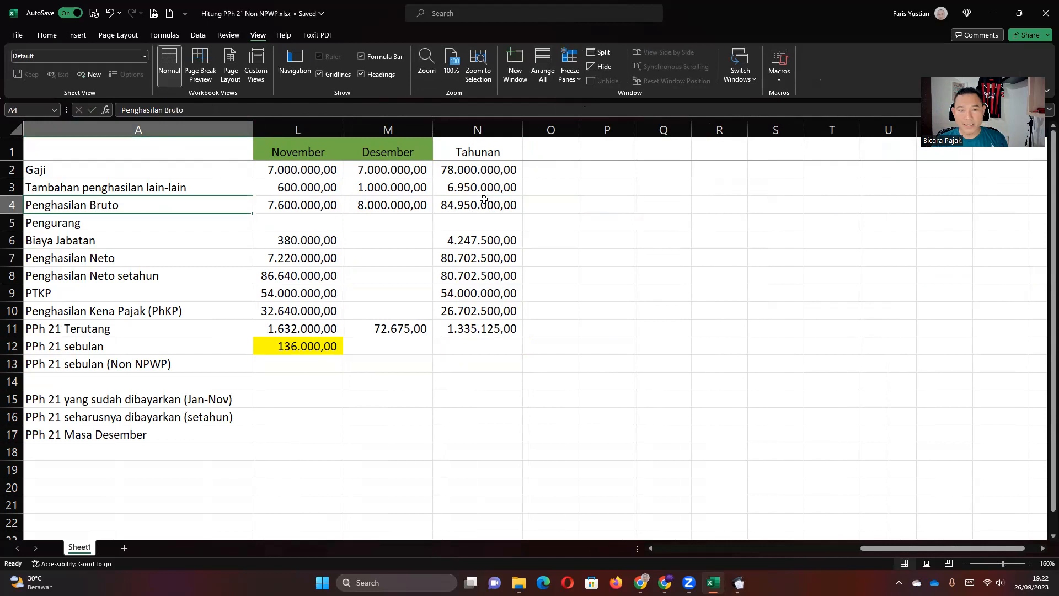
left_click(480, 205)
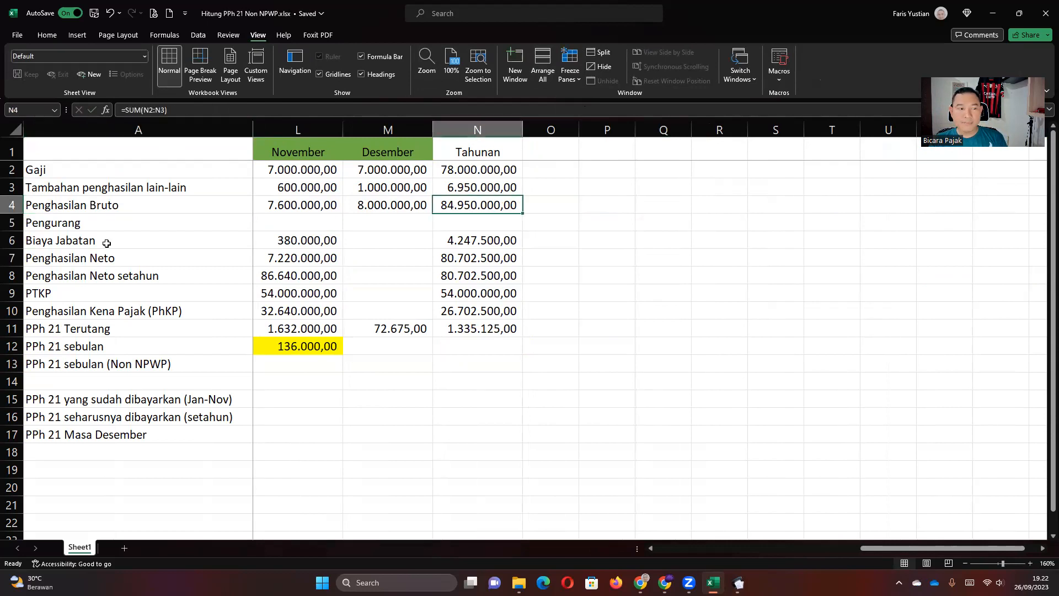
left_click(476, 241)
double_click(476, 242)
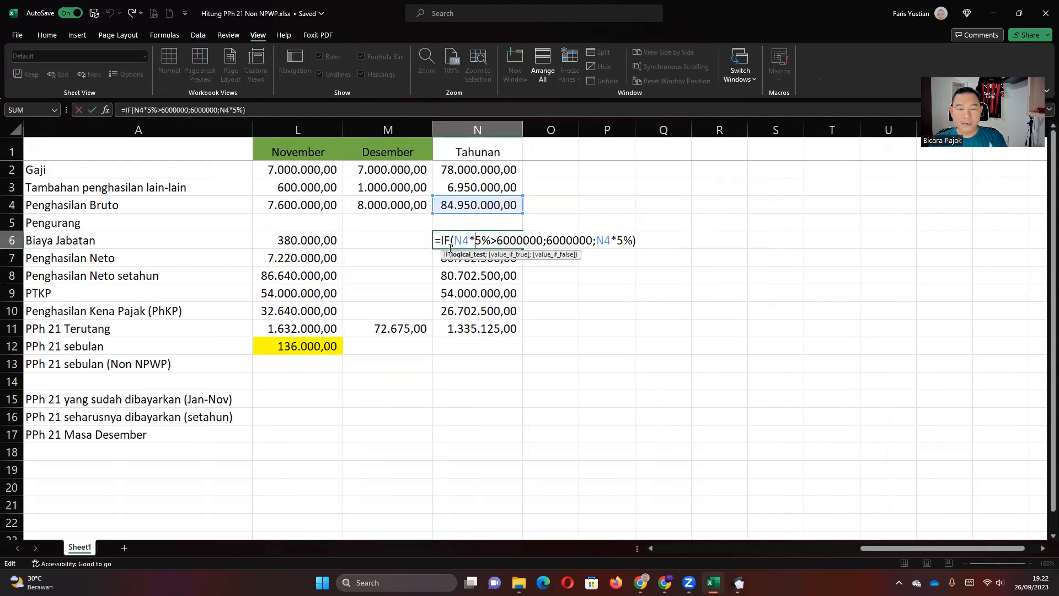
key("Return")
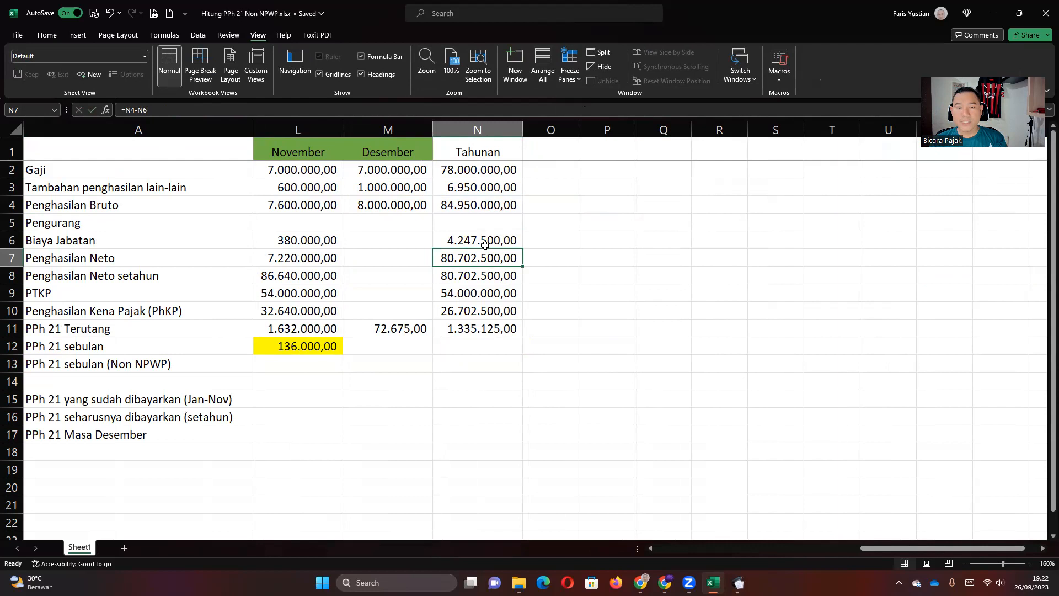
left_click(484, 244)
double_click(484, 244)
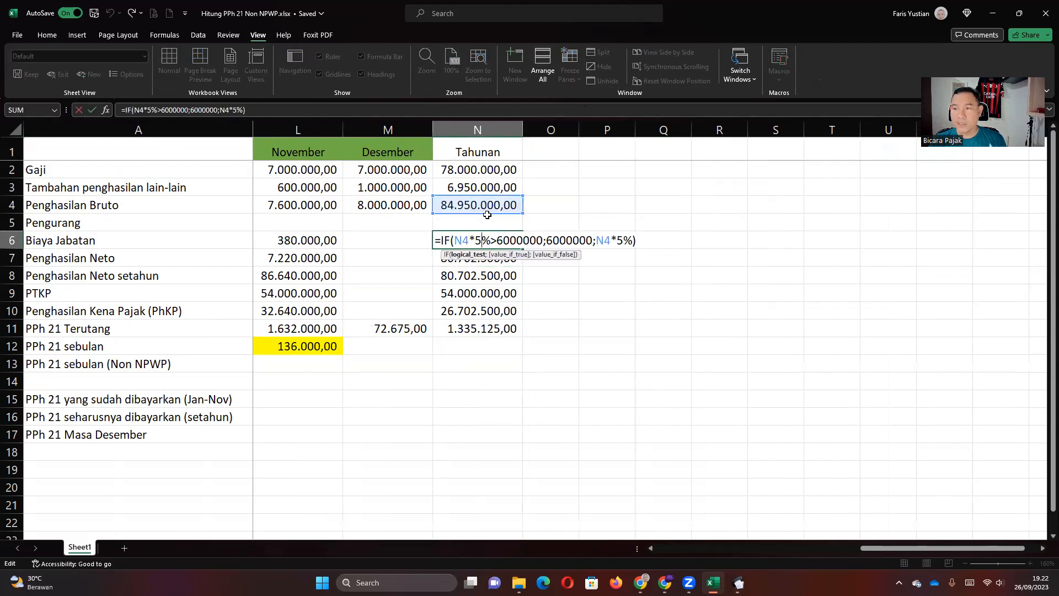
key("Return")
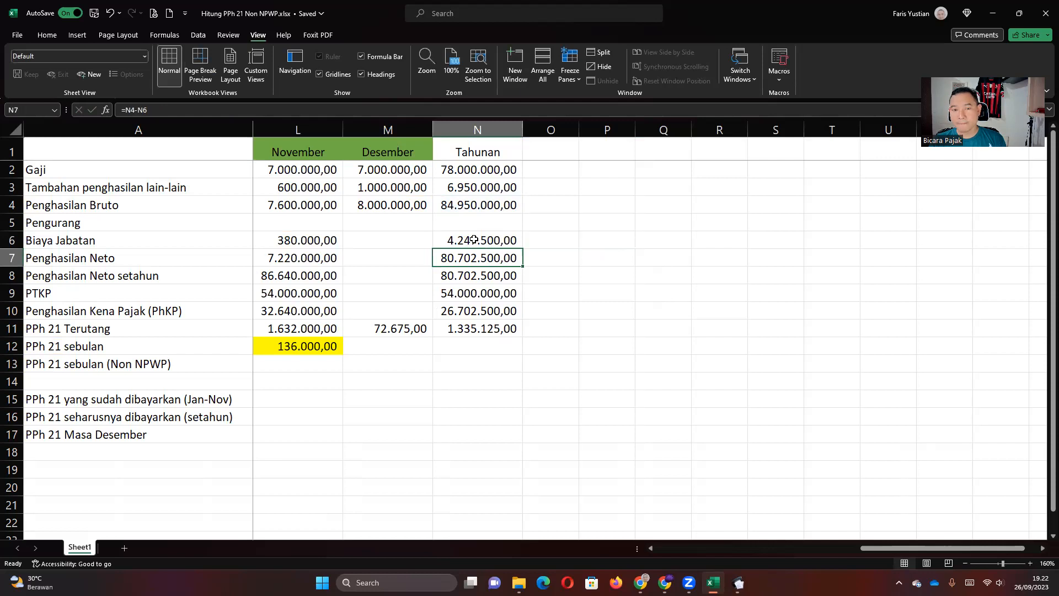
left_click(474, 240)
double_click(474, 240)
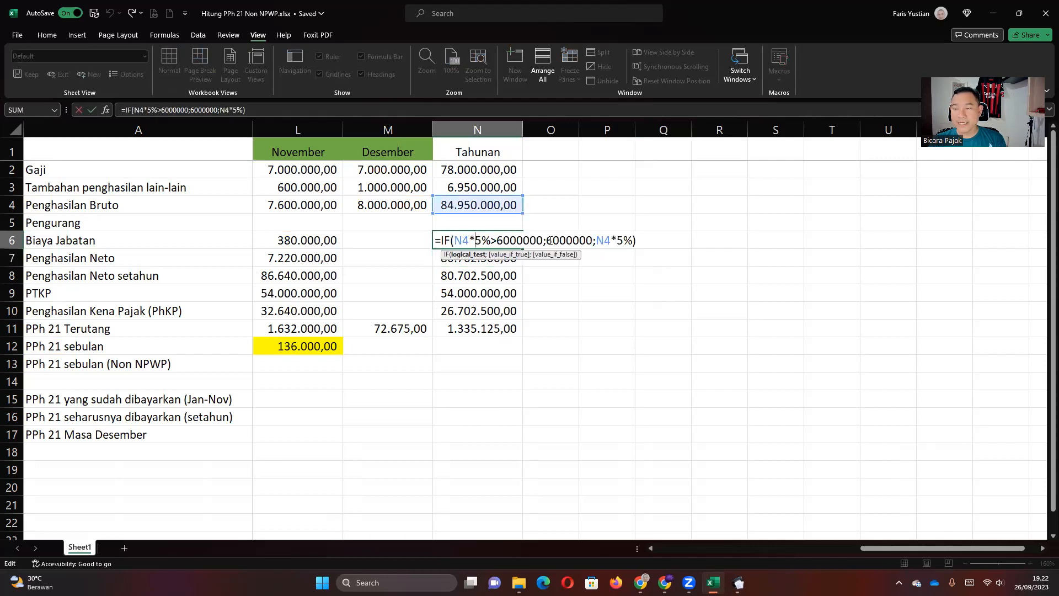
key("Return")
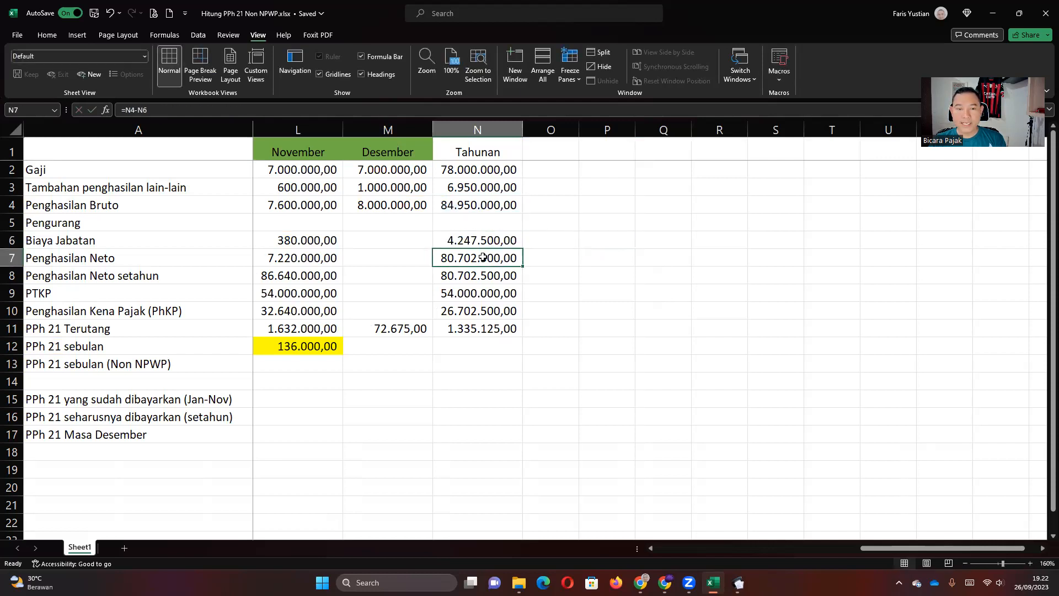
double_click(486, 257)
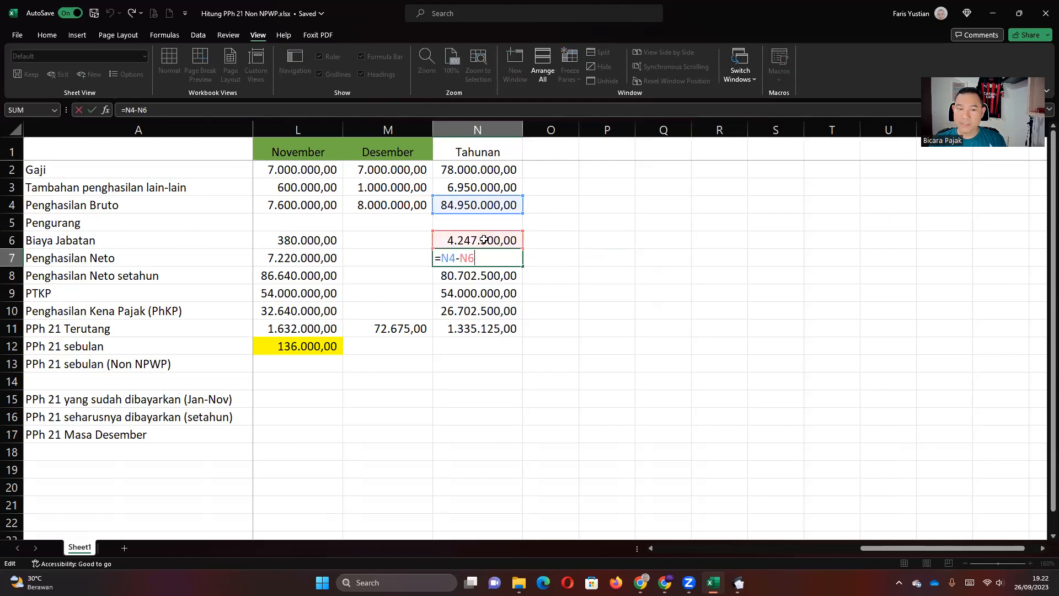
key("Return")
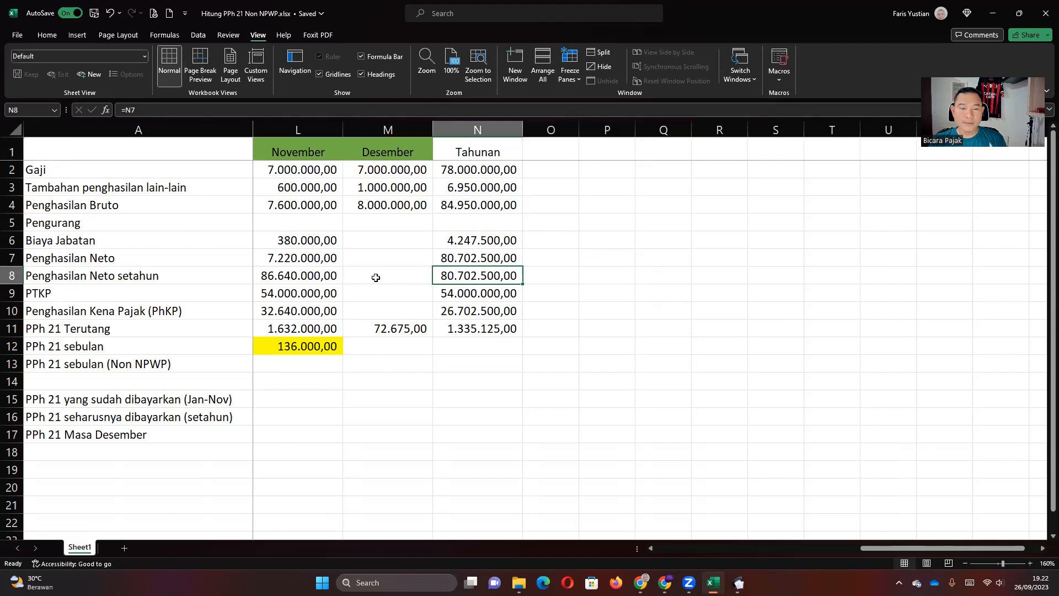
left_click(60, 292)
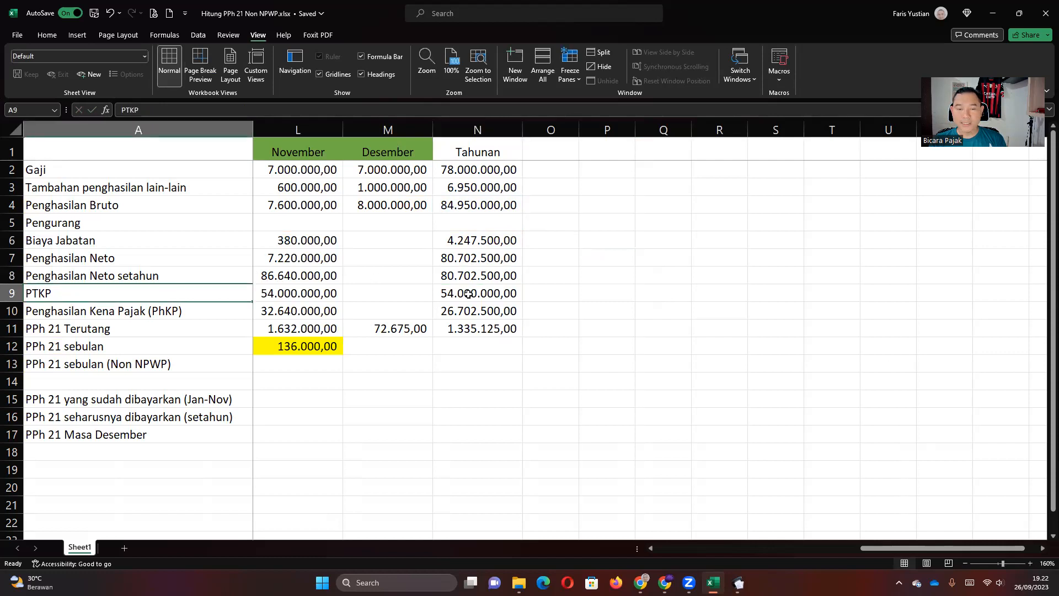
left_click(468, 294)
double_click(468, 293)
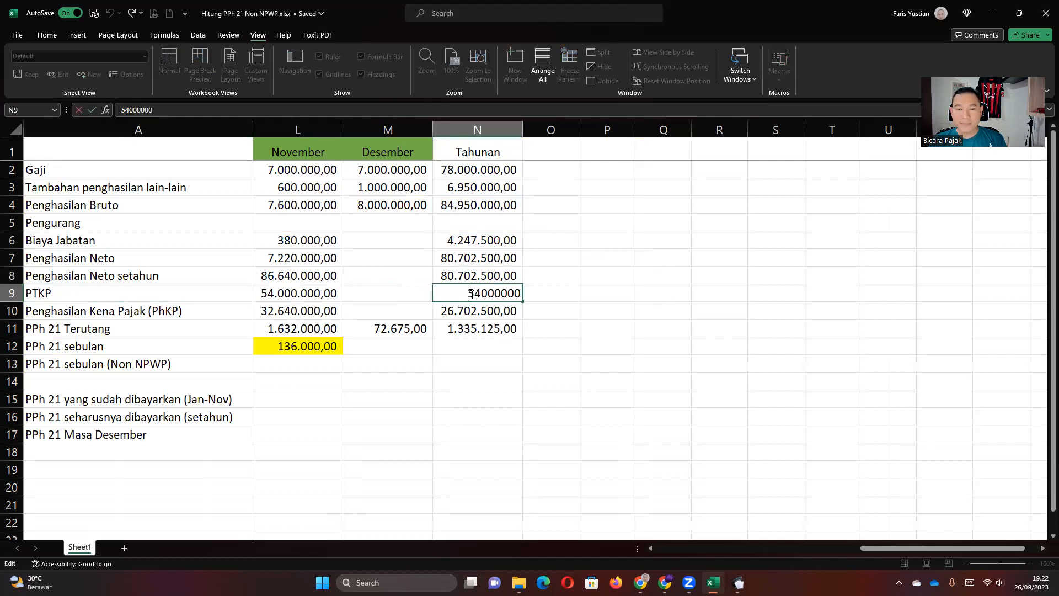
left_click(475, 318)
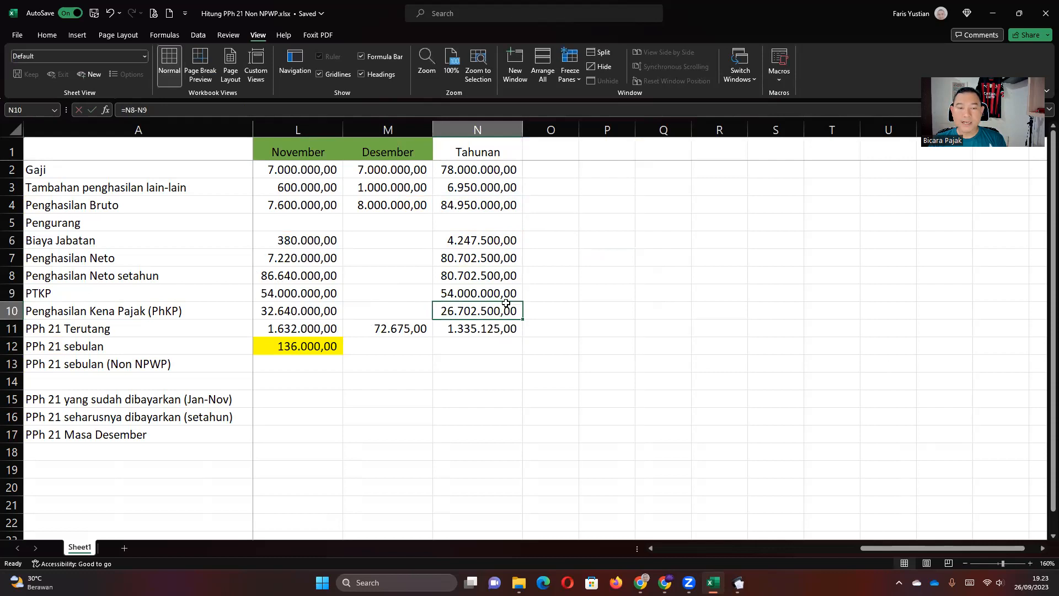
double_click(478, 314)
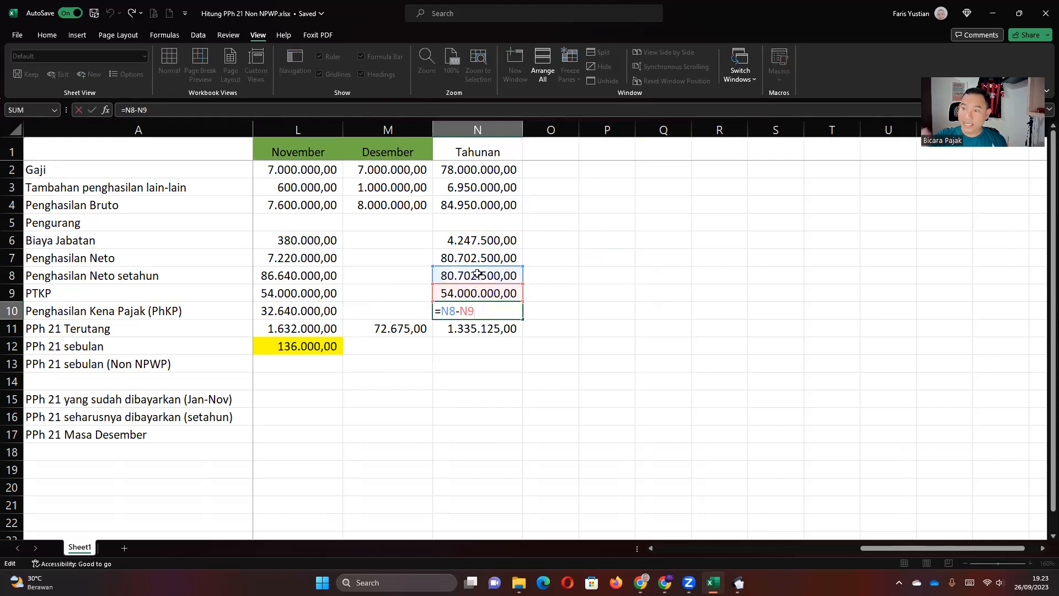
key("Return")
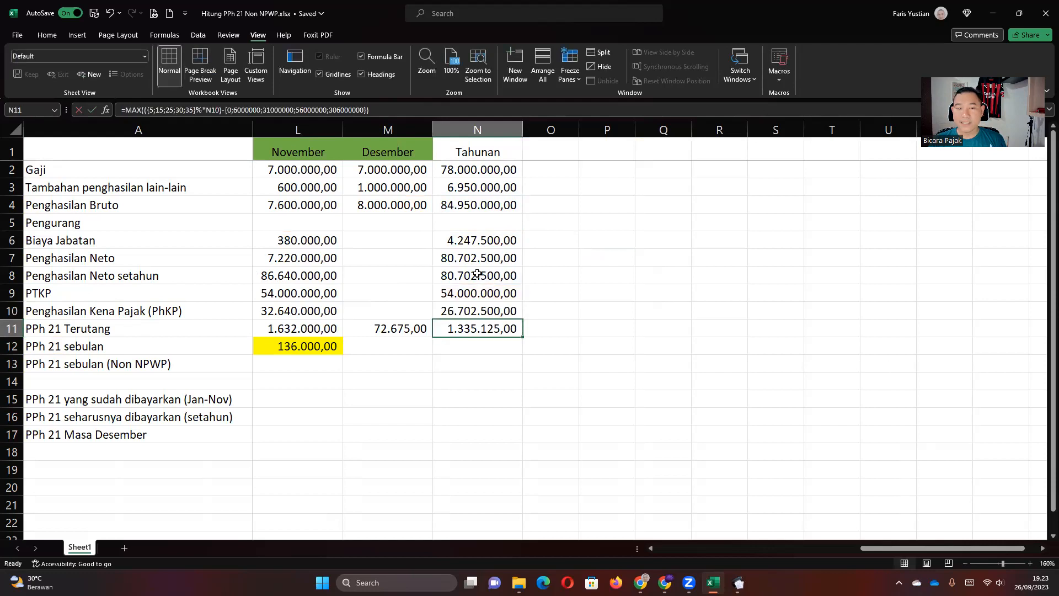
left_click(475, 311)
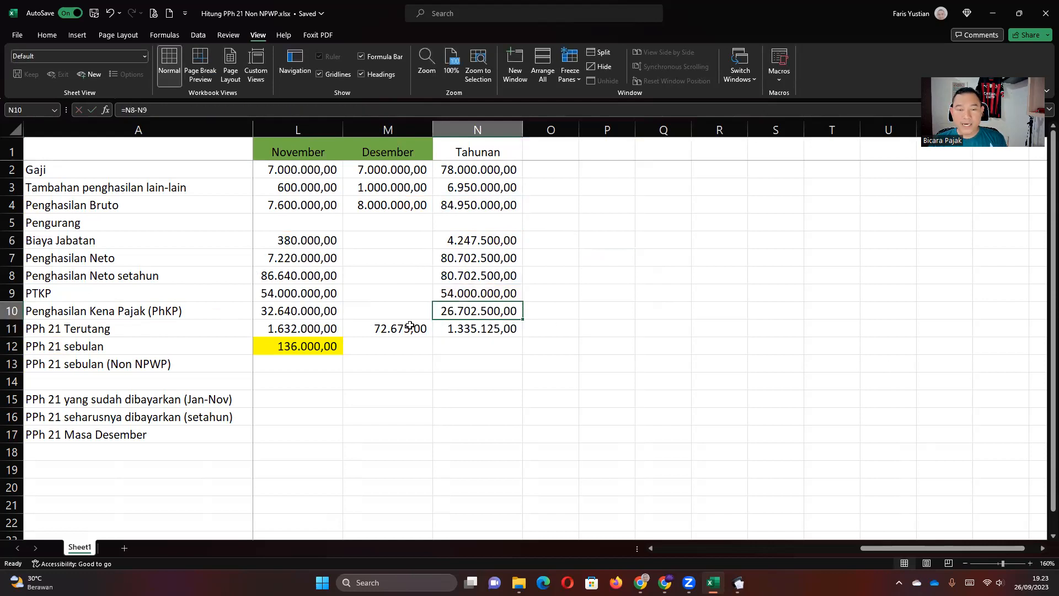
double_click(477, 329)
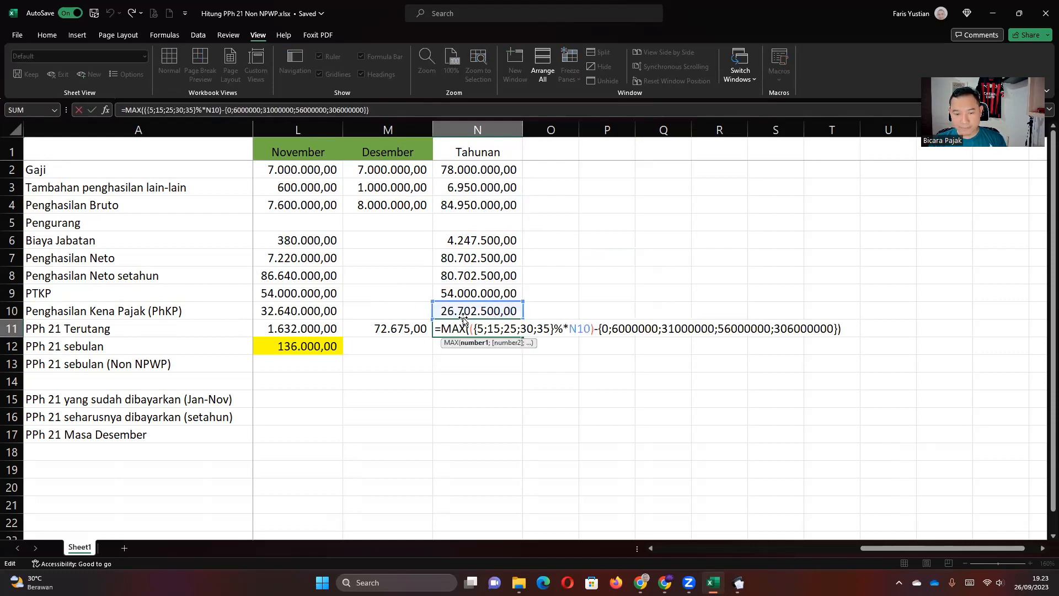
key("Return")
left_click(473, 333)
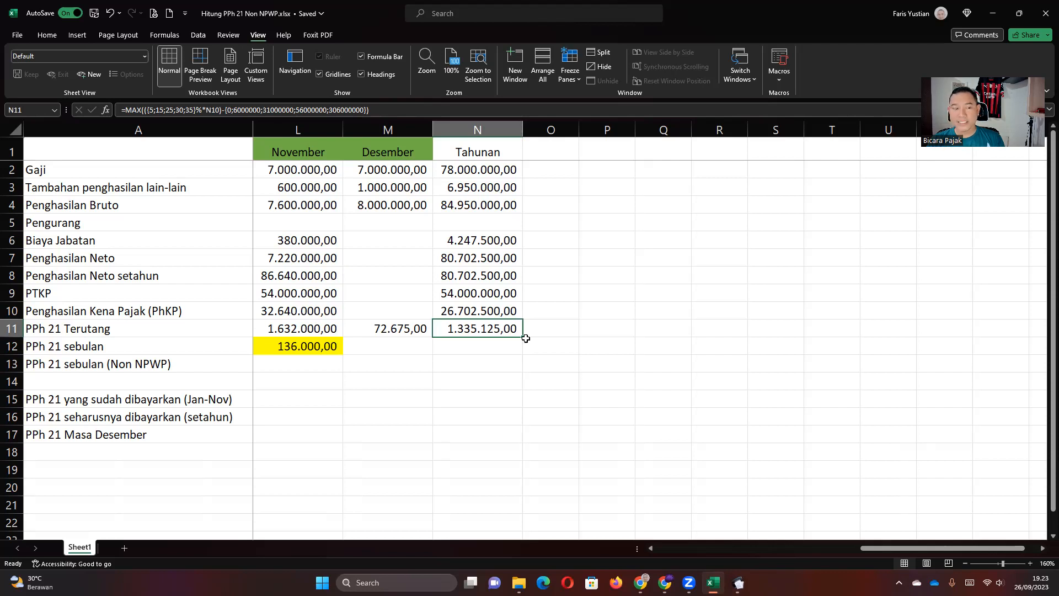
Fill the annual PPh 21 Terutang cell N11 (1.335.125,00) green.
left_click(47, 34)
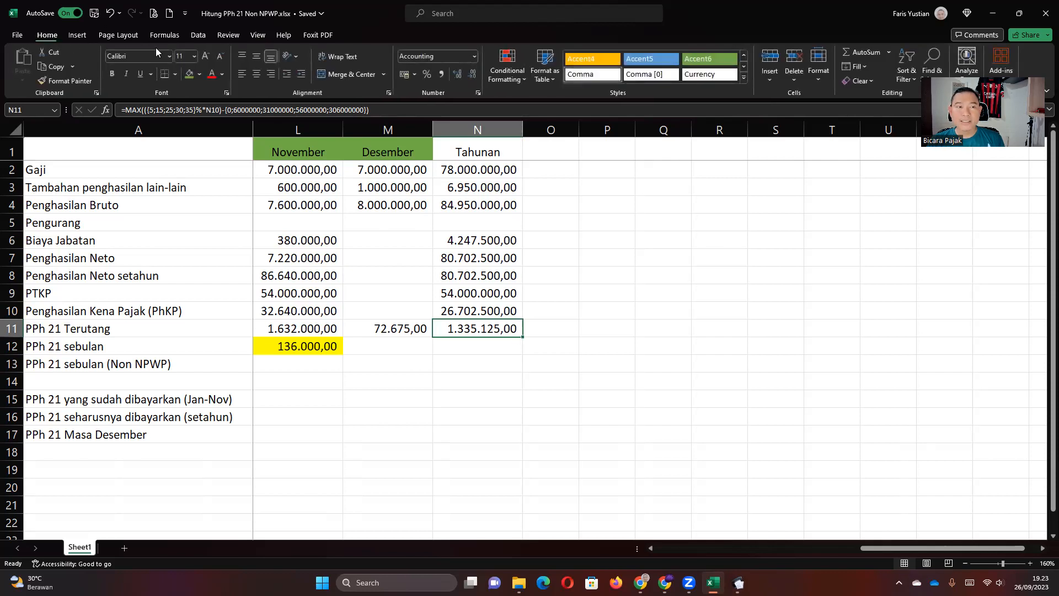
left_click(189, 73)
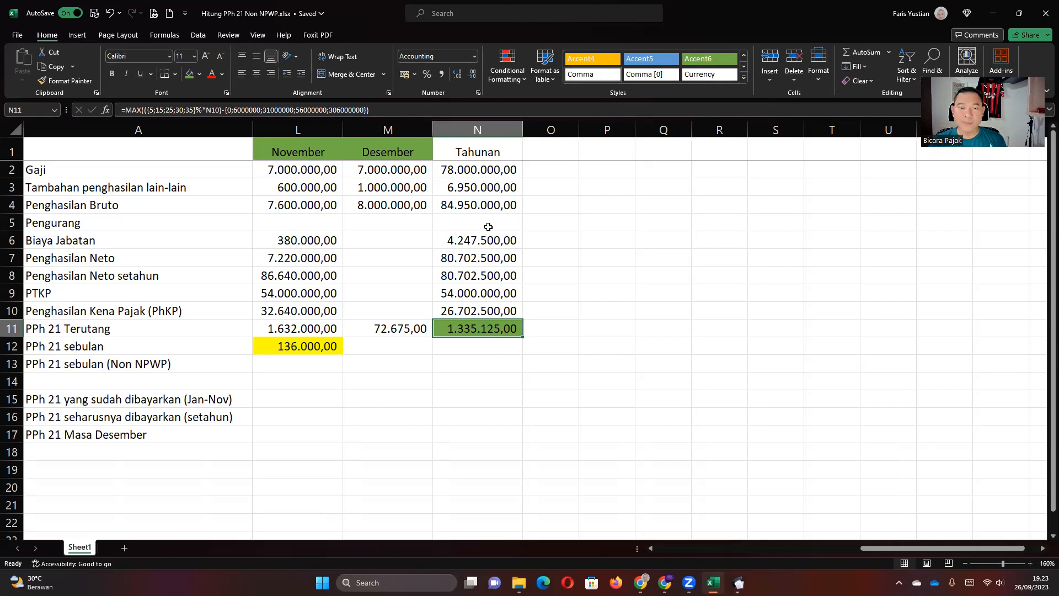
left_click(474, 205)
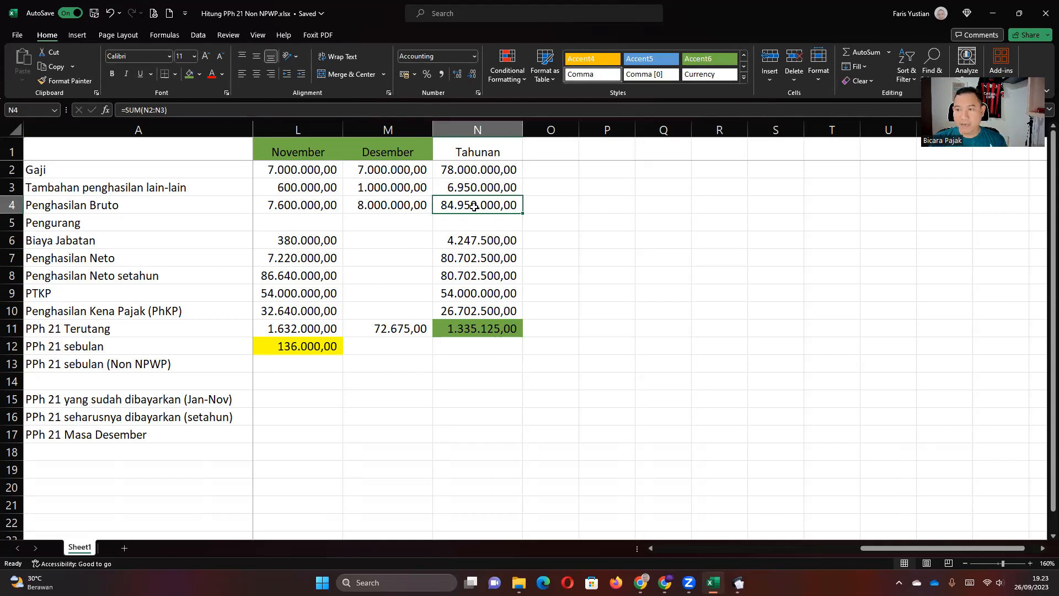
left_click(488, 331)
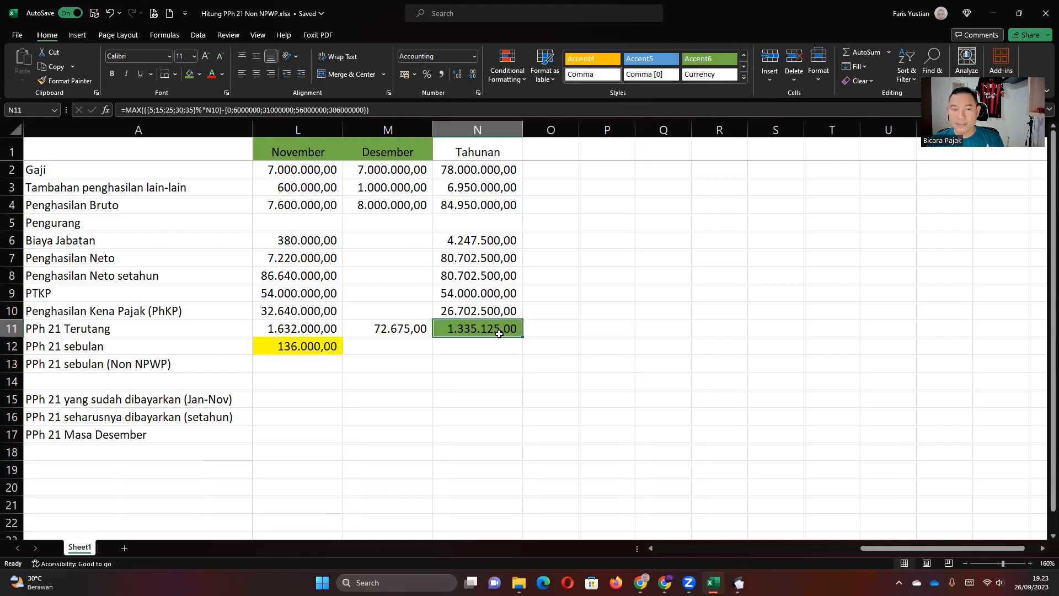
Review row 11's monthly tax and the B15 paid Jan–Nov and B16 annual figures.
key("Left")
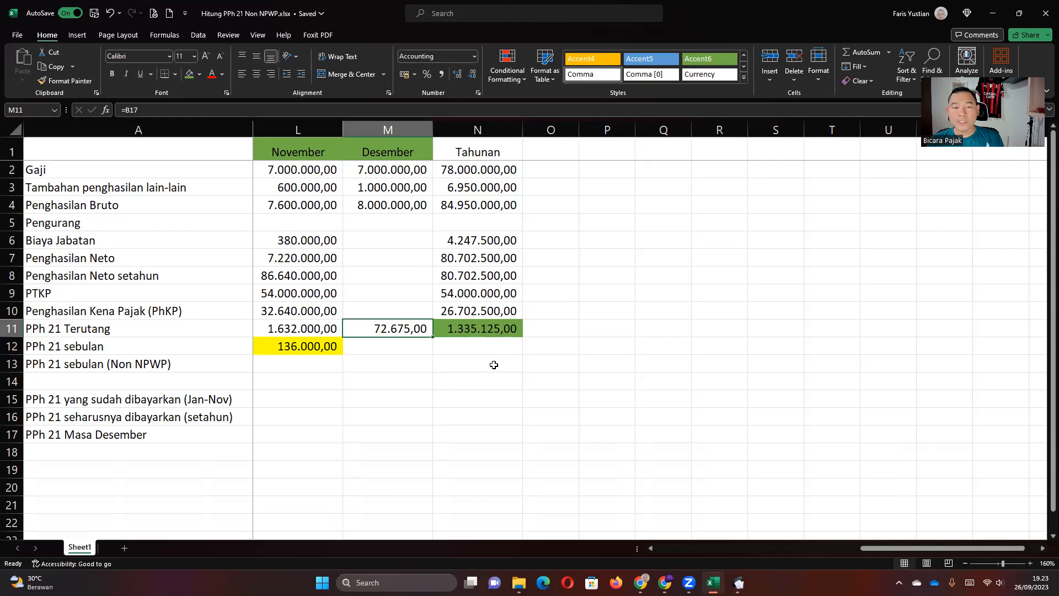
key("Left")
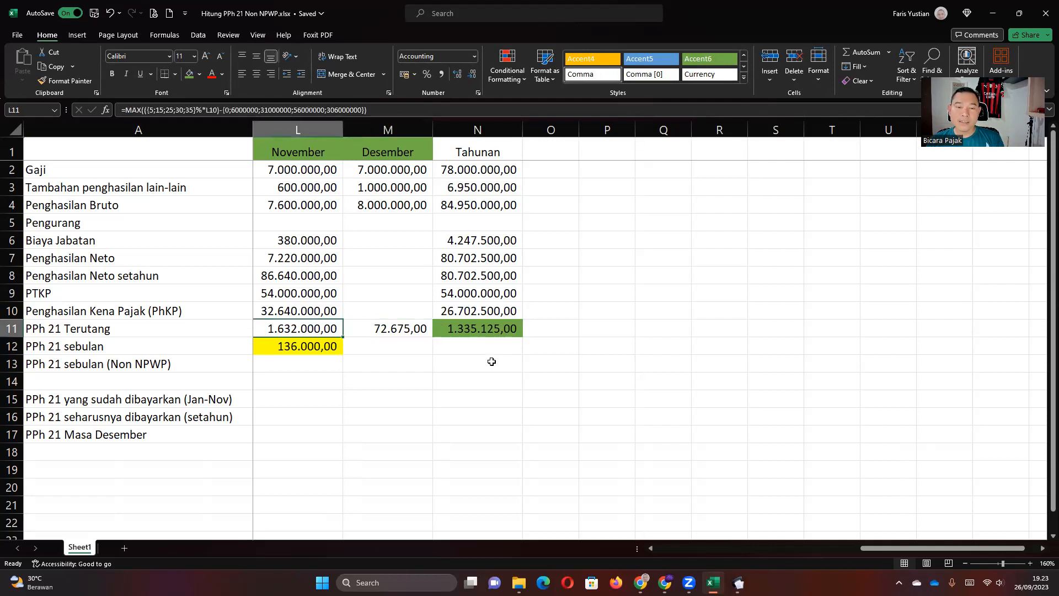
key("Left")
key("Left")
key("Left")
key("Left")
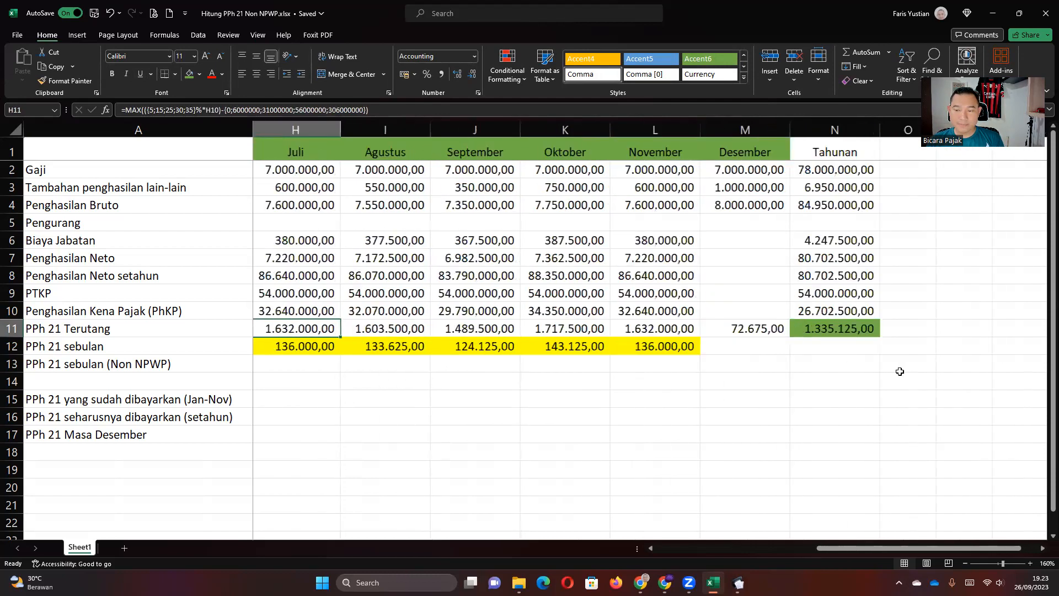
left_click(836, 329)
key("Left")
key("Left")
key("Left")
key("Left")
key("Left")
key("Left")
key("Left")
key("Left")
key("Left")
key("Left")
key("Left")
key("Left")
key("Left")
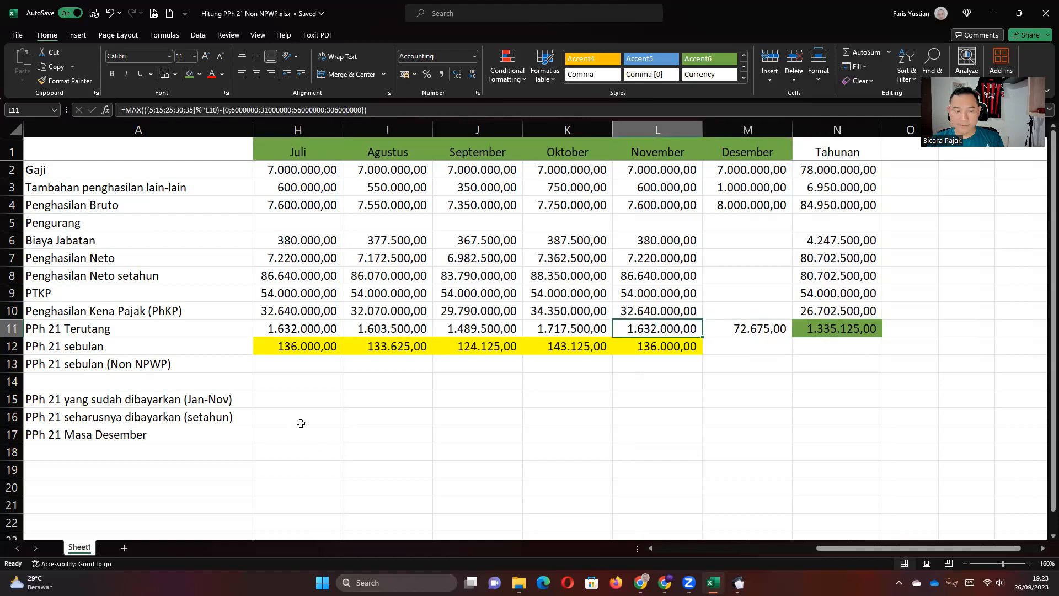
left_click(307, 401)
left_click(303, 418)
left_click(304, 401)
key("Down")
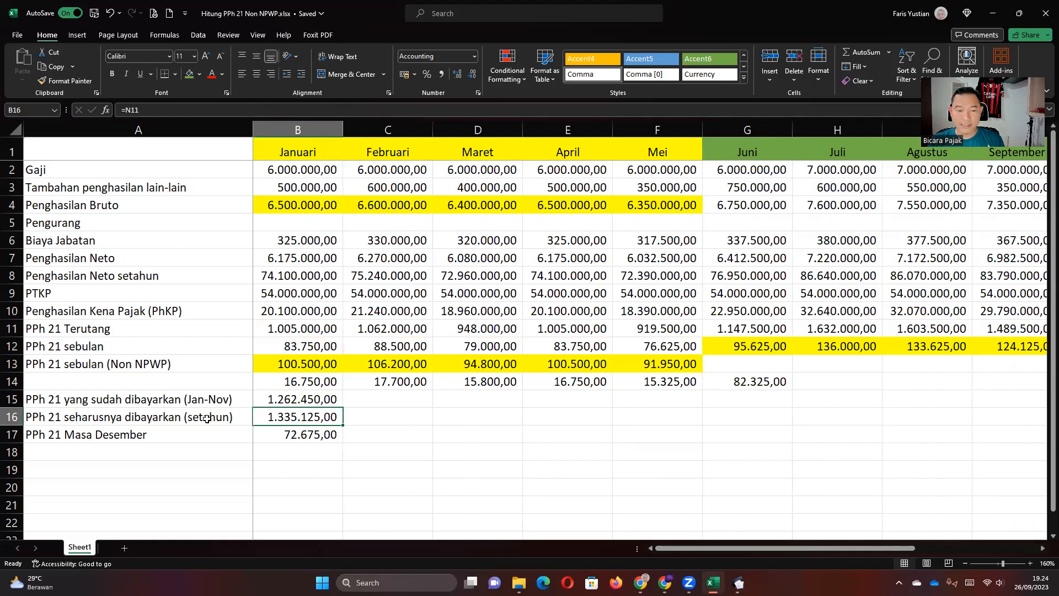
double_click(287, 398)
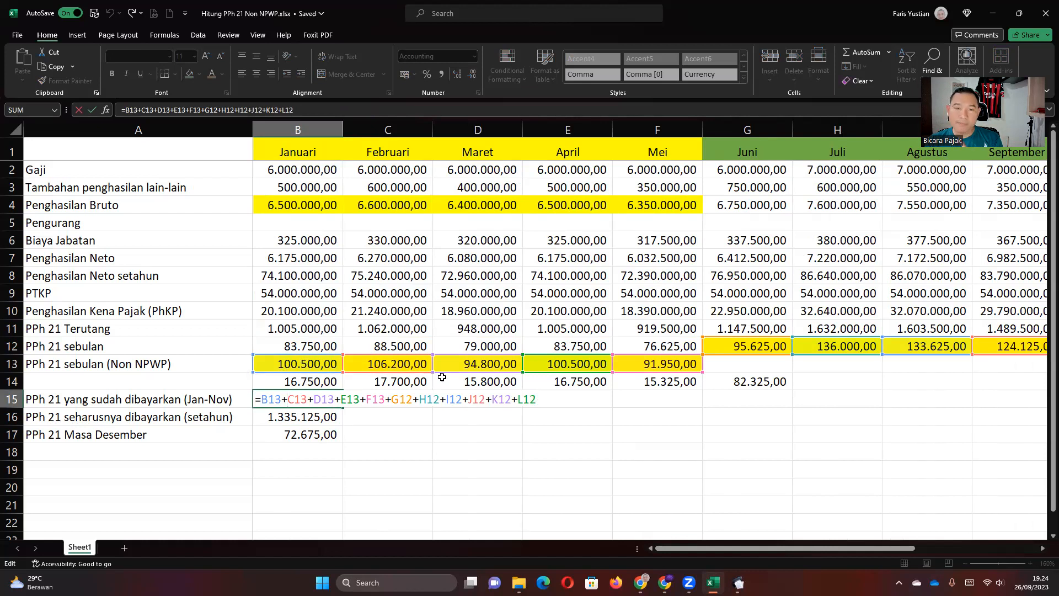
left_click_drag(682, 549, 783, 554)
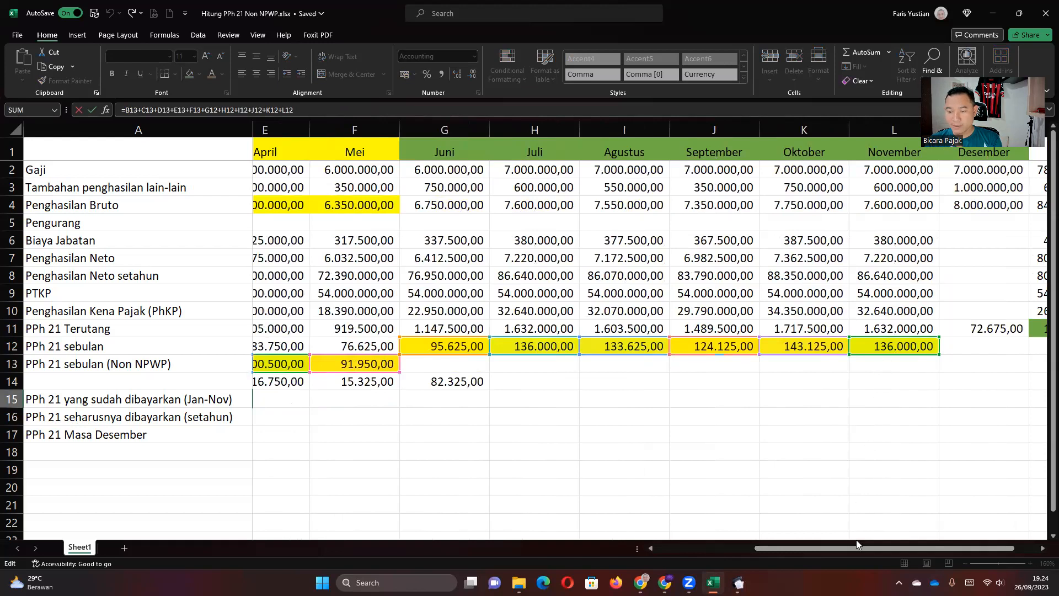
left_click_drag(853, 550, 886, 550)
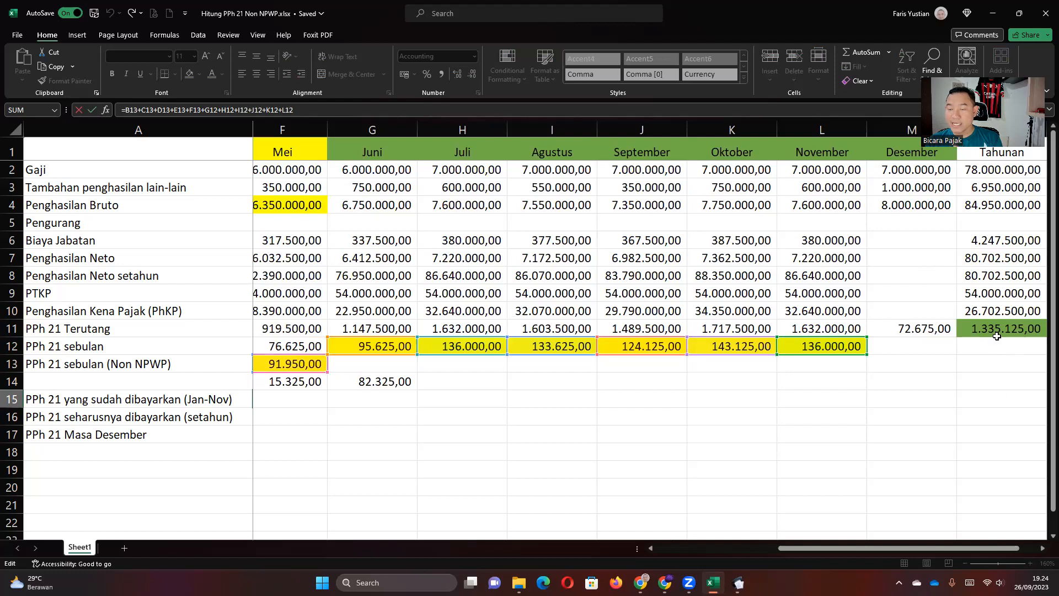
key("Return")
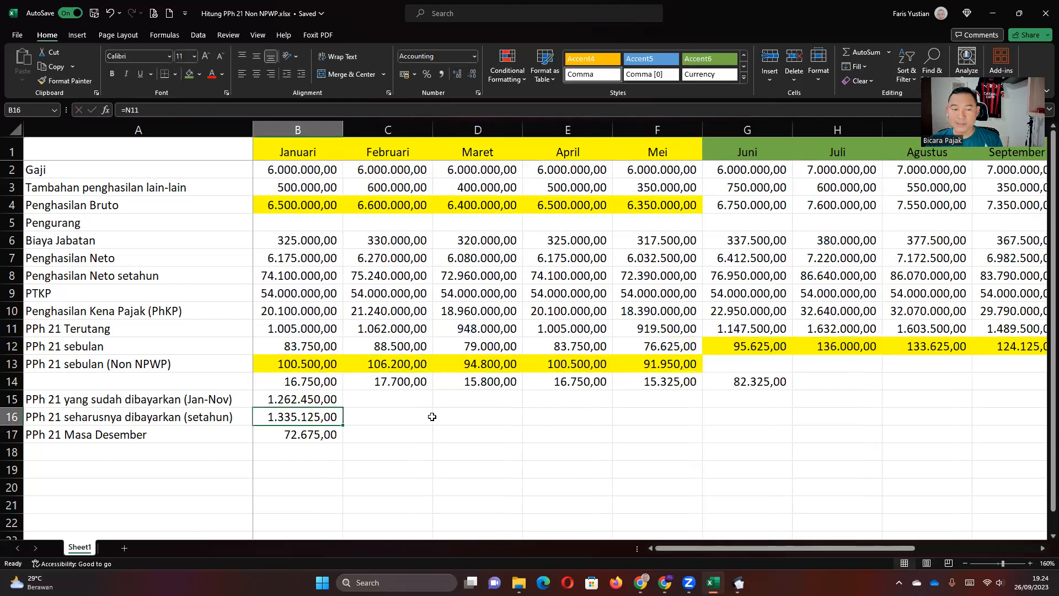
key("Right")
key("Right")
key("Right")
key("Right")
key("Right")
key("Right")
key("Right")
key("Right")
key("Right")
key("Right")
key("Right")
key("Right")
key("Right")
key("Right")
key("Right")
key("Right")
Try a monthly-average formula =N11/12 in N12, then delete it.
left_click(664, 331)
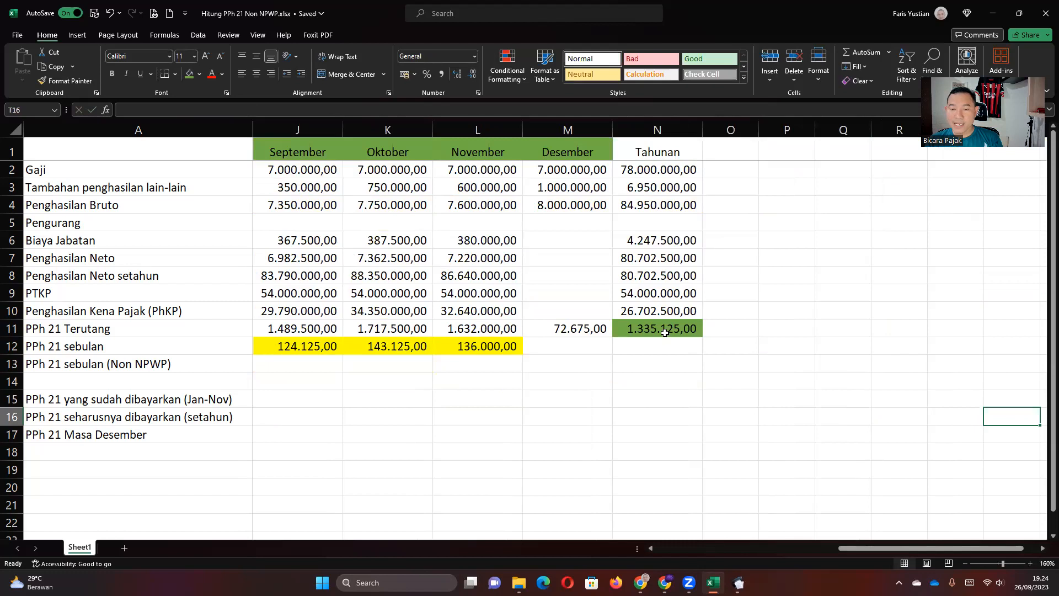
left_click(651, 347)
type("=")
key("Up")
type("/12")
key("Return")
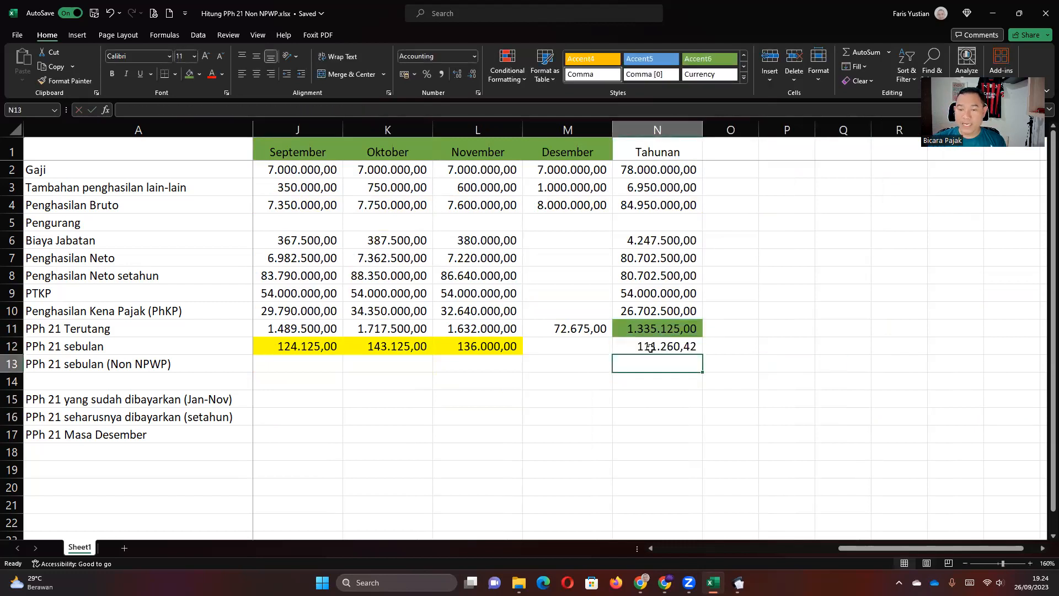
left_click(651, 347)
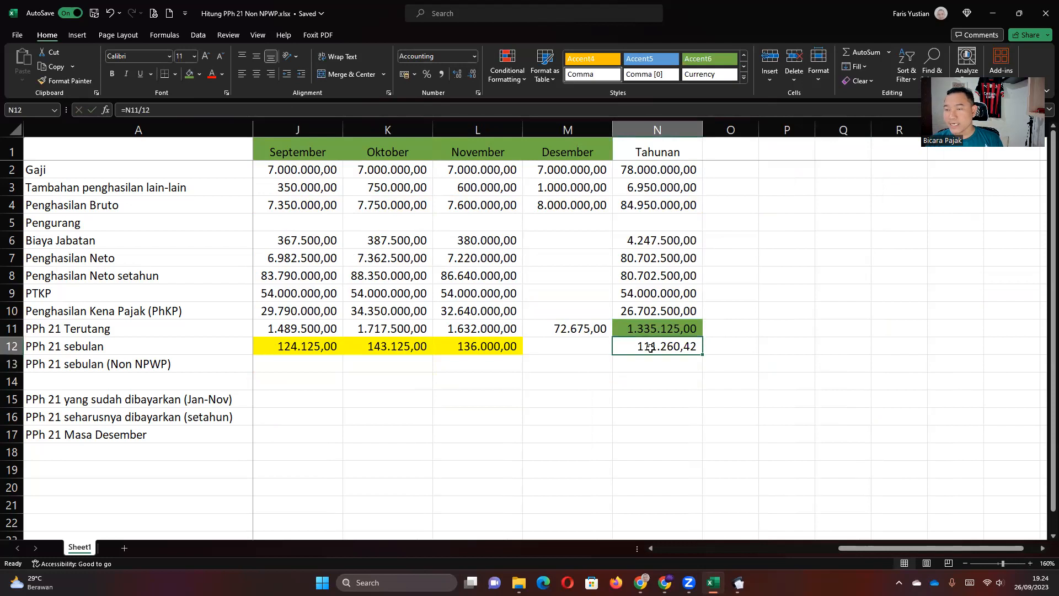
key("Delete")
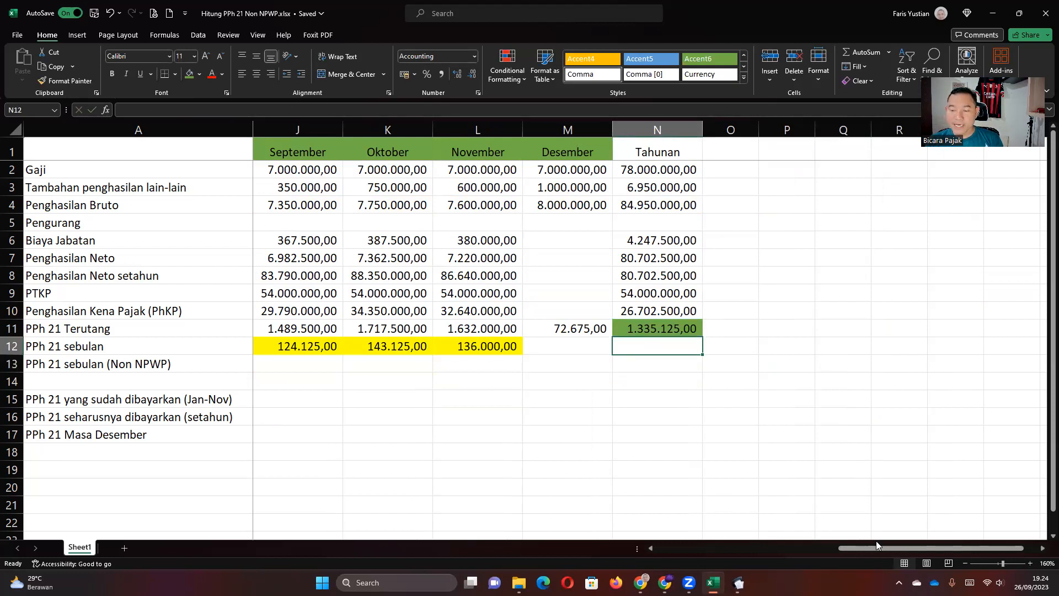
Scroll back to column B and check B13's =B12*120% Non NPWP formula.
left_click(665, 330)
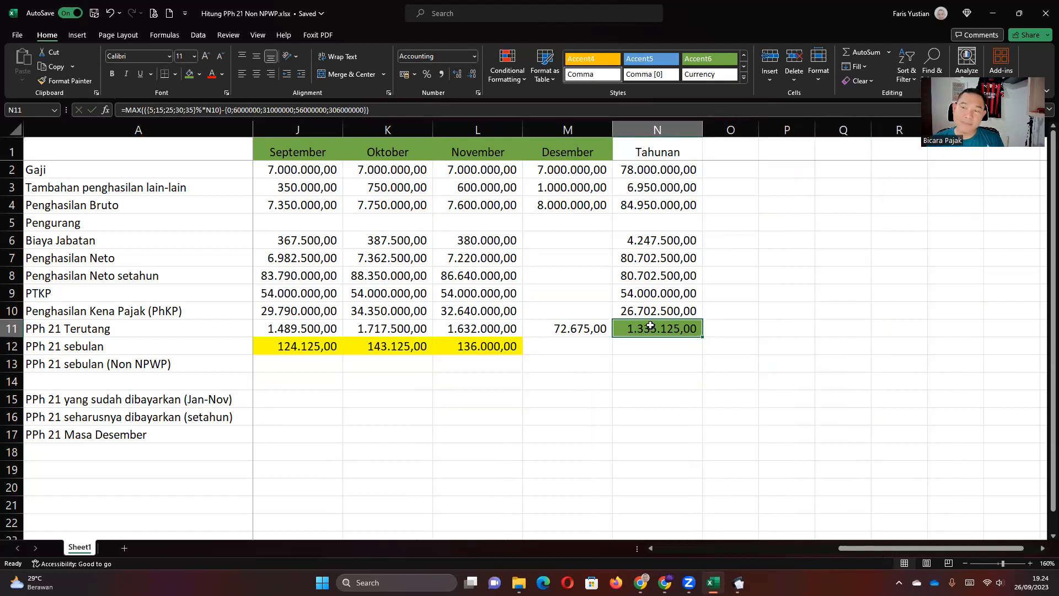
left_click_drag(869, 549, 612, 549)
left_click(285, 362)
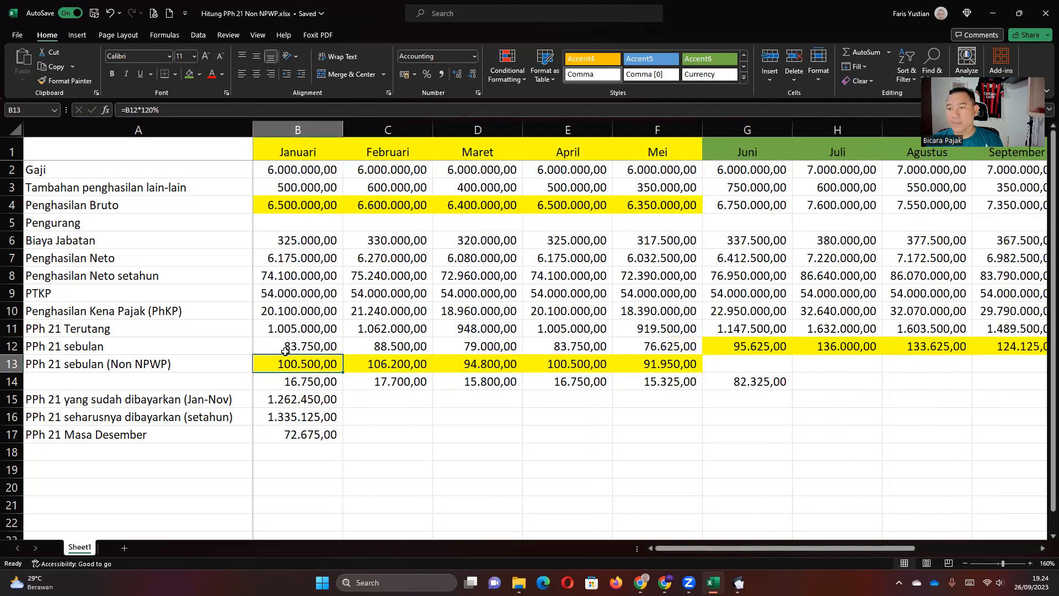
Inspect the paid Jan–Nov formula in B15, which totals 1.262.450,00.
left_click(310, 398)
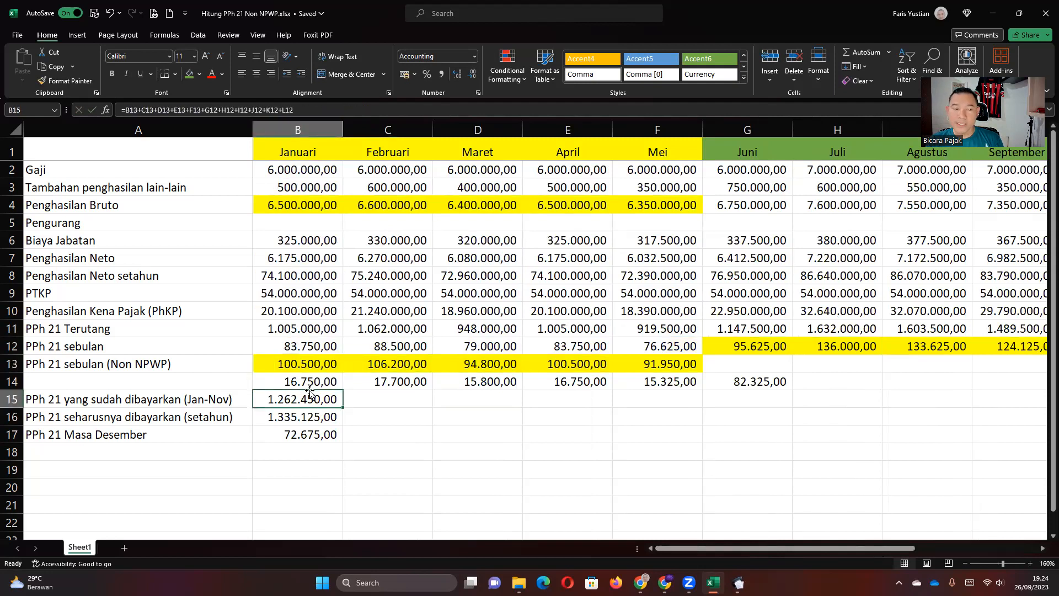
left_click(283, 362)
left_click_drag(715, 344, 877, 346)
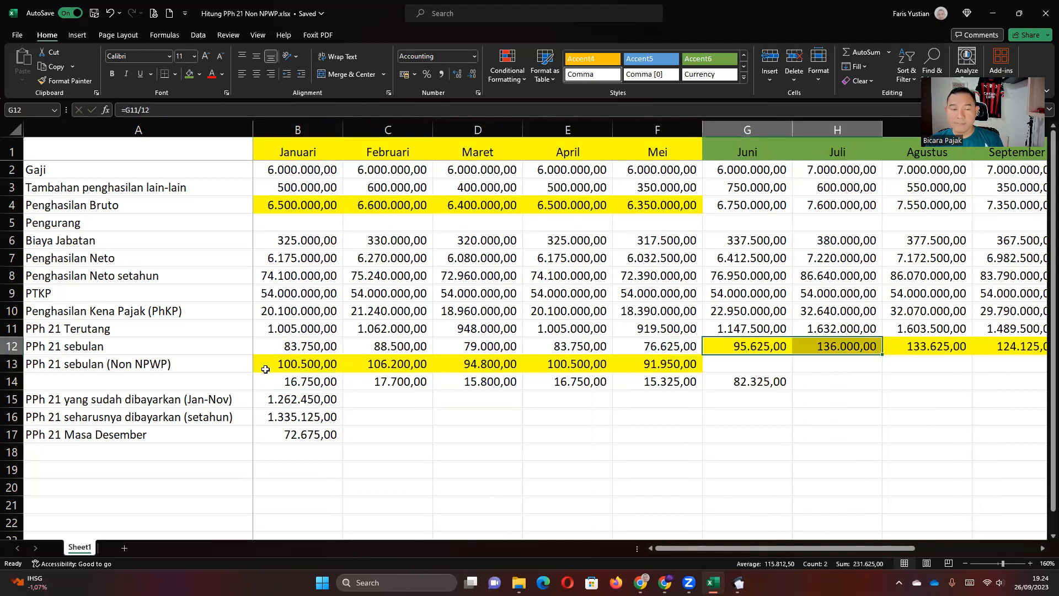
left_click_drag(265, 369, 654, 368)
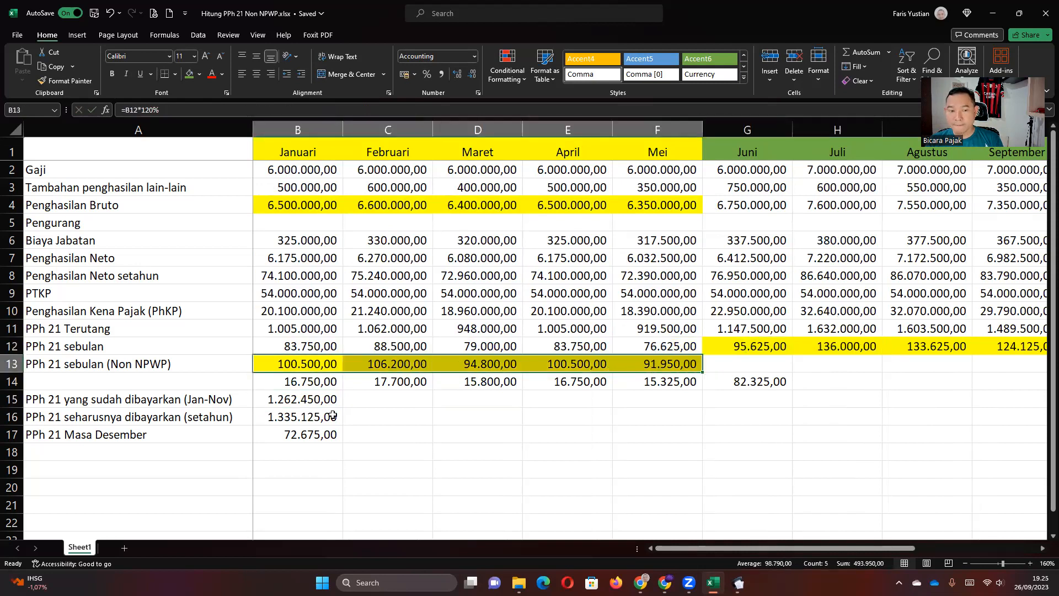
left_click(316, 401)
double_click(304, 400)
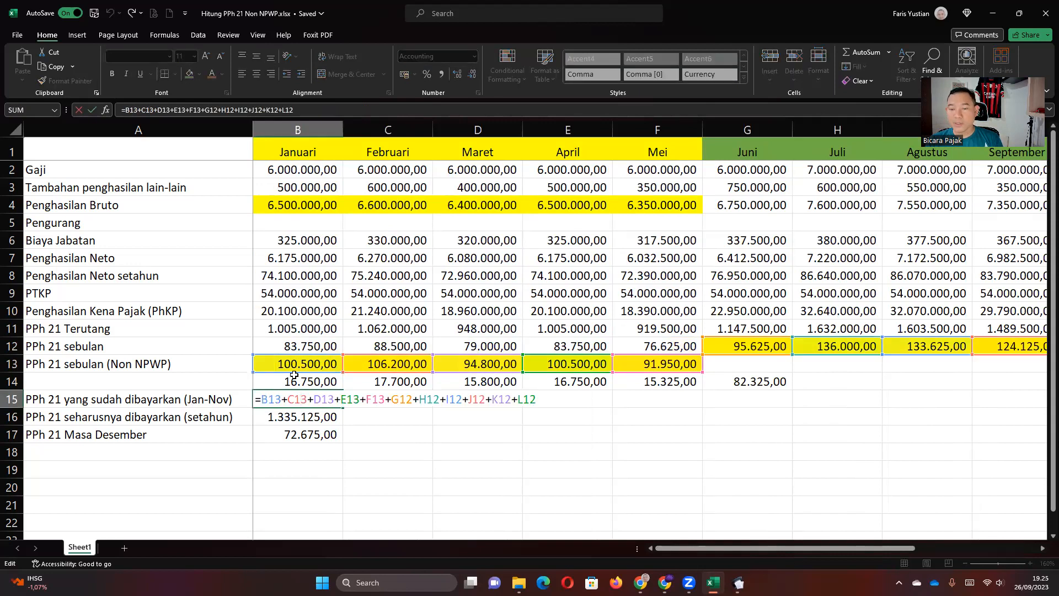
key("Return")
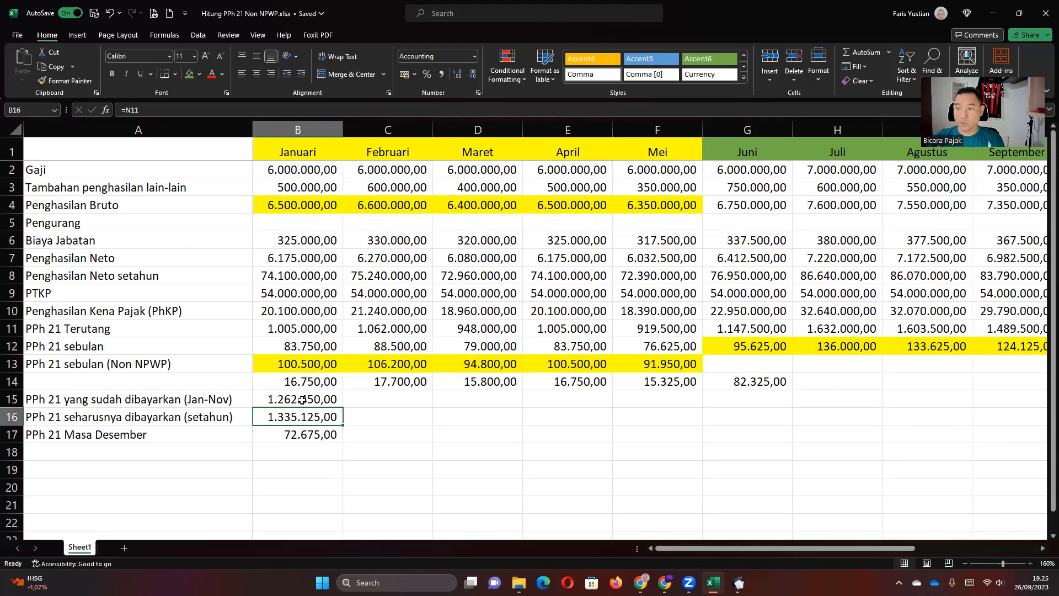
Inspect B17's Masa Desember formula (B16 minus B15) giving 72.675,00, then move along row 17.
left_click(302, 400)
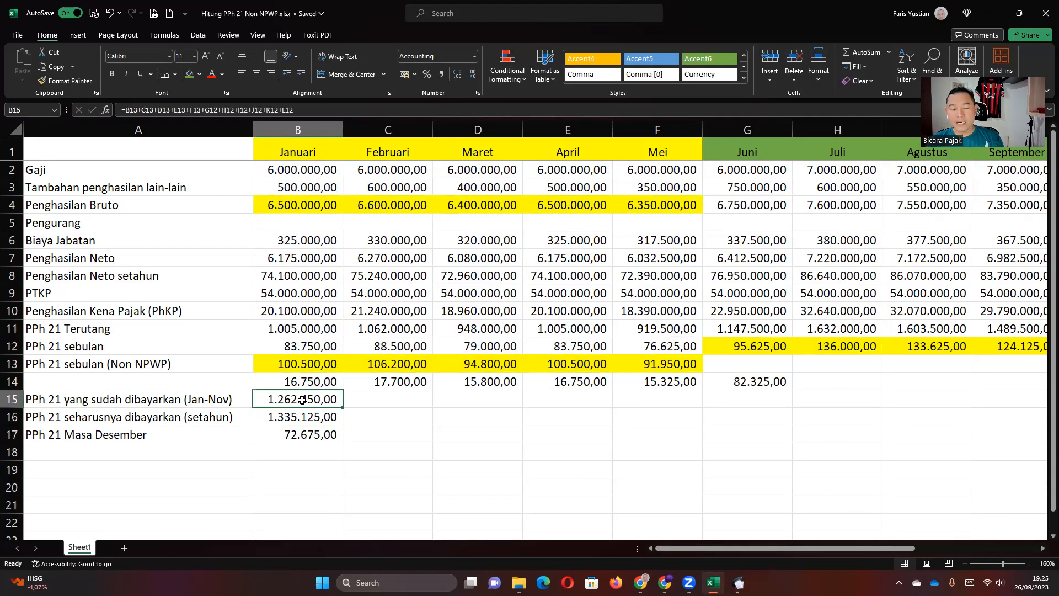
left_click(303, 434)
double_click(303, 435)
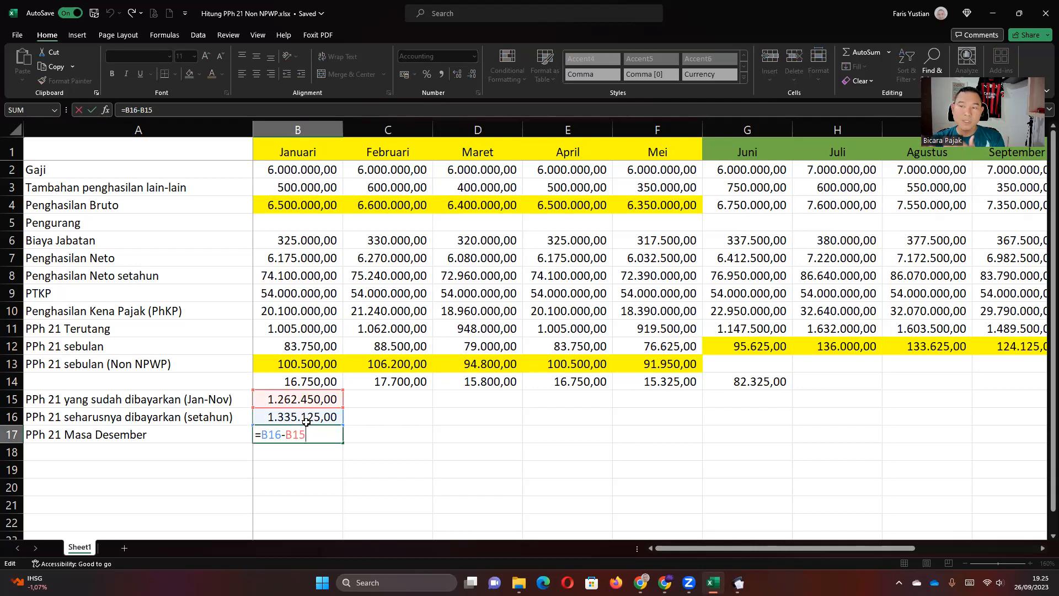
key("Return")
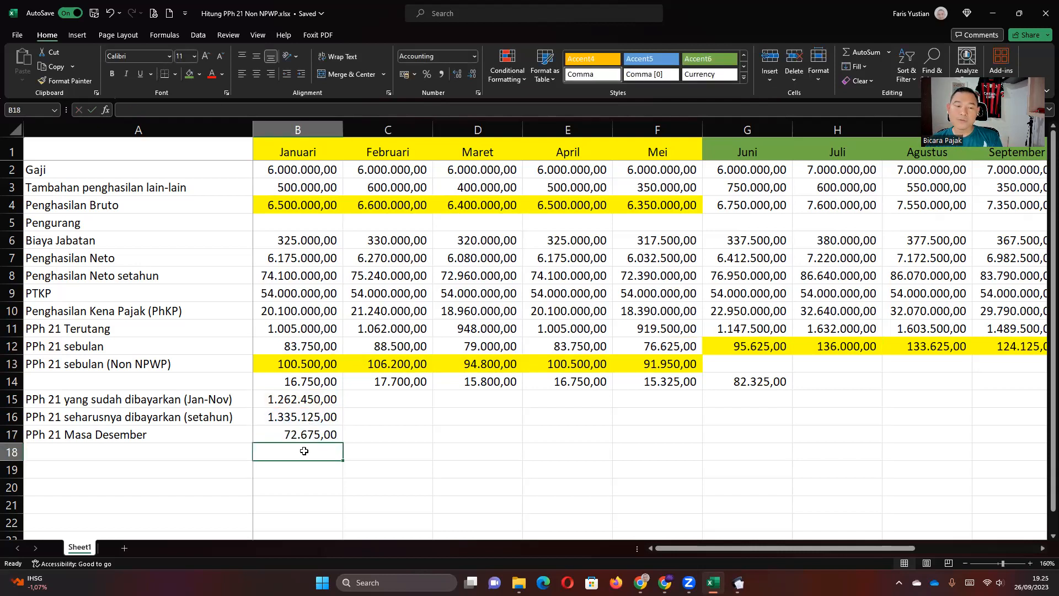
key("Up")
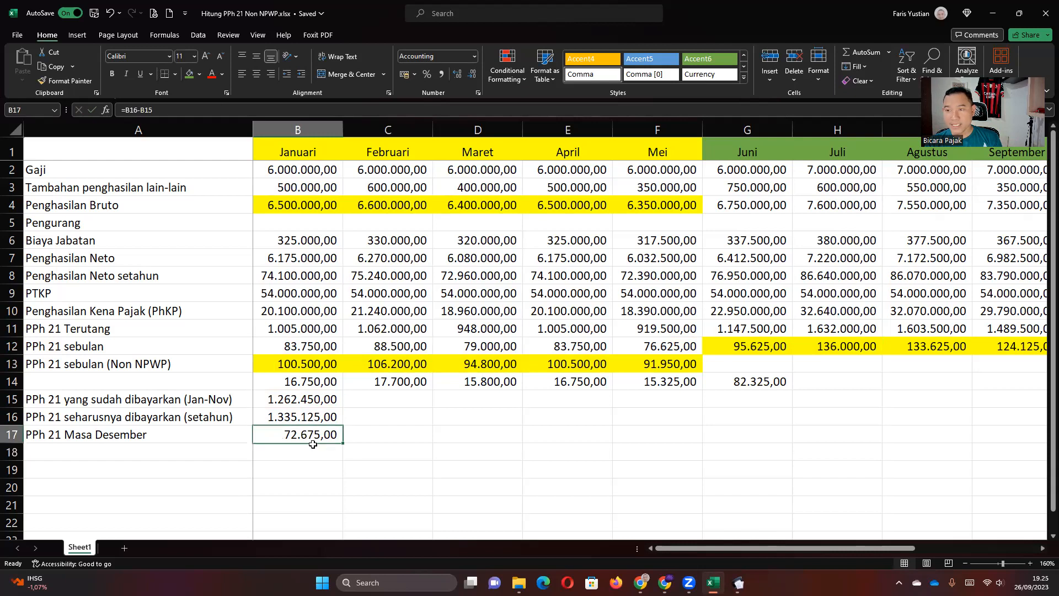
key("Right")
key("Right")
key("Right")
key("Right")
key("Right")
key("Right")
key("Right")
key("Right")
key("Right")
key("Right")
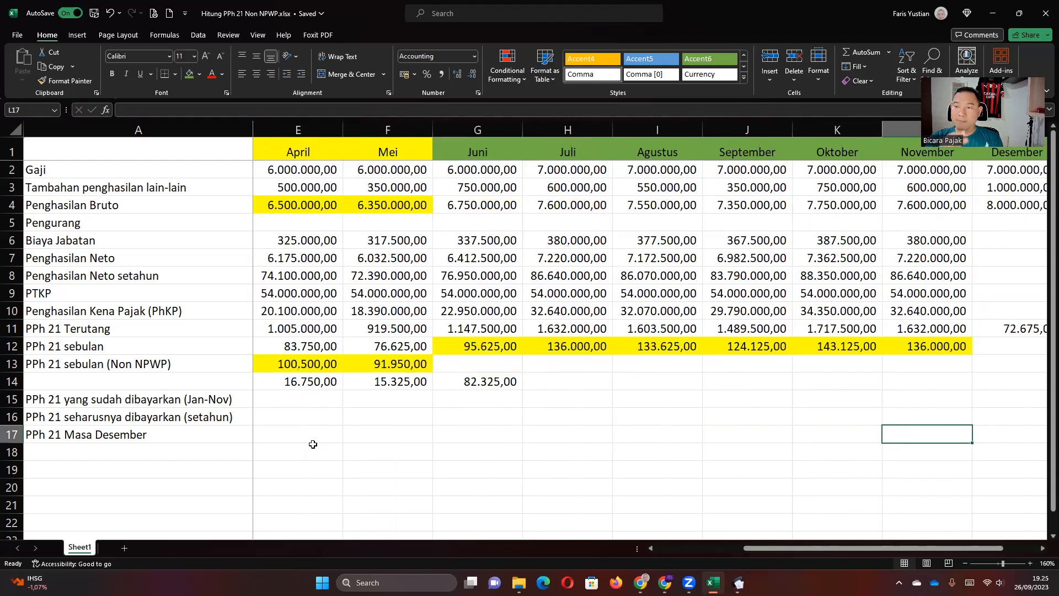
Fill cell M11, December's PPh 21 Terutang of 72.675,00, green to match the annual total.
key("Right")
key("Right")
key("Up")
key("Up")
key("Up")
key("Up")
key("Up")
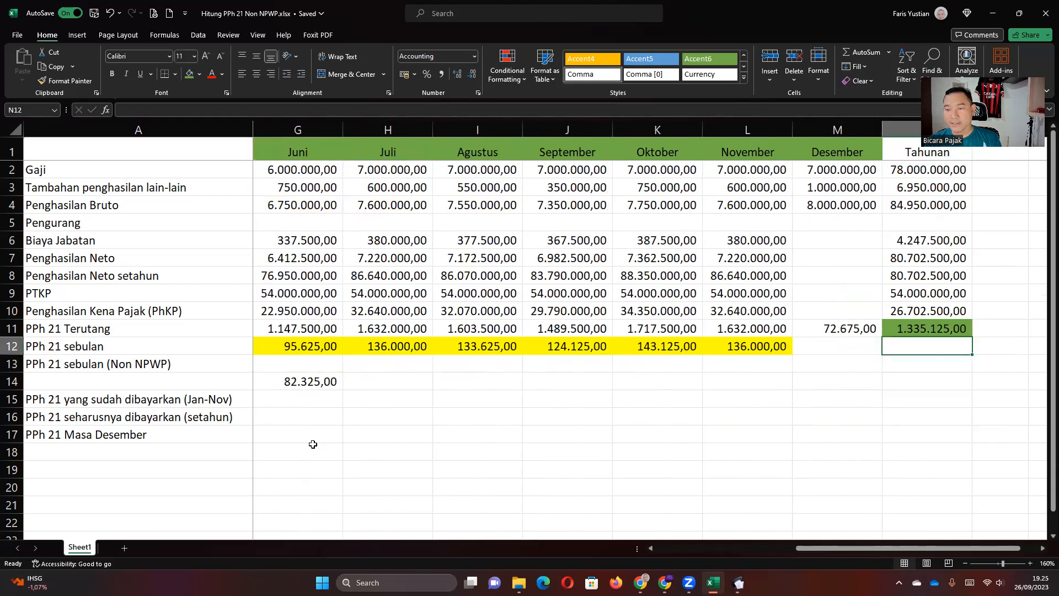
key("Up")
key("Left")
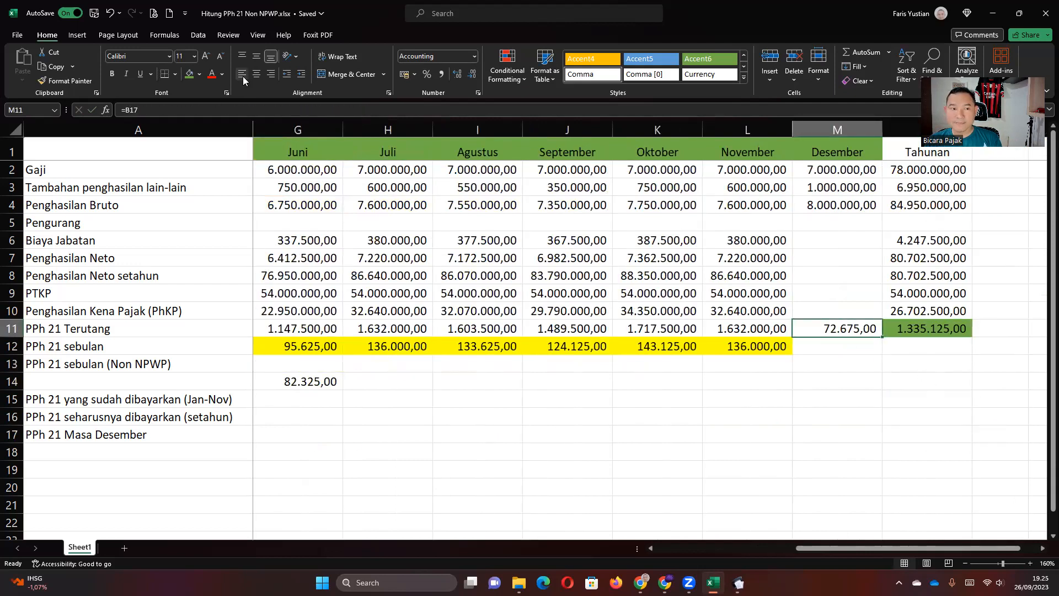
left_click(188, 76)
left_click(909, 364)
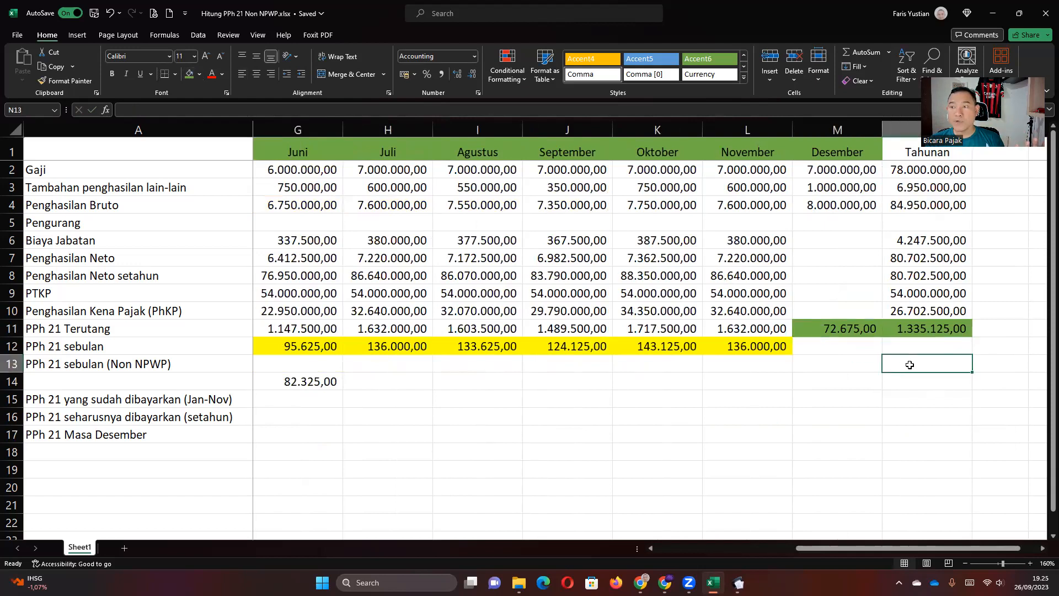
Switch to e-SPT Masa PPh 21/26 and close the June withholding list.
mouse_move(739, 582)
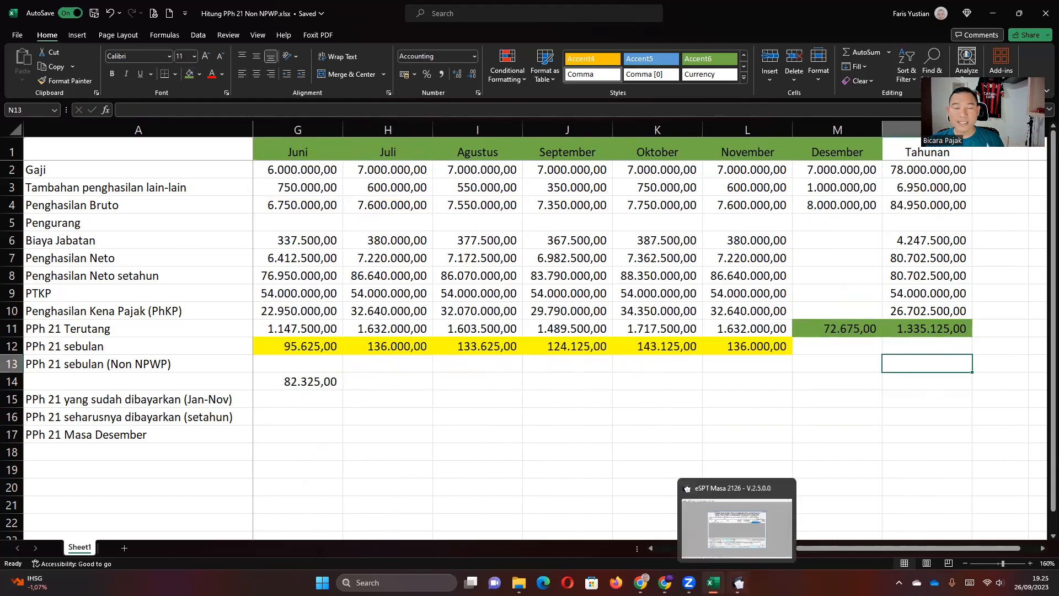
left_click(739, 583)
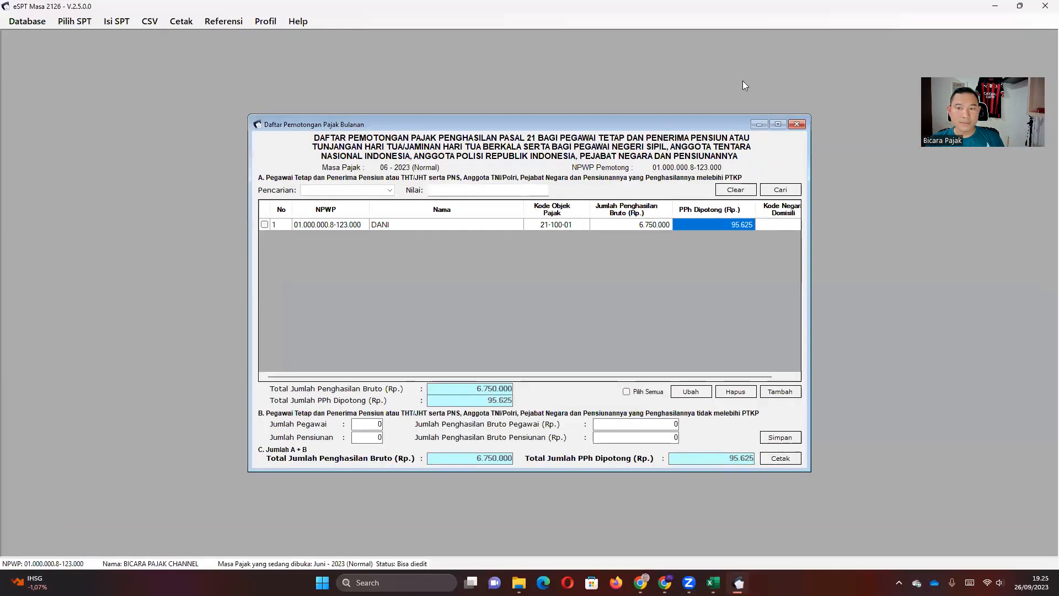
left_click(797, 124)
left_click(118, 22)
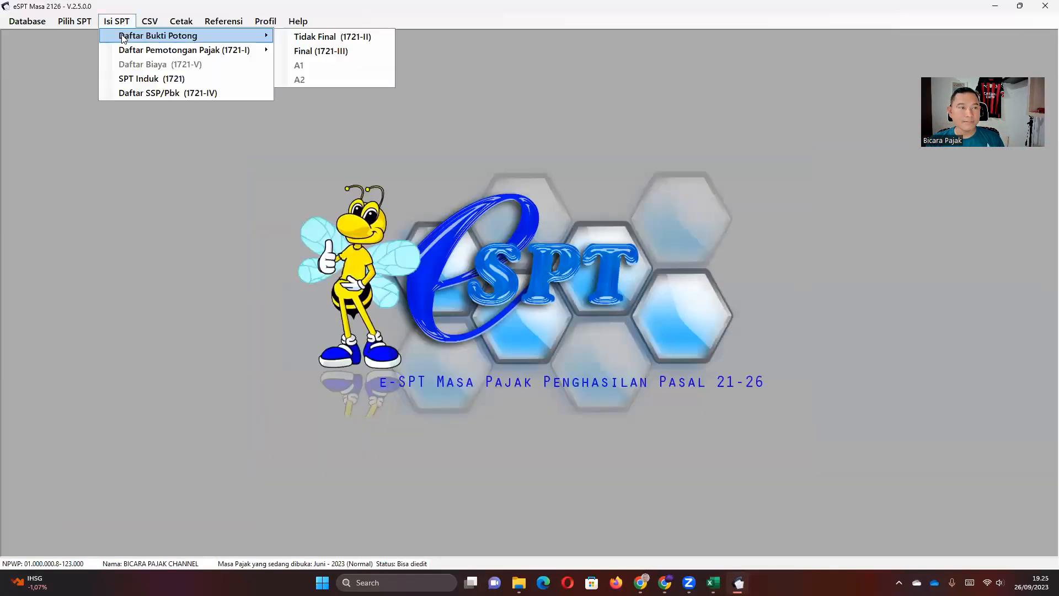
left_click(82, 24)
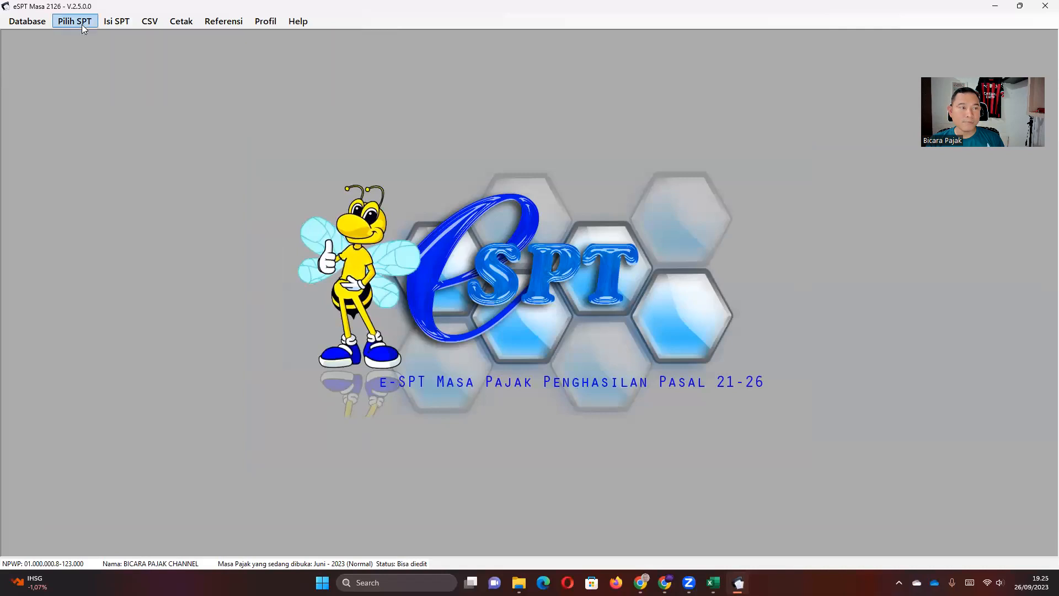
Create a new Desember 2023 SPT period and confirm the creation message.
left_click(82, 23)
left_click(82, 35)
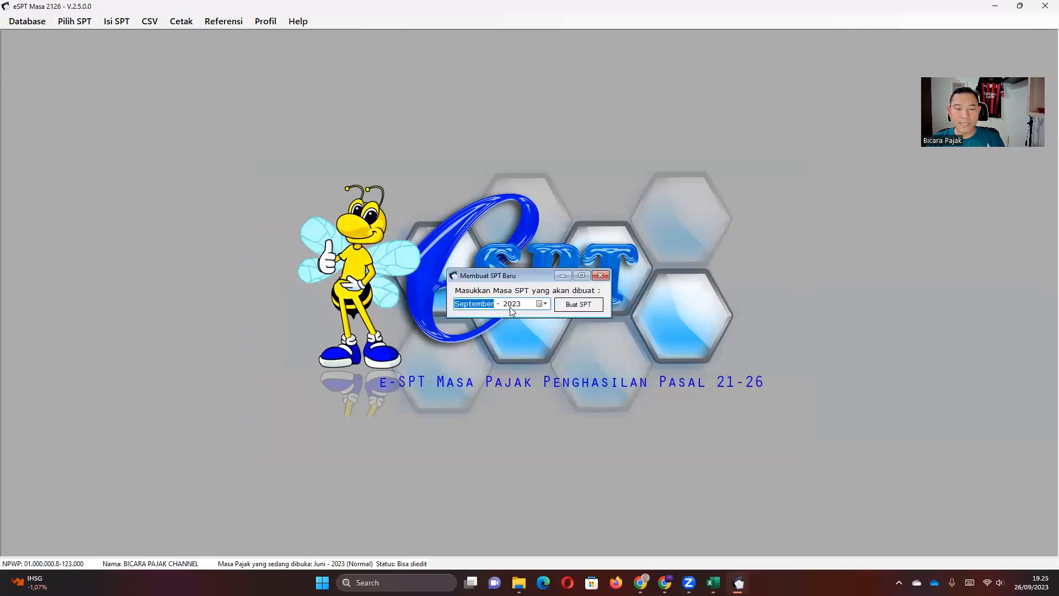
left_click(539, 301)
left_click(539, 301)
left_click(539, 301)
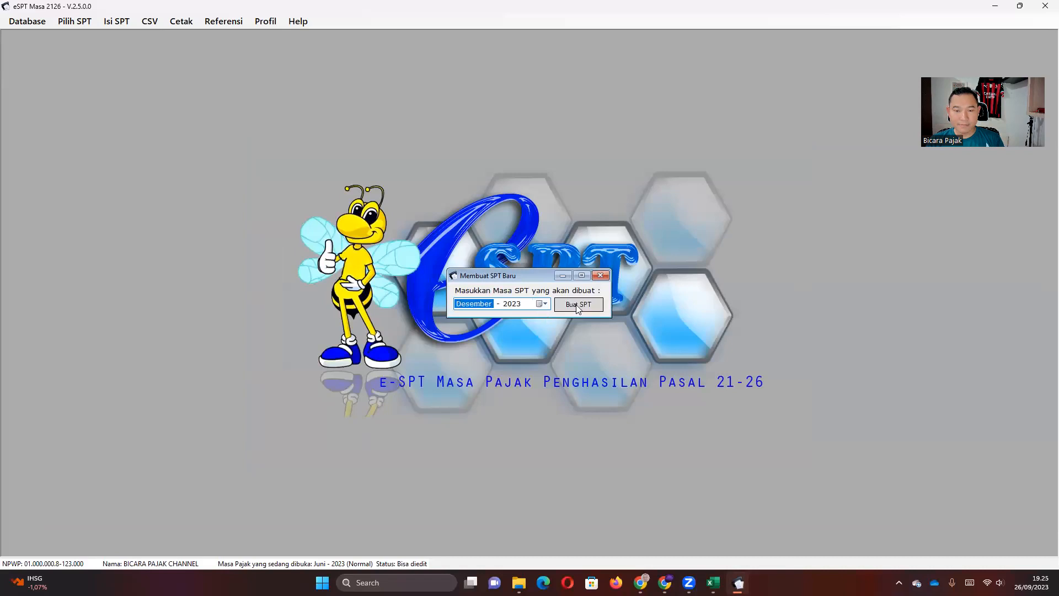
left_click(579, 305)
left_click(553, 324)
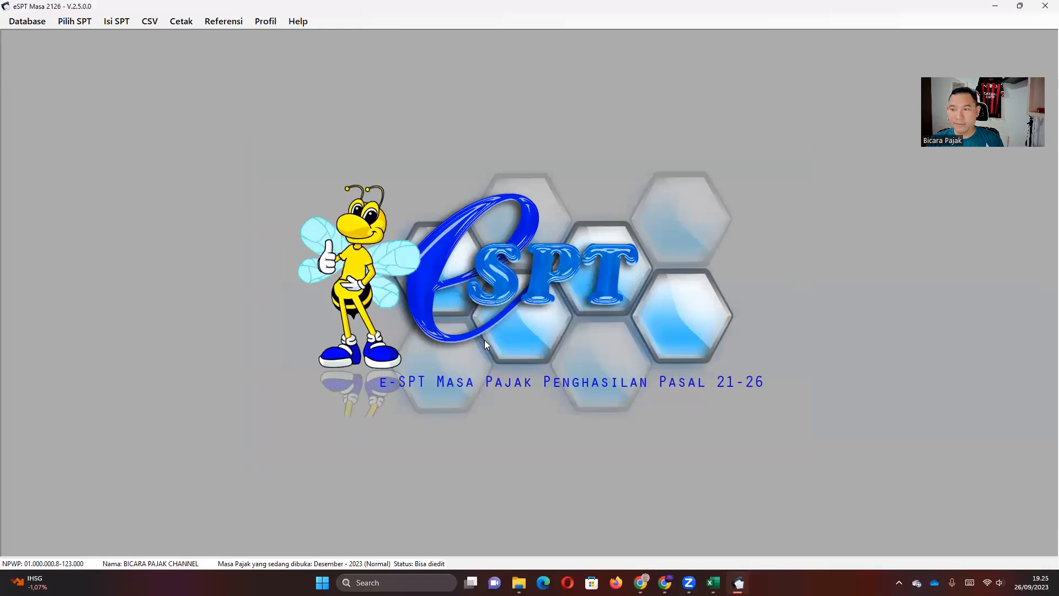
left_click(116, 22)
mouse_move(189, 51)
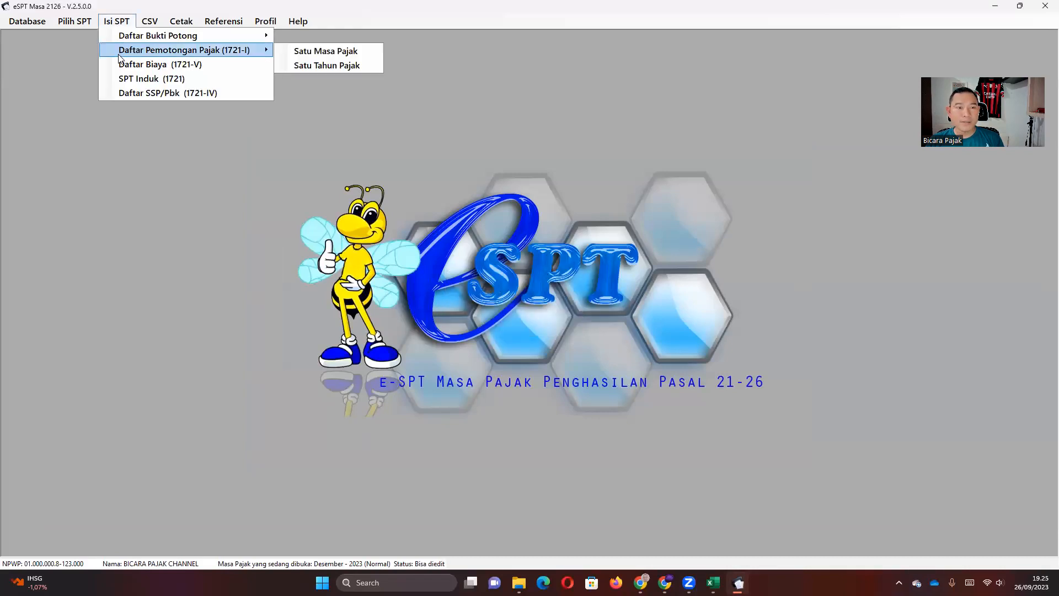
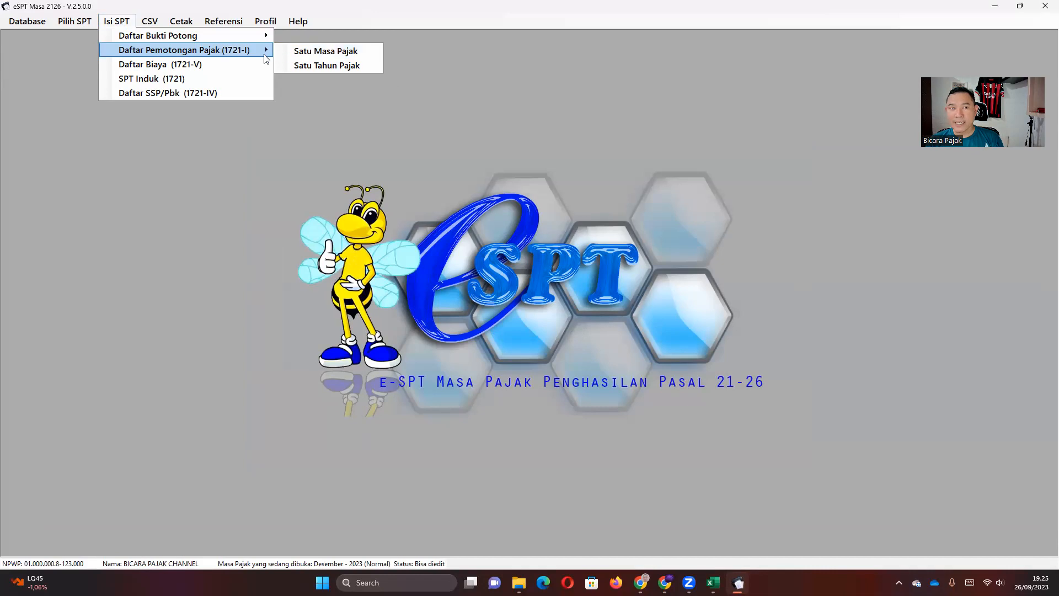
Add a Satu Masa Pajak withholding entry with the employee's NPWP and code 21-100-01 Pegawai Tetap.
left_click(312, 53)
left_click(779, 391)
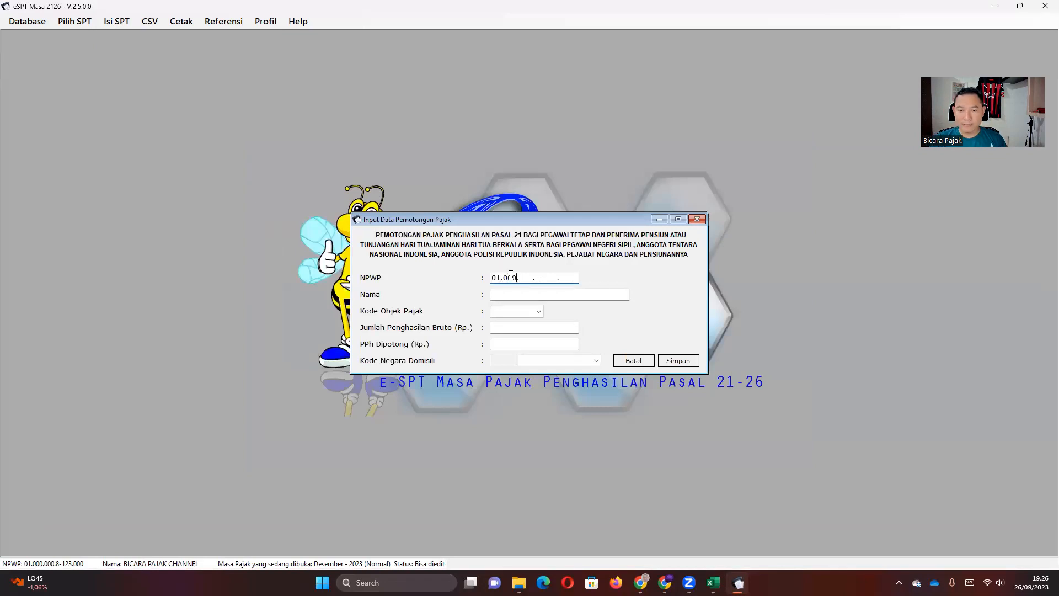
key("Tab")
key("Tab")
left_click(538, 311)
left_click(512, 319)
left_click(530, 328)
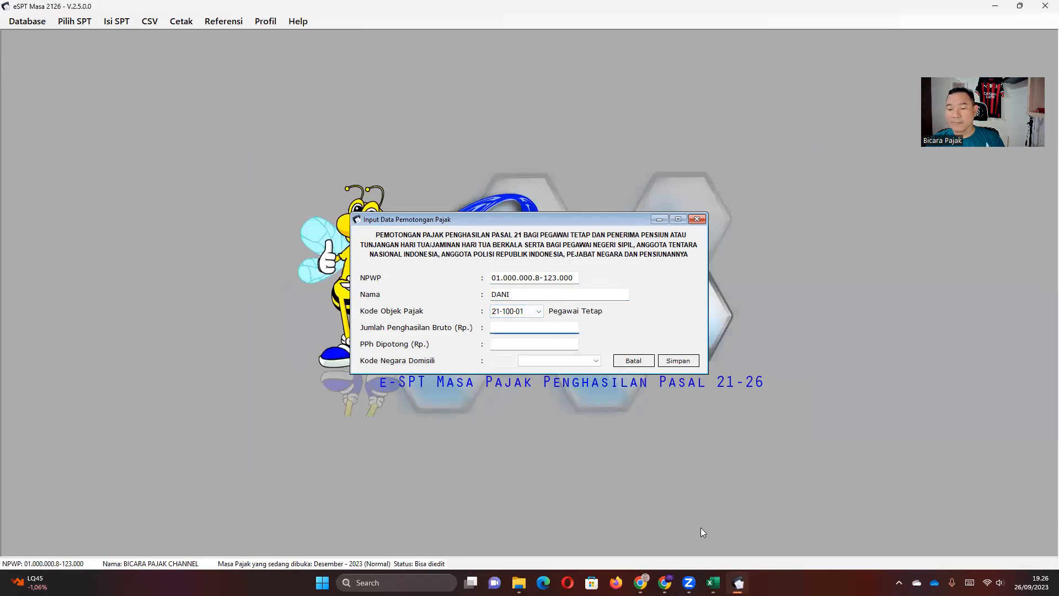
Enter gross income 8.000.000, taken from December's M4 in the PPh 21 workbook.
left_click(713, 582)
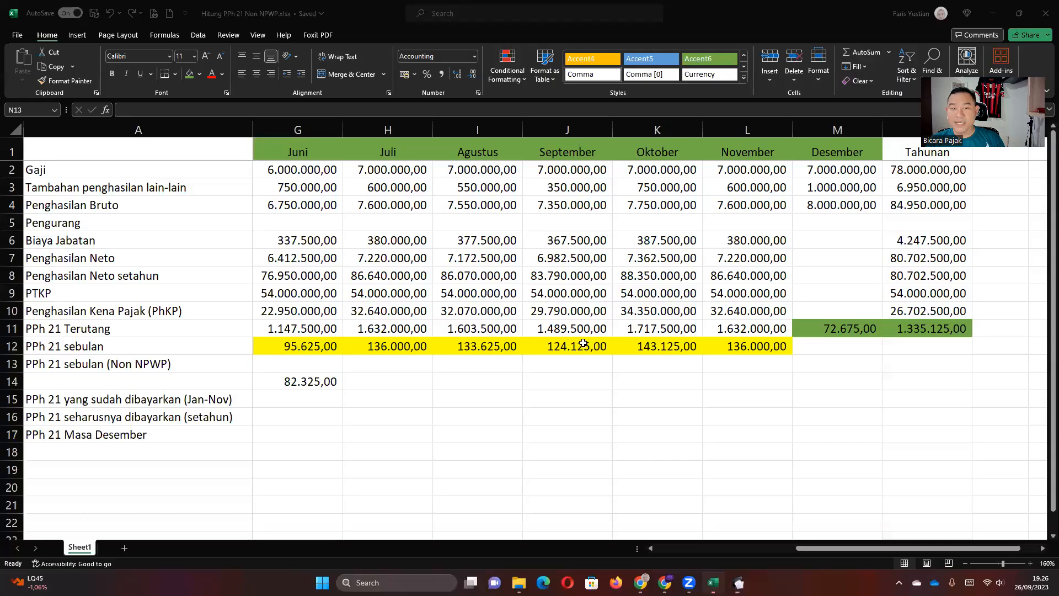
left_click(838, 205)
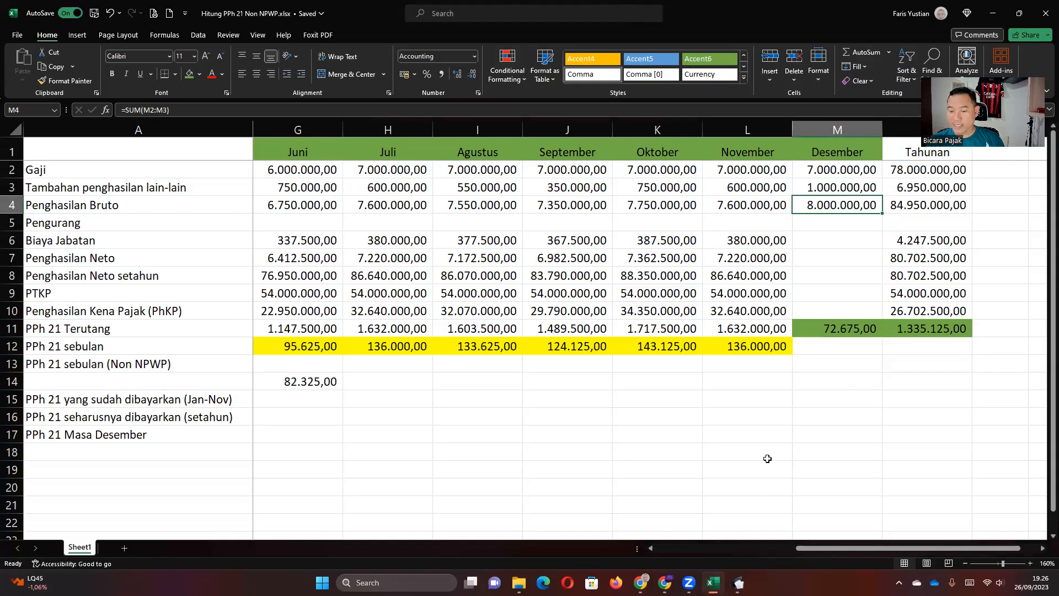
left_click(739, 582)
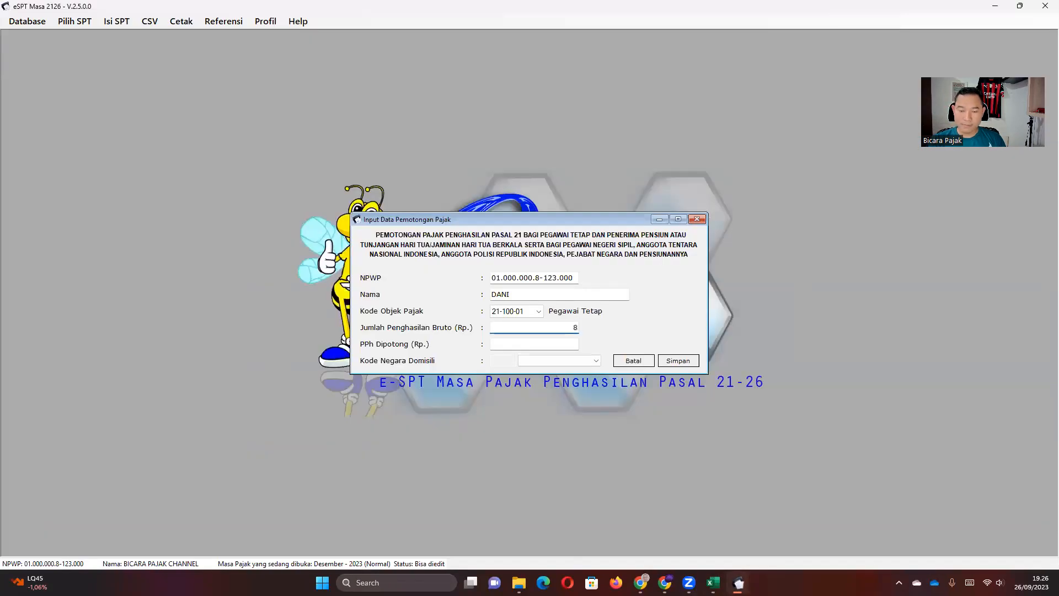
left_click(577, 344)
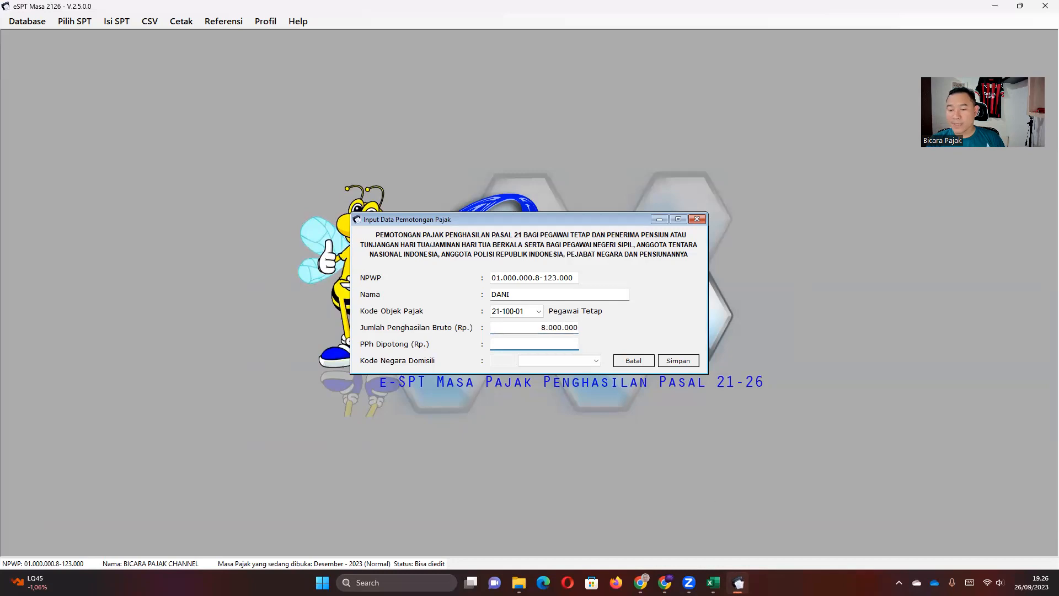
left_click(713, 583)
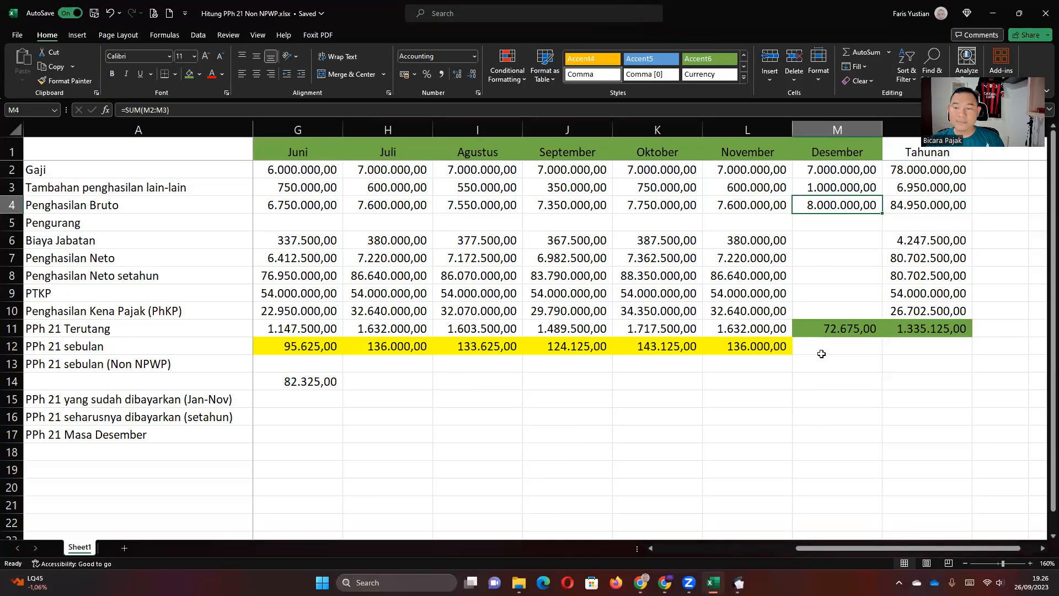
Copy November's Biaya Jabatan and net income formulas into December cells M6 and M7.
left_click(829, 326)
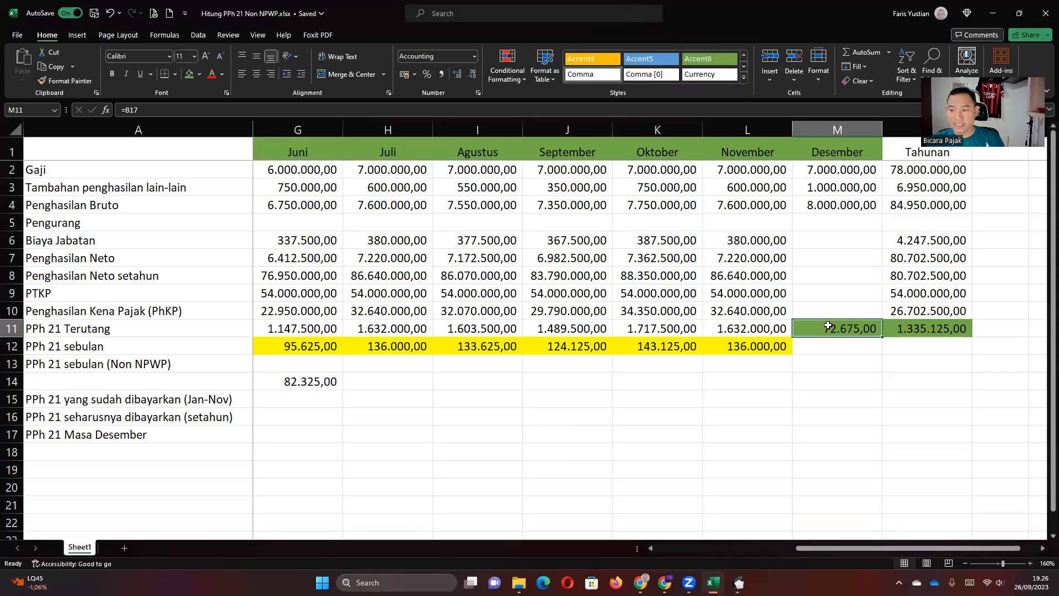
left_click(921, 344)
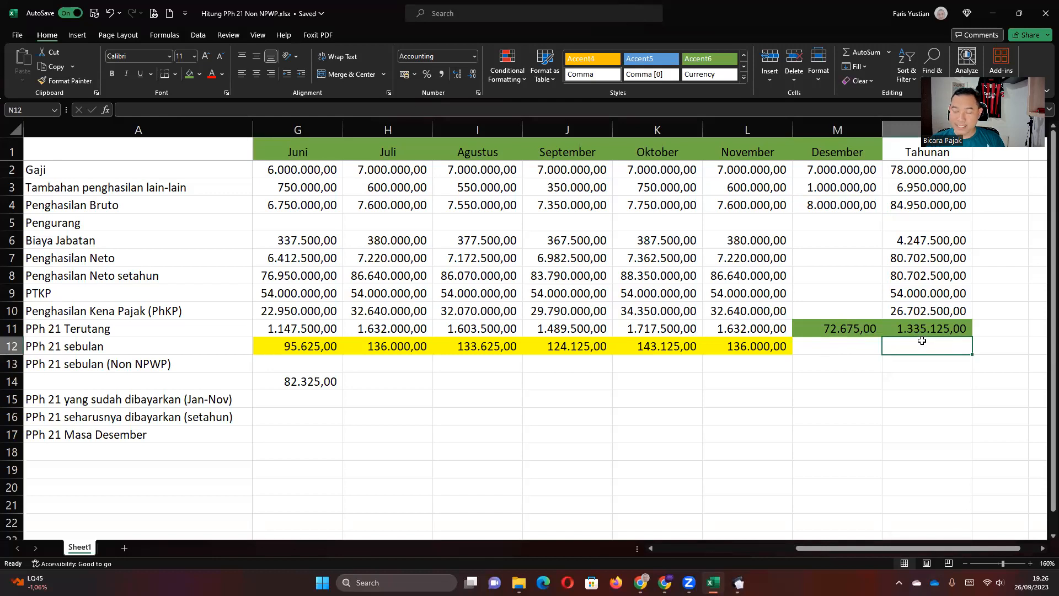
left_click(823, 238)
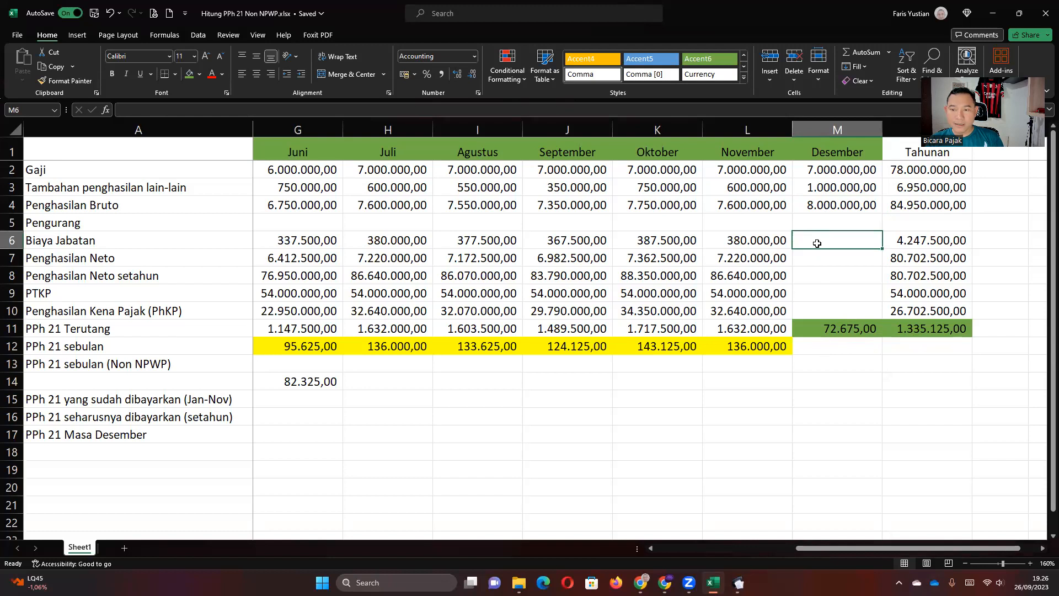
left_click(778, 242)
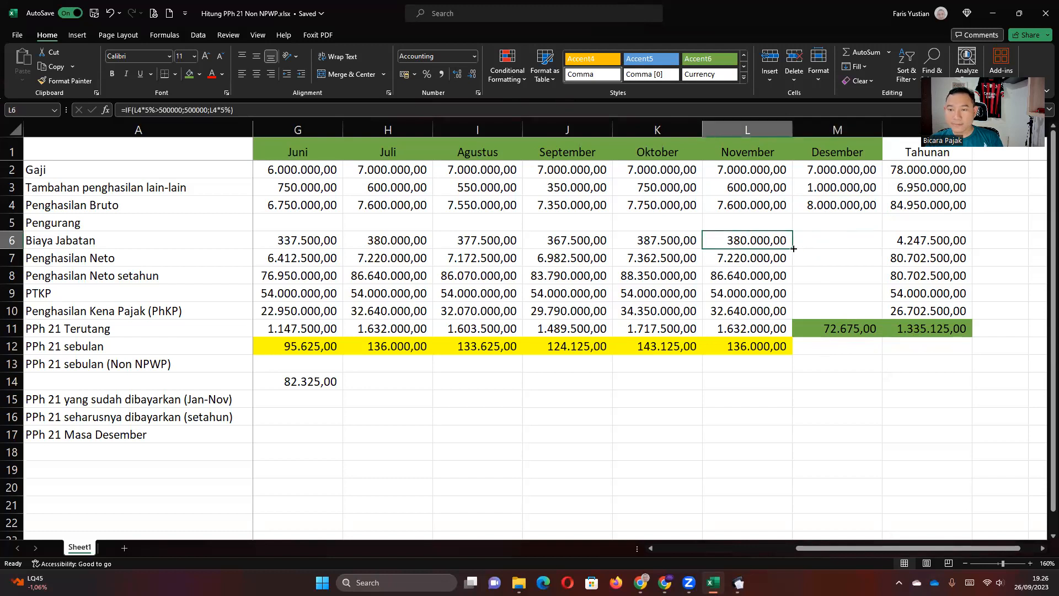
left_click_drag(793, 248, 835, 247)
double_click(833, 245)
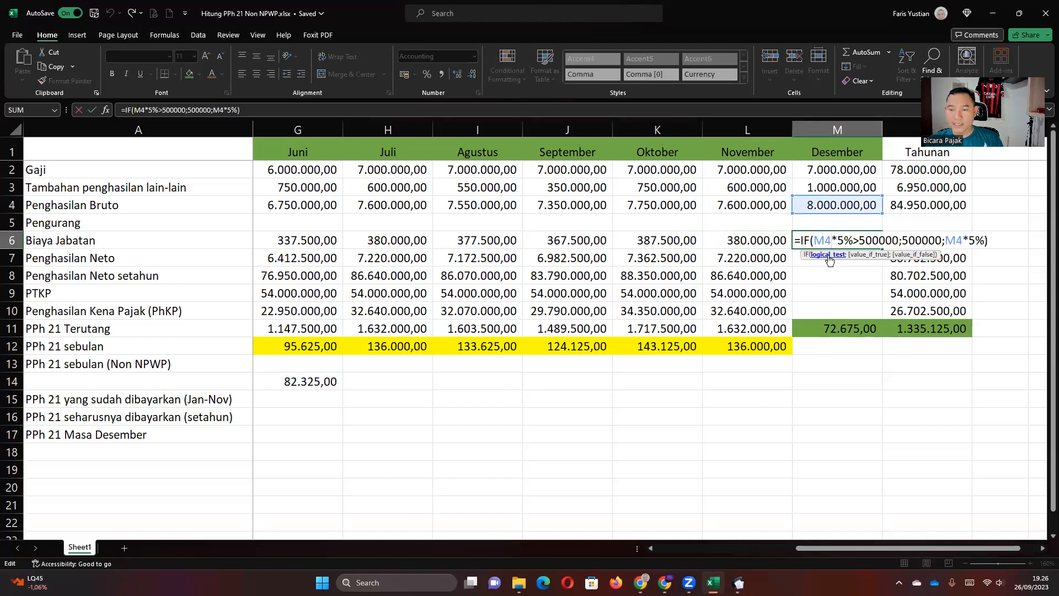
key("Escape")
left_click(777, 258)
left_click_drag(791, 266, 849, 270)
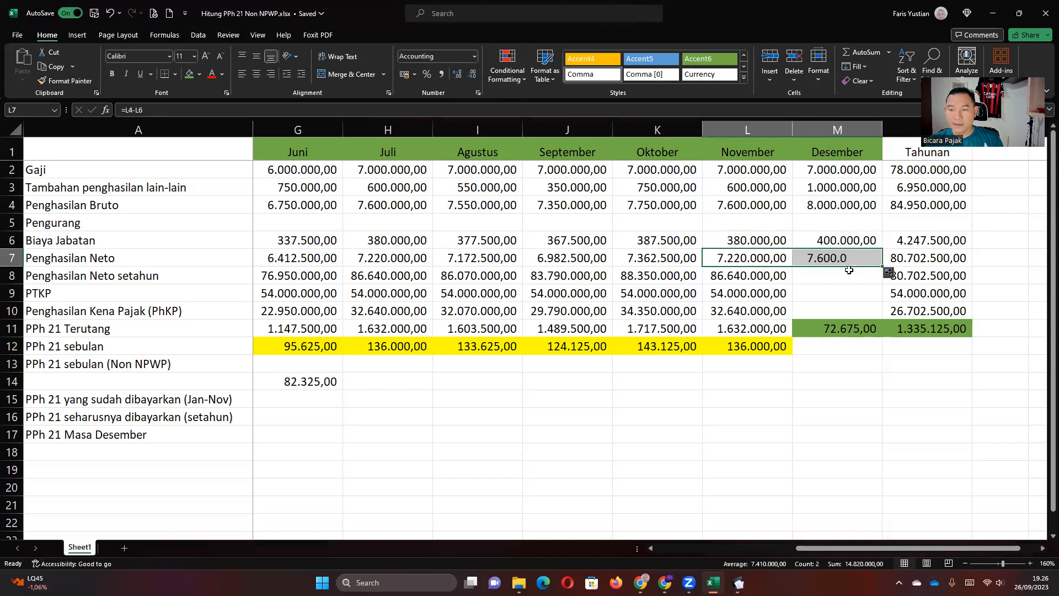
double_click(835, 258)
key("Return")
Fill December's annualized net income, PTKP and taxable income (M8–M10) from November's formulas.
left_click(772, 276)
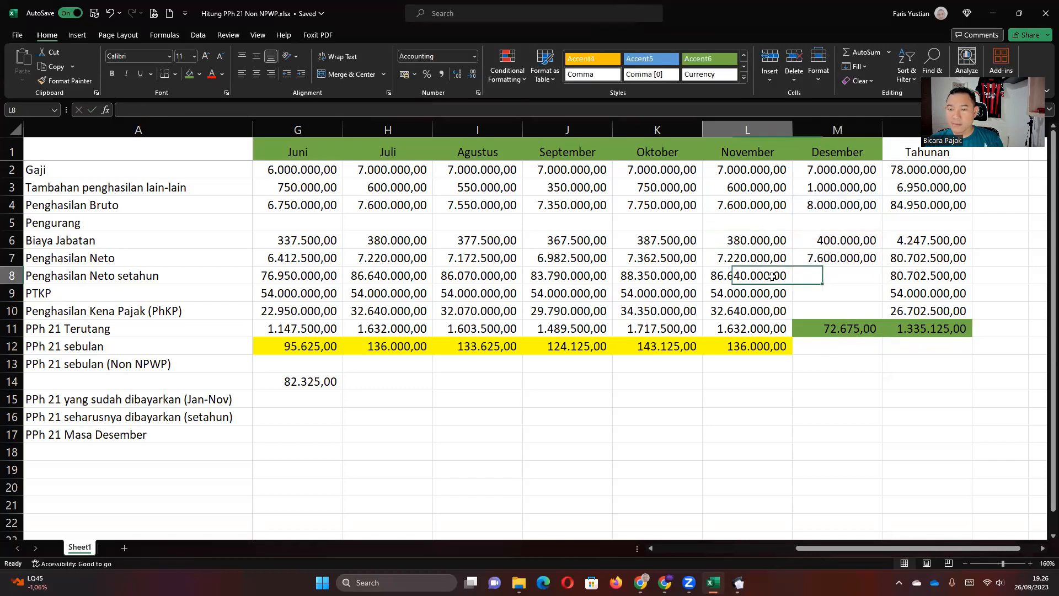
left_click_drag(793, 284, 828, 283)
left_click(823, 275)
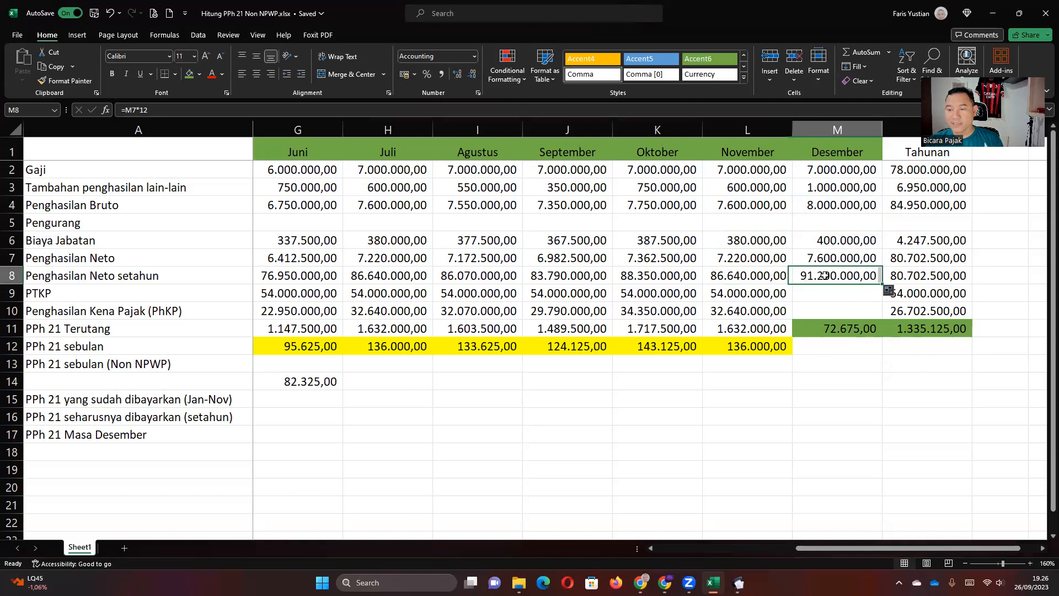
double_click(824, 275)
key("Return")
left_click(789, 295)
left_click_drag(791, 299, 855, 307)
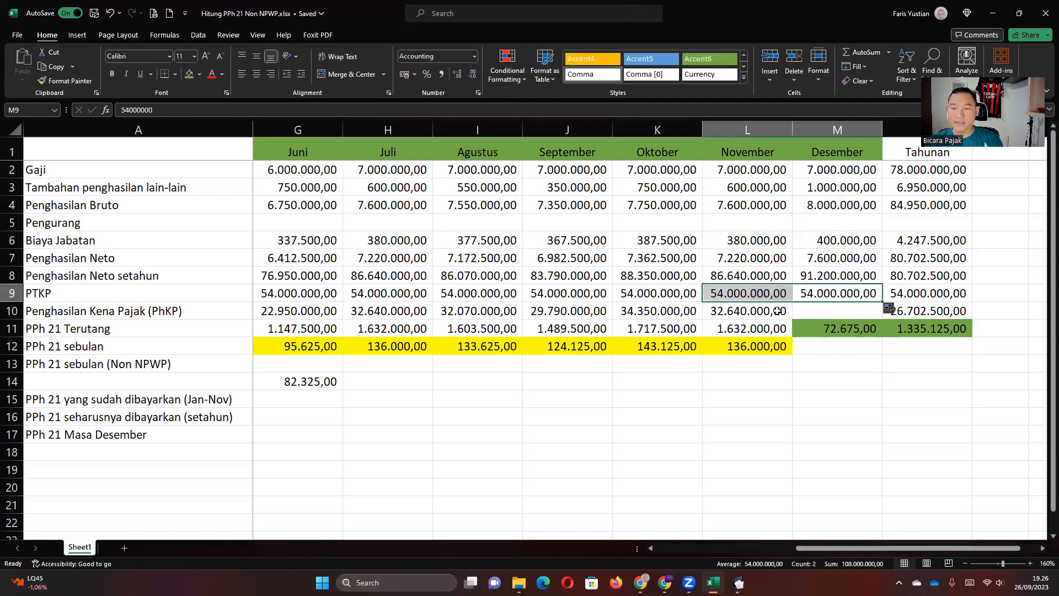
left_click(777, 311)
left_click_drag(793, 320, 835, 310)
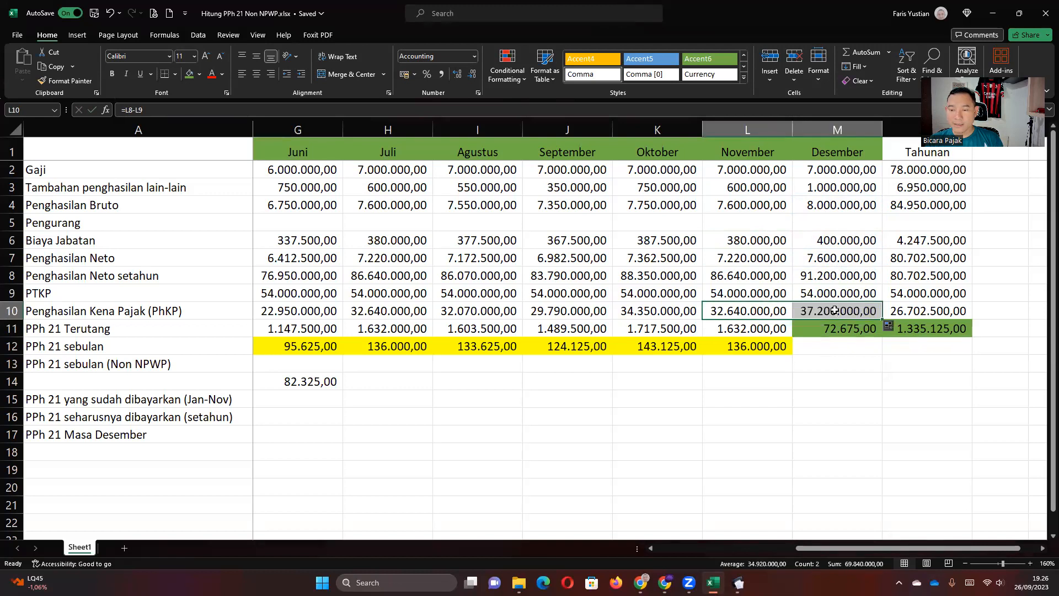
left_click(835, 310)
left_click(836, 328)
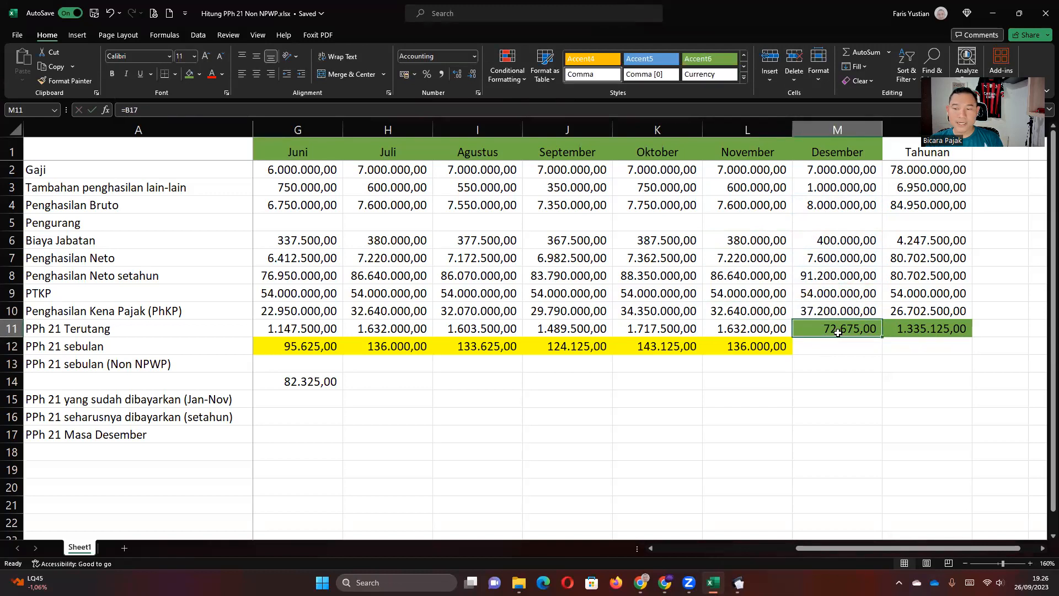
left_click(835, 310)
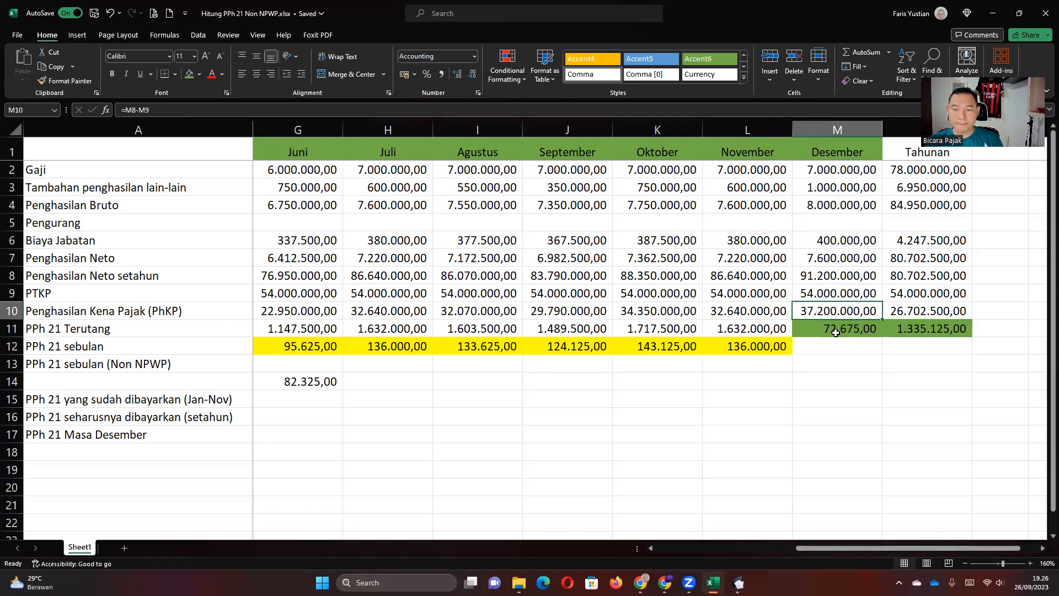
Move 72.675,00 down to M13 and fill December tax due and monthly PPh 21 (155.000,00).
left_click(835, 331)
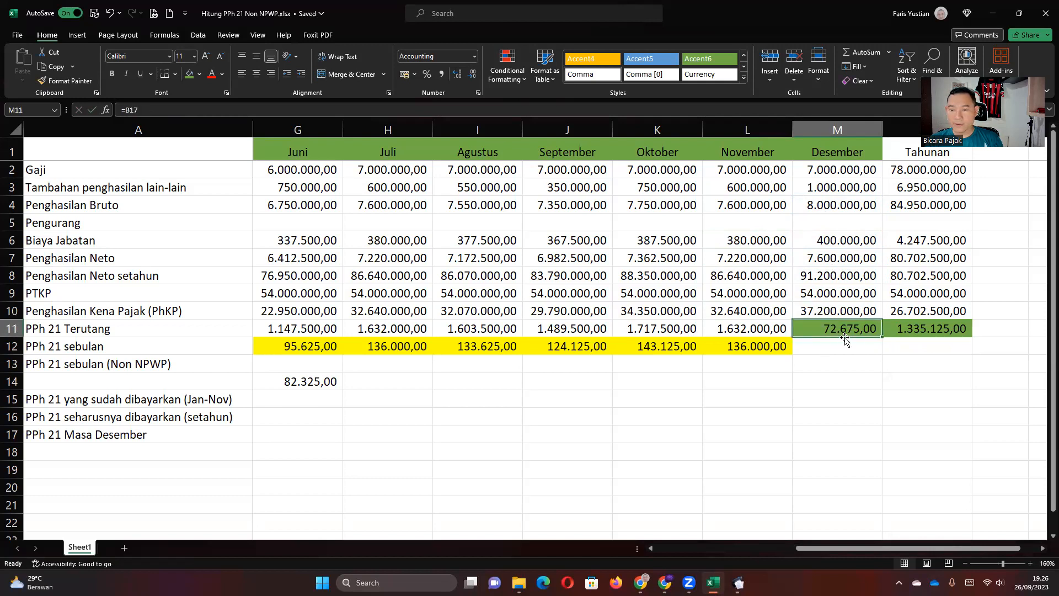
left_click(835, 364)
left_click(833, 331)
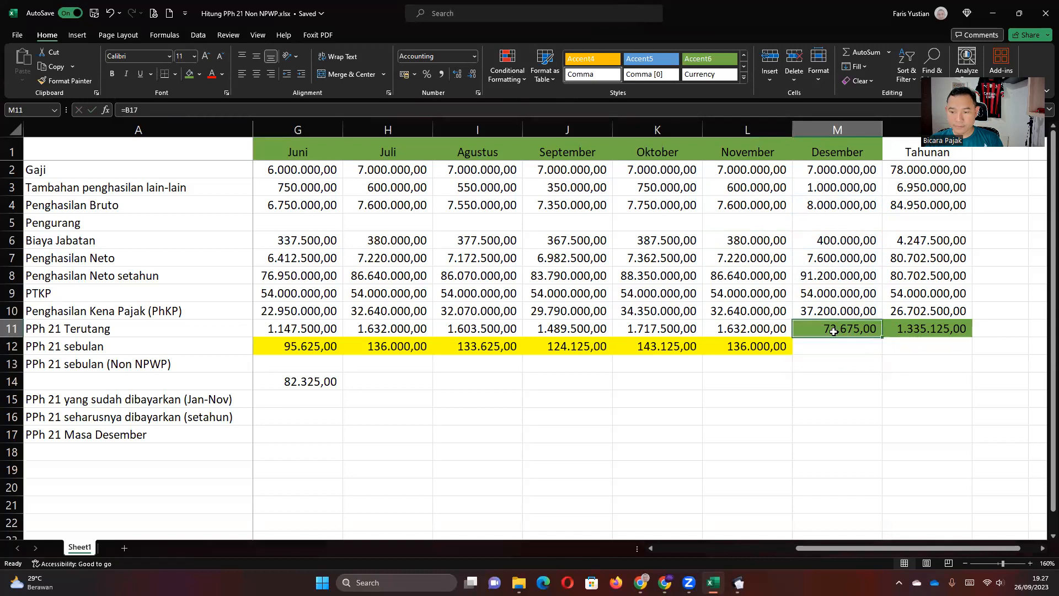
left_click_drag(833, 331, 849, 354)
left_click(782, 333)
left_click(784, 344)
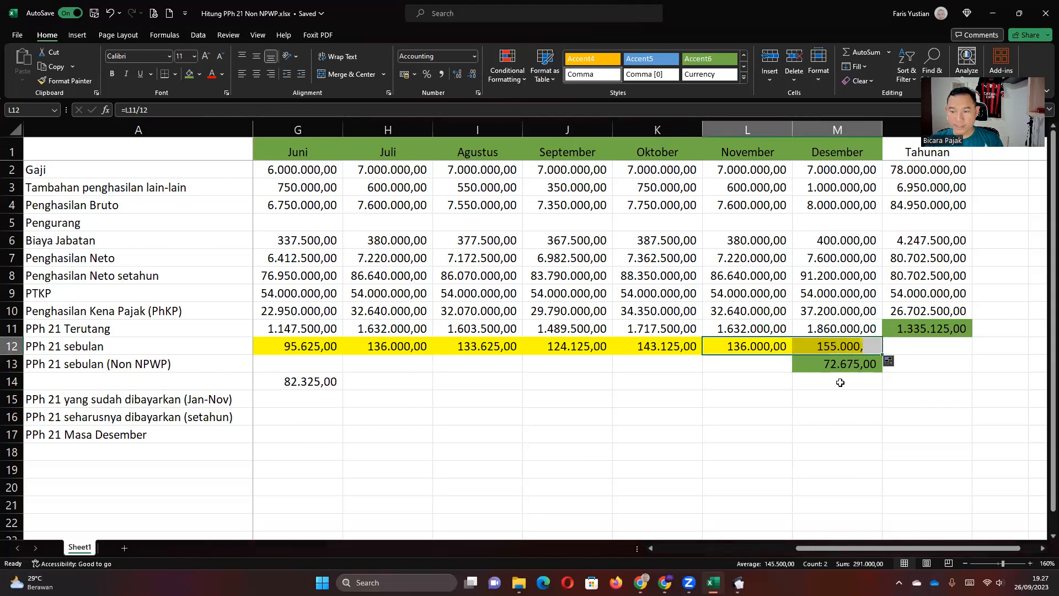
left_click(838, 386)
left_click(833, 346)
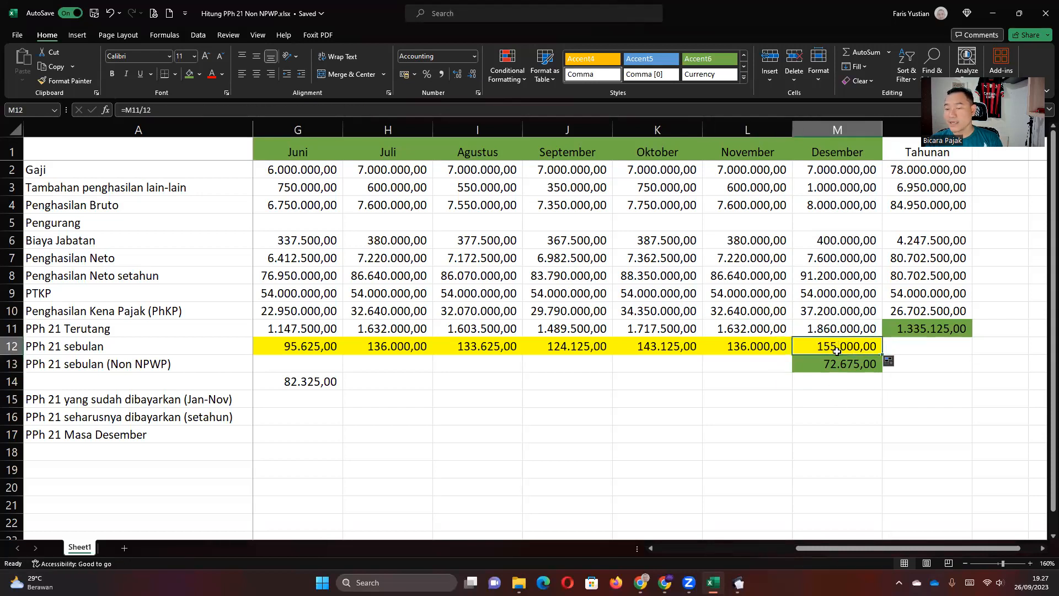
left_click(124, 38)
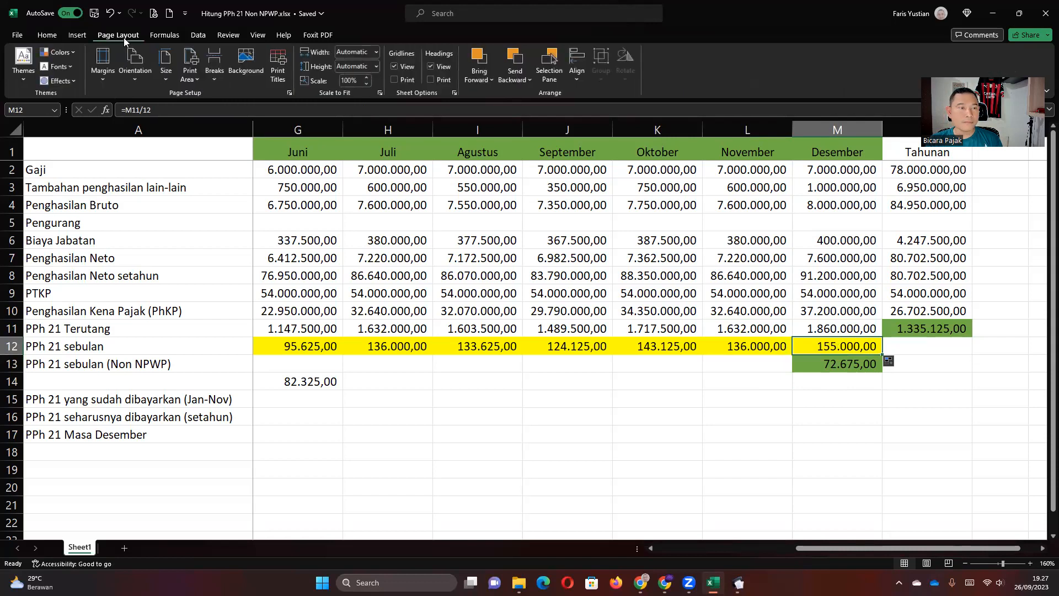
Draw a multiplication-sign X shape on the sheet and adjust its arm thickness.
left_click(78, 37)
left_click(137, 83)
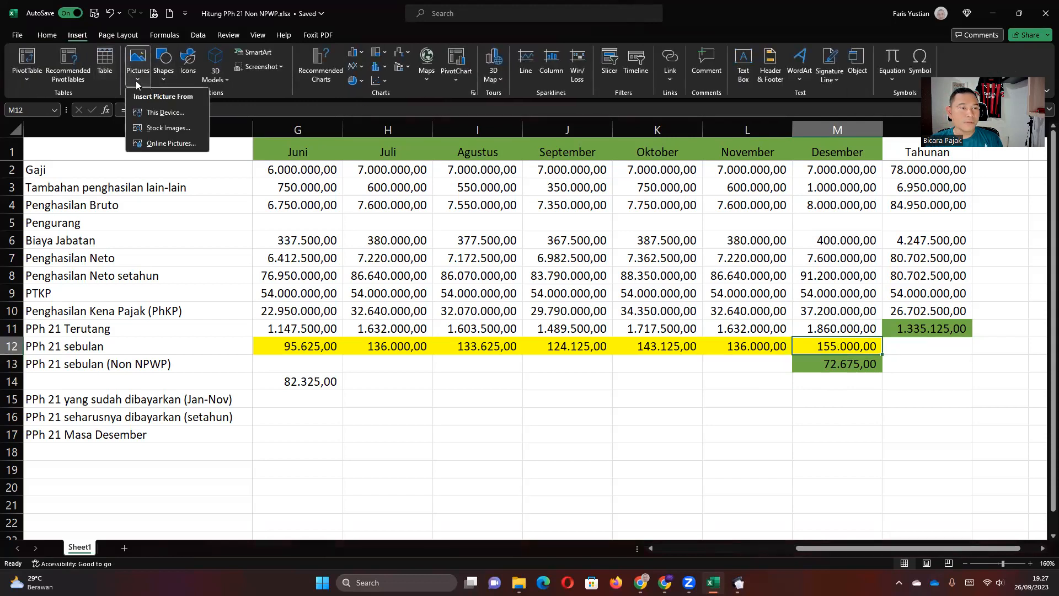
left_click(166, 80)
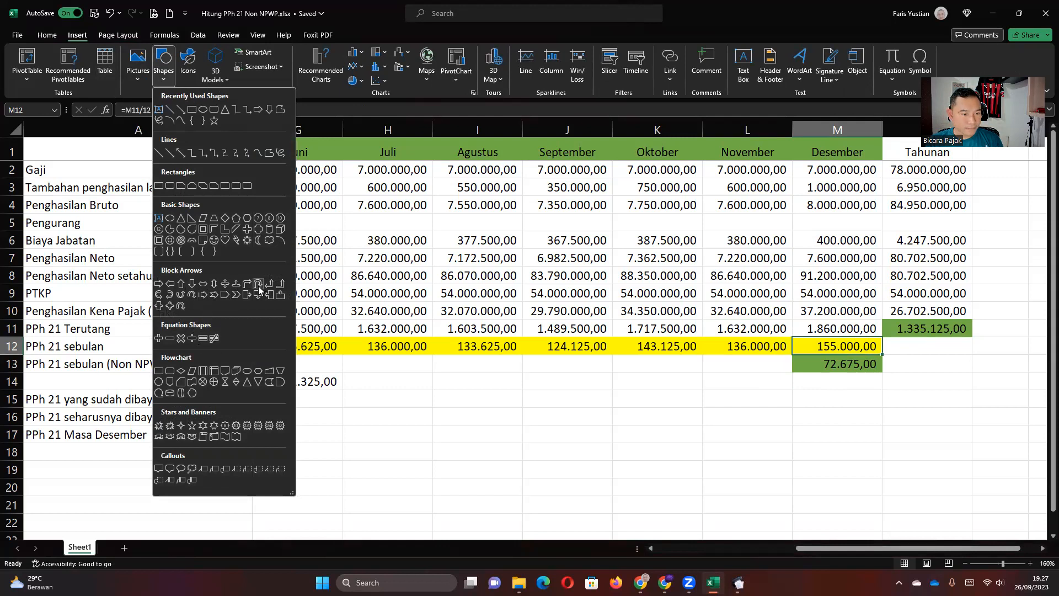
left_click(180, 337)
left_click_drag(643, 373, 748, 505)
left_click_drag(628, 373, 651, 356)
Make the X red with no outline and size it over cells M11–M12.
left_click(429, 51)
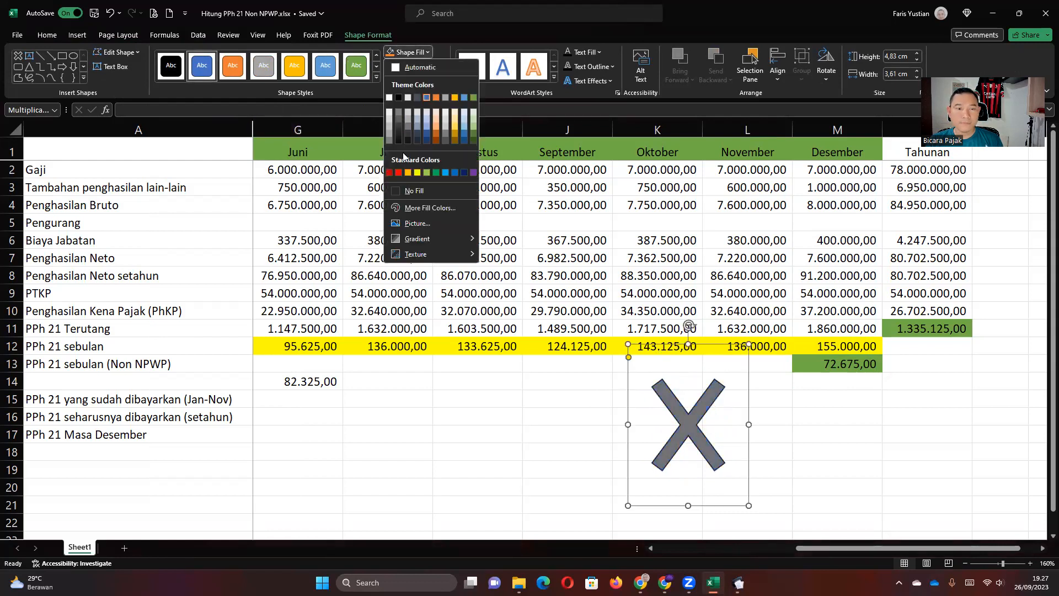
left_click(398, 172)
left_click(437, 65)
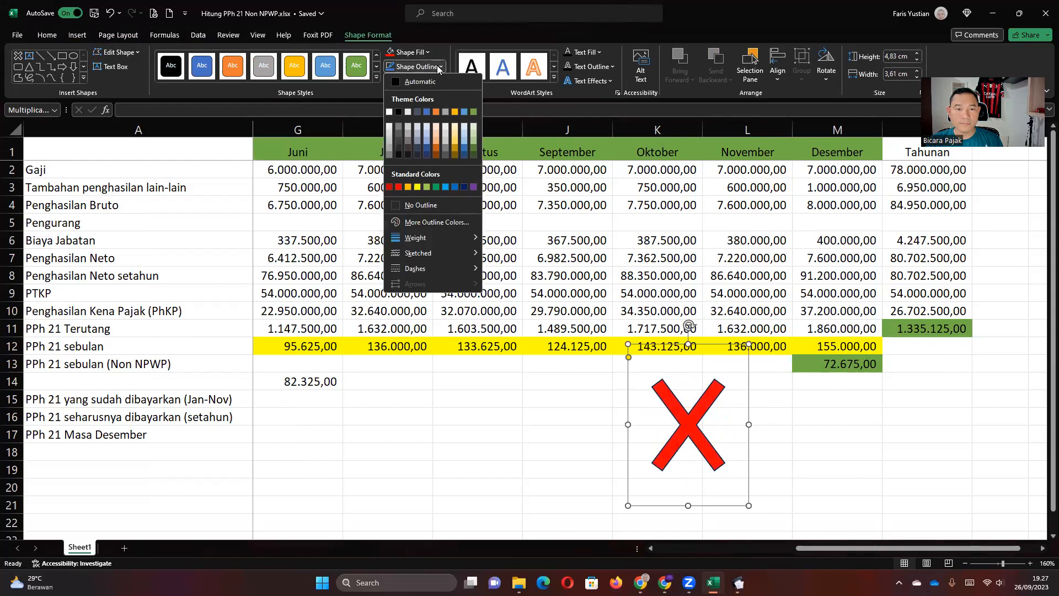
left_click(410, 205)
left_click_drag(731, 386, 874, 280)
left_click_drag(893, 236, 849, 338)
left_click(917, 358)
left_click(926, 381)
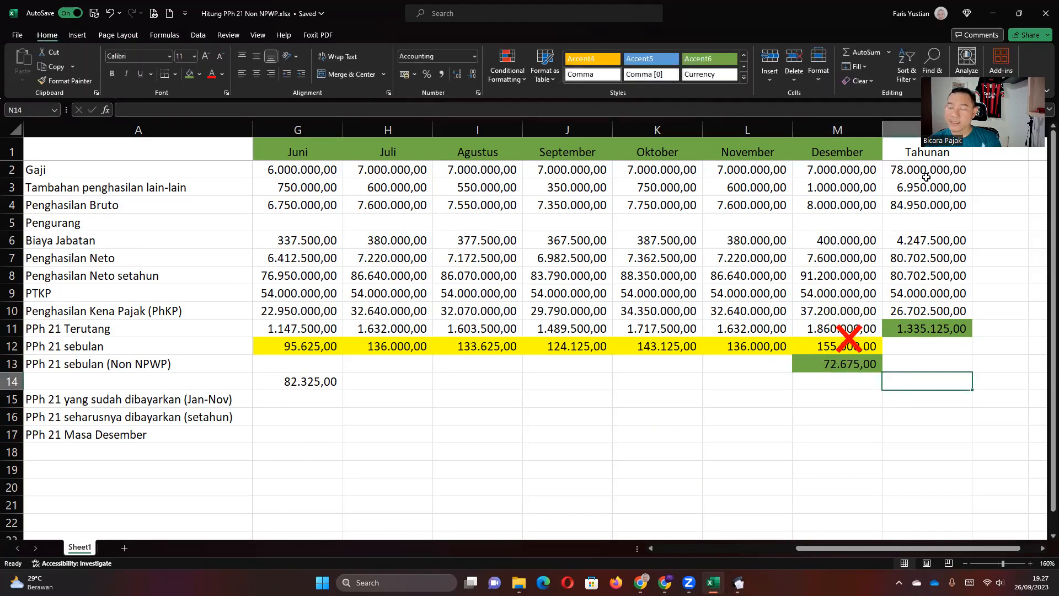
Clear December's Biaya Jabatan through PPh 21 Terutang cells (M6:M11).
left_click(920, 331)
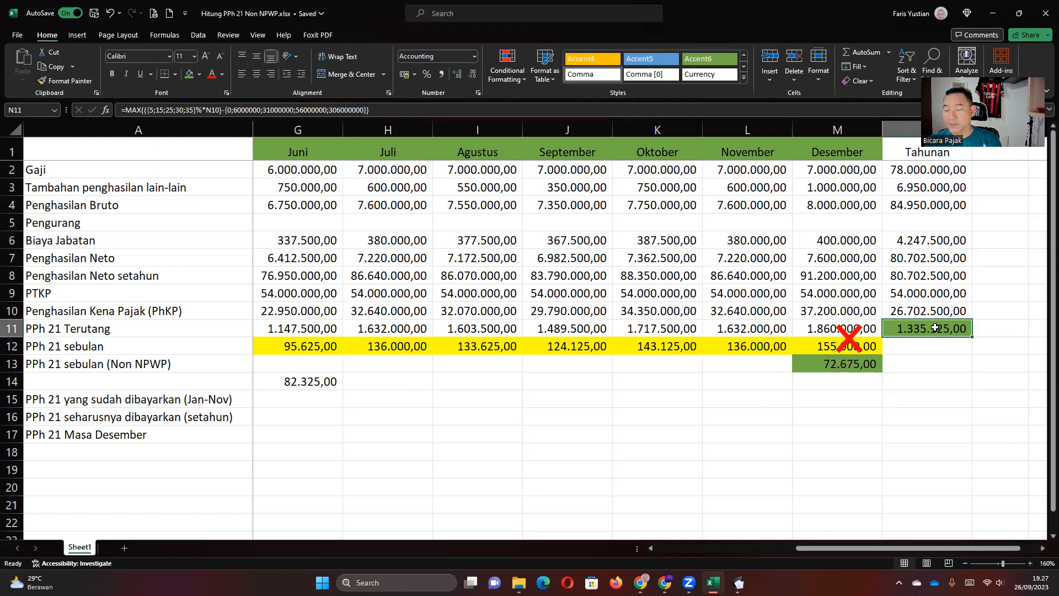
left_click(401, 382)
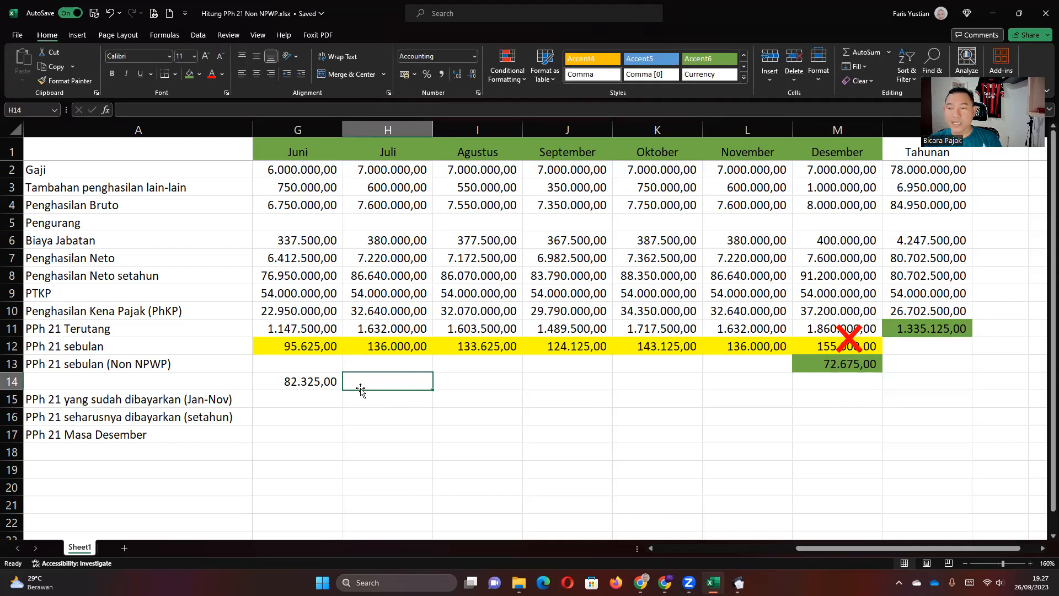
left_click_drag(836, 241, 827, 333)
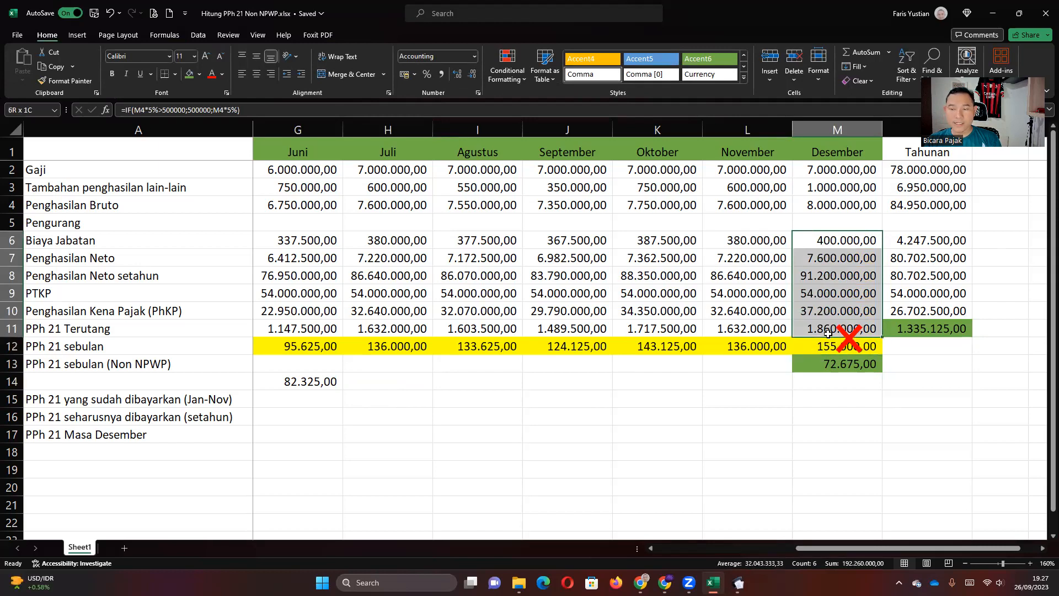
key("Delete")
Move 72.675,00 from M13 into December's PPh 21 sebulan, replacing it, and delete the red X.
left_click(824, 349)
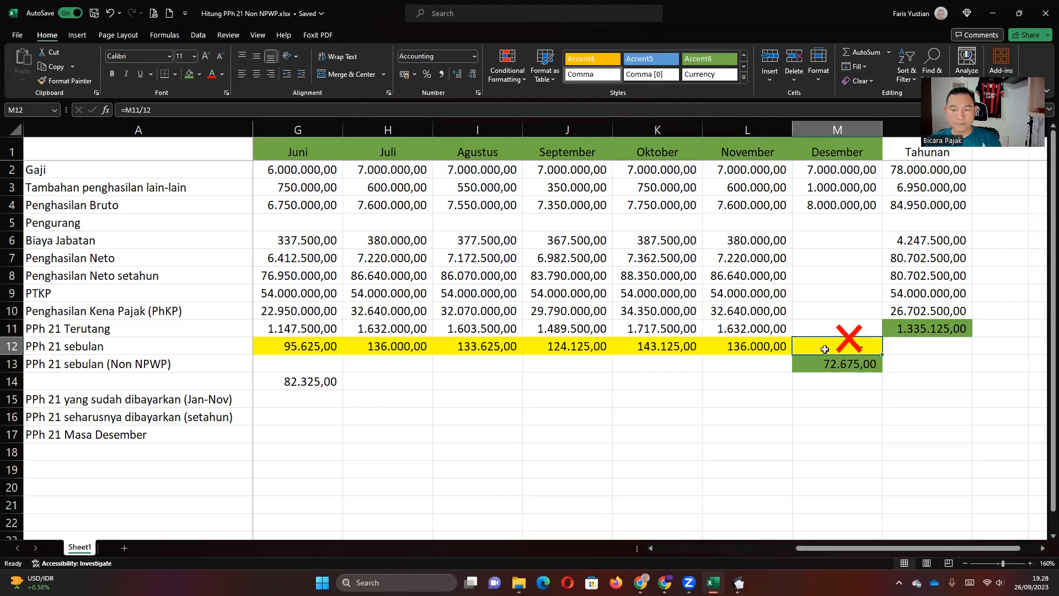
left_click(822, 359)
left_click_drag(823, 356, 839, 308)
left_click(510, 322)
key("Delete")
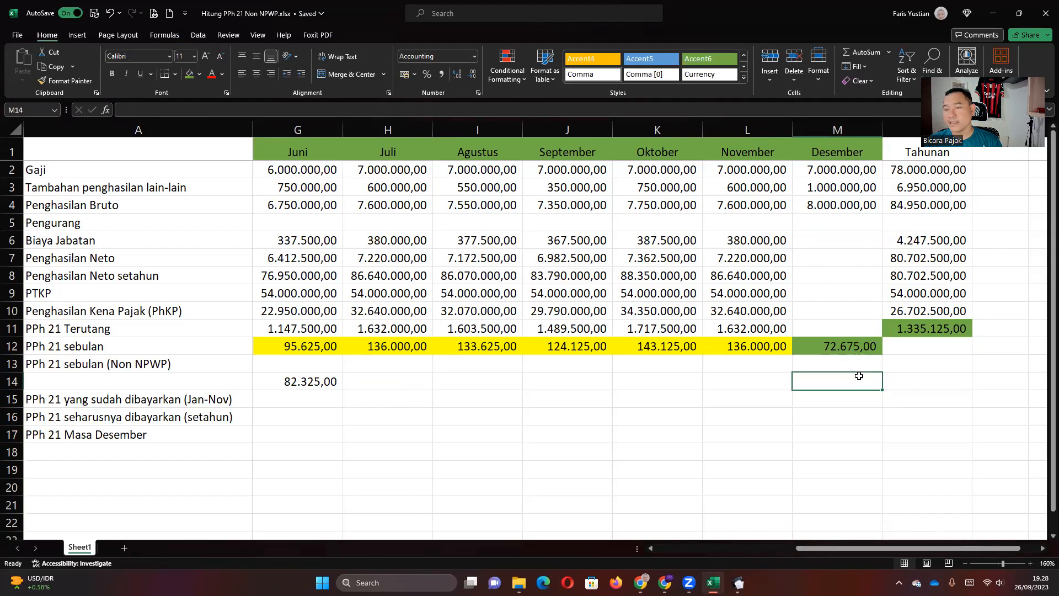
left_click(849, 291)
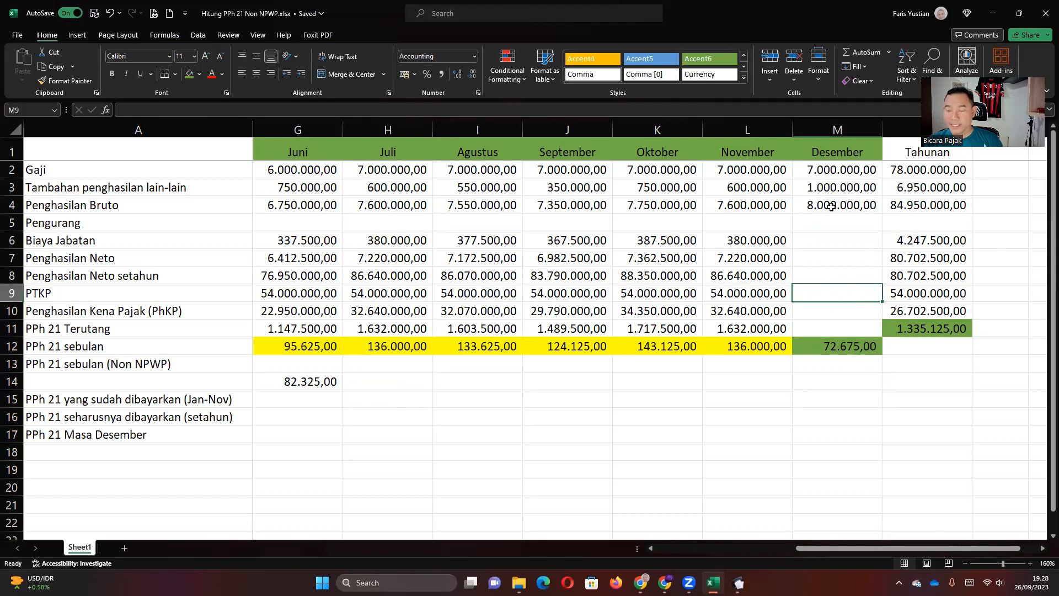
Paste December's 72.675 from Excel as PPh Dipotong, save the record, and decline another entry.
left_click(738, 582)
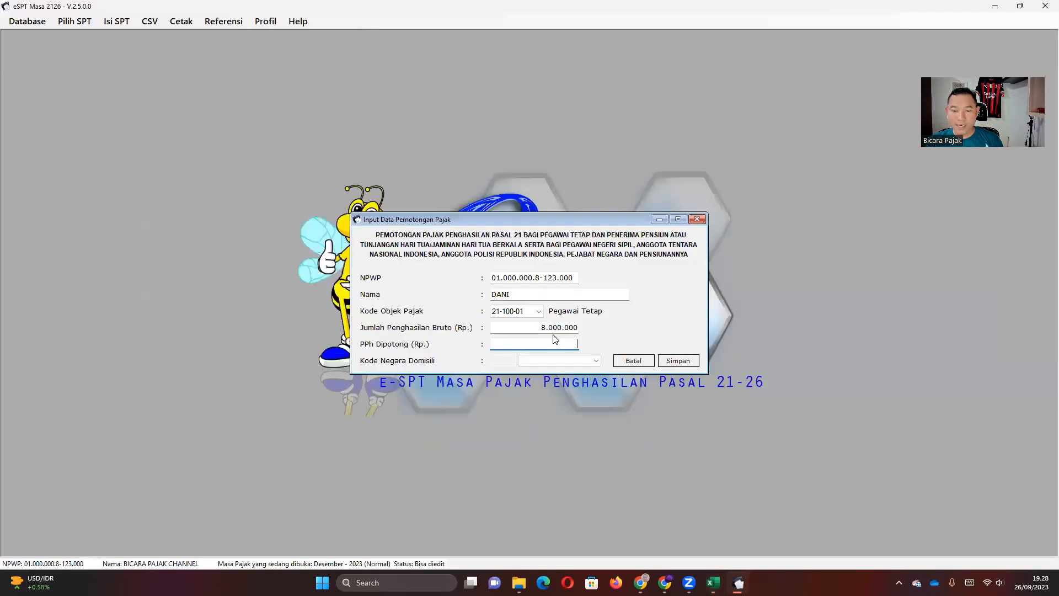
key("alt+Tab")
left_click(820, 349)
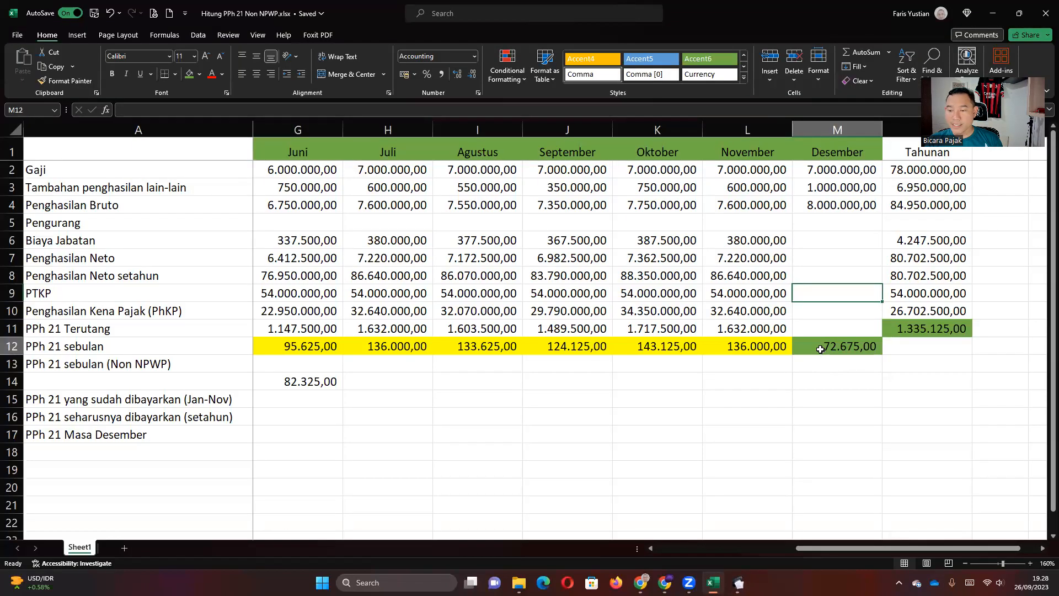
key("ctrl+c")
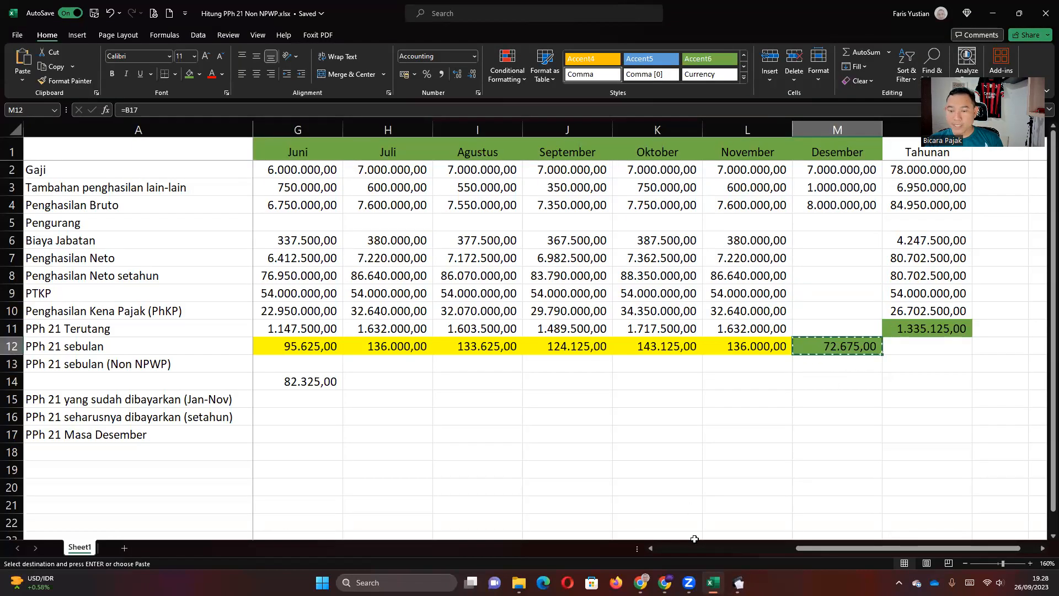
key("alt+Tab")
key("ctrl+v")
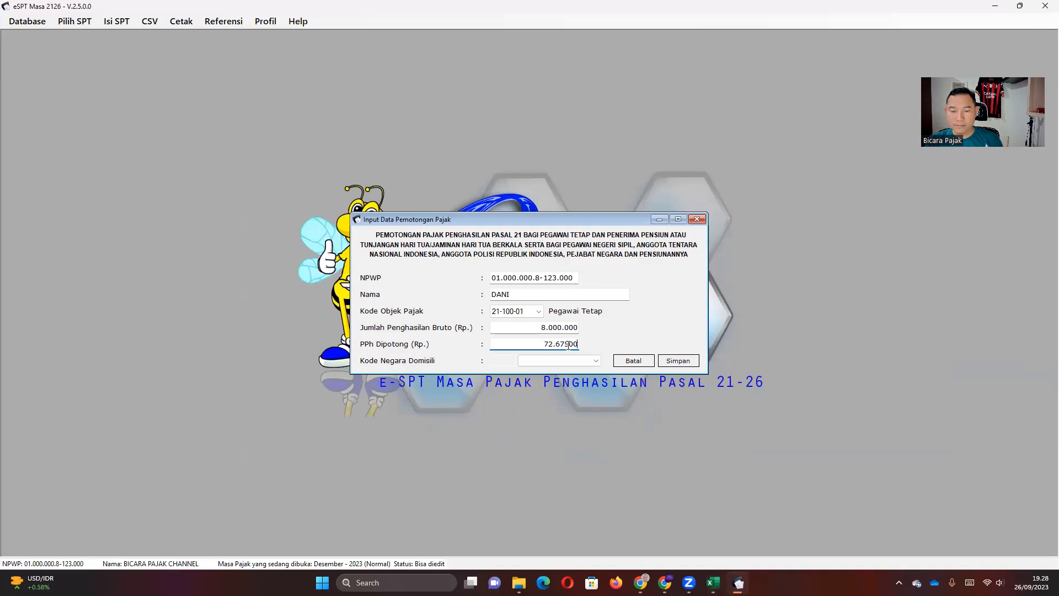
key("BackSpace")
key("BackSpace")
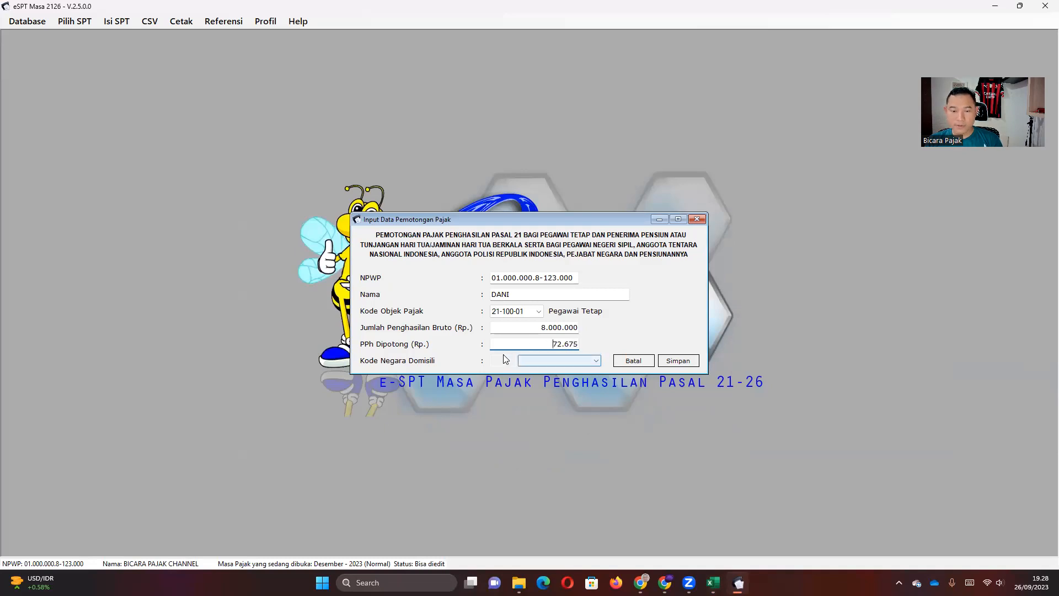
left_click(673, 362)
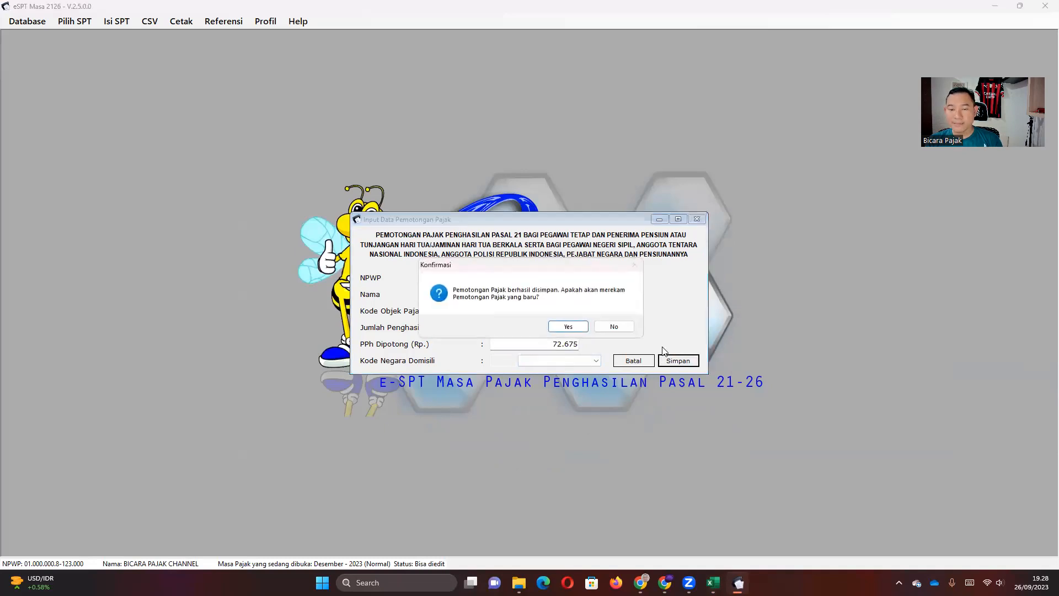
left_click(613, 327)
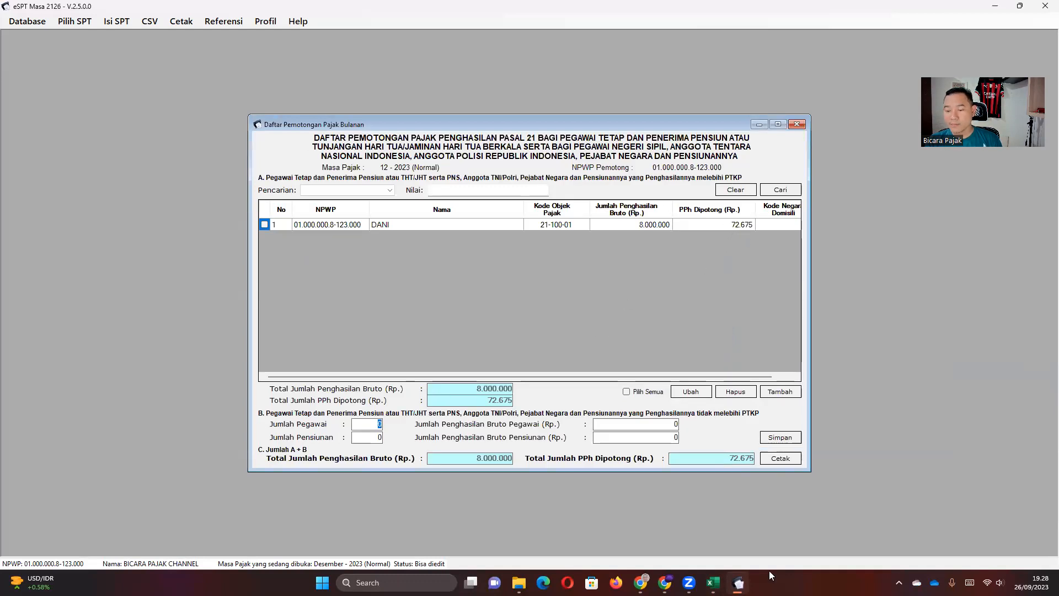
left_click(713, 582)
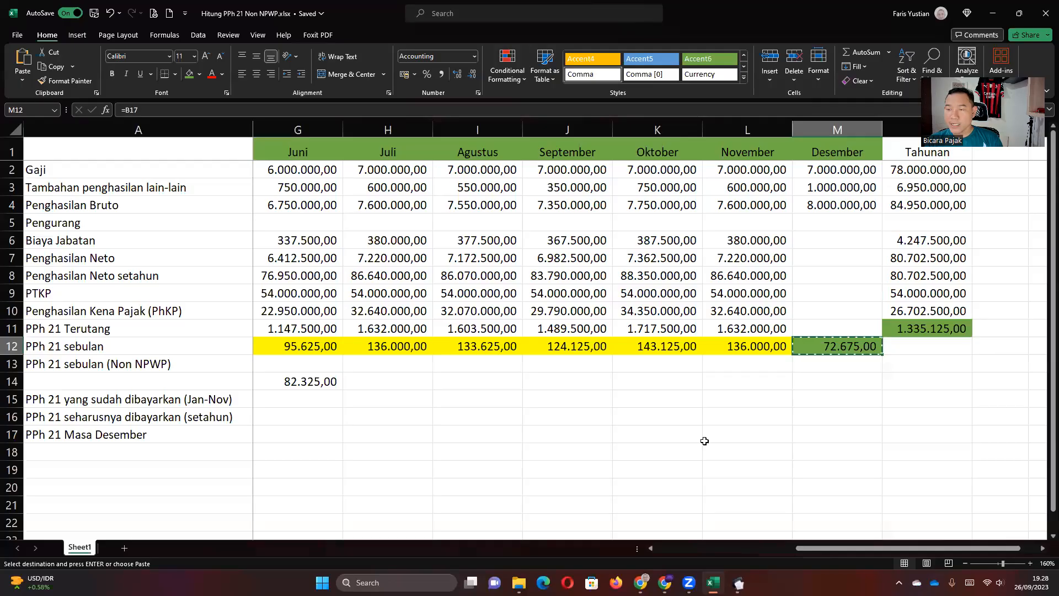
left_click(747, 348)
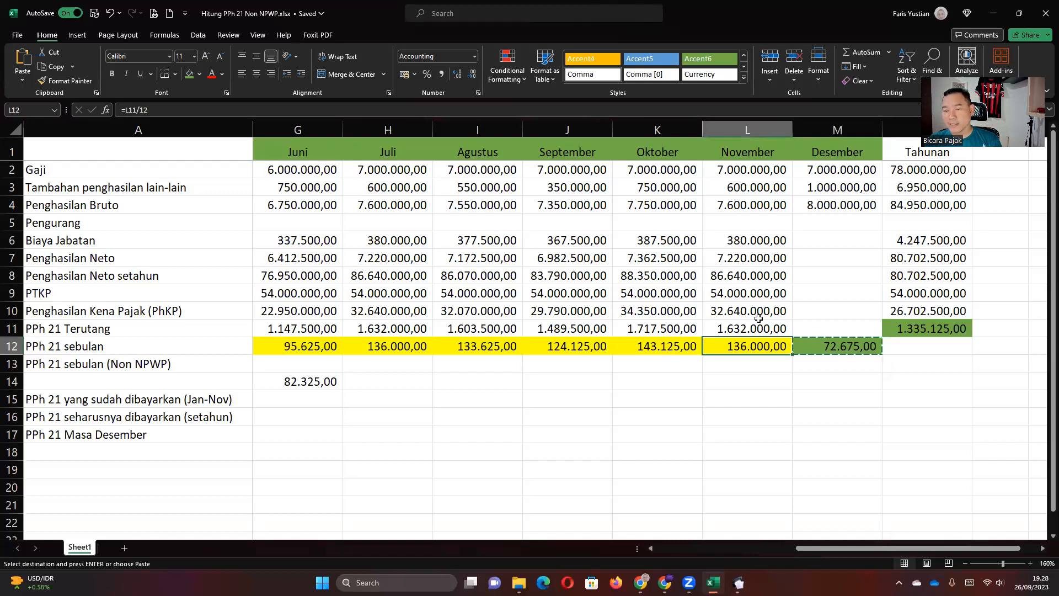
Review the withholding formulas and the Jan–Nov paid tax row totalling 1.262.450,00.
left_click(828, 343)
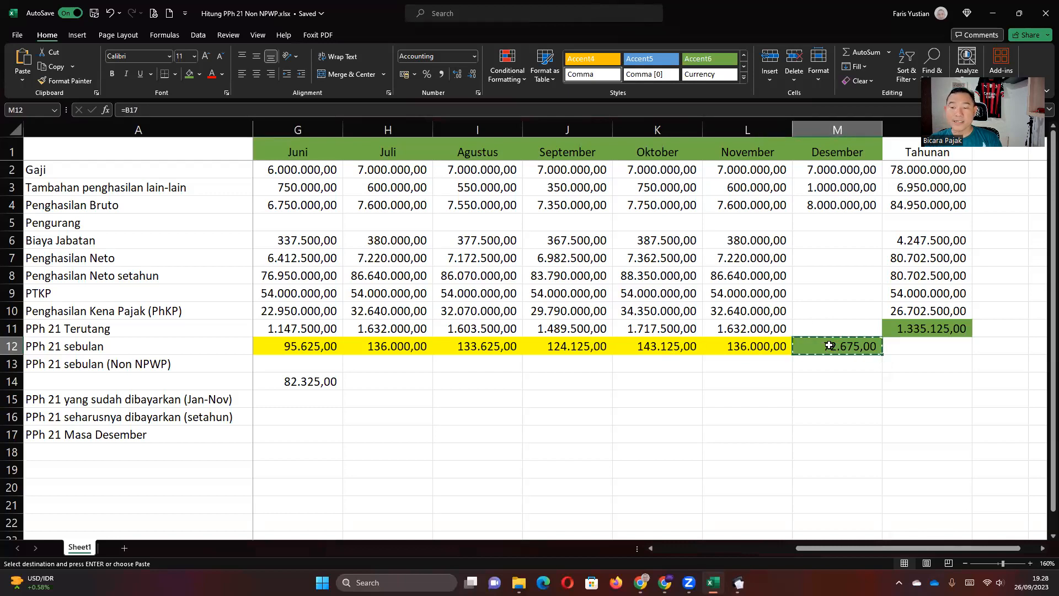
left_click(909, 330)
left_click(511, 348)
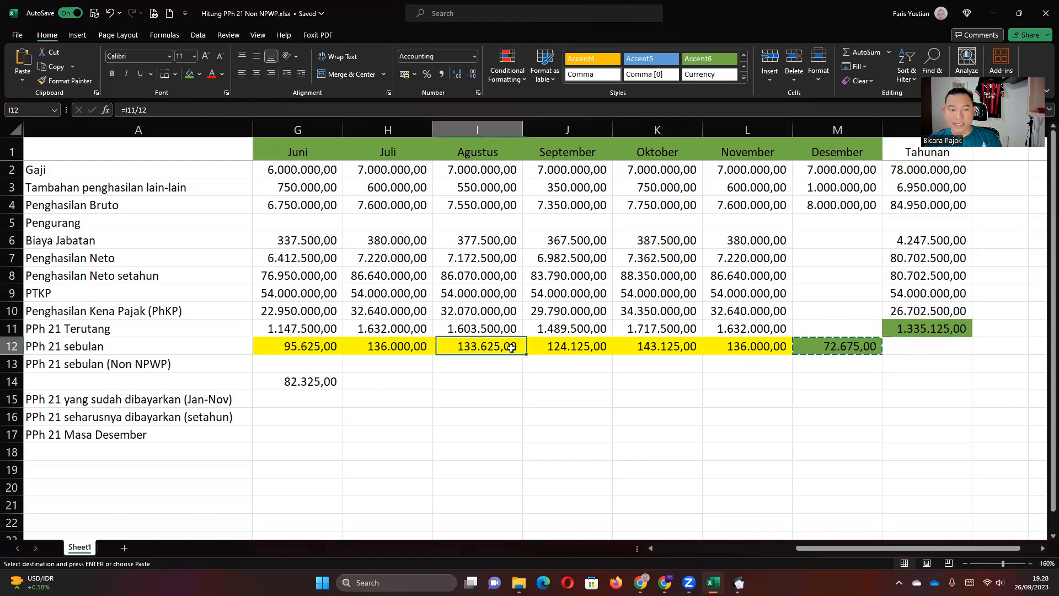
left_click(286, 401)
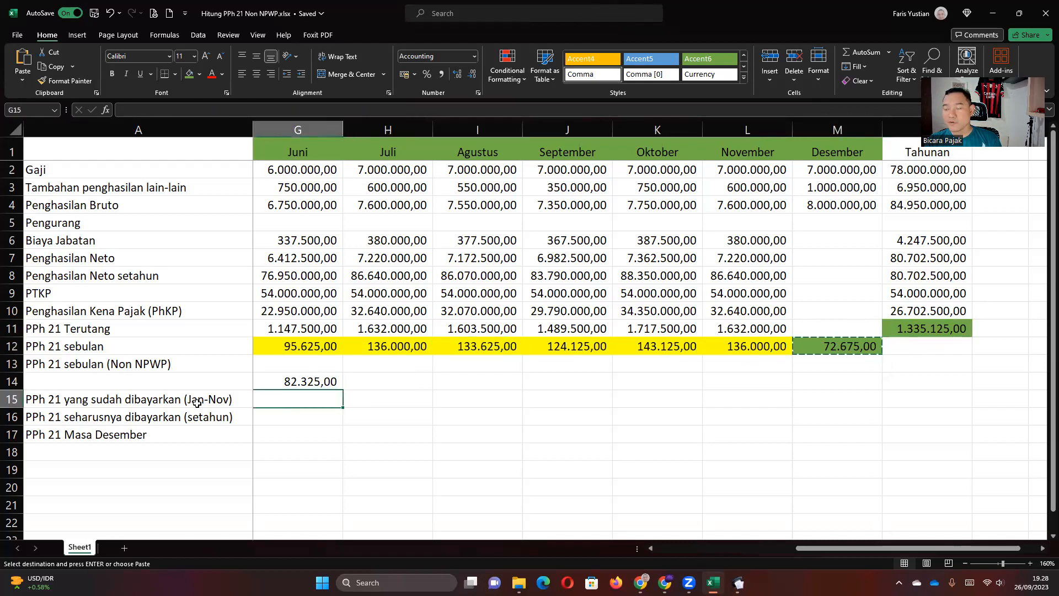
key("Left")
key("Left")
key("Left")
key("Left")
key("Left")
key("Left")
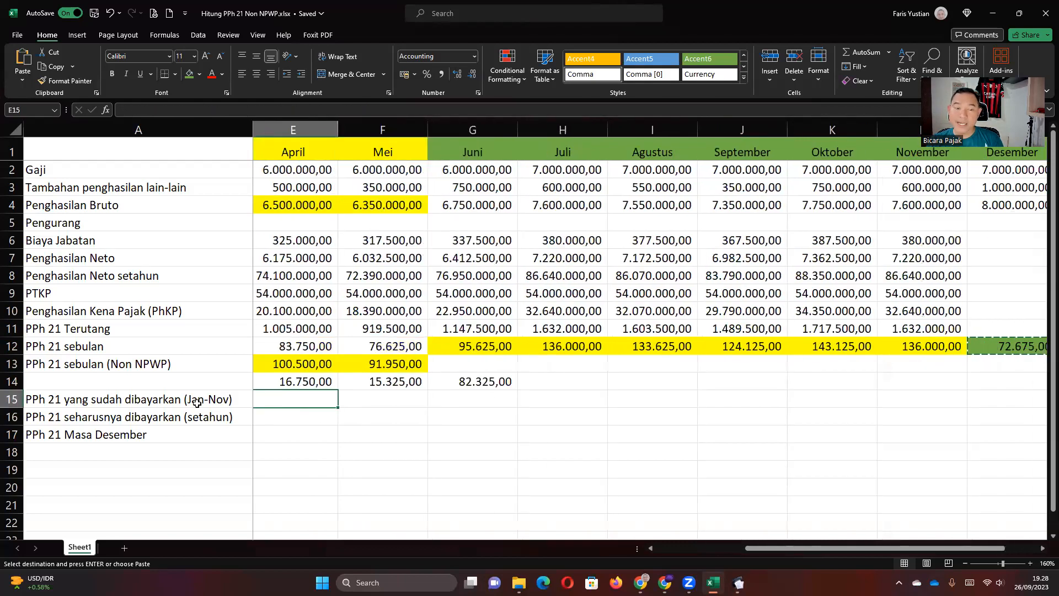
key("Right")
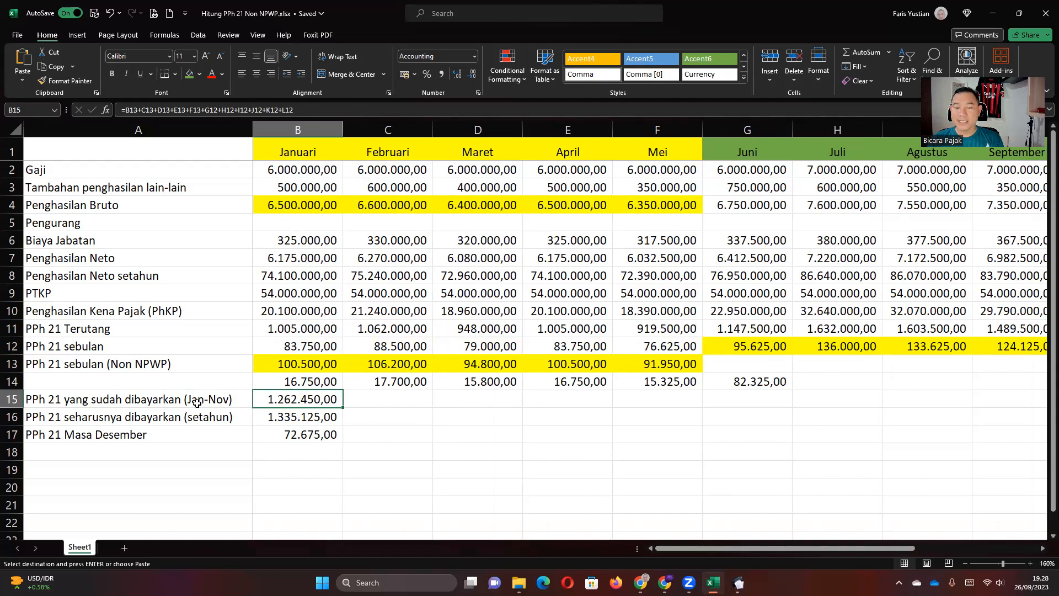
key("Right")
key("Right")
key("Right")
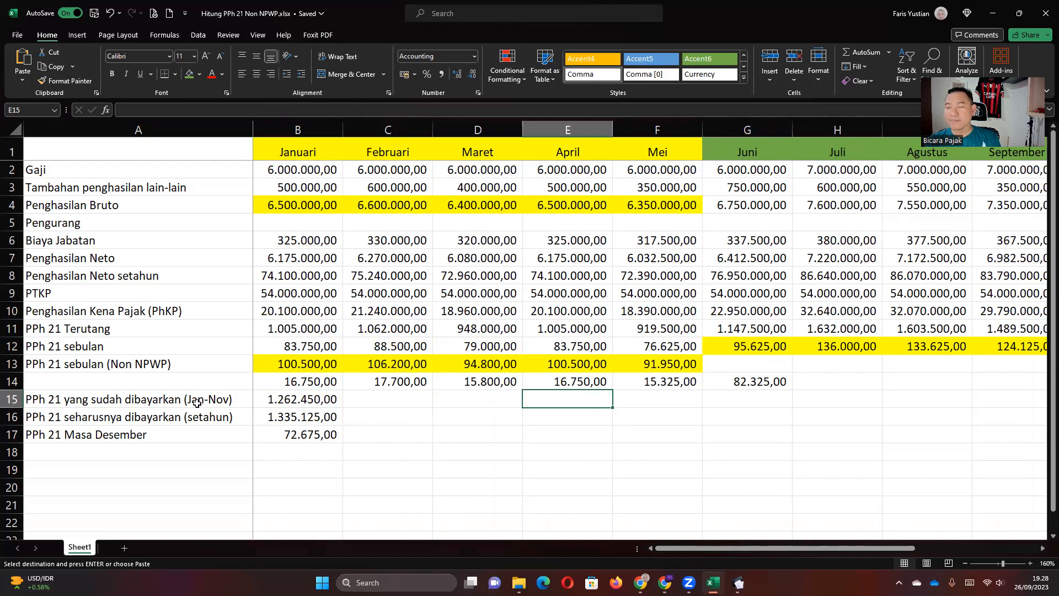
key("Right")
key("Right")
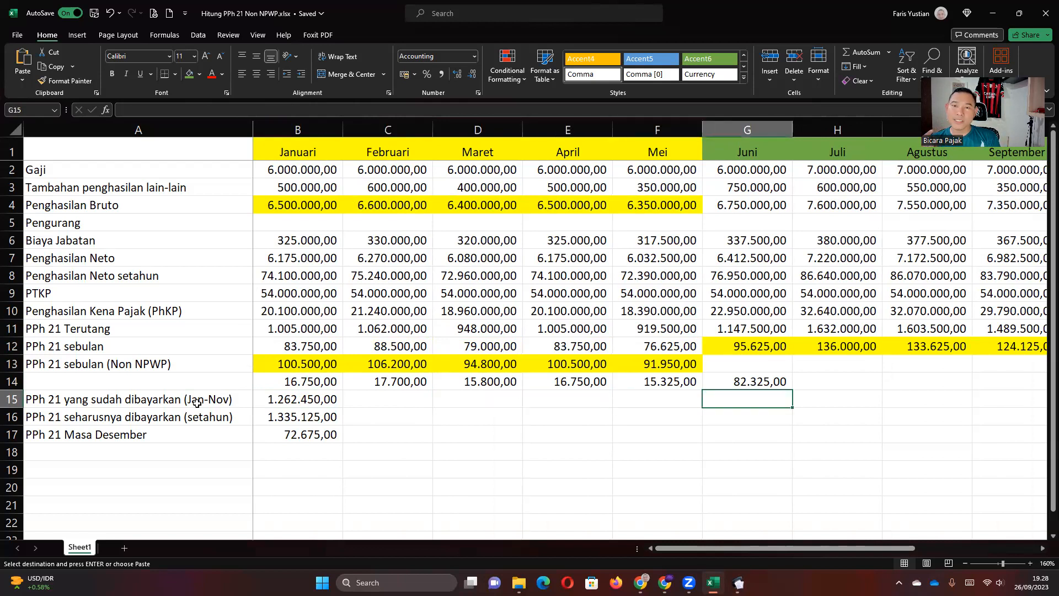
key("Right")
key("Right")
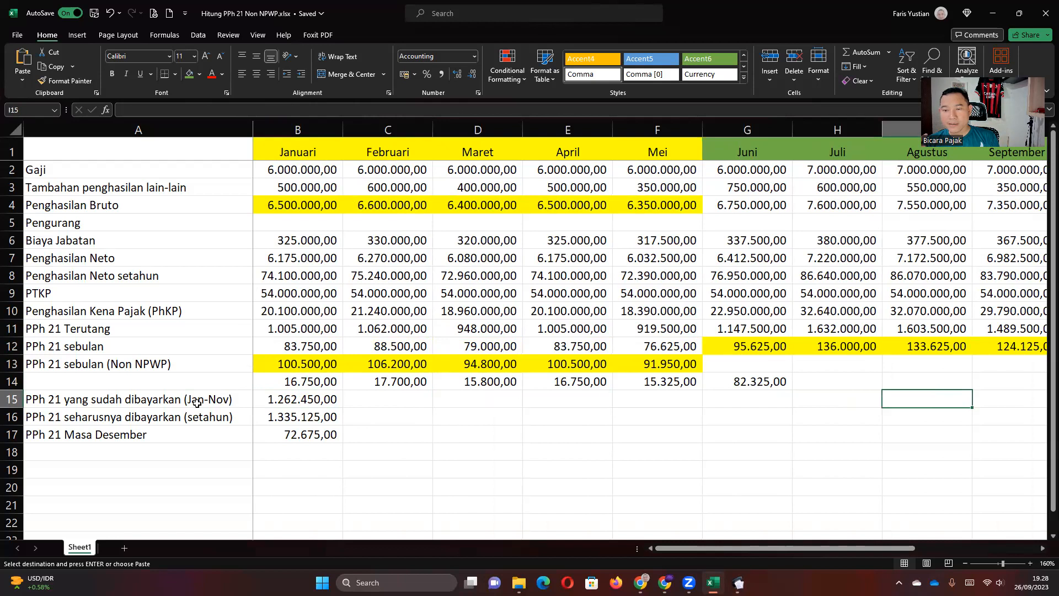
key("Right")
key("Right")
key("Right")
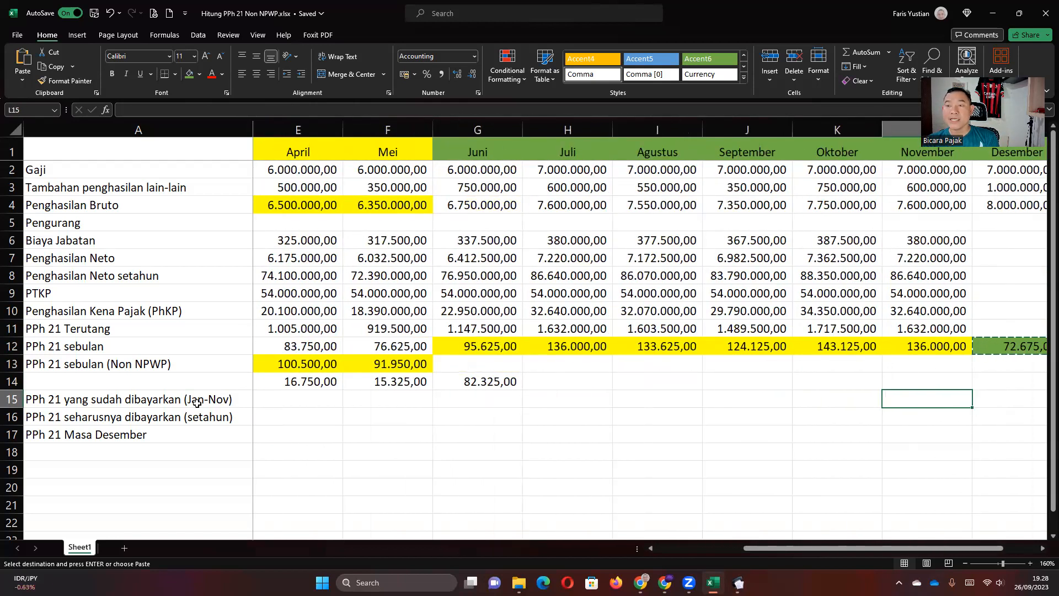
key("Right")
key("Right")
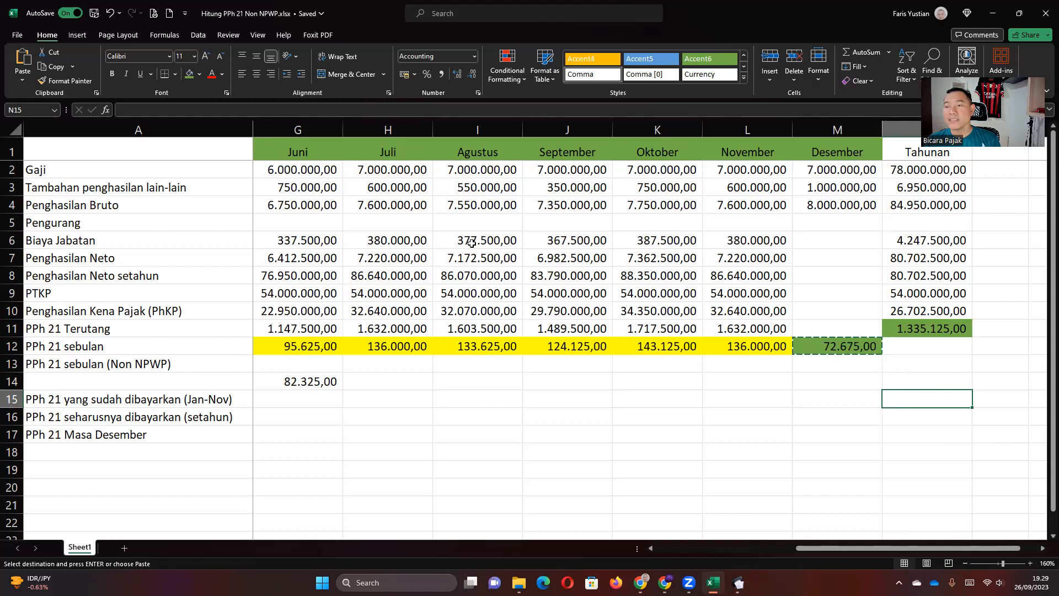
Check the gross income formulas and step along the full-year tax row and row 16.
left_click(836, 204)
left_click(756, 203)
left_click(827, 379)
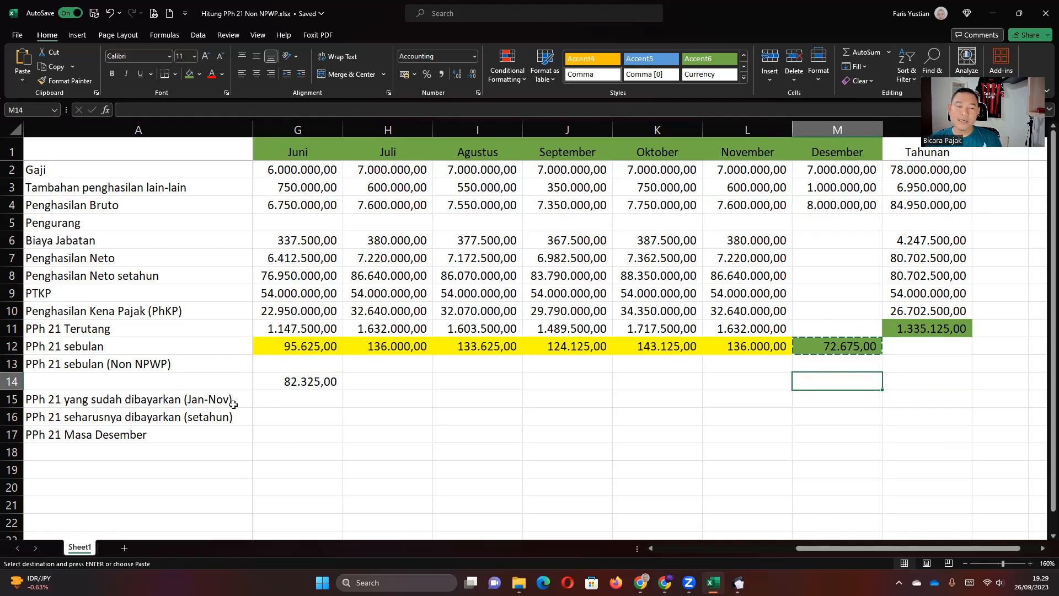
left_click(298, 413)
key("Left")
key("Left")
key("Left")
key("Left")
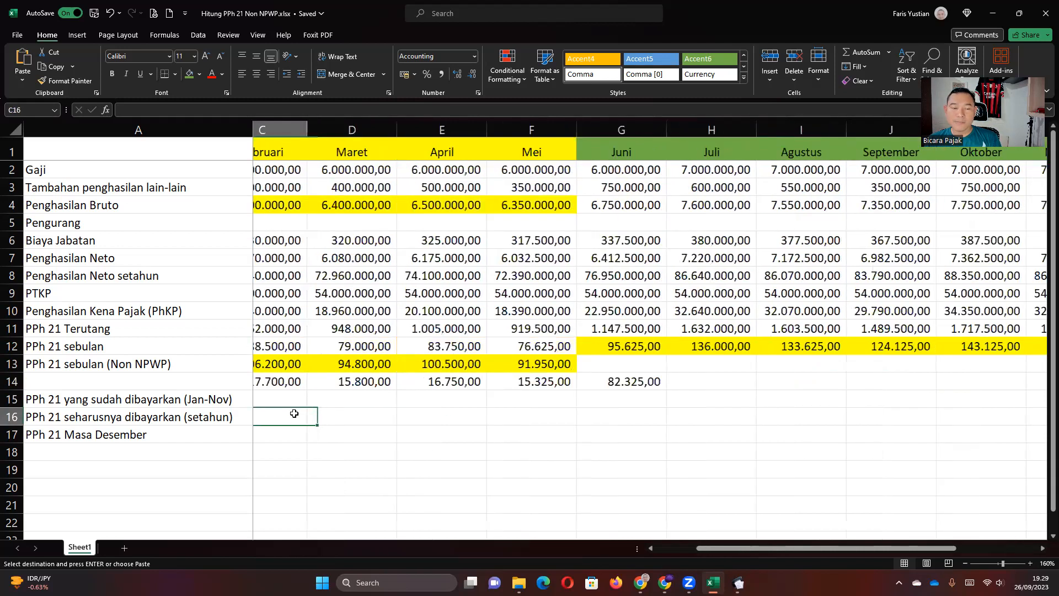
key("Left")
key("Left")
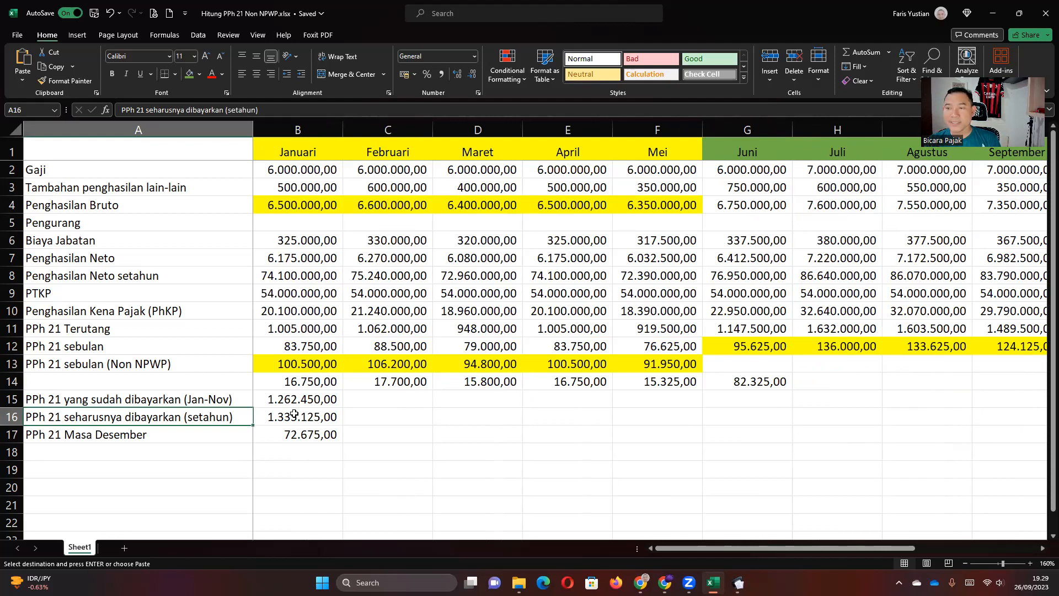
key("Right")
key("Right")
key("Right")
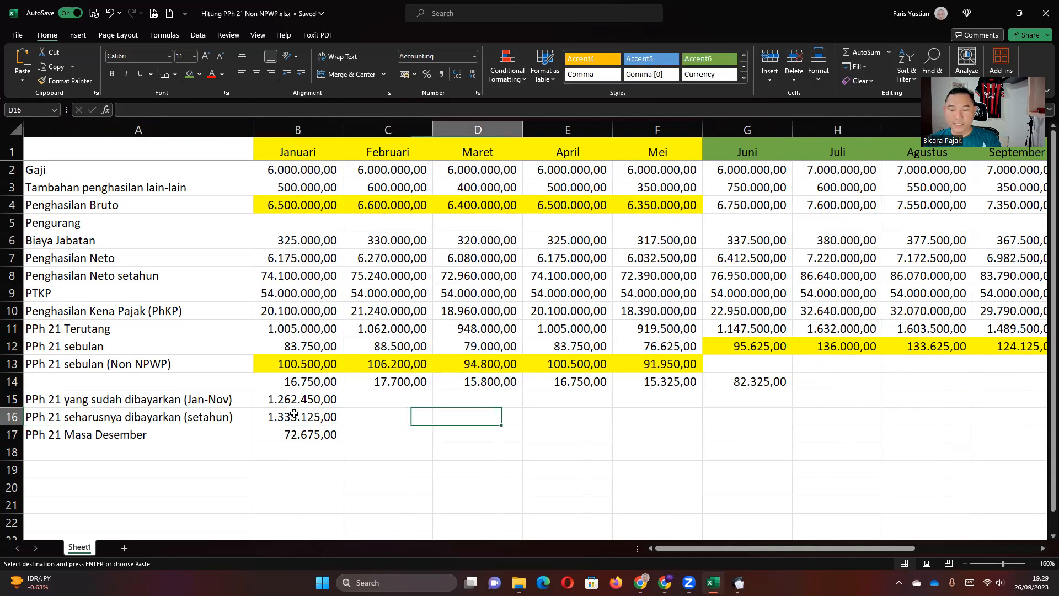
key("Right")
left_click(739, 582)
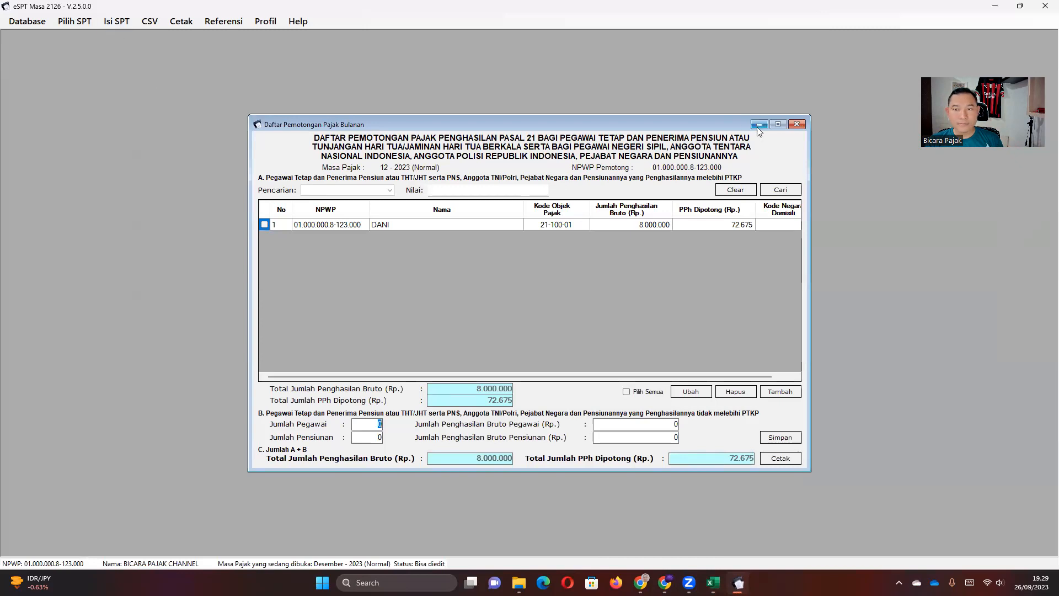
Close the monthly withholding list and briefly view the Satu Tahun Pajak withholding list.
left_click(796, 124)
left_click(118, 22)
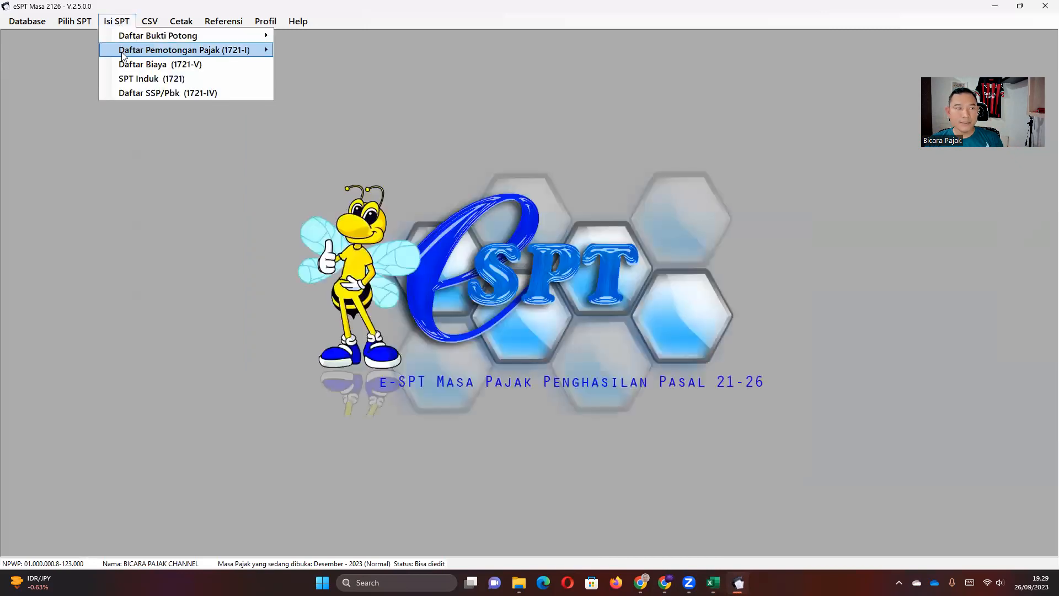
mouse_move(212, 54)
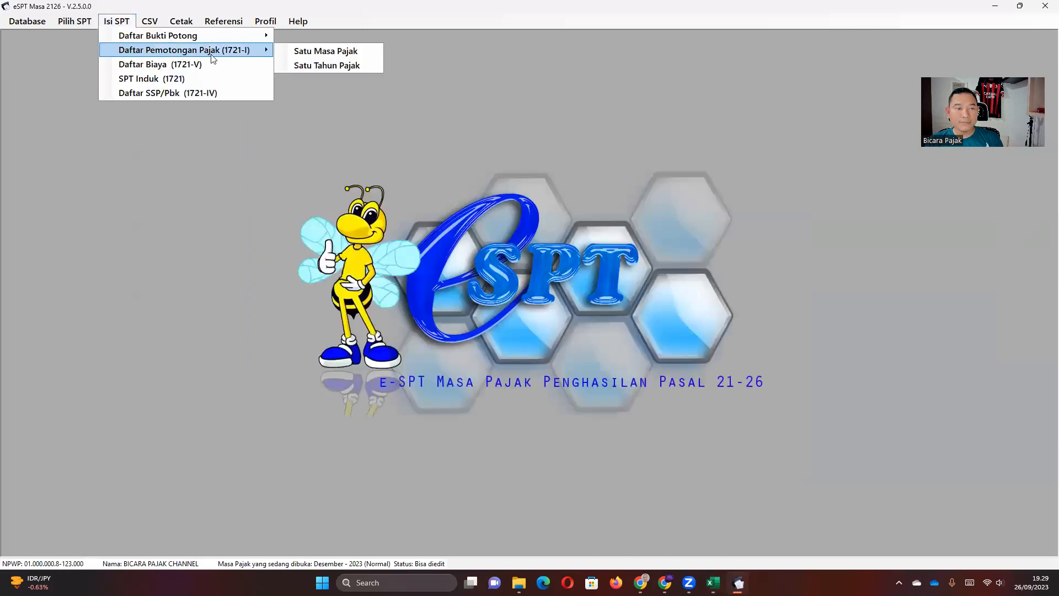
left_click(306, 64)
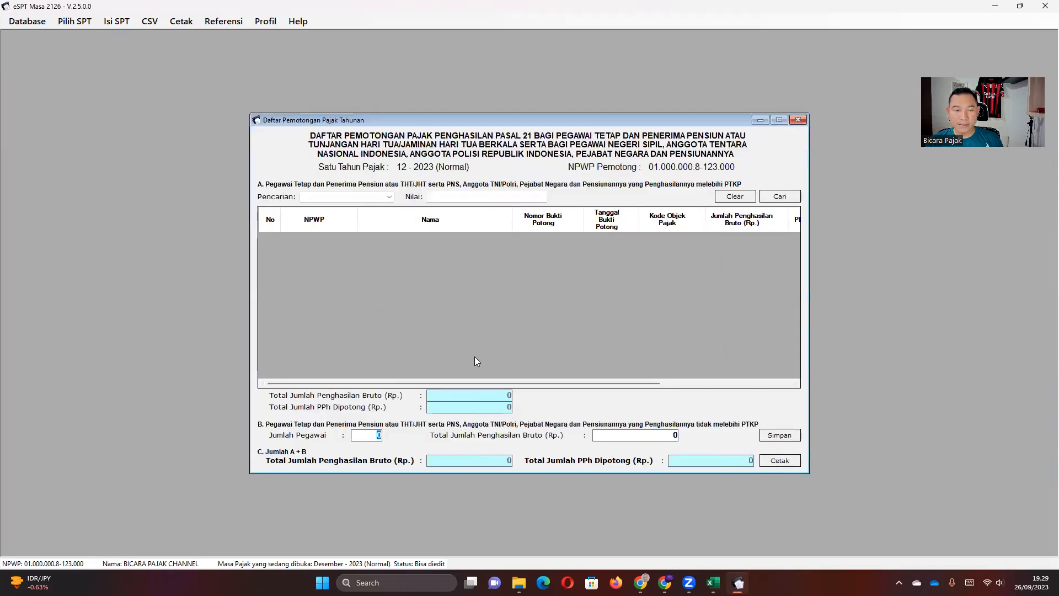
left_click(798, 120)
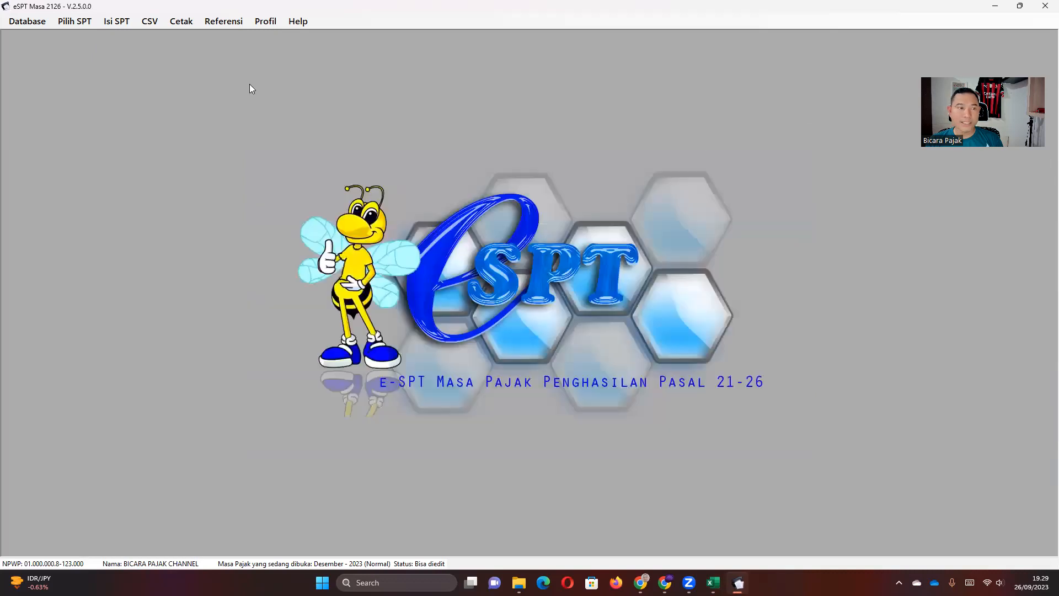
Open the Daftar Bukti Potong A1 list for period 12-2023.
left_click(109, 21)
mouse_move(131, 36)
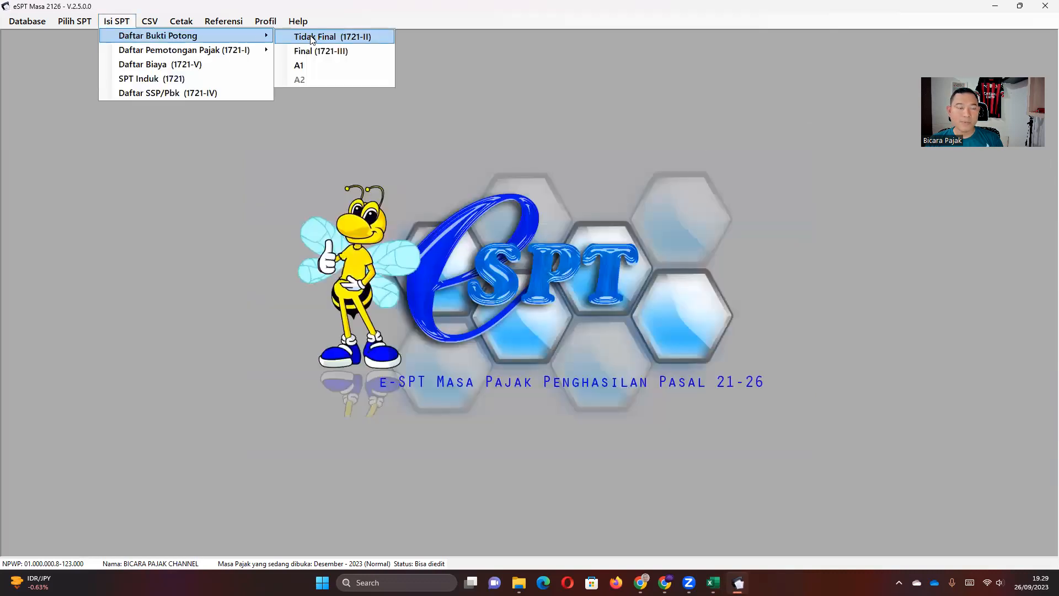
left_click(320, 65)
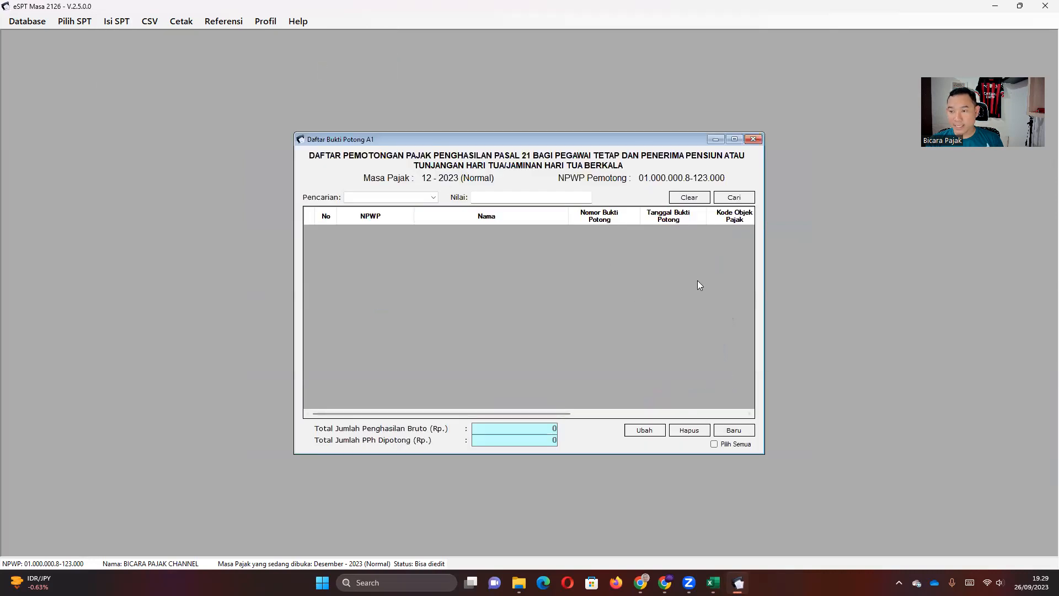
Start a new A1 slip with the employee's NPWP, NIK, name and address, then view B.1 Rincian Penghasilan.
left_click(732, 431)
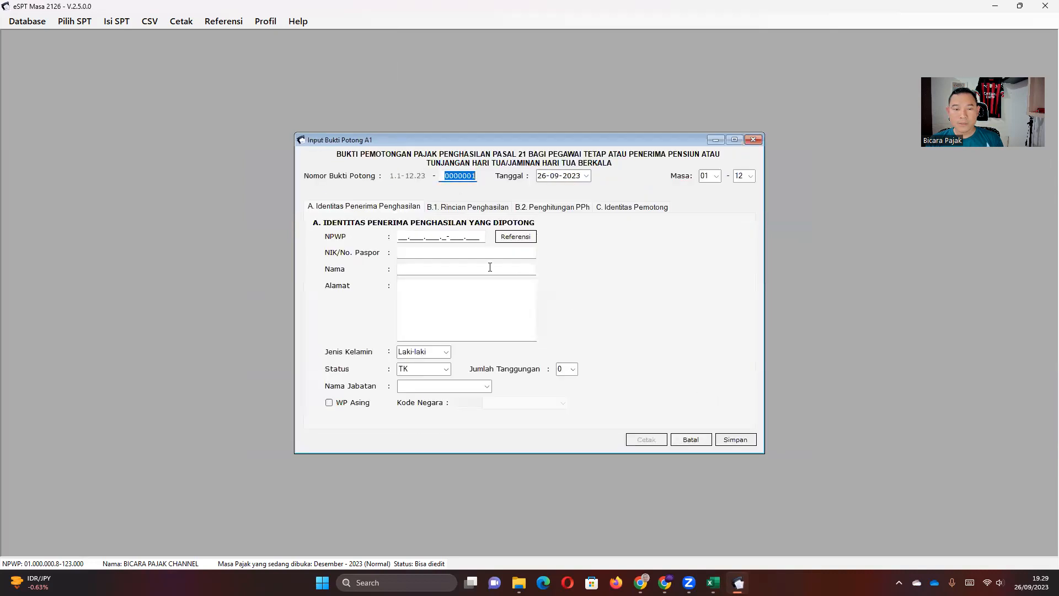
left_click(406, 235)
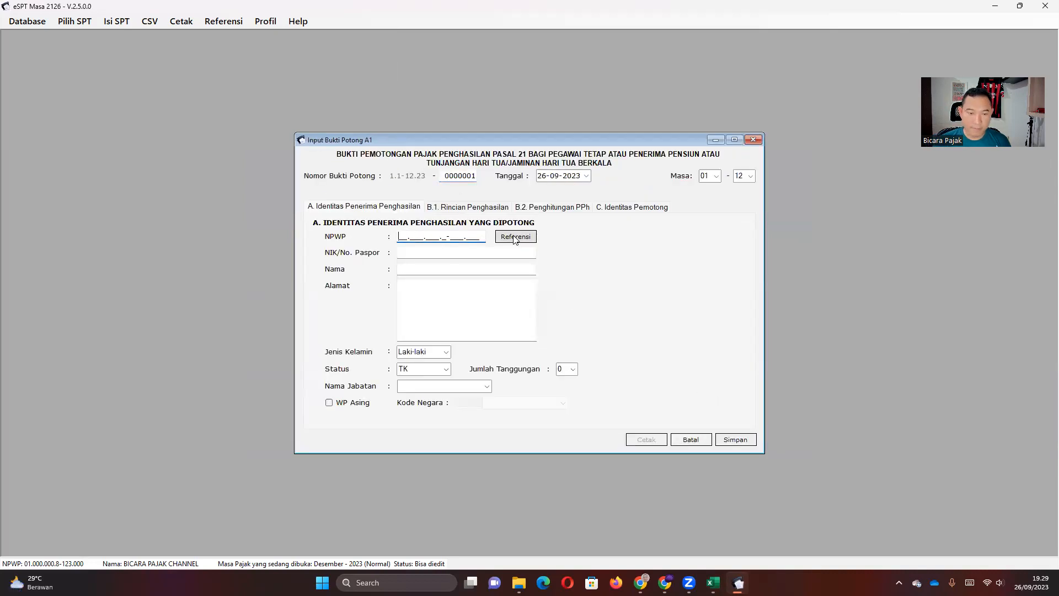
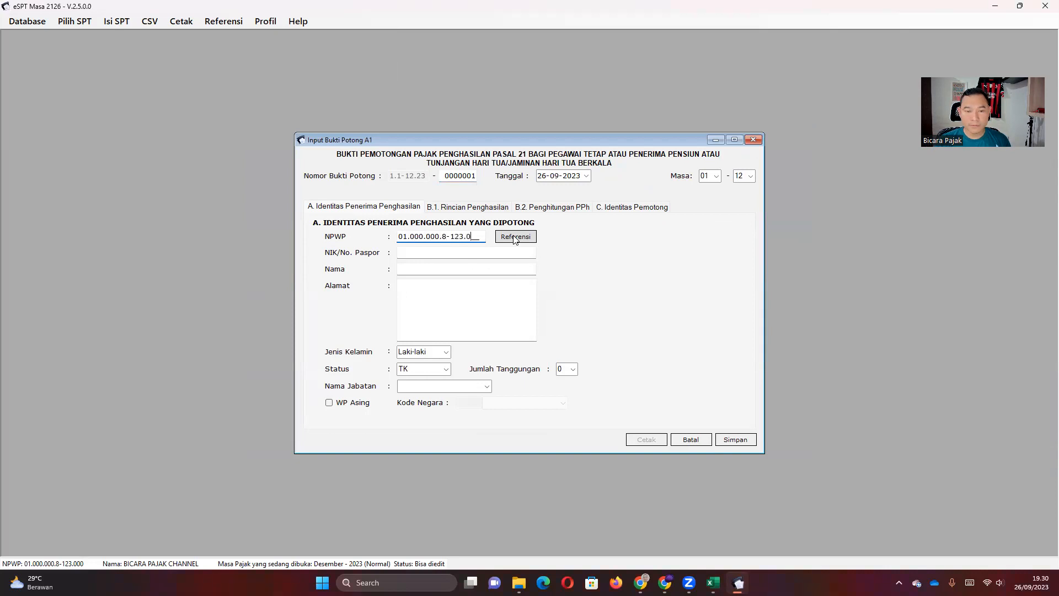
key("Tab")
key("Tab")
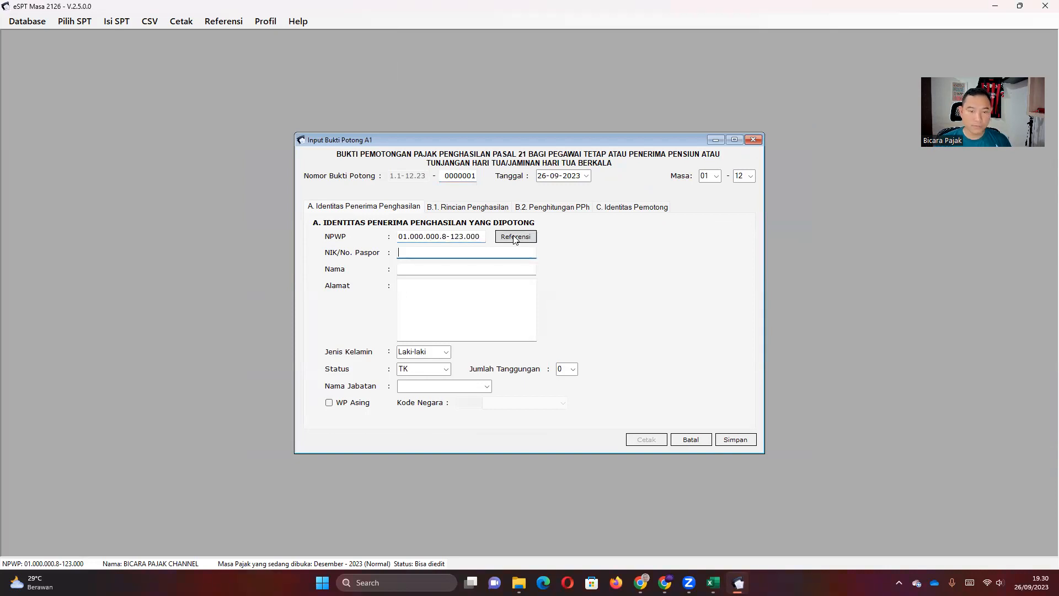
type("1111111111111111")
key("Tab")
type("DANI")
key("Tab")
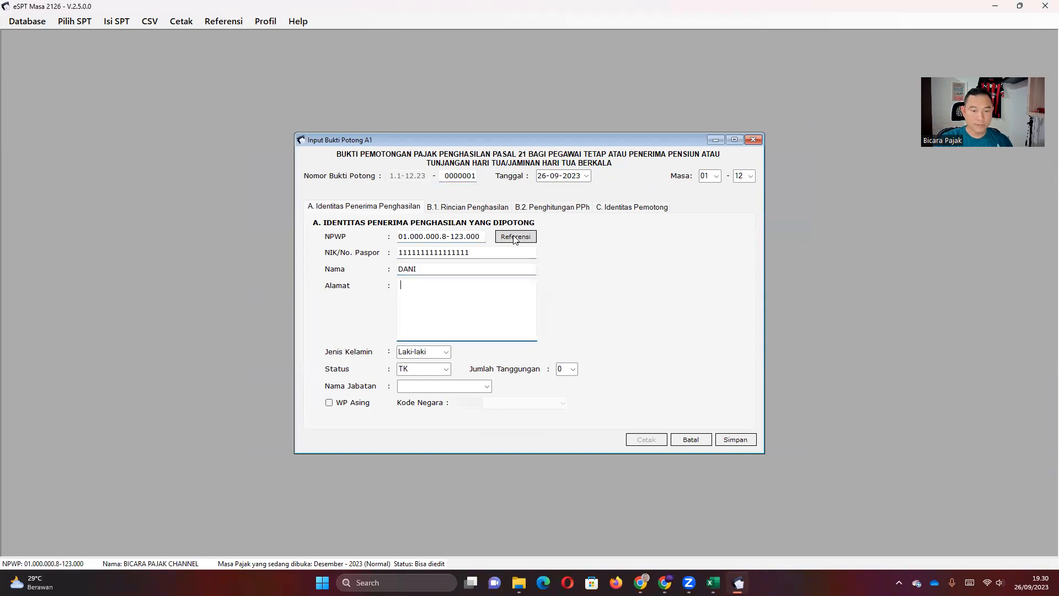
type("BEKASI")
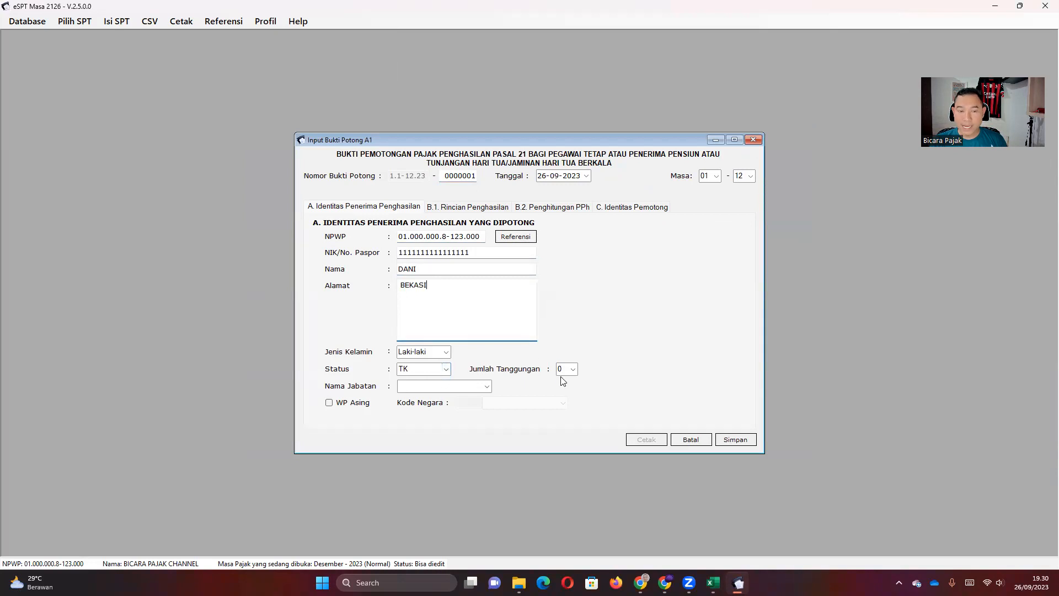
left_click(454, 208)
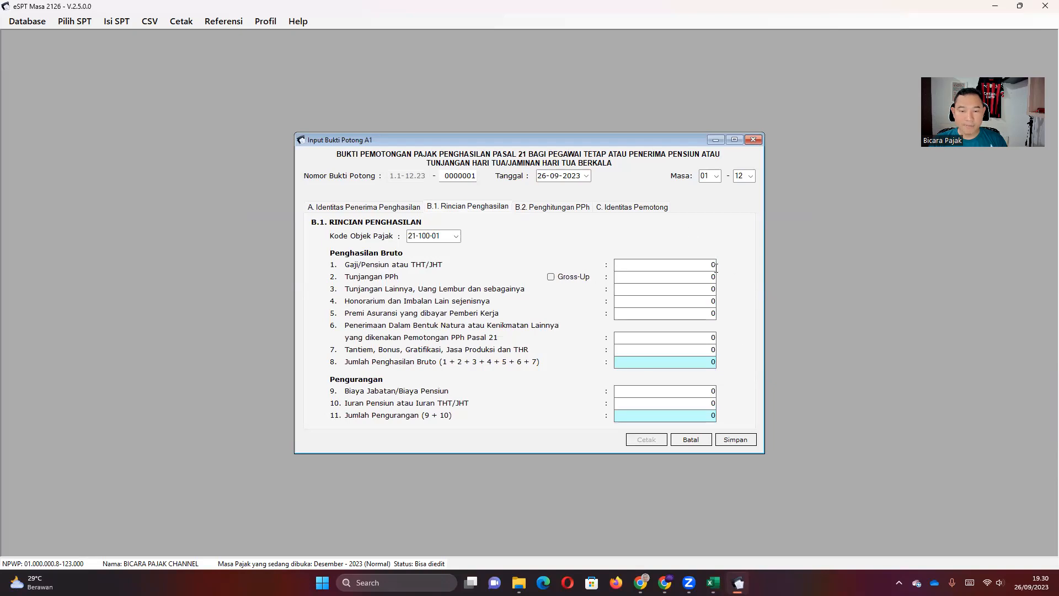
Enter the yearly salary of 78.000.000 from Excel cell N2 into the A1 slip.
left_click(713, 583)
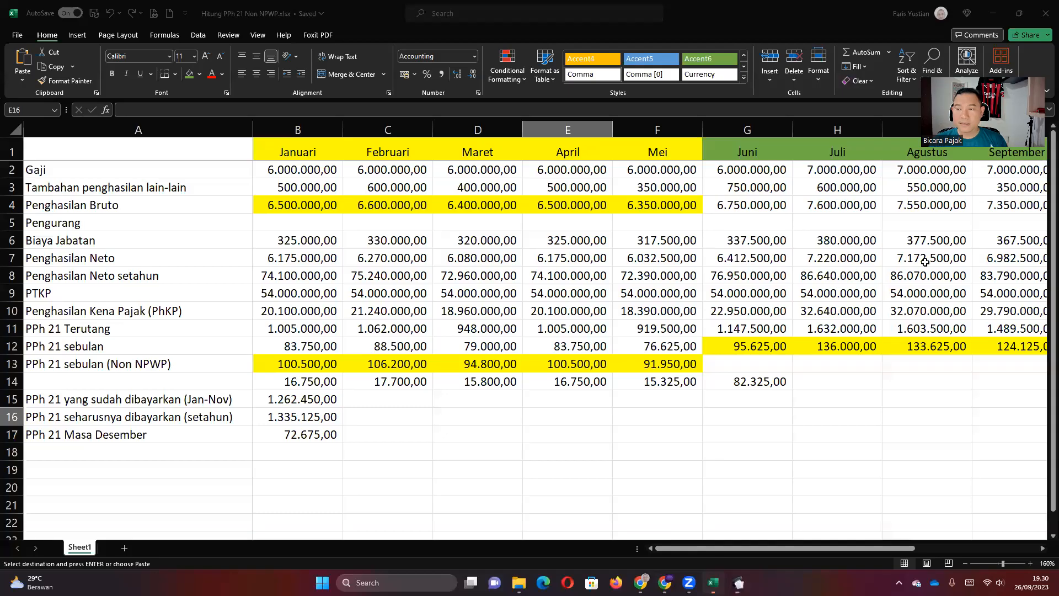
left_click(747, 212)
key("Right")
key("Right")
key("Right")
key("Right")
key("Right")
key("Right")
key("Right")
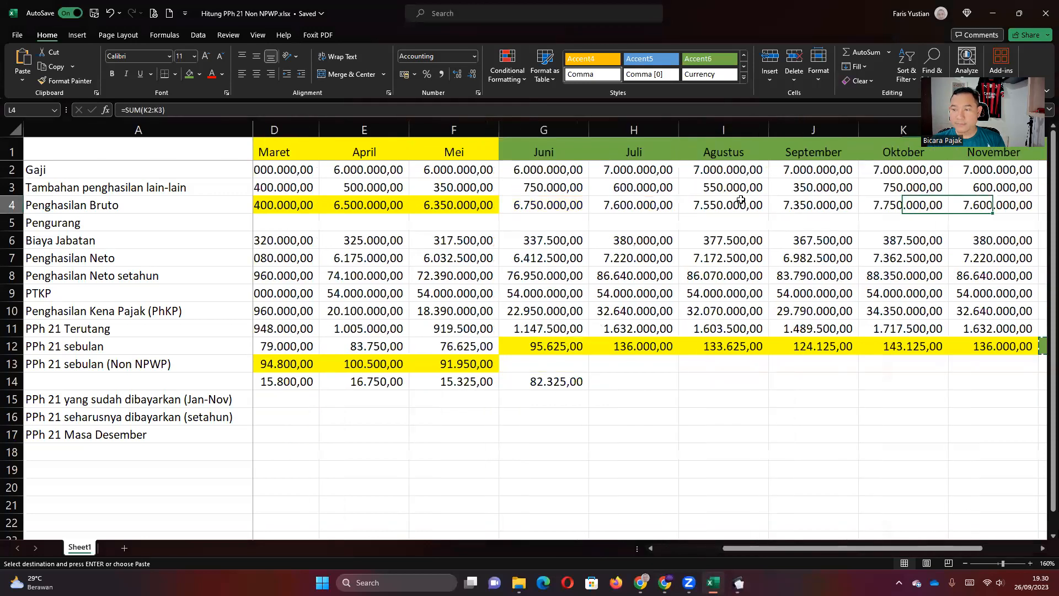
key("Right")
key("Left")
key("Up")
key("Up")
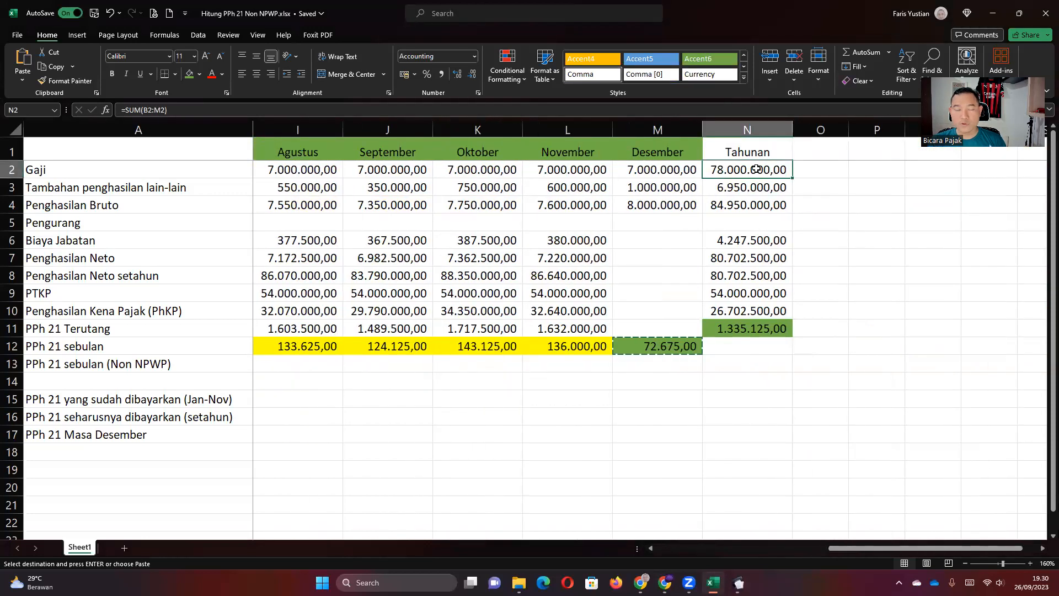
left_click(739, 583)
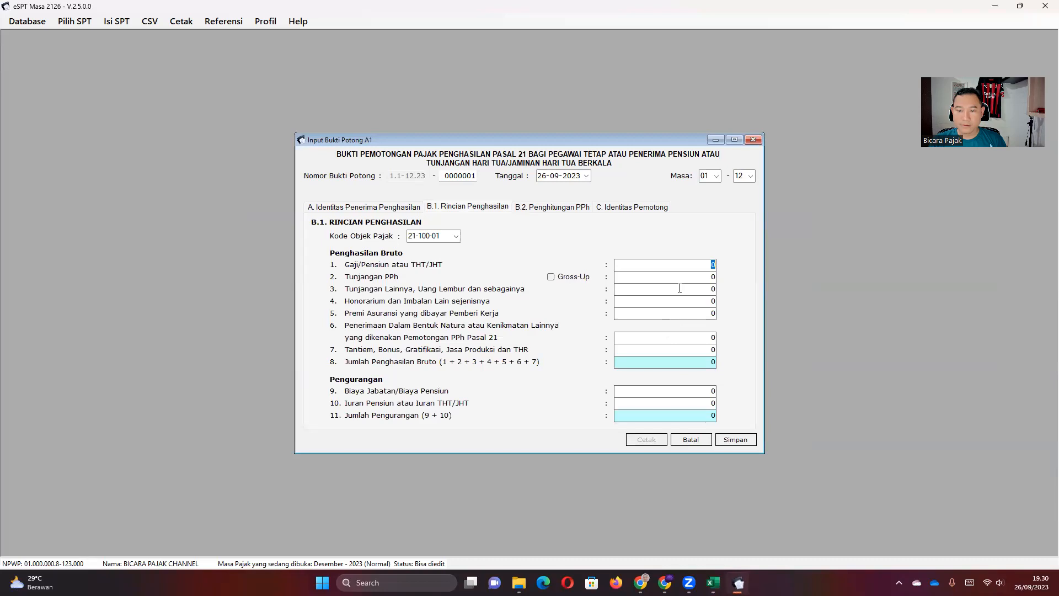
type("78000000")
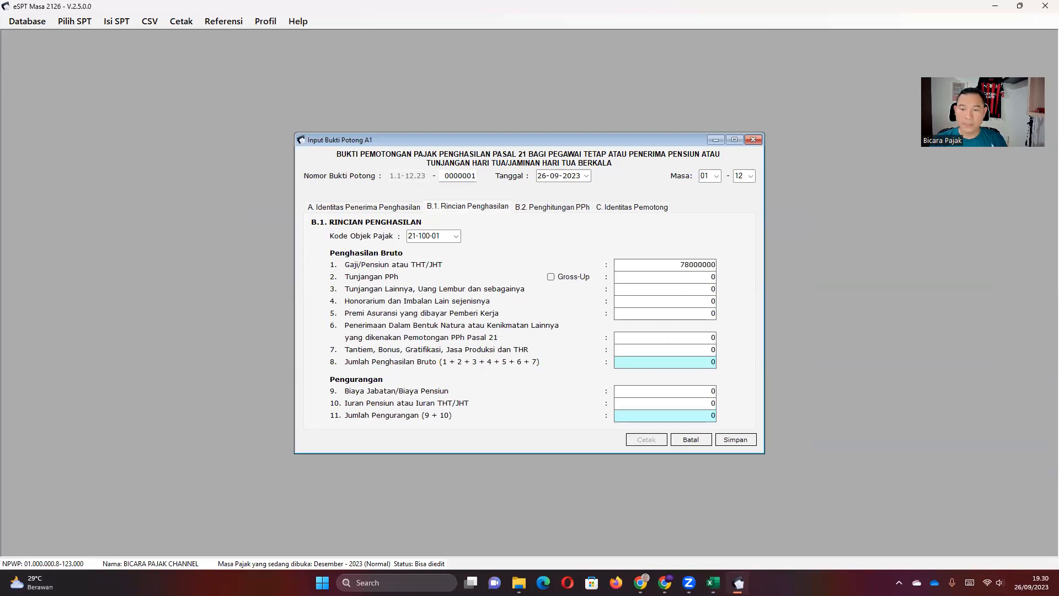
key("Tab")
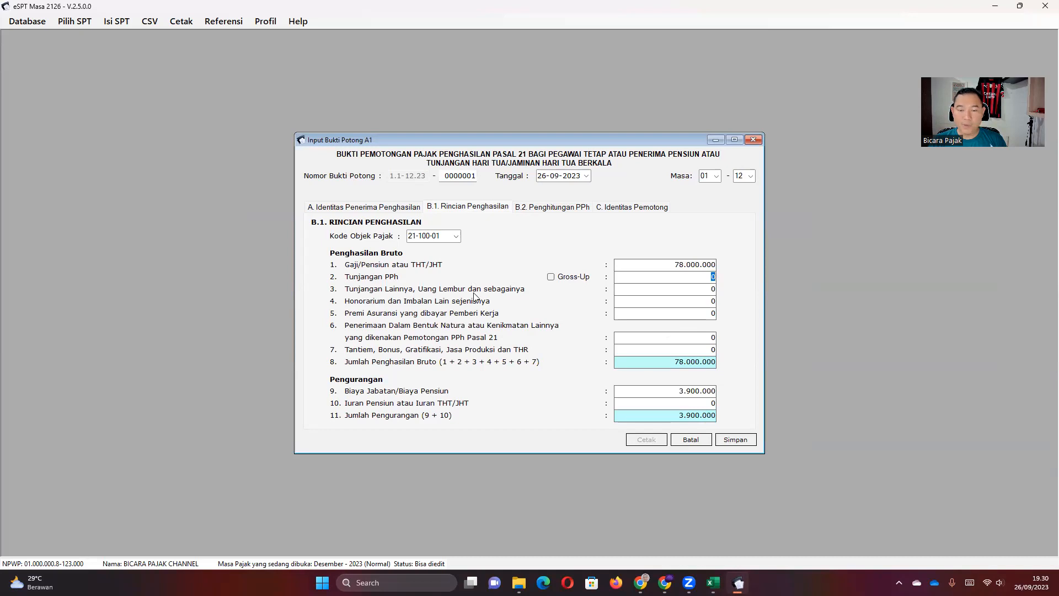
Enter the 6.950.000 allowance as the second income amount on the slip.
left_click(713, 582)
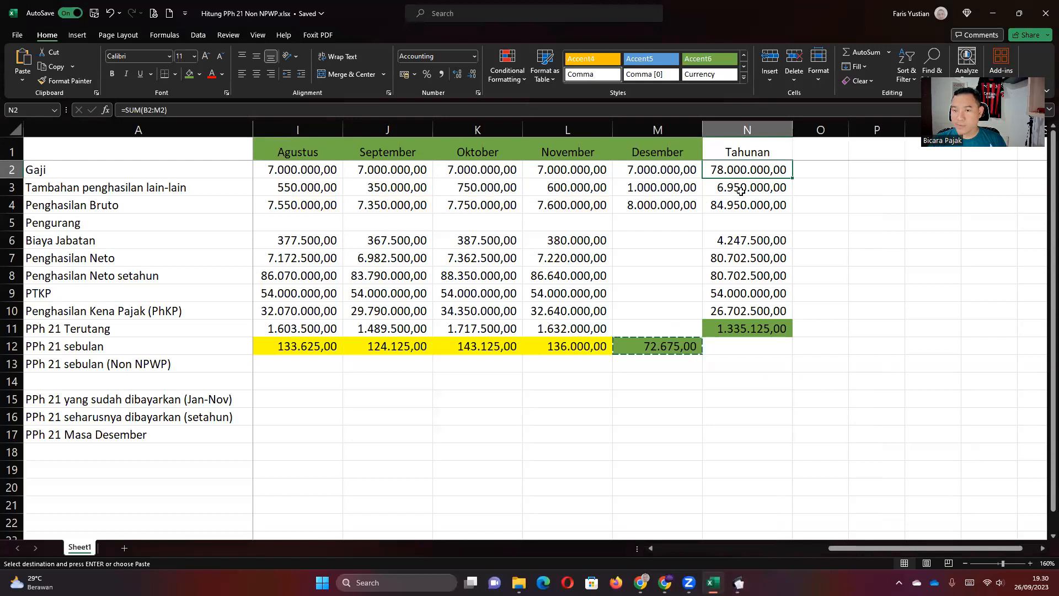
left_click(739, 582)
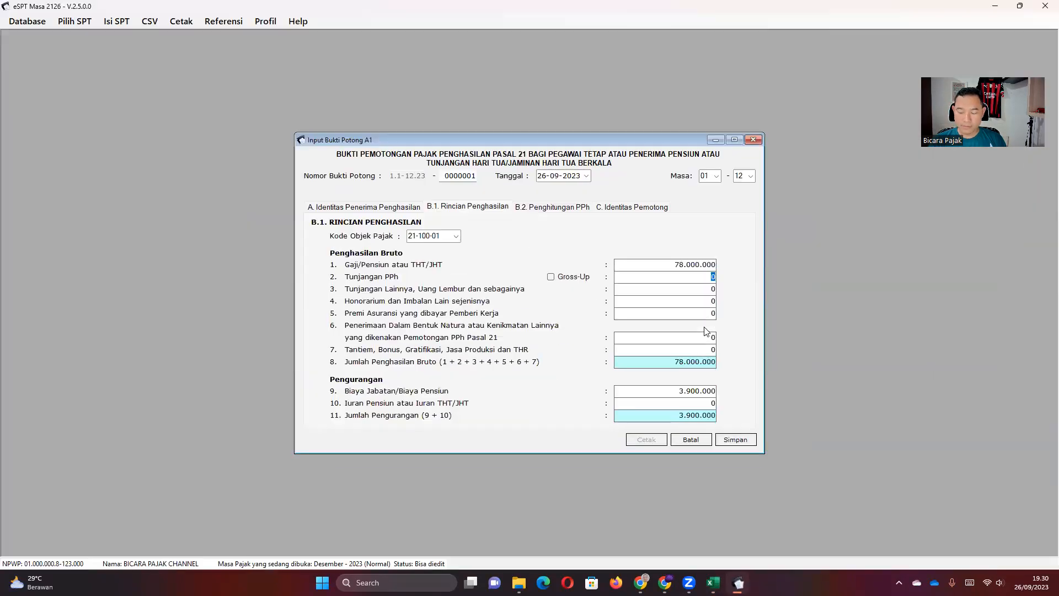
type("69")
type("50.000")
key("Tab")
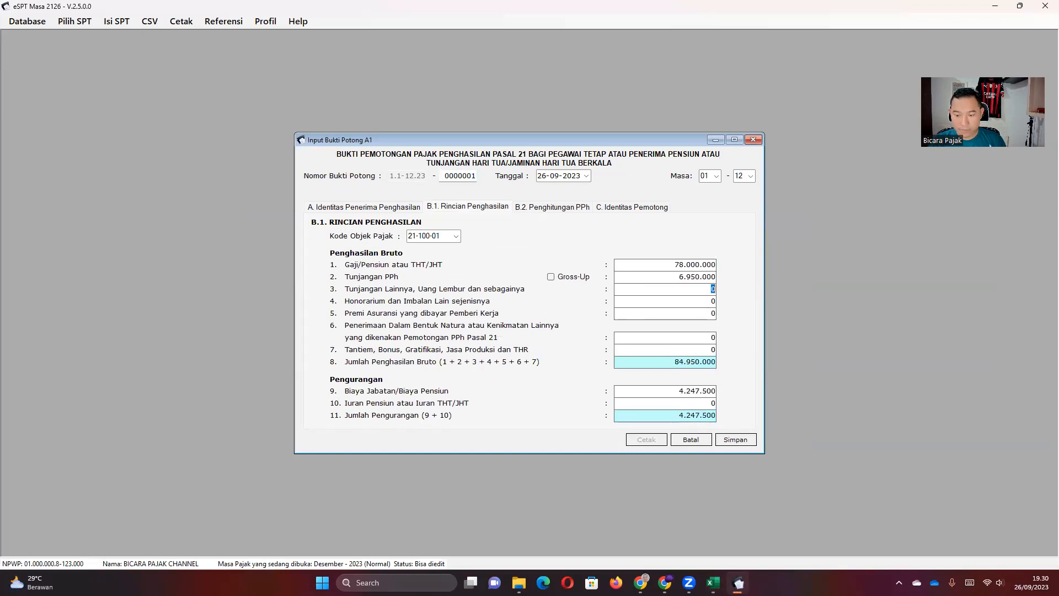
key("alt+Tab")
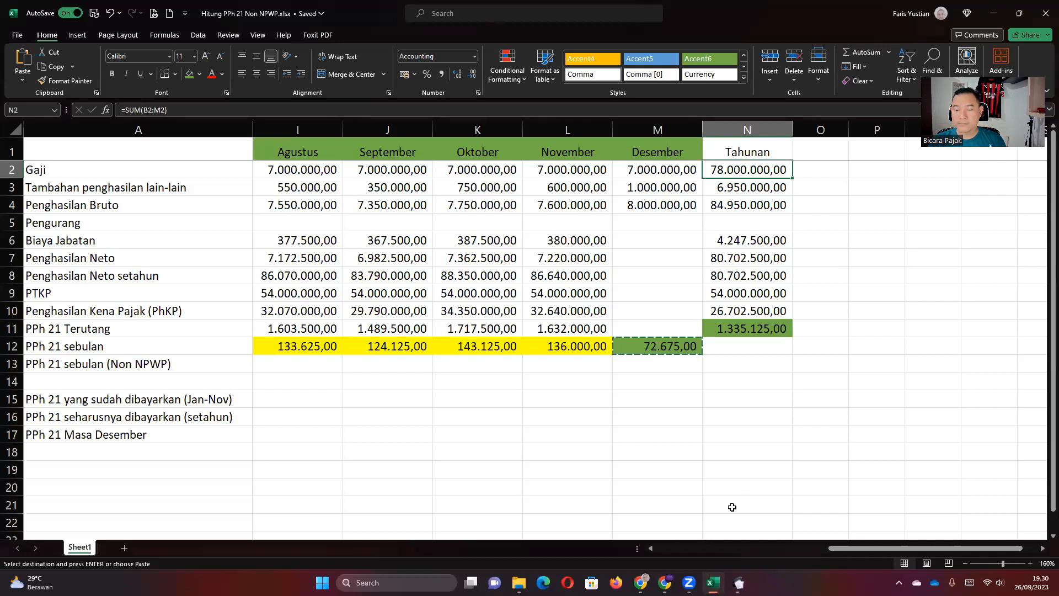
key("alt+Tab")
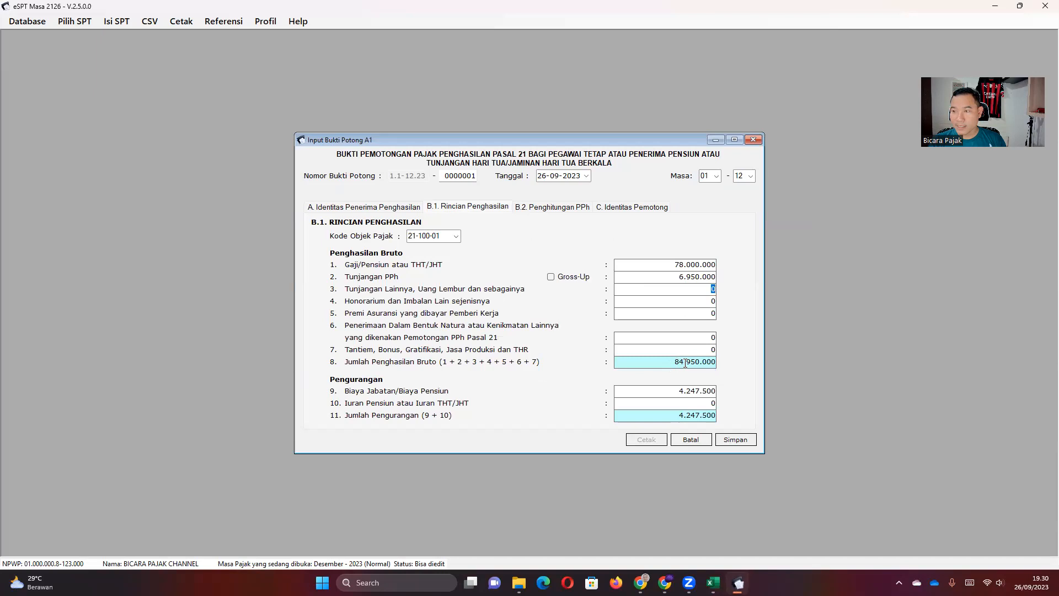
Compare the 84.950.000 gross total and Biaya Jabatan with Excel, then review tab B.2 Penghitungan PPh.
left_click(713, 582)
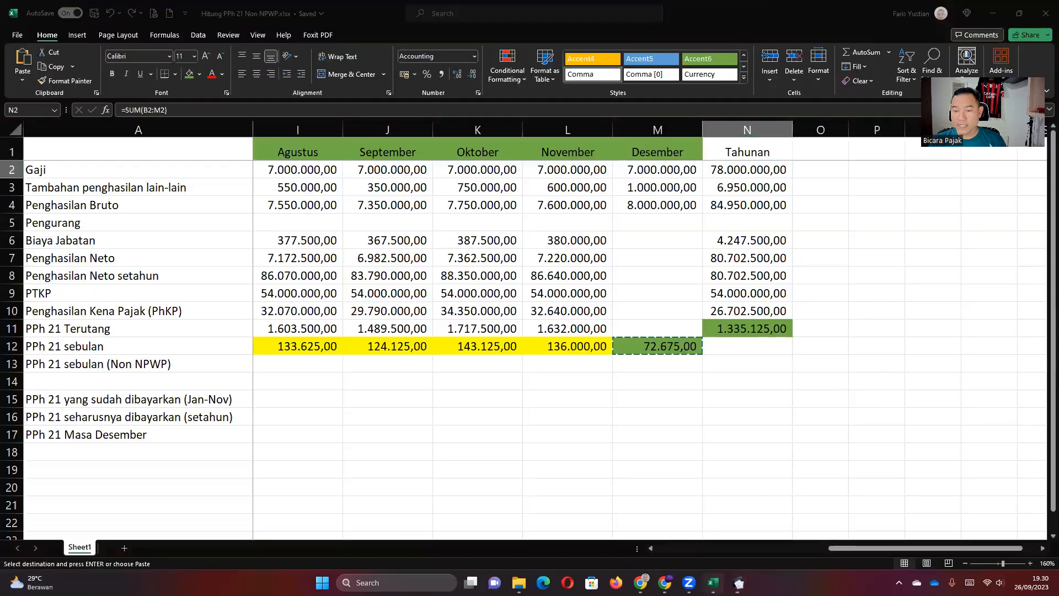
left_click(732, 209)
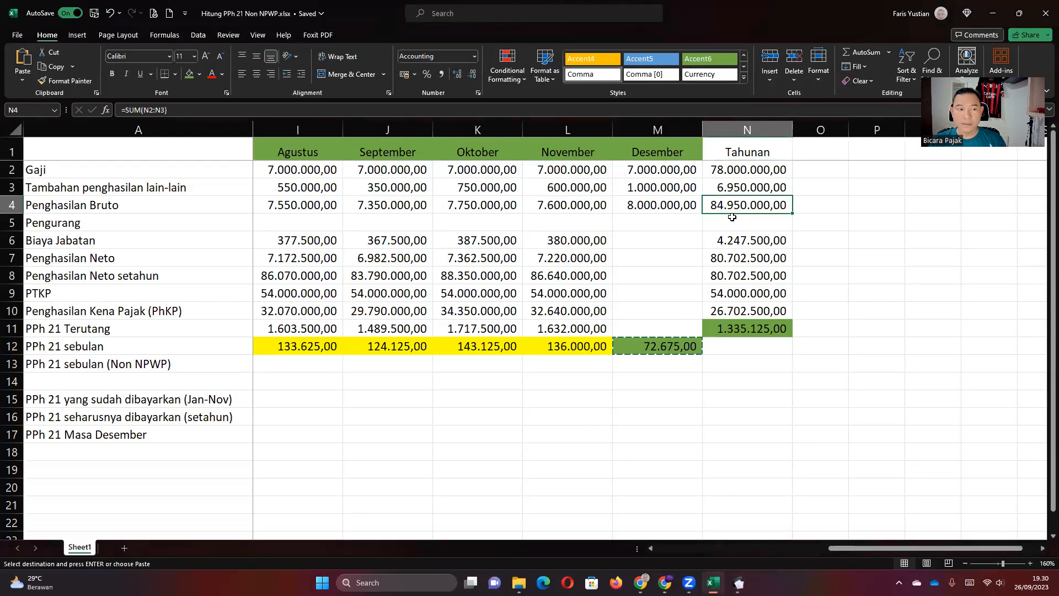
left_click(739, 582)
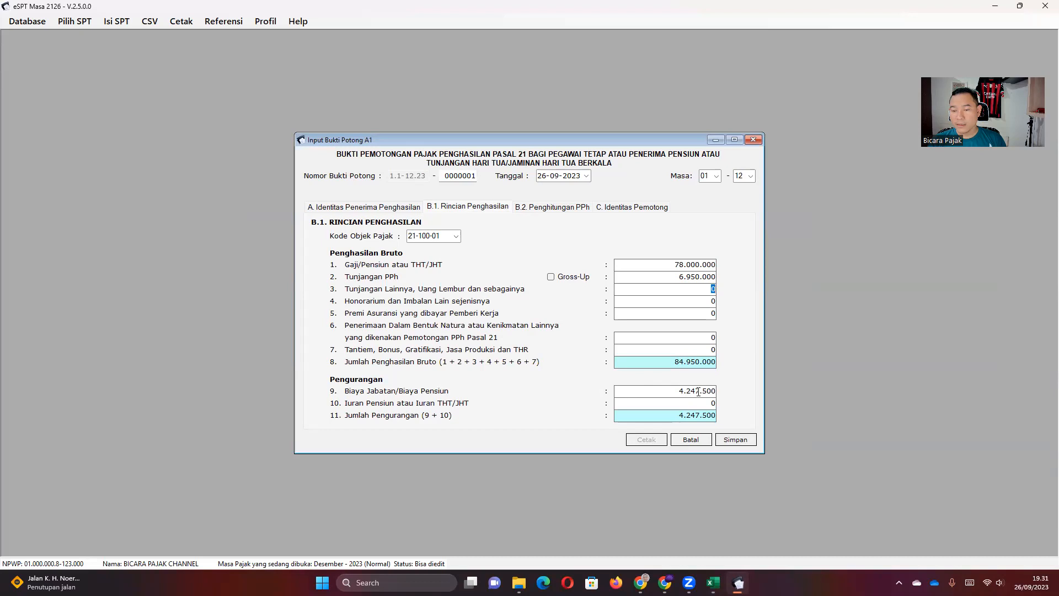
left_click(713, 582)
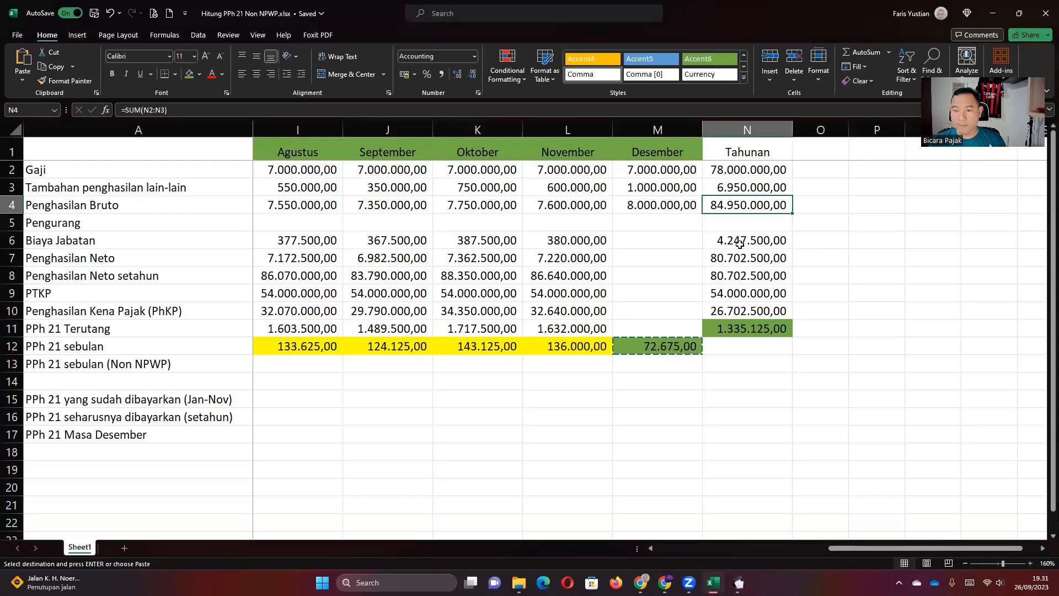
left_click(740, 241)
left_click(739, 582)
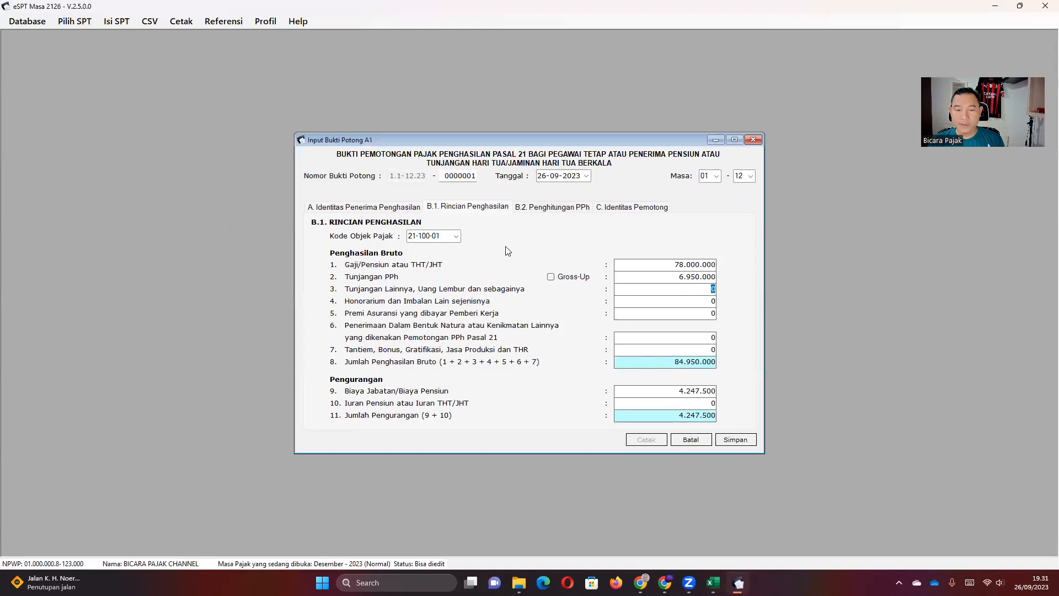
left_click(536, 212)
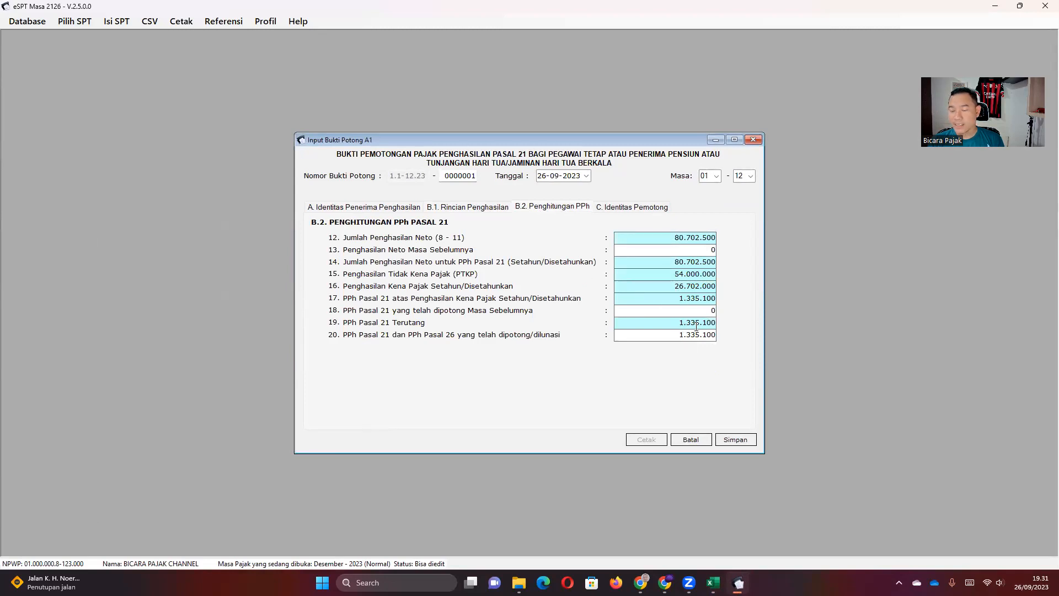
left_click(738, 583)
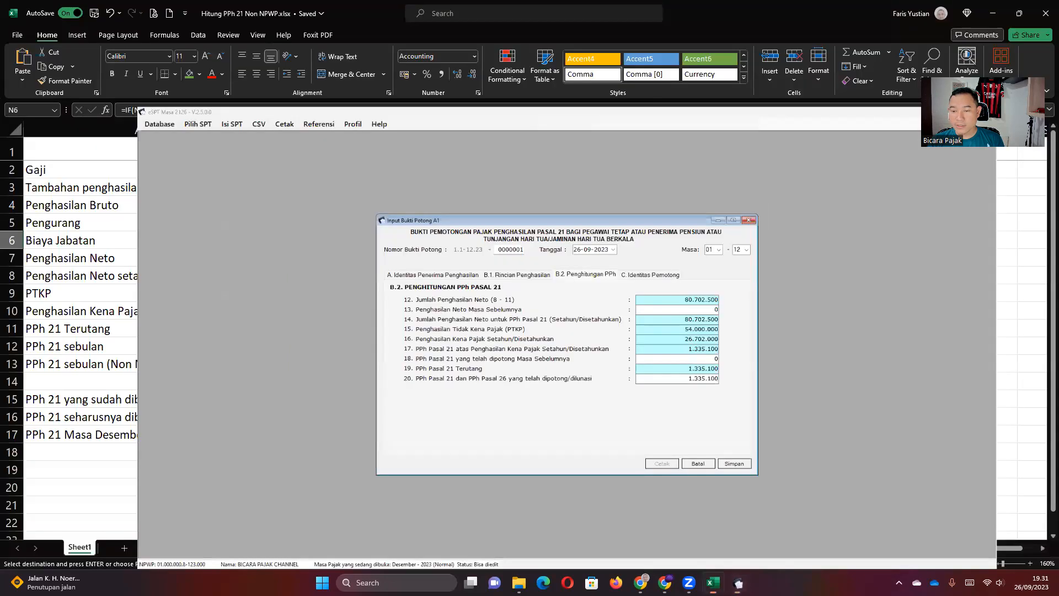
Inspect the annual PPh 21 Terutang formula and the Penghasilan Kena Pajak row.
left_click(764, 331)
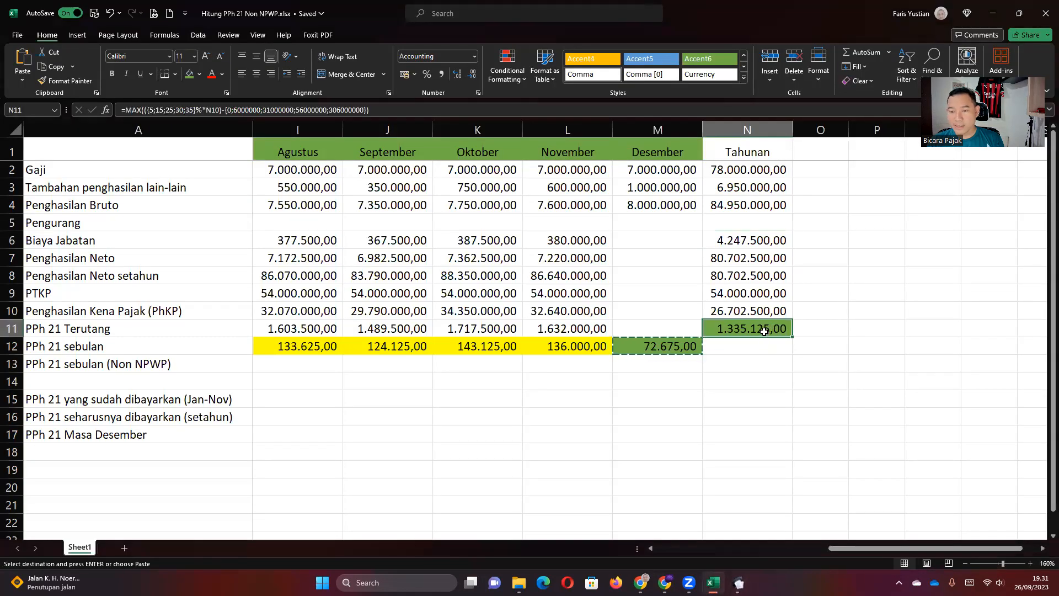
left_click(106, 310)
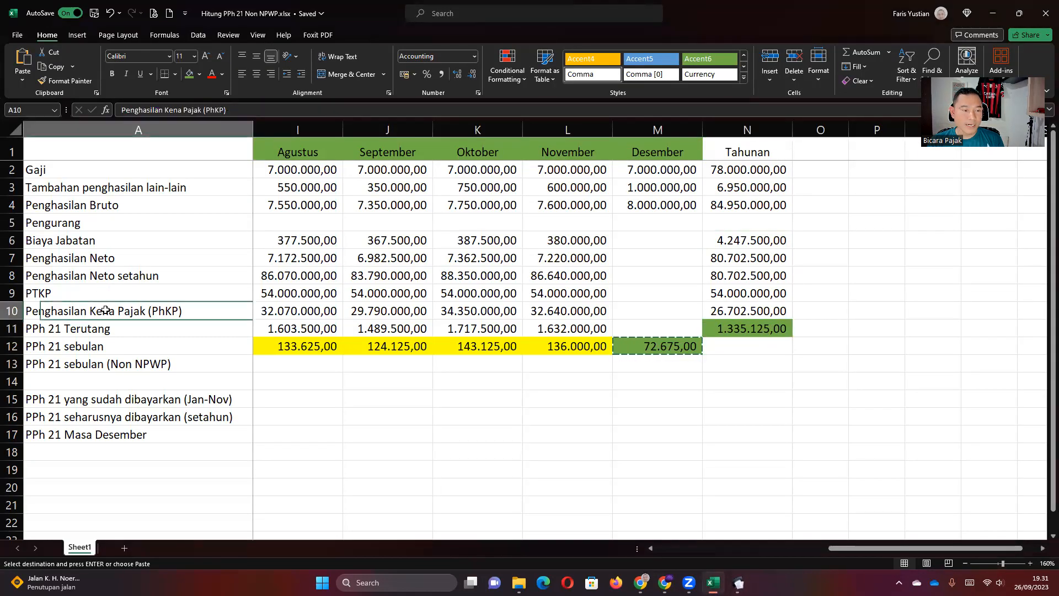
key("Right")
key("Right")
key("Right")
key("Right")
key("Right")
key("Right")
key("Right")
key("Right")
key("Right")
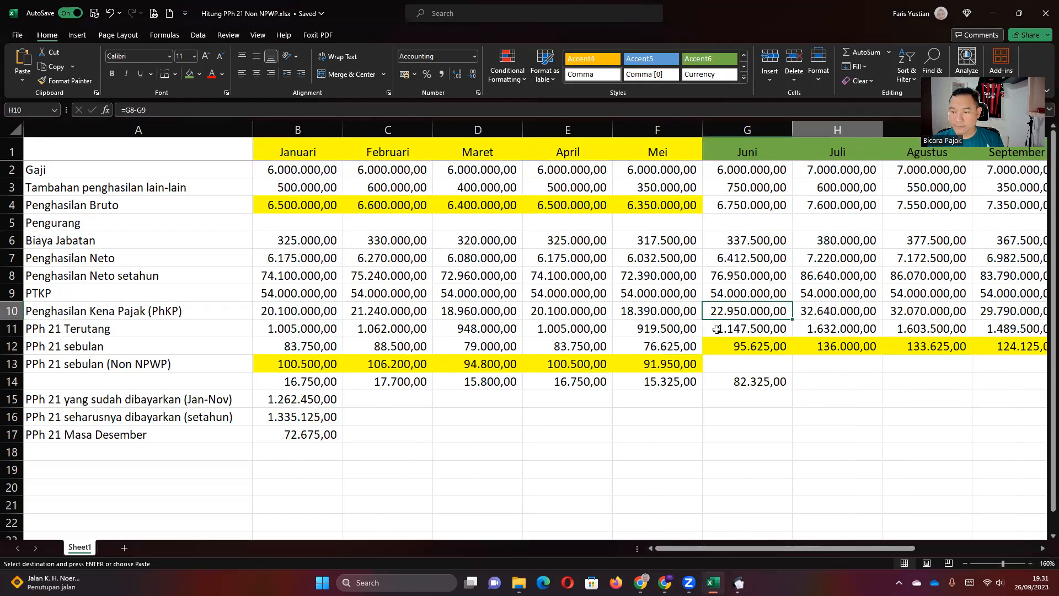
key("Right")
key("Right")
key("Right")
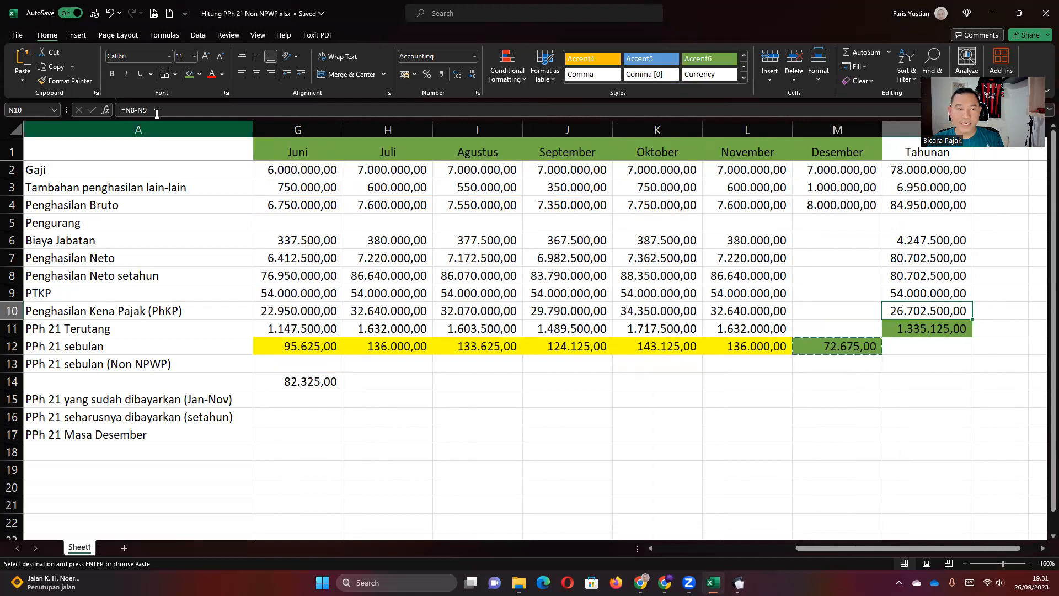
Change N10 to =ROUNDDOWN(N8-N9;-3) so N11 shows annual PPh 21 of 1.335.100,00.
left_click(128, 113)
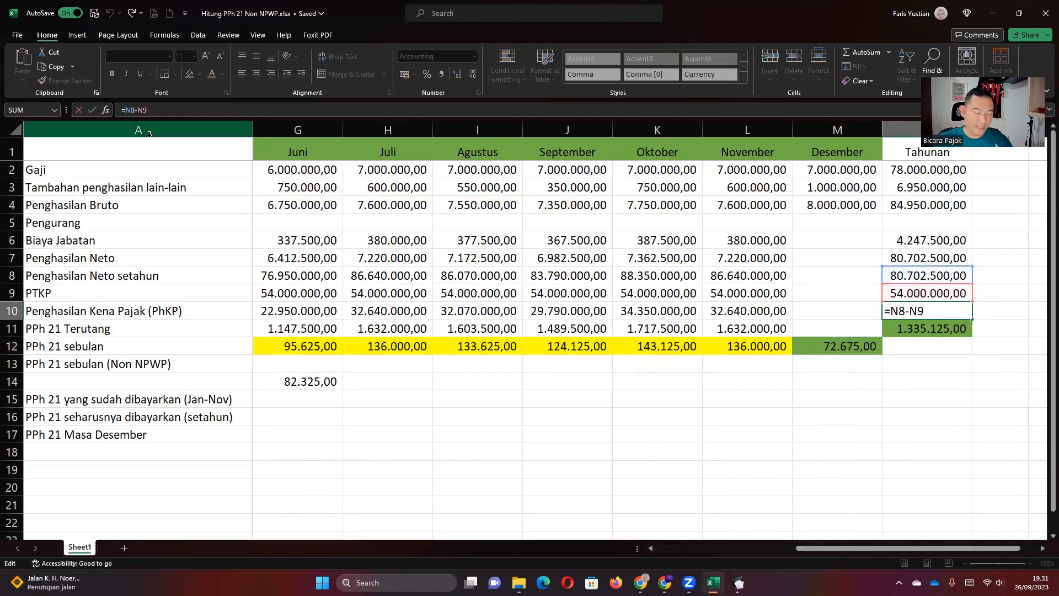
type("ROUND")
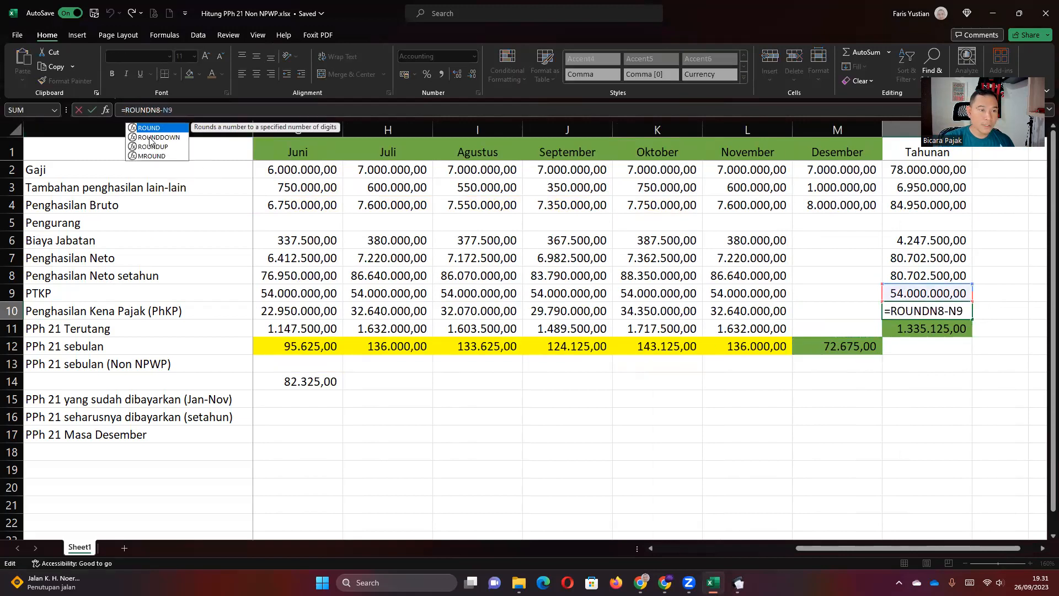
type("OWN")
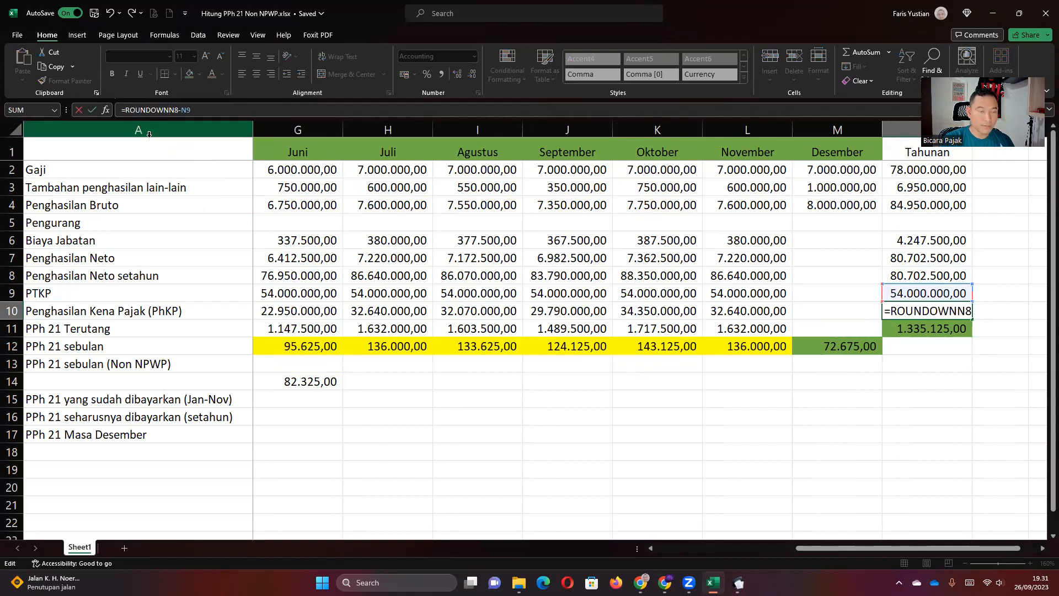
type("(")
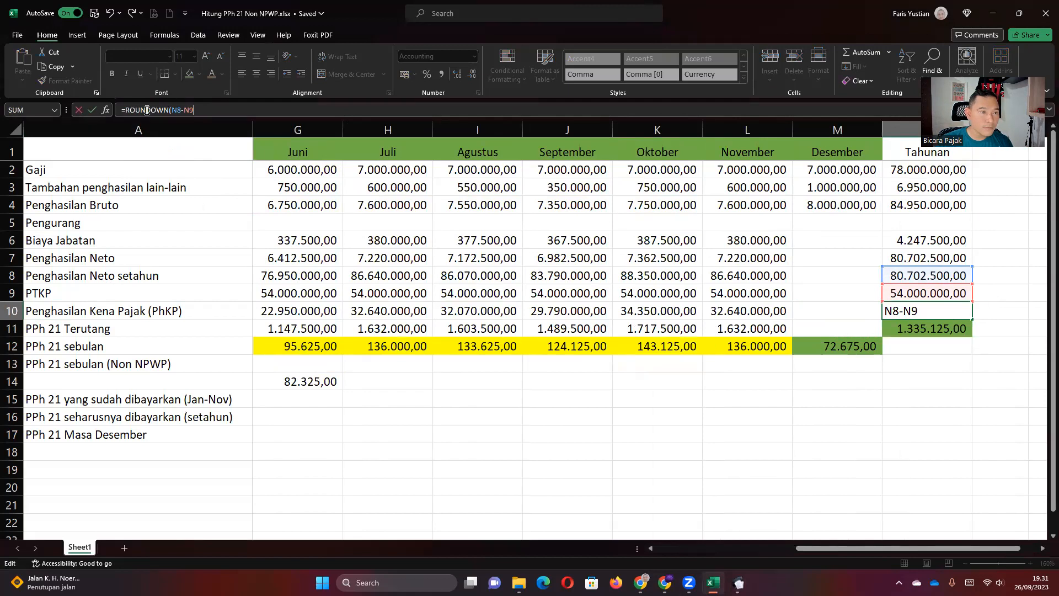
left_click(147, 110)
type("D")
left_click(211, 110)
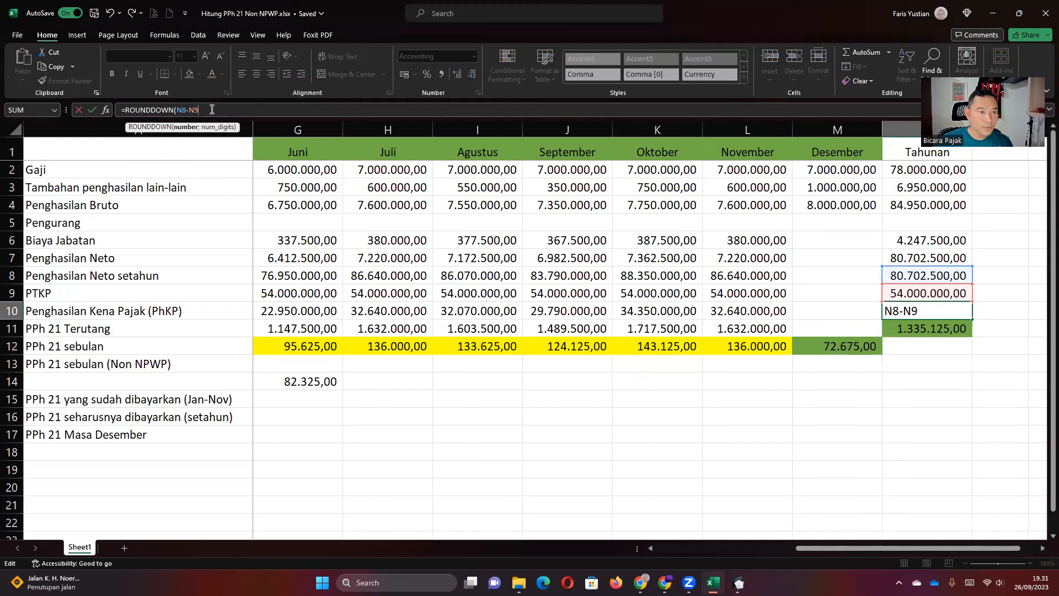
type(";-3)")
key("Return")
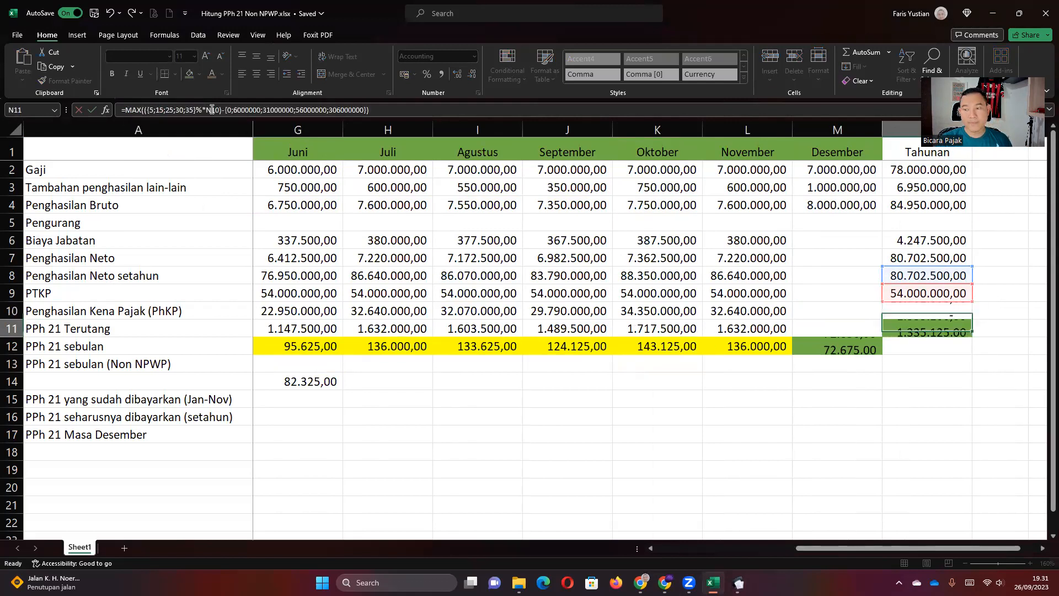
left_click(987, 356)
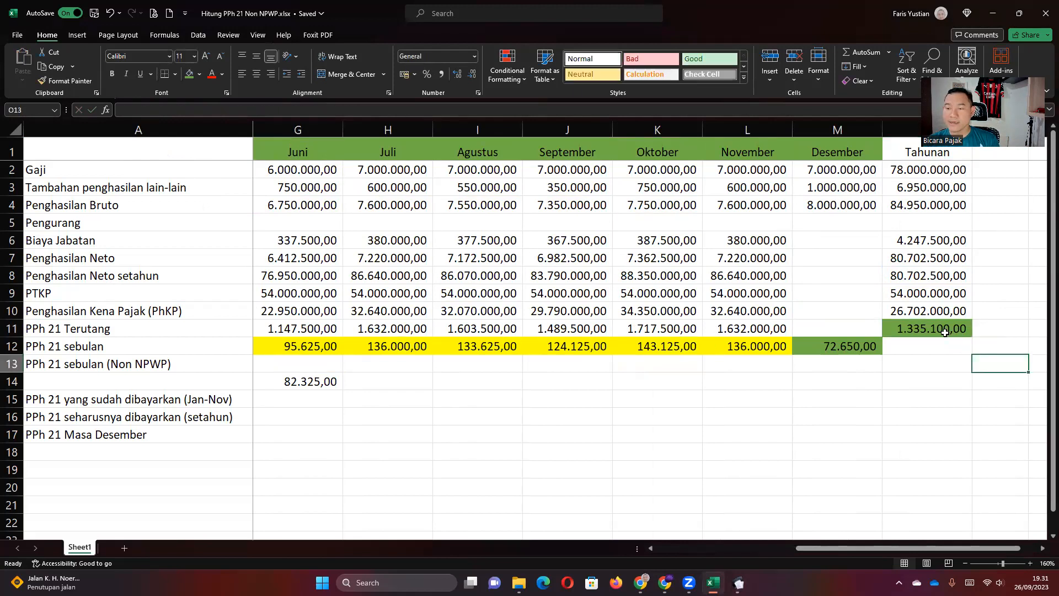
left_click(929, 331)
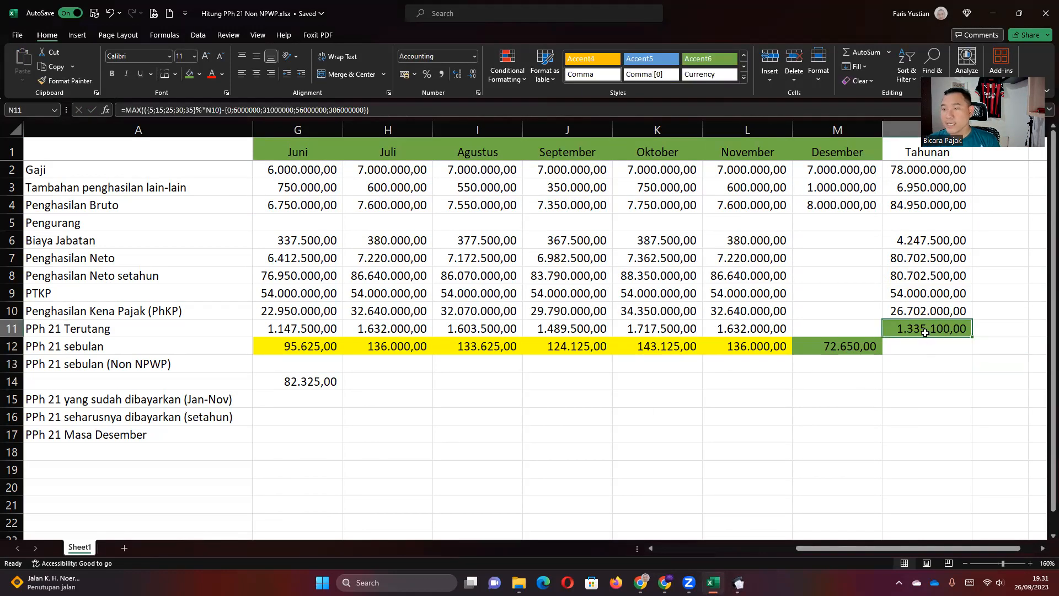
left_click(738, 583)
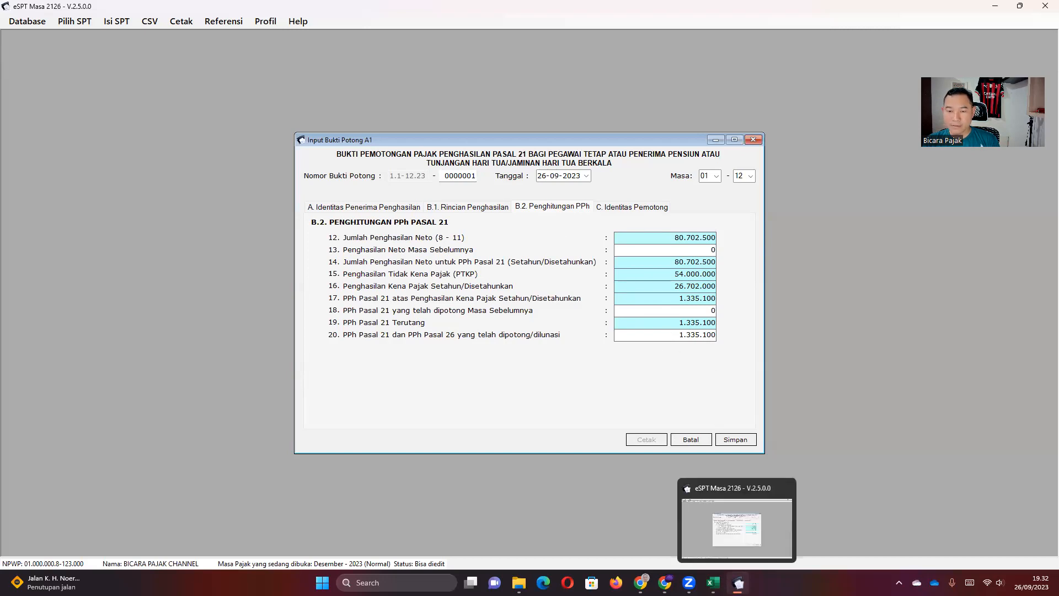
Review tabs C. Identitas Pemotong and B.2 Penghitungan PPh showing 1.335.100 owed.
left_click(611, 208)
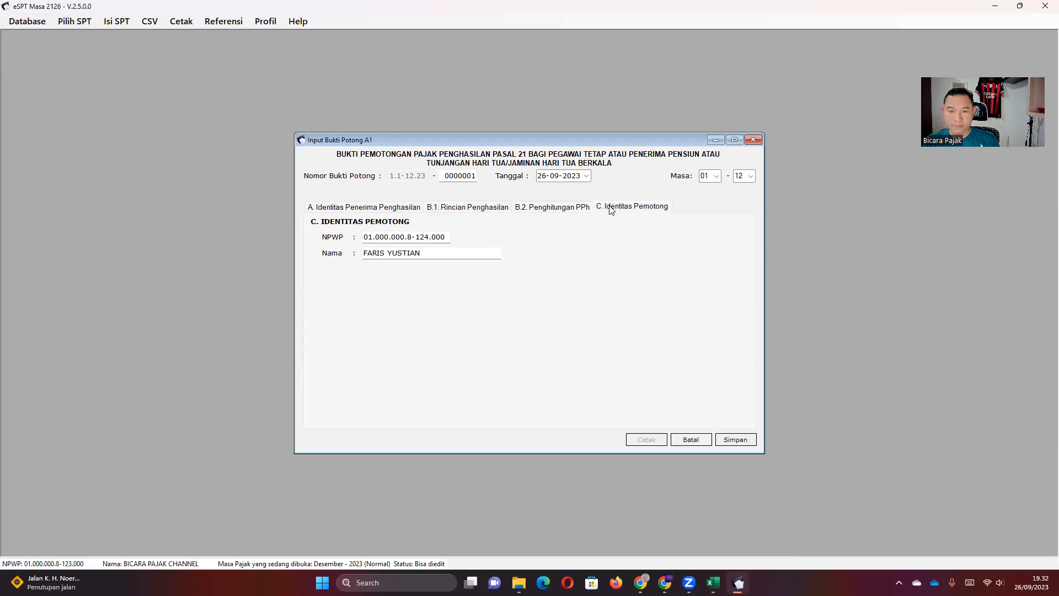
left_click(575, 209)
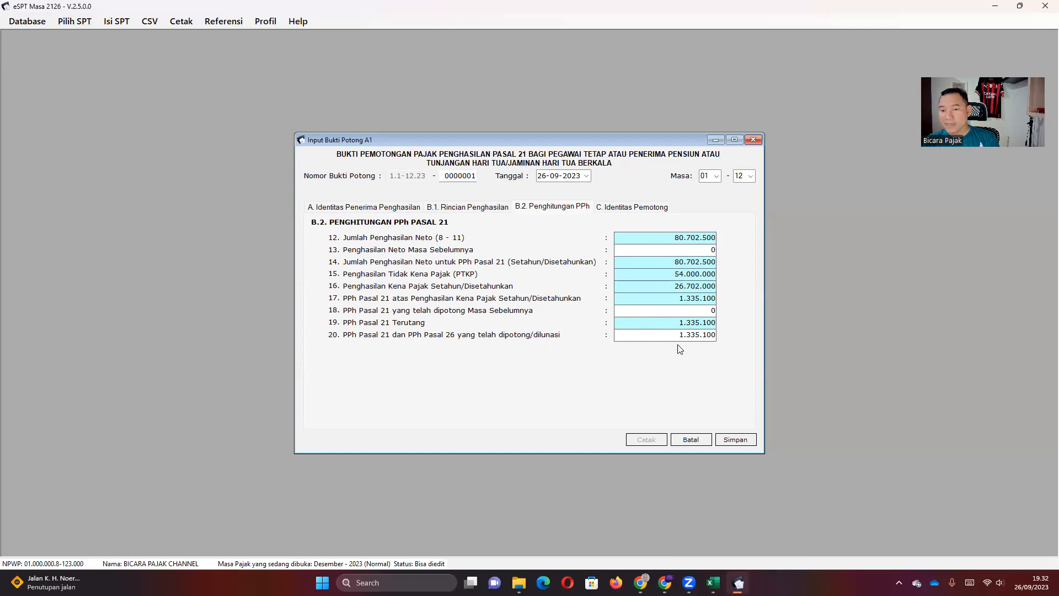
key("alt+Tab")
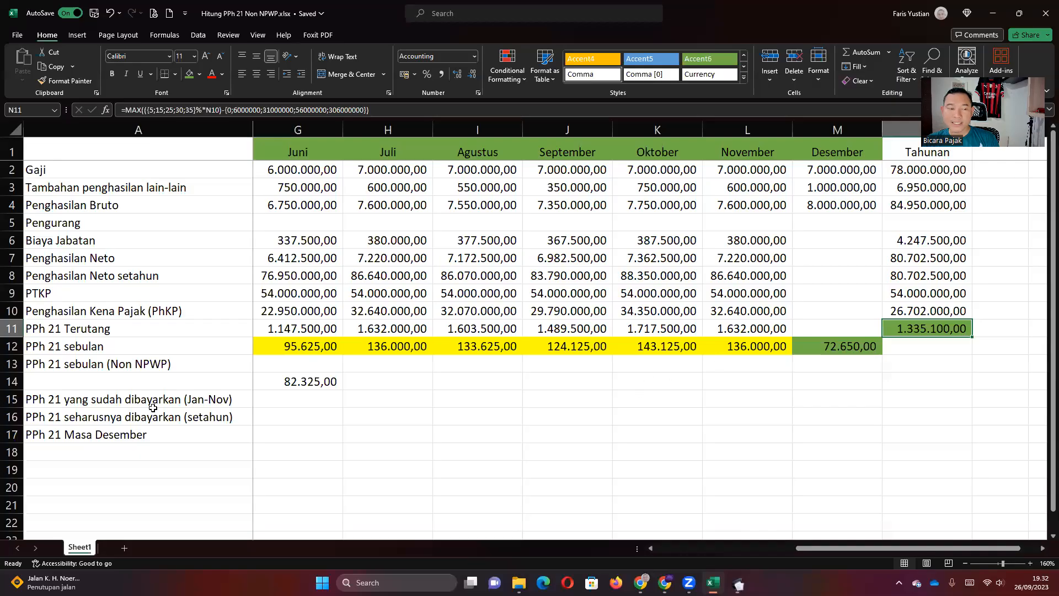
Review the Jan–Nov paid total in B15, December's PPh 21 and the monthly PPh 21 amounts.
left_click(298, 393)
scroll(298, 393, "left", 2)
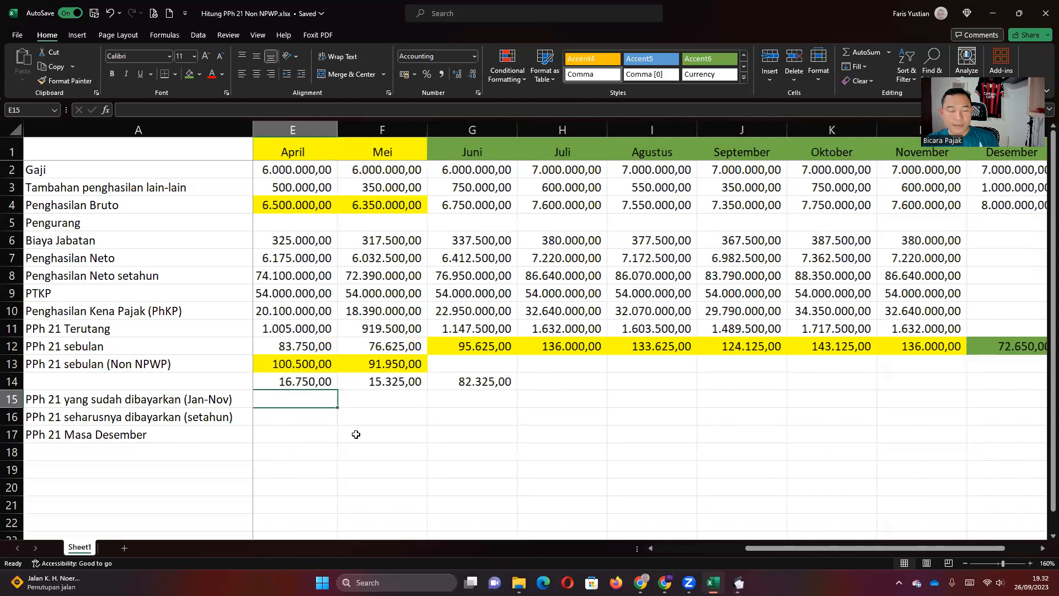
key("Home")
left_click(306, 400)
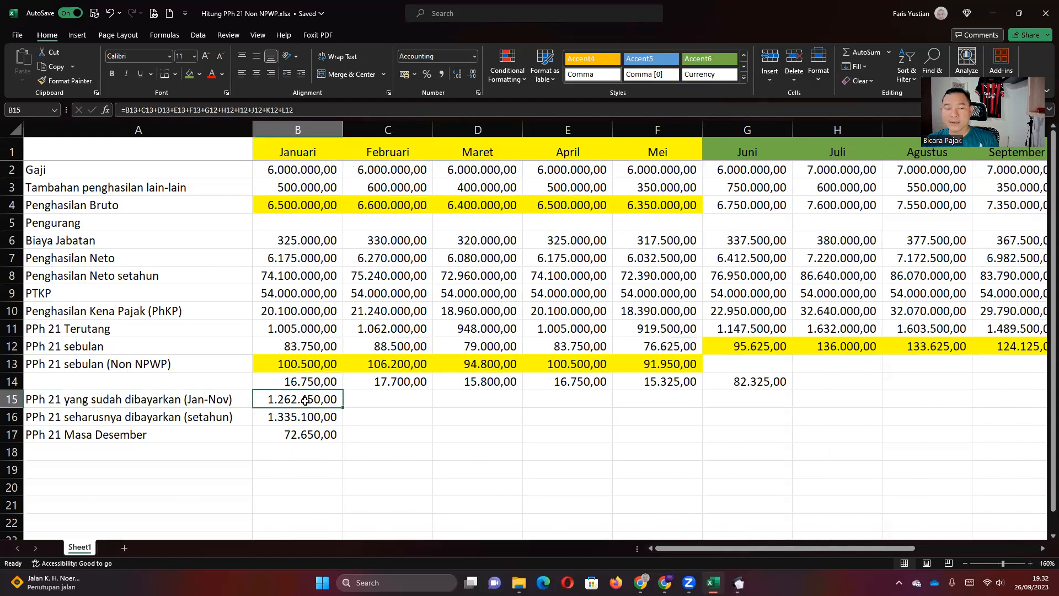
left_click(301, 435)
left_click(302, 418)
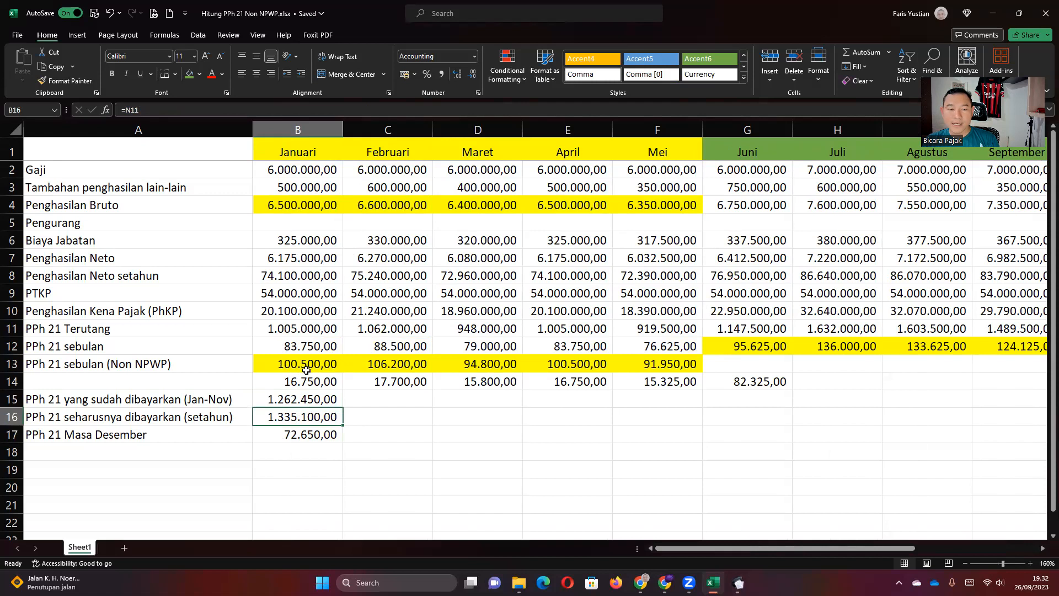
left_click_drag(282, 364, 877, 351)
left_click(916, 329)
left_click(915, 347)
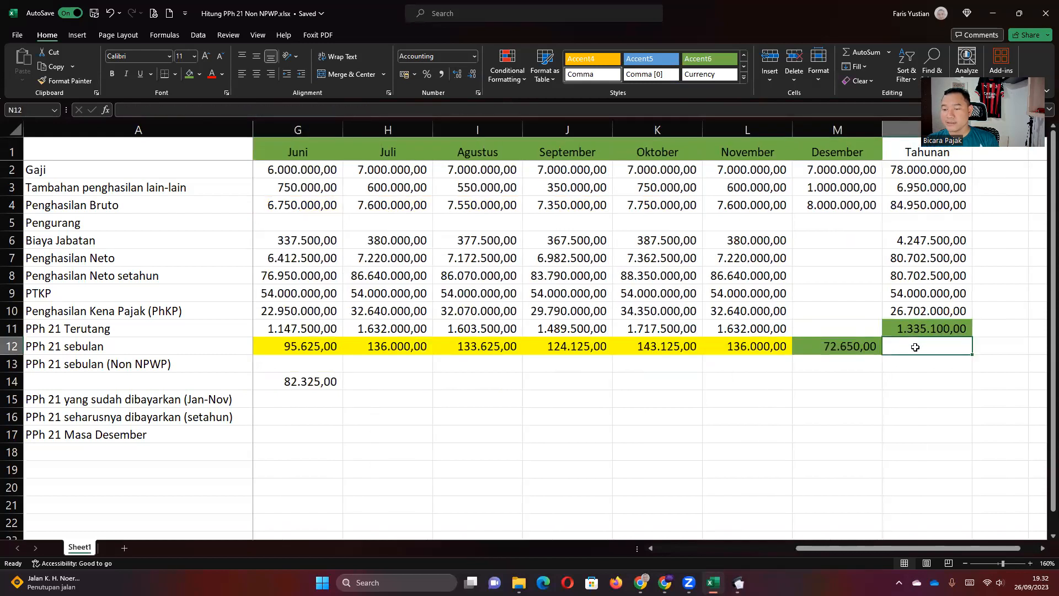
Enter =B15+M12 in N12 to total the year's PPh 21 withheld as 1.335.100,00.
type("=")
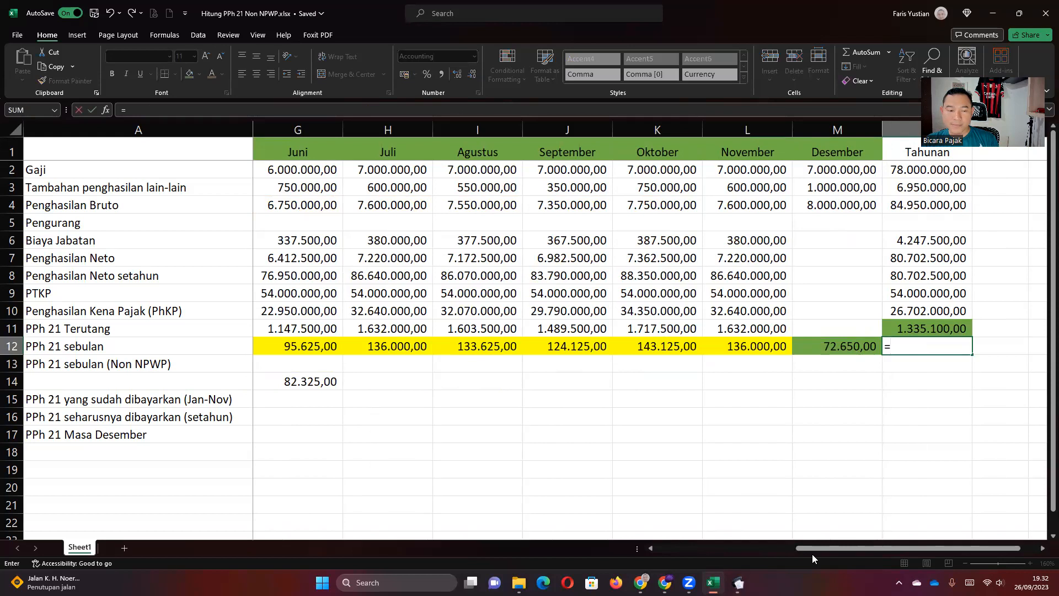
left_click_drag(811, 554, 673, 554)
left_click(291, 399)
type("+")
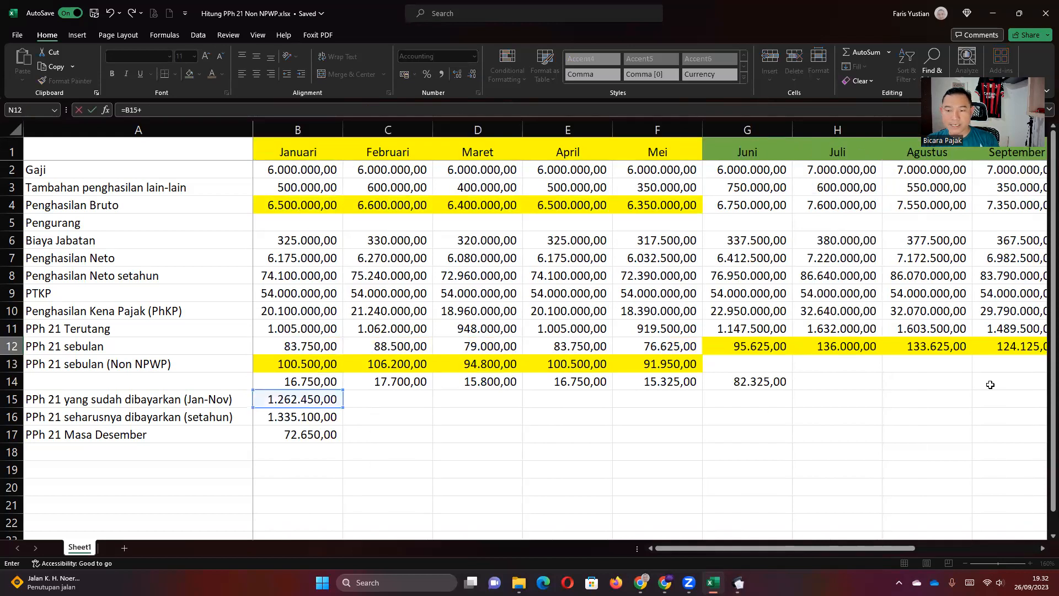
scroll(969, 484, "right", 4)
left_click(937, 346)
key("Return")
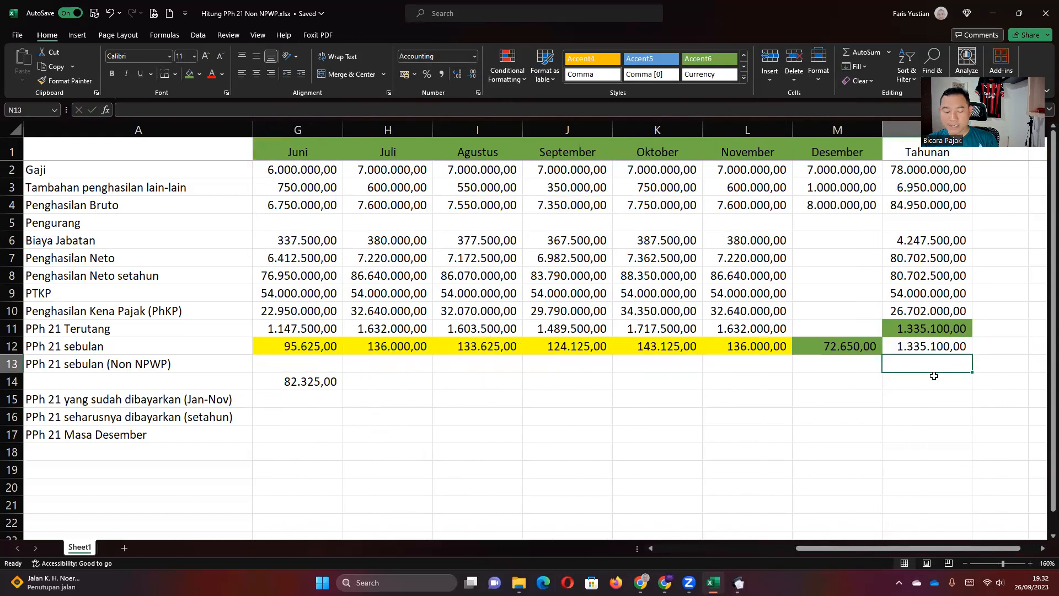
Enter =N11-N12 in N13, showing a zero difference between tax owed and withheld.
type("=")
key("Up")
key("Up")
type("-")
key("Up")
key("Return")
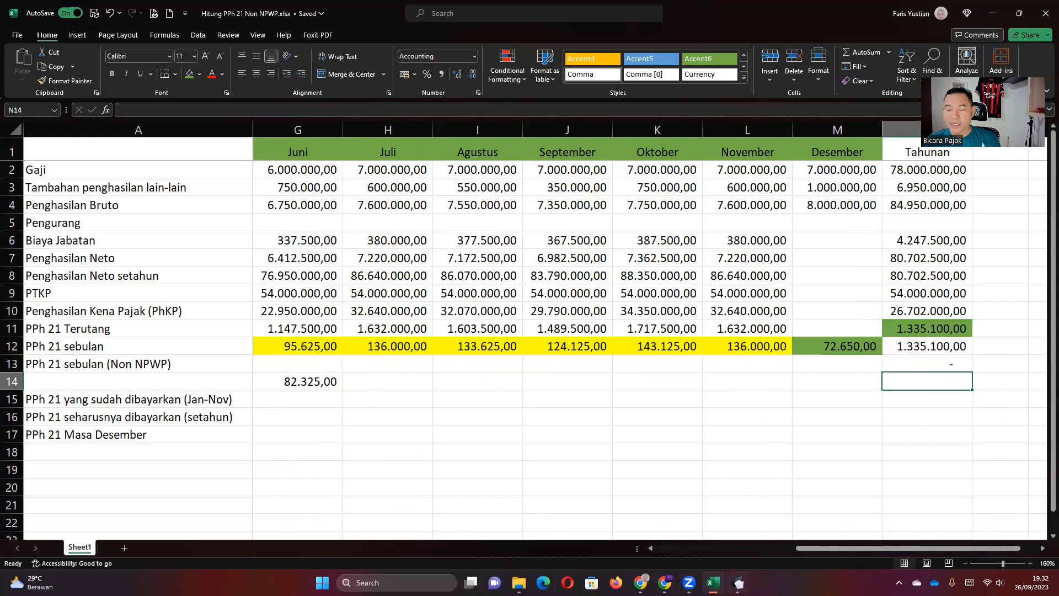
key("alt+Tab")
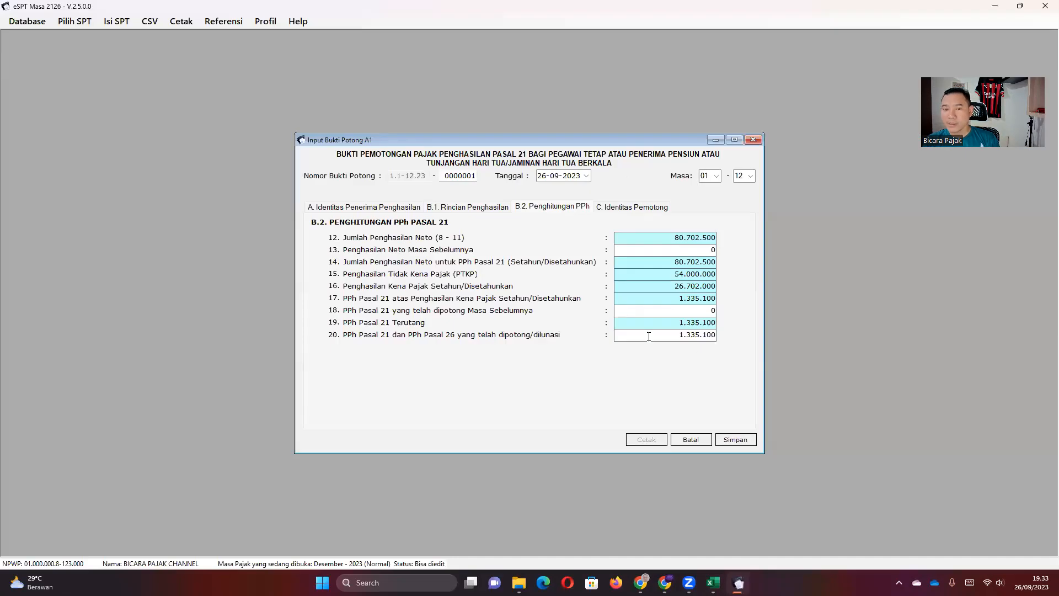
Attempt to save the A1 slip, dismiss the incomplete-entry error, and recheck the slip's sections.
left_click(628, 208)
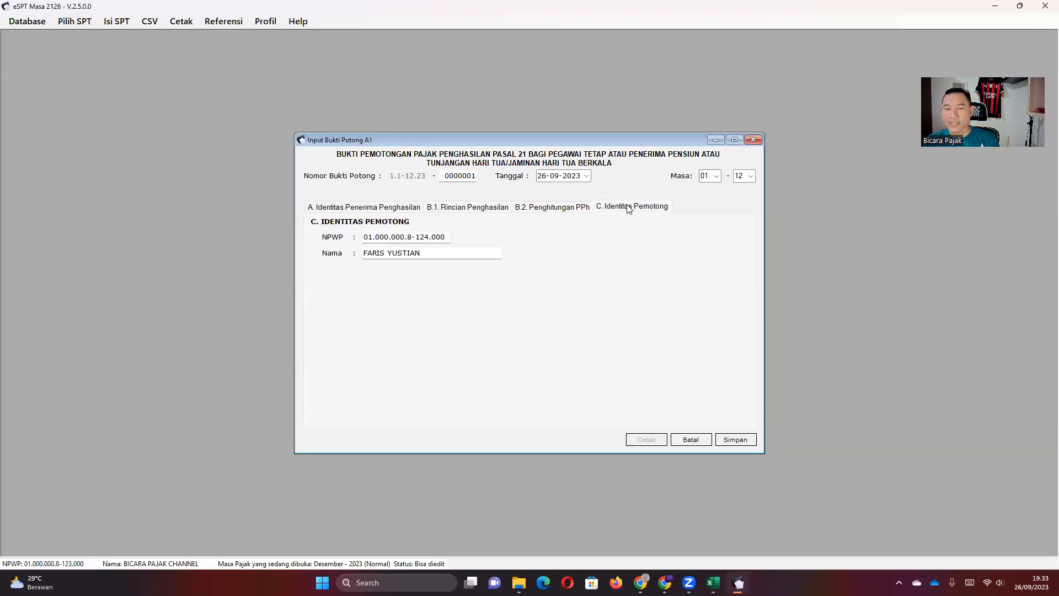
left_click(730, 438)
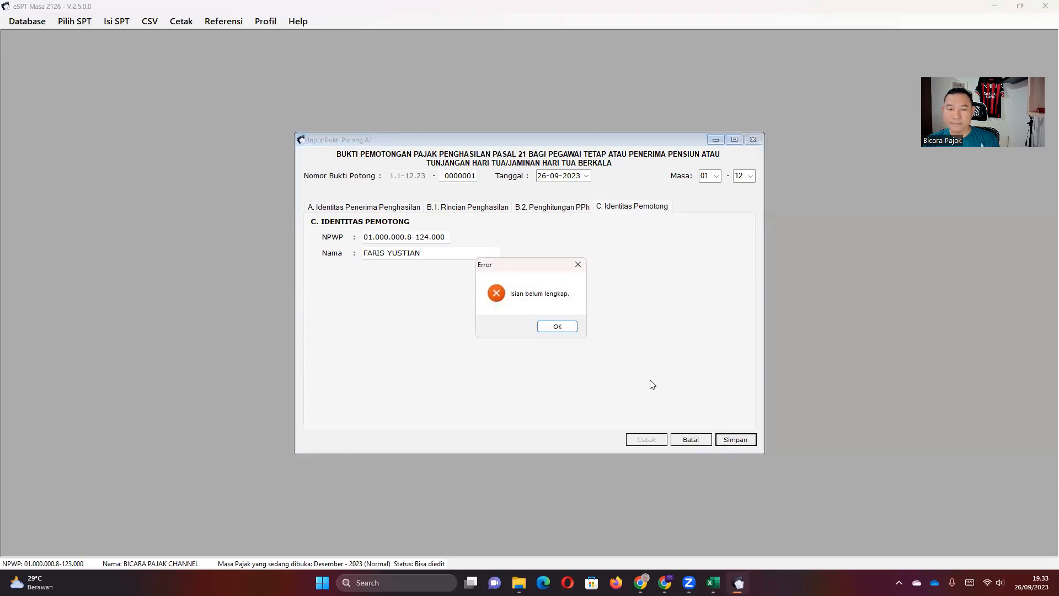
left_click(554, 328)
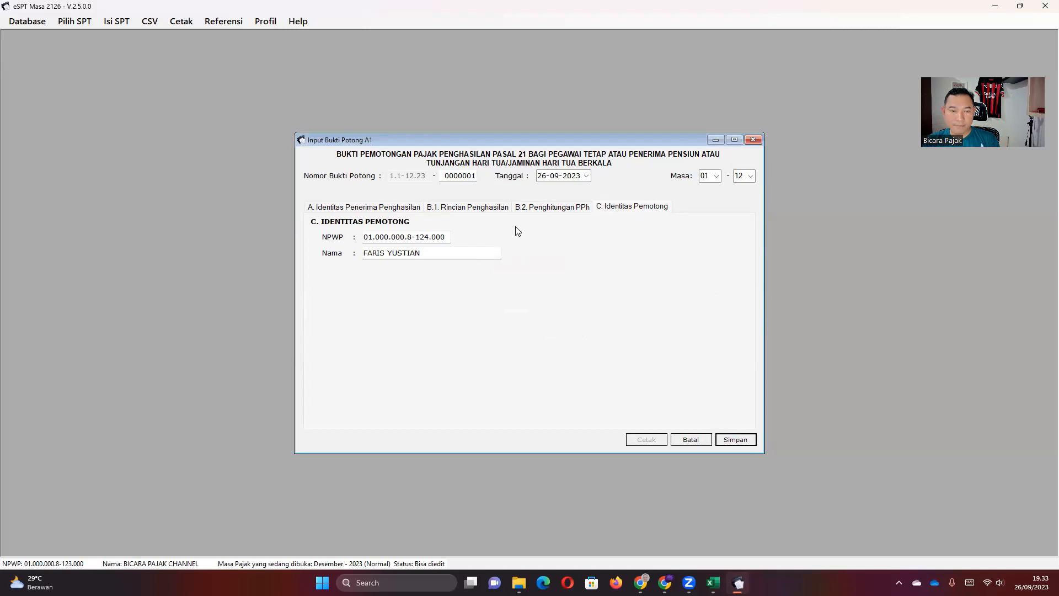
left_click(543, 208)
left_click(486, 210)
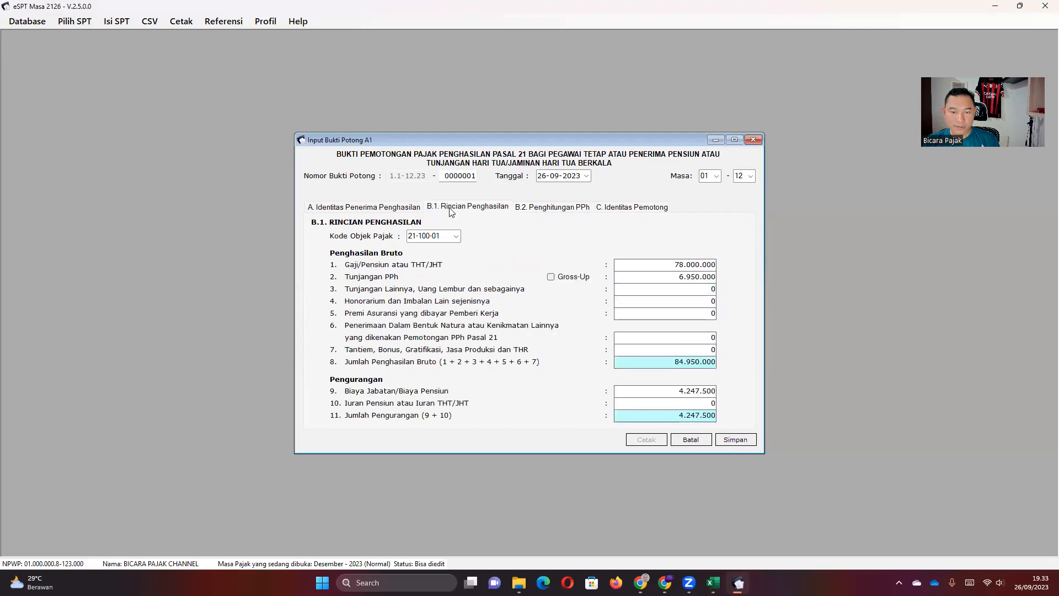
left_click(387, 209)
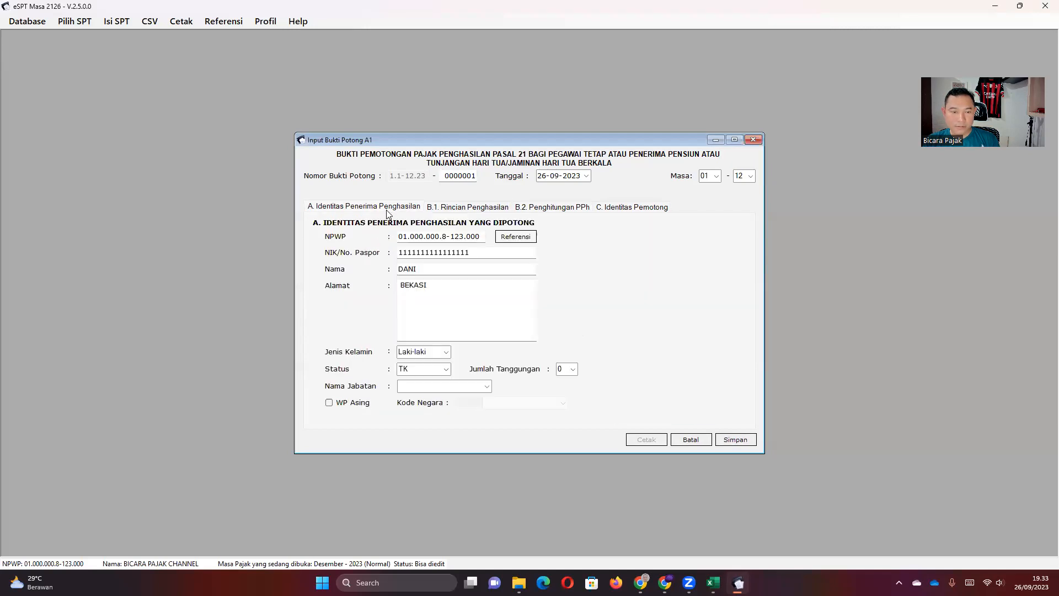
Set Nama Jabatan to STAF PAJAK, save the slip without adding another, and close the list.
left_click(486, 387)
left_click(451, 386)
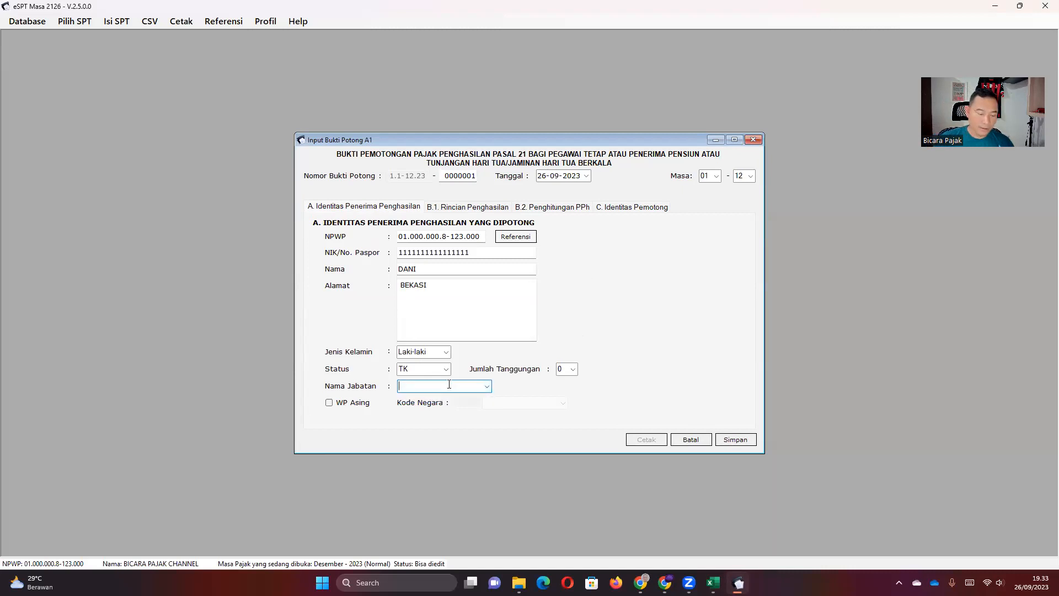
type("D")
key("BackSpace")
type("STA")
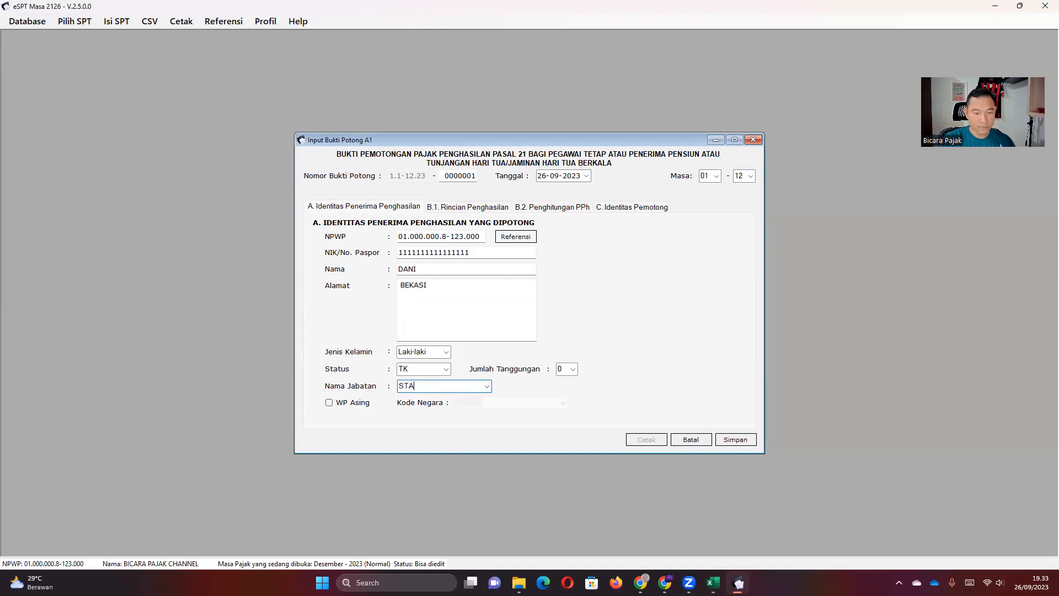
type("F PAJAK")
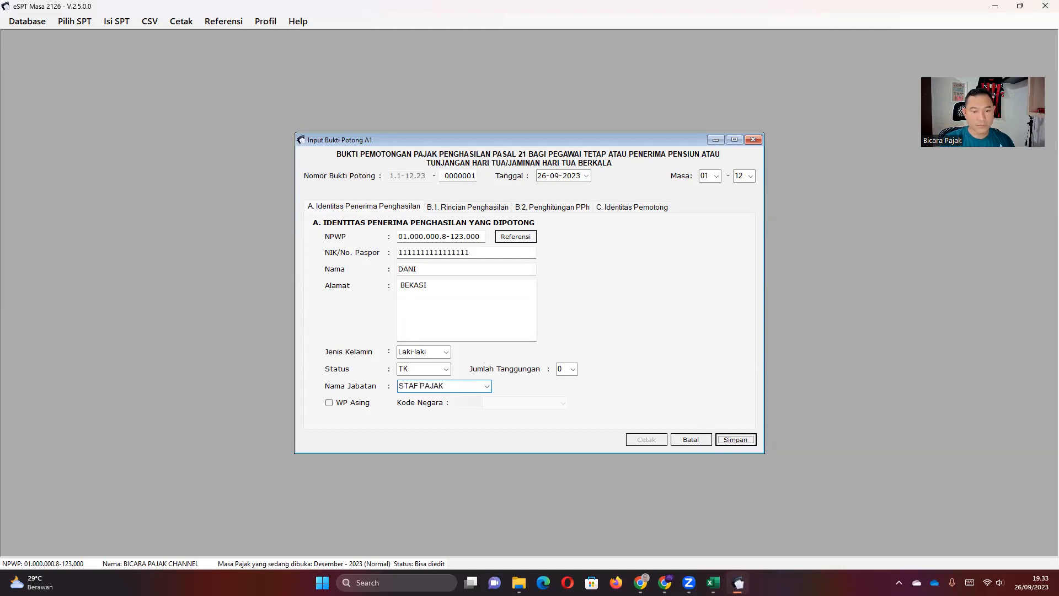
left_click(735, 439)
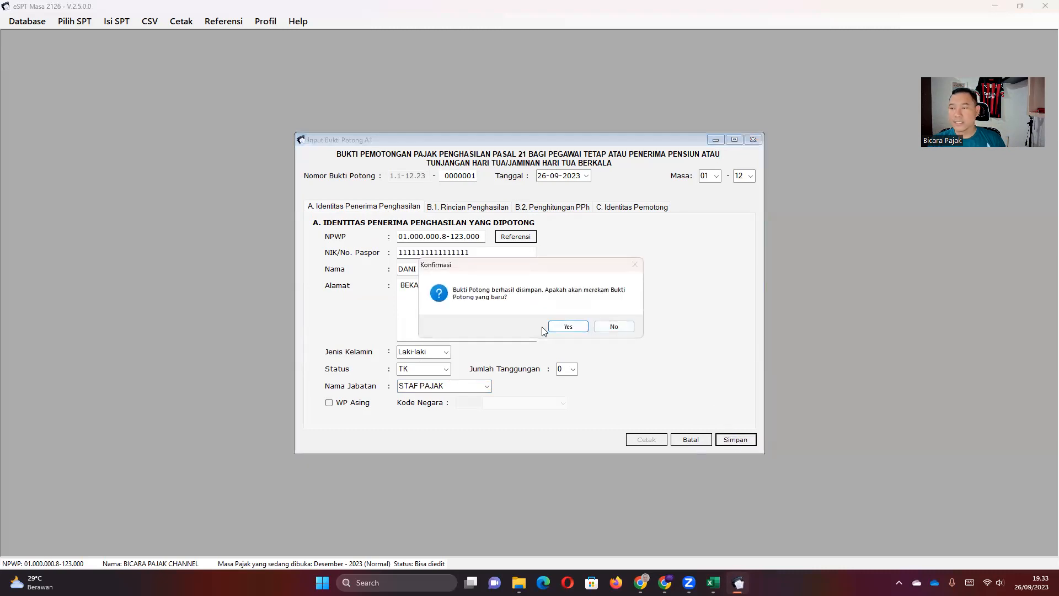
left_click(615, 327)
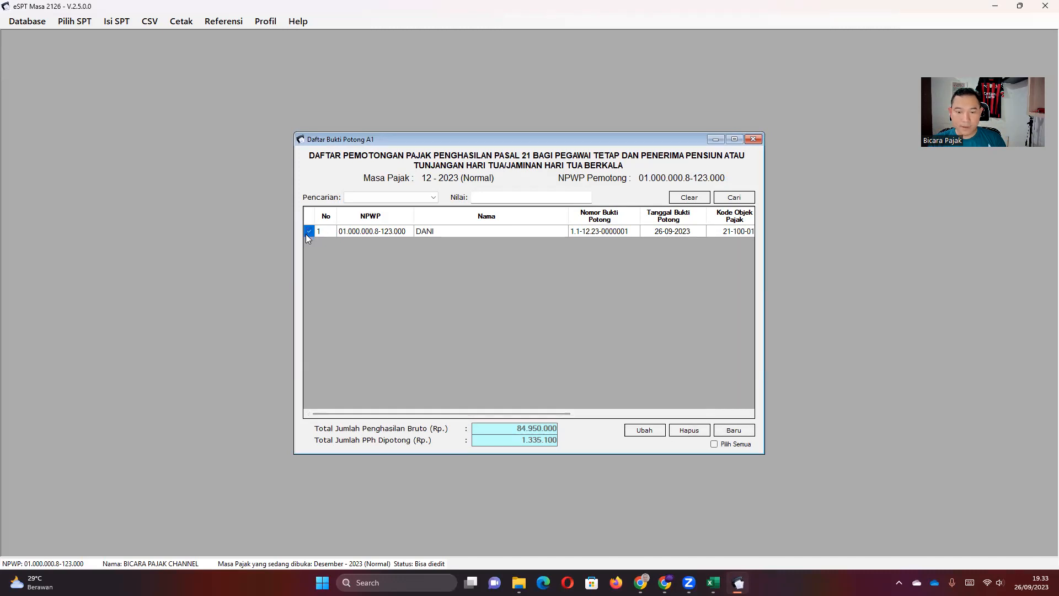
left_click(753, 139)
left_click(181, 21)
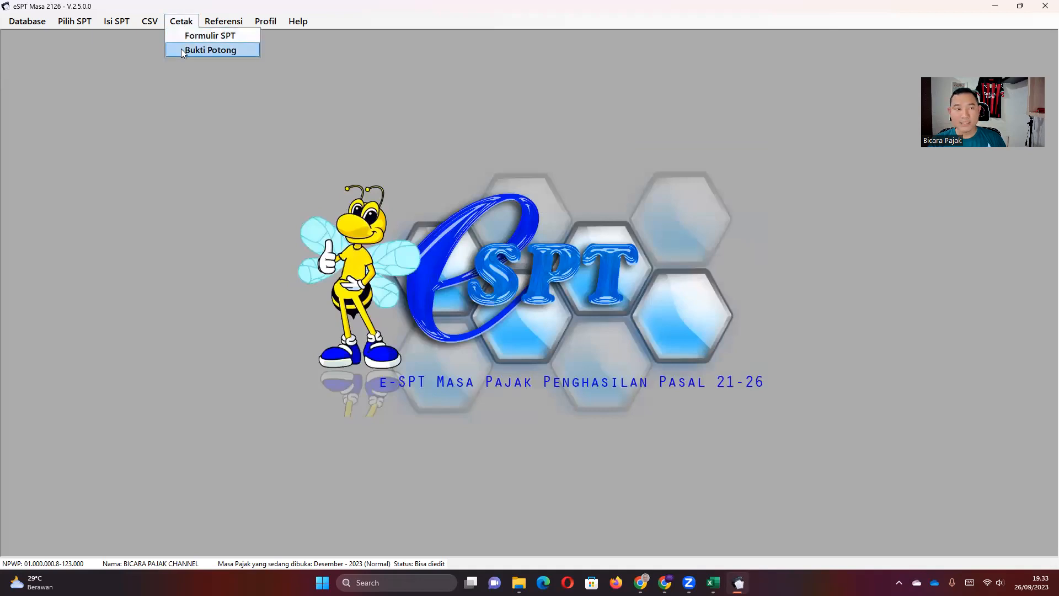
Print the employee's December 1721-A1 slip to preview, review it, then close the preview.
left_click(210, 50)
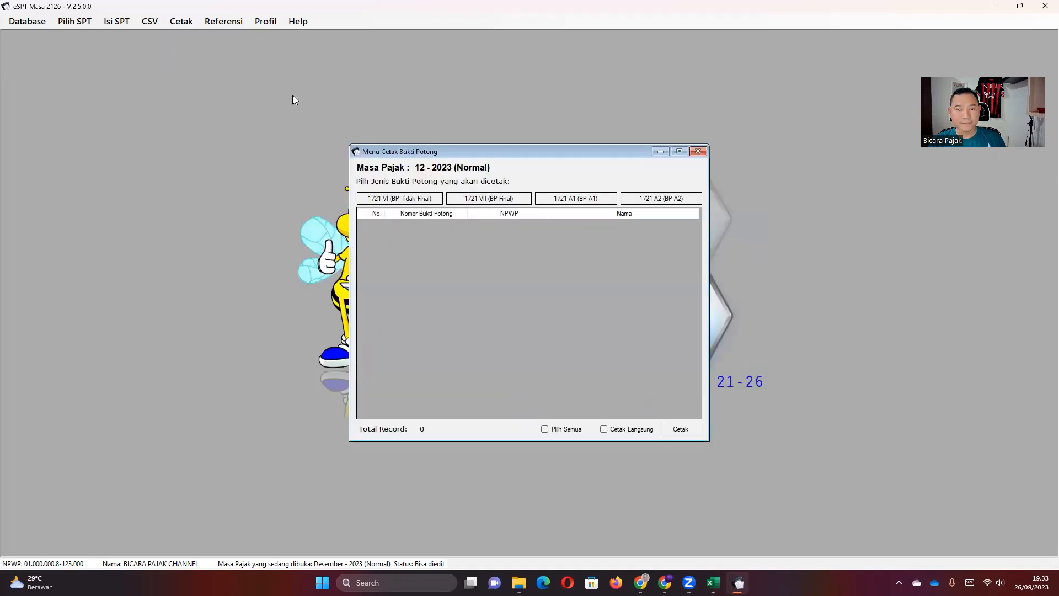
left_click(586, 200)
left_click(363, 225)
left_click(682, 430)
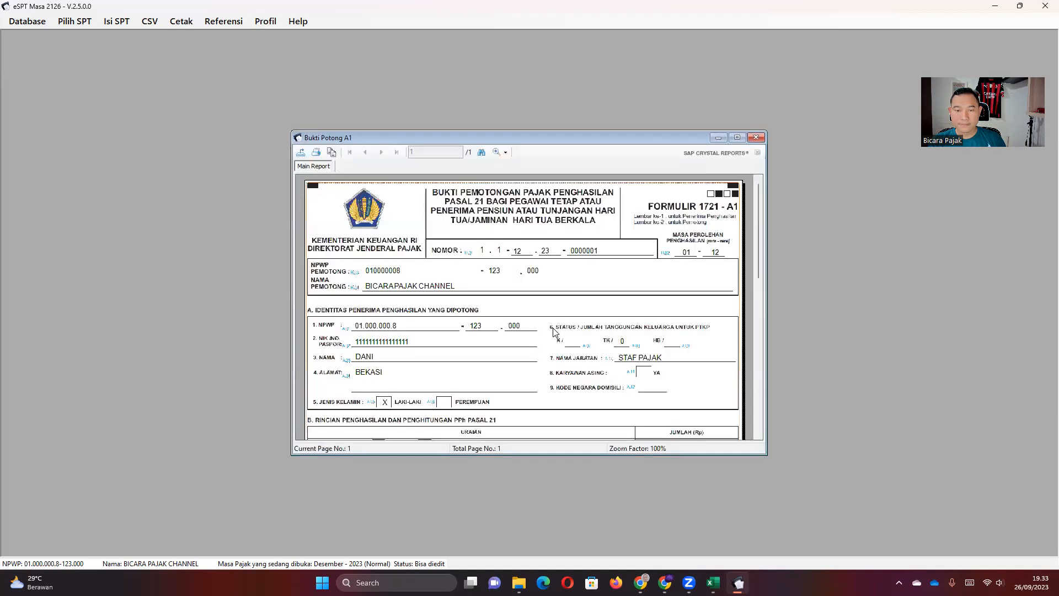
scroll(468, 314, "down", 5)
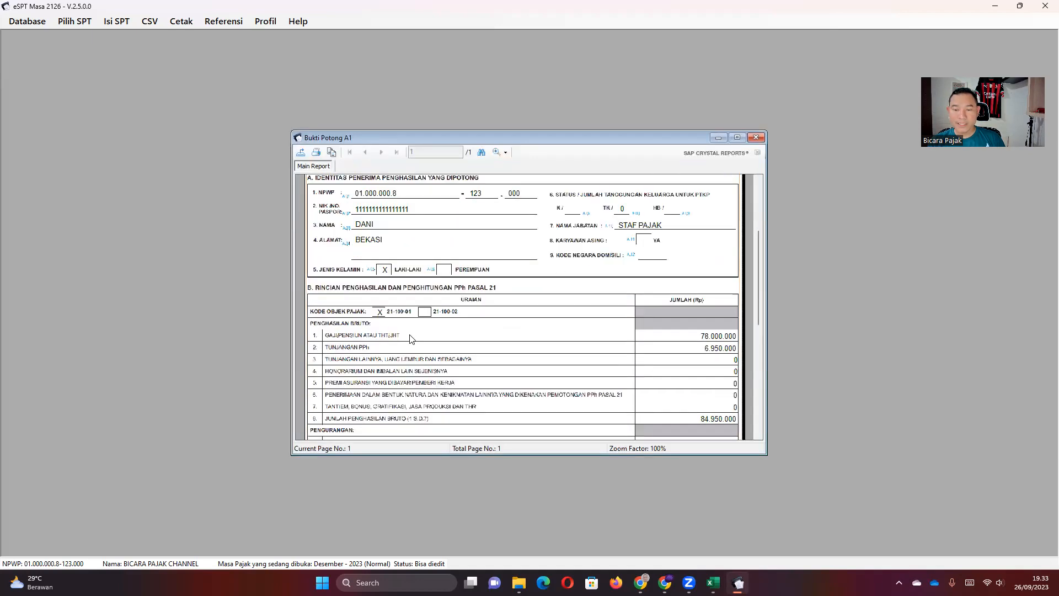
scroll(736, 265, "down", 3)
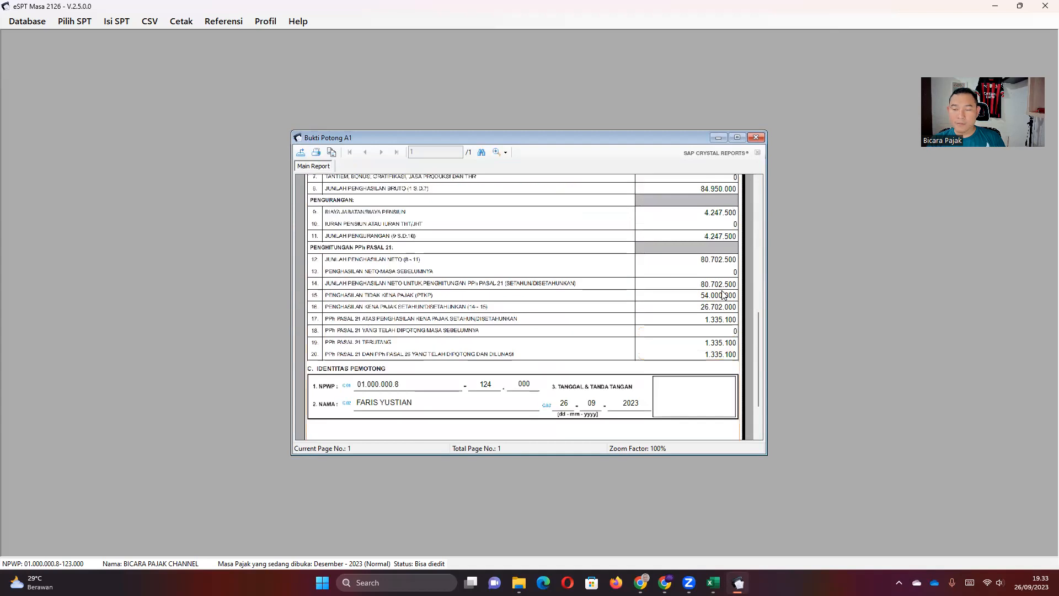
scroll(588, 349, "up", 3)
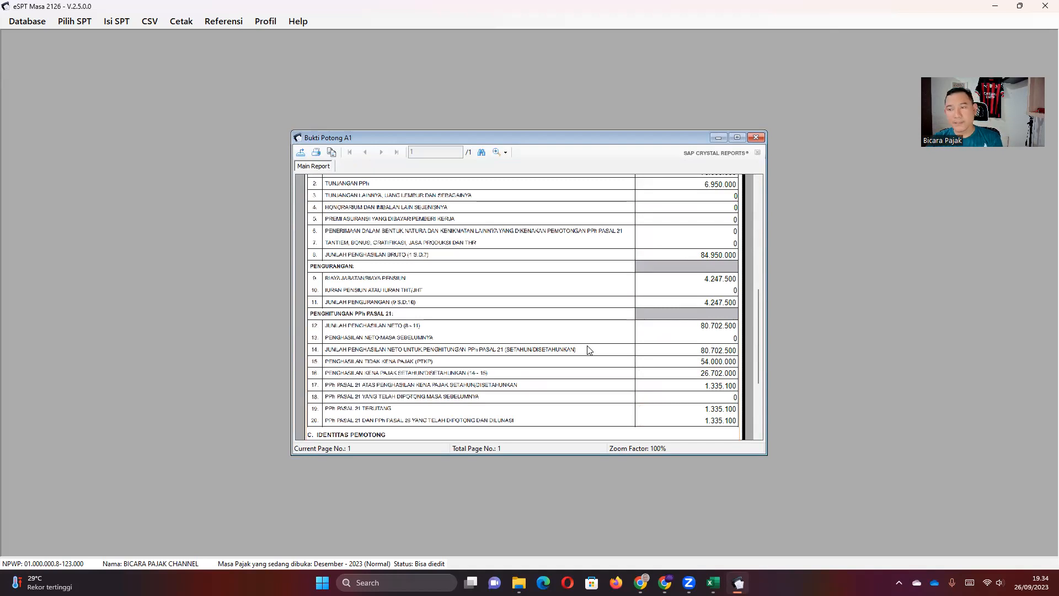
left_click(754, 137)
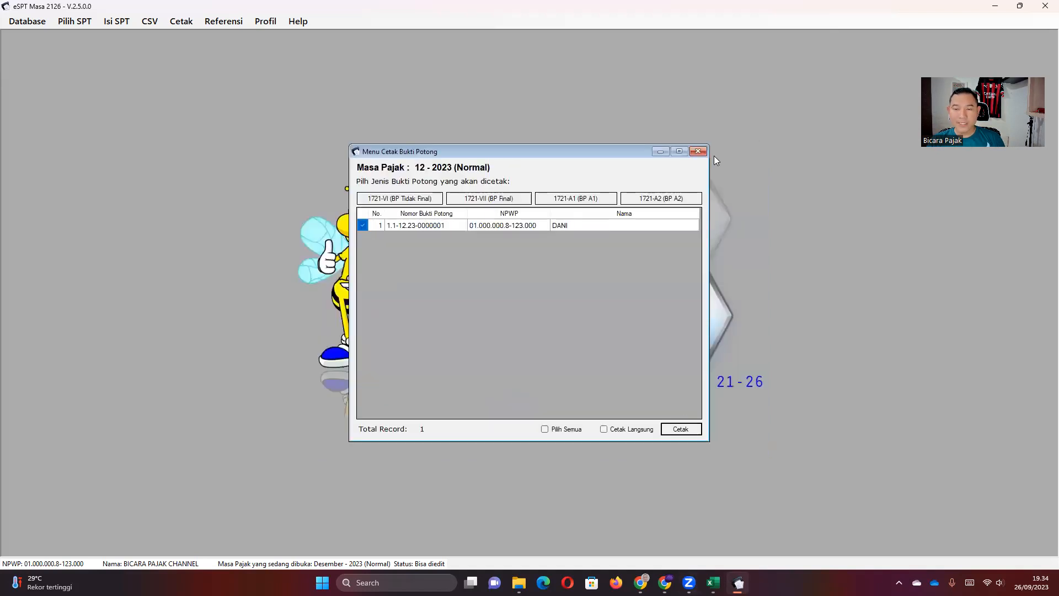
left_click(699, 146)
left_click(713, 582)
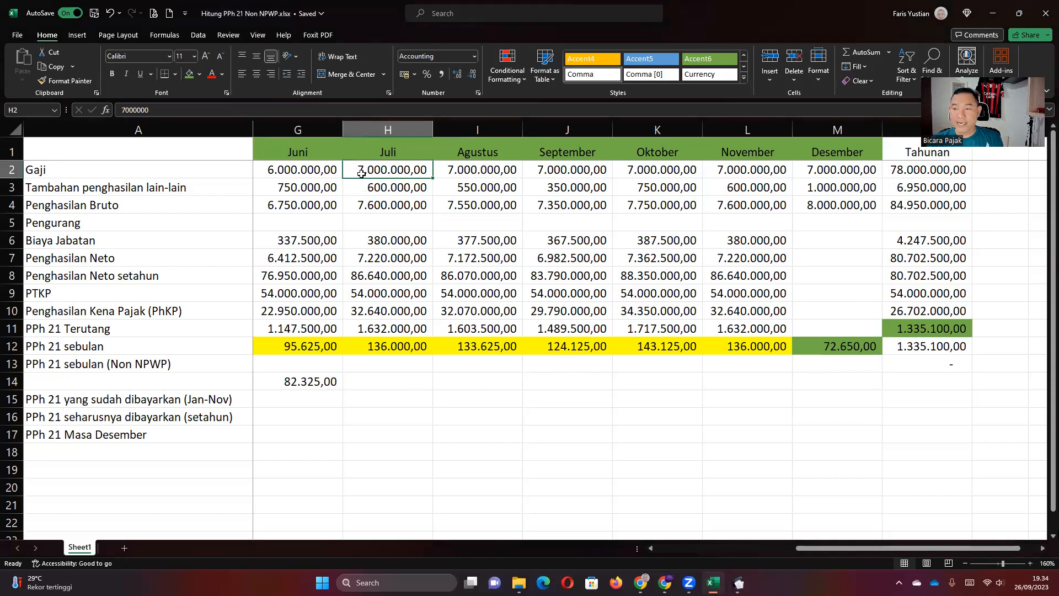
Read July's gross income in H4 and monthly PPh 21 in H12.
left_click(380, 204)
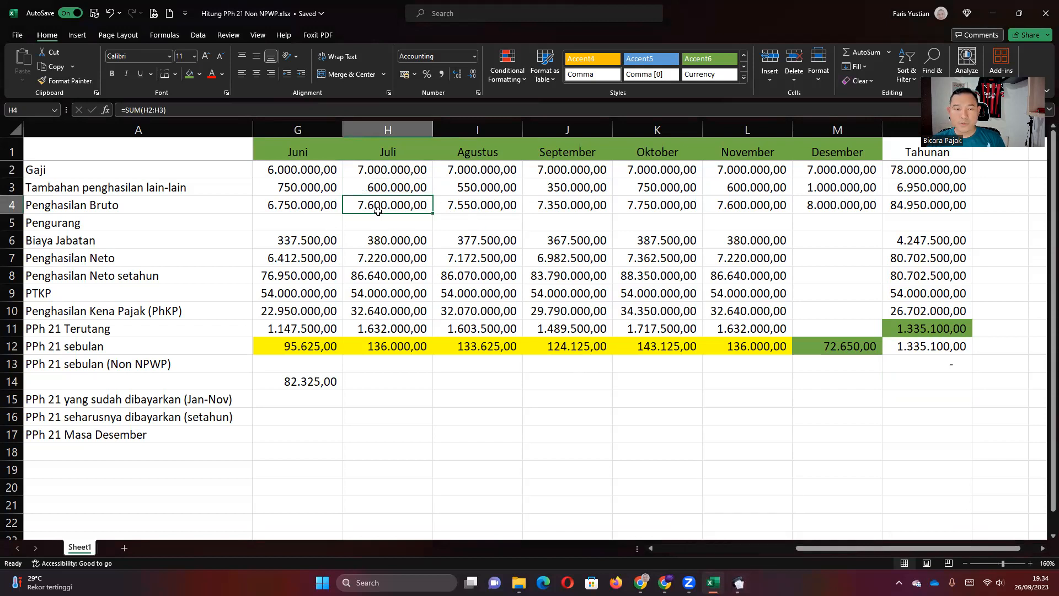
left_click(377, 344)
key("alt+Tab")
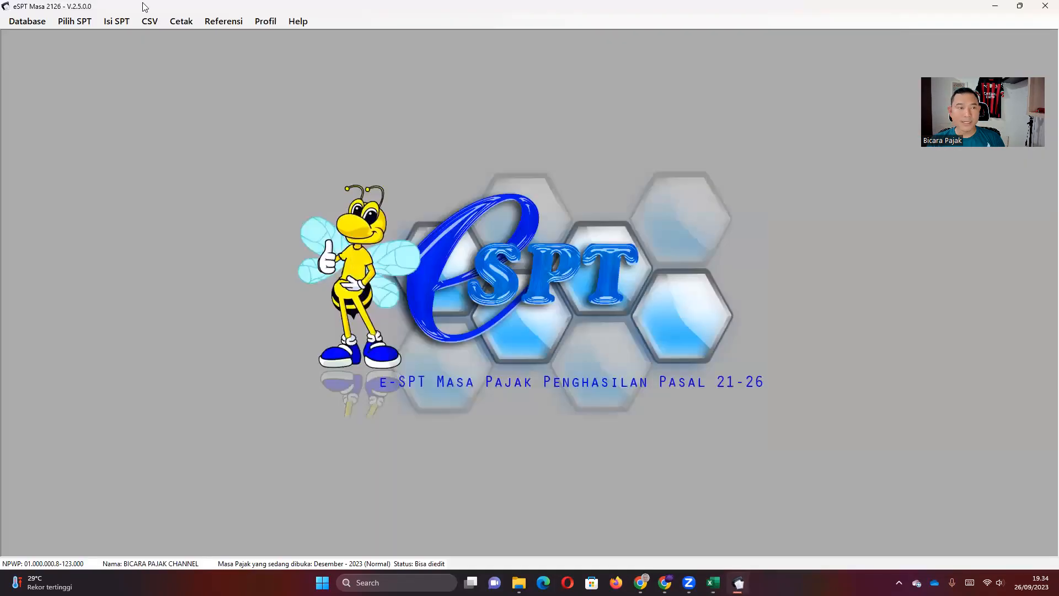
Open the Juli 2023 SPT through Pilih SPT > Buka SPT and confirm it.
left_click(75, 21)
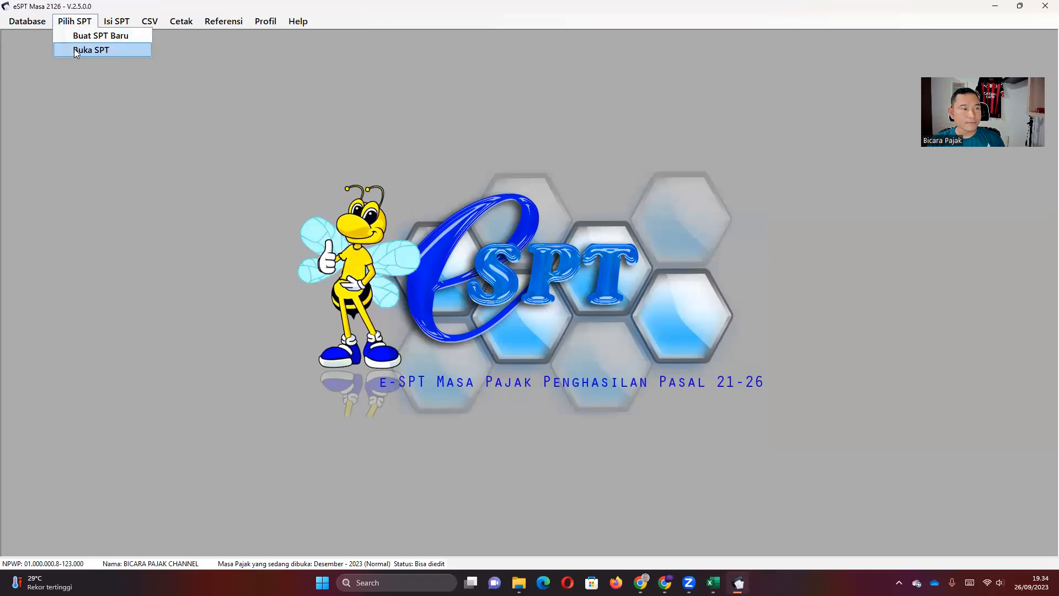
left_click(78, 64)
left_click(74, 22)
left_click(77, 49)
left_click(495, 254)
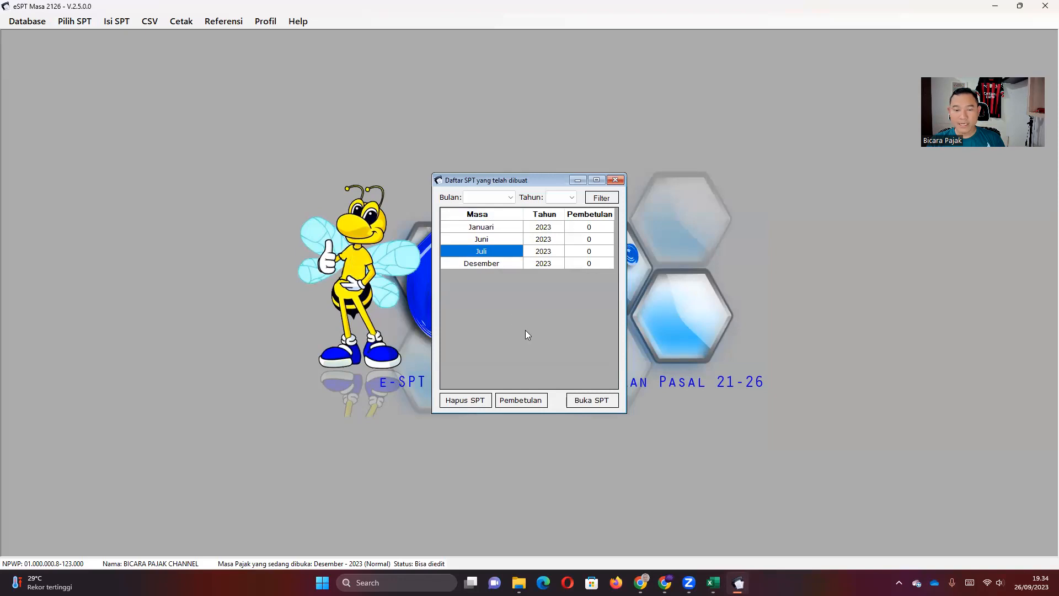
left_click(597, 406)
left_click(559, 325)
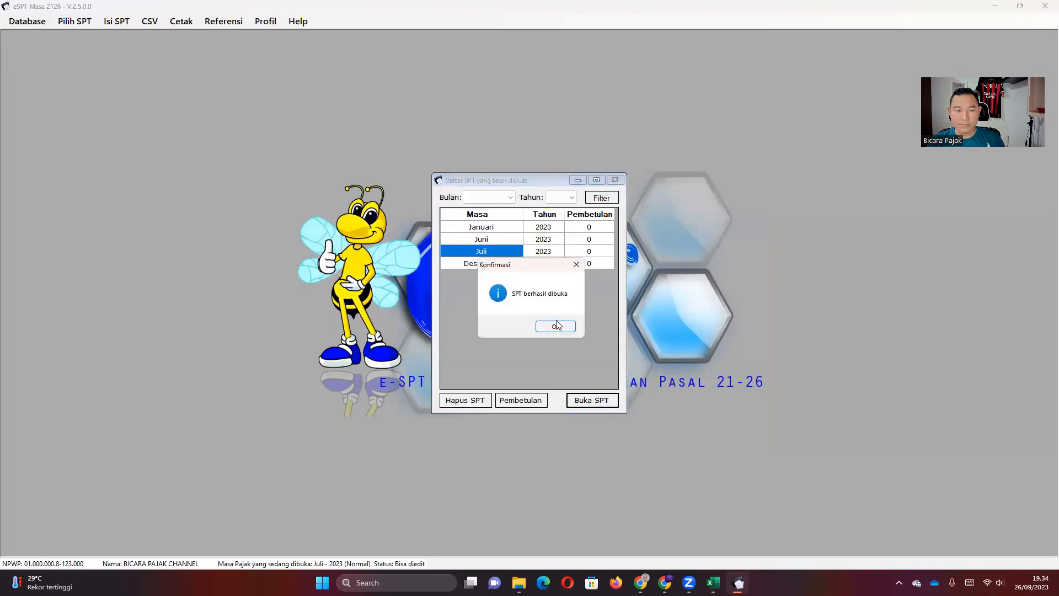
left_click(121, 24)
Start a new July withholding entry with the employee's name and tax object code 21-100-01.
mouse_move(139, 54)
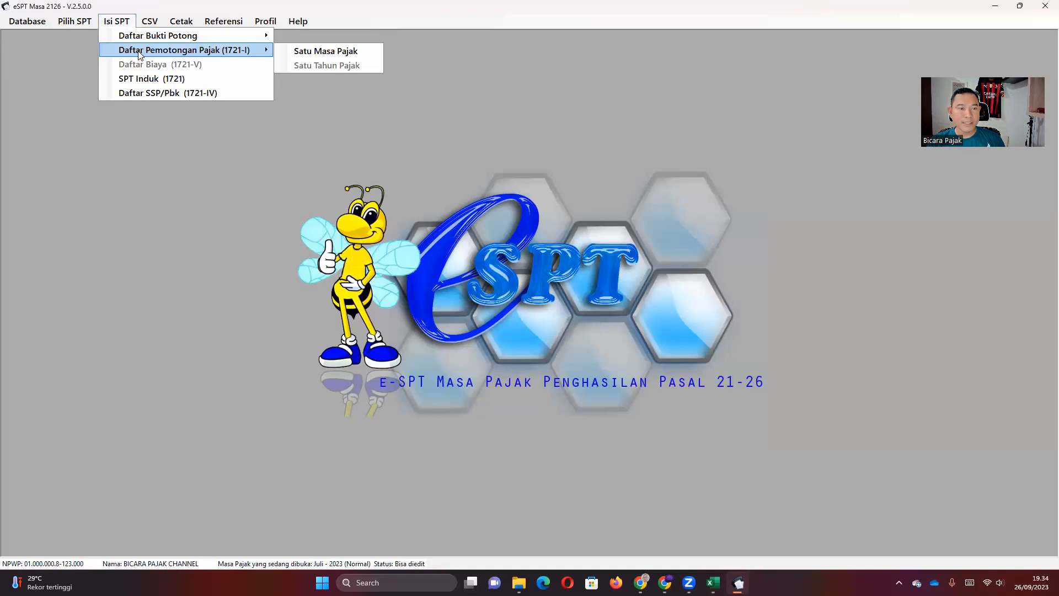
left_click(299, 53)
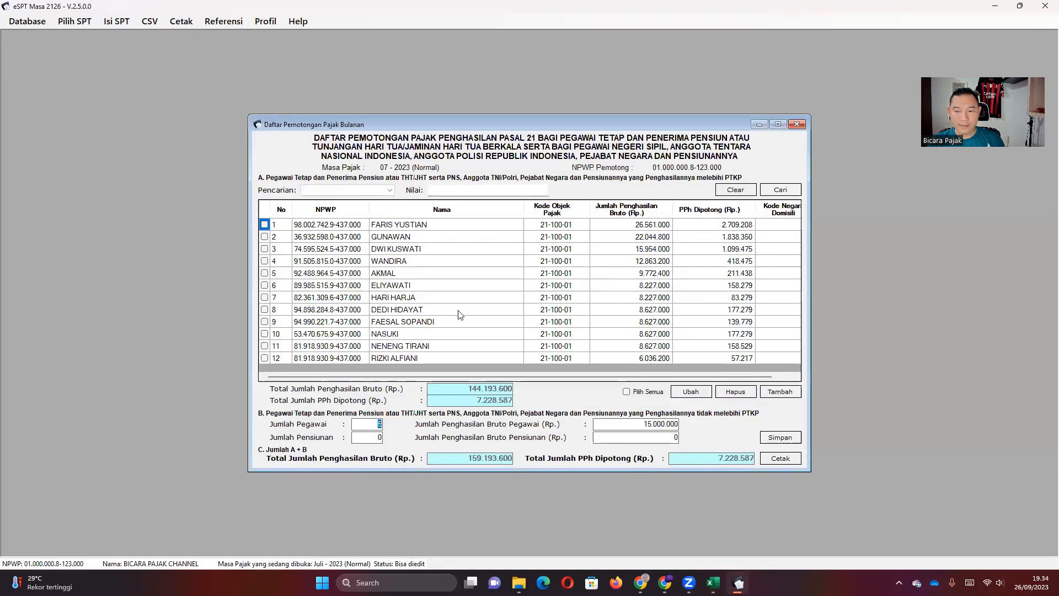
left_click(780, 395)
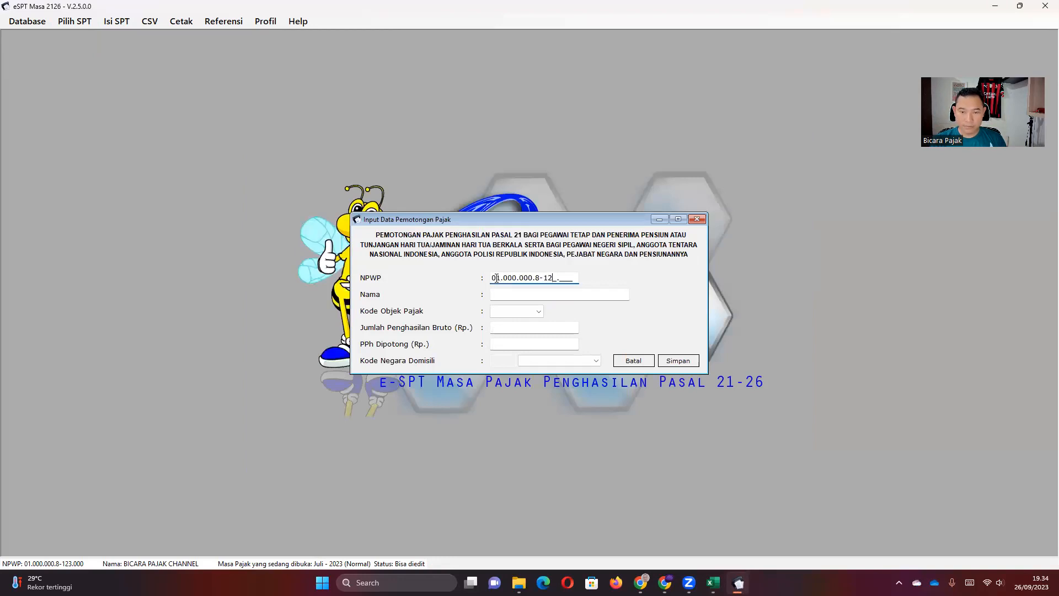
key("Tab")
type("DANI")
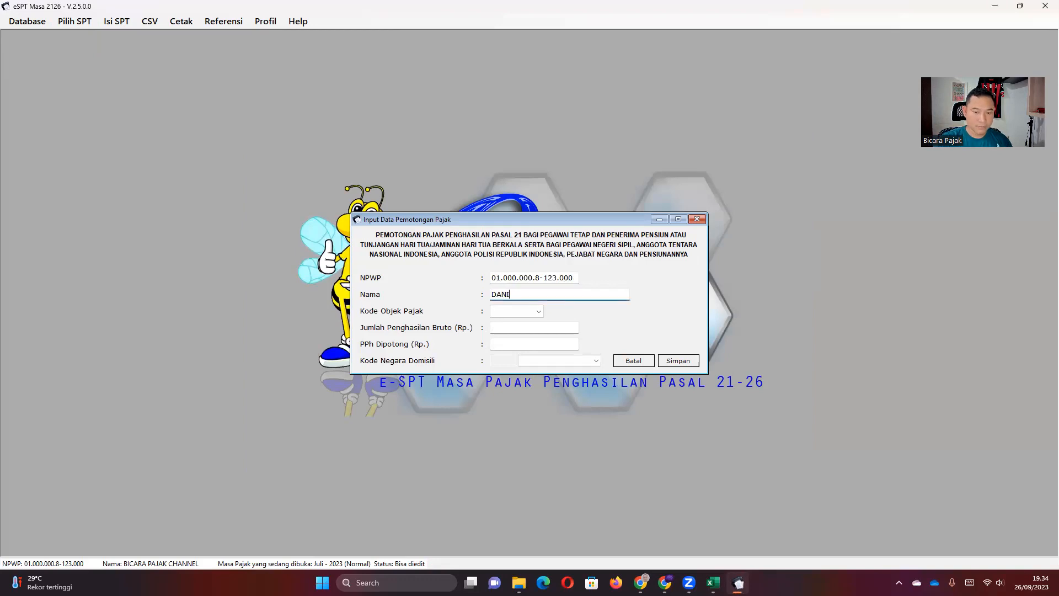
key("Tab")
left_click(539, 311)
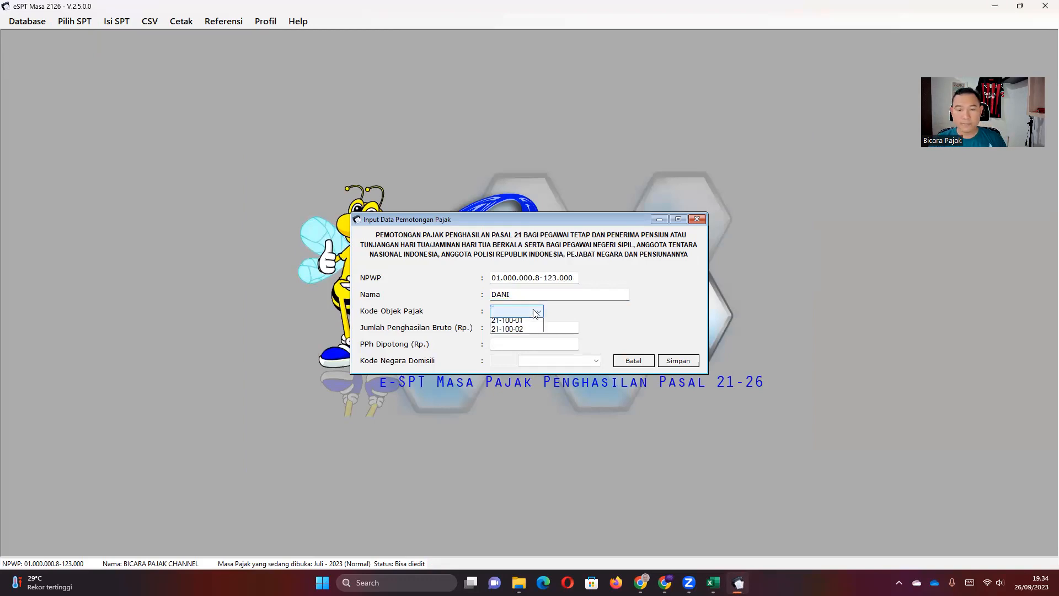
left_click(534, 328)
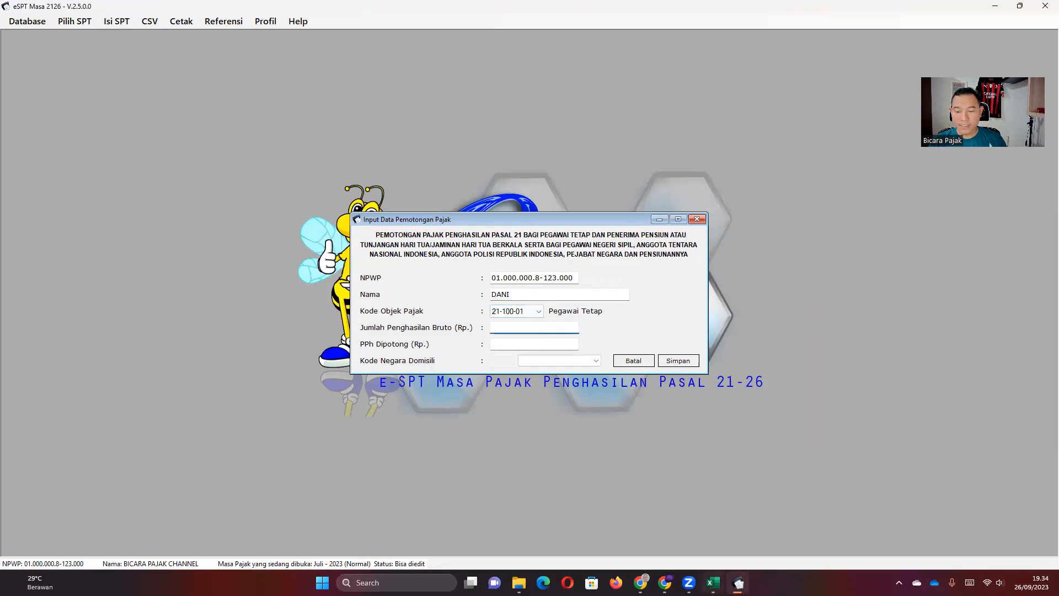
Enter gross income 7.600.000 and PPh withheld 136.000 from the Excel July column.
left_click(713, 582)
left_click(392, 202)
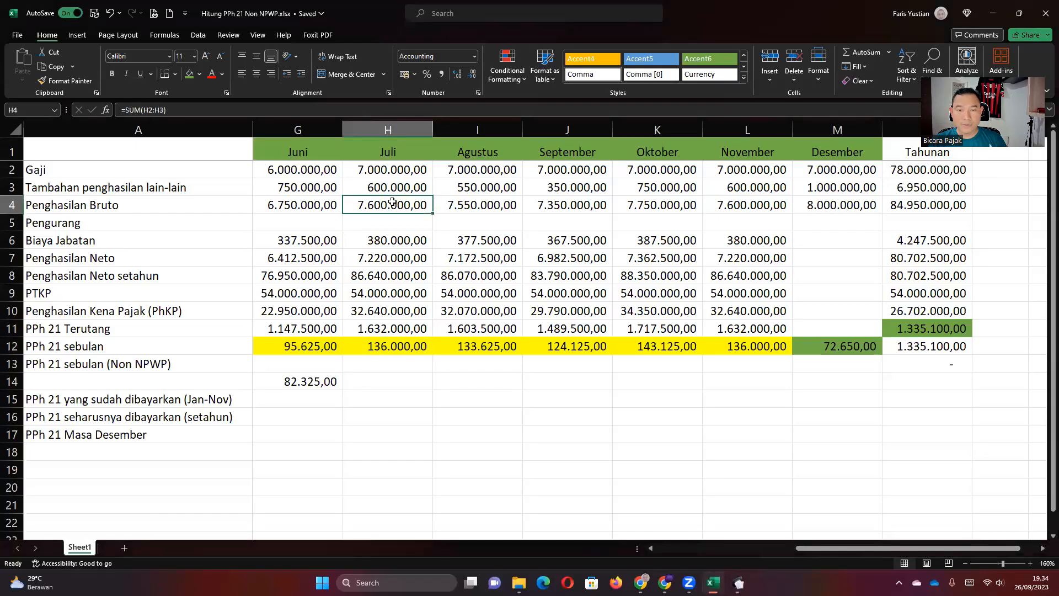
left_click(738, 583)
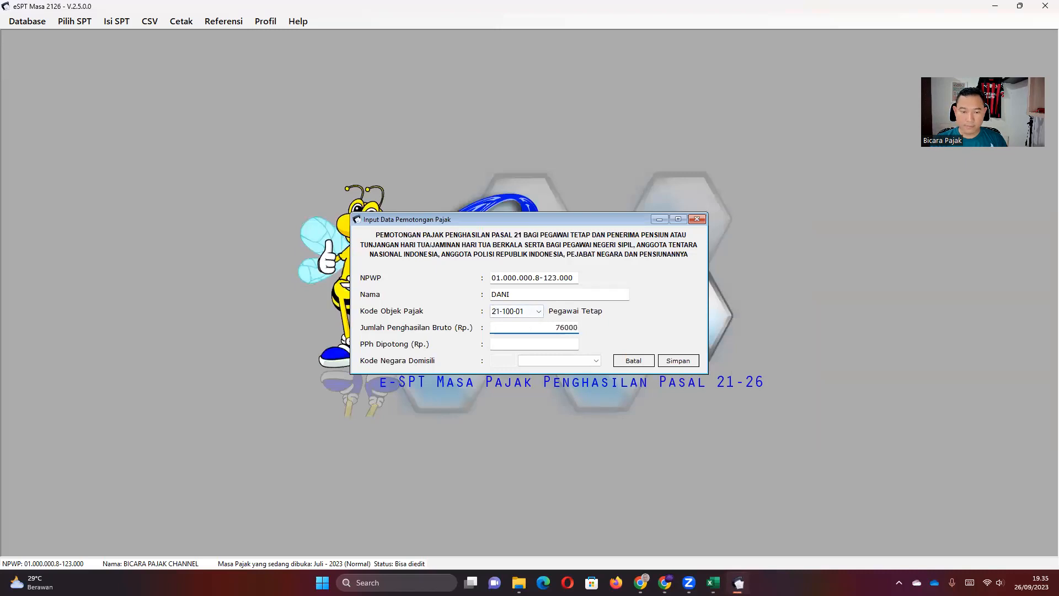
key("Tab")
left_click(738, 581)
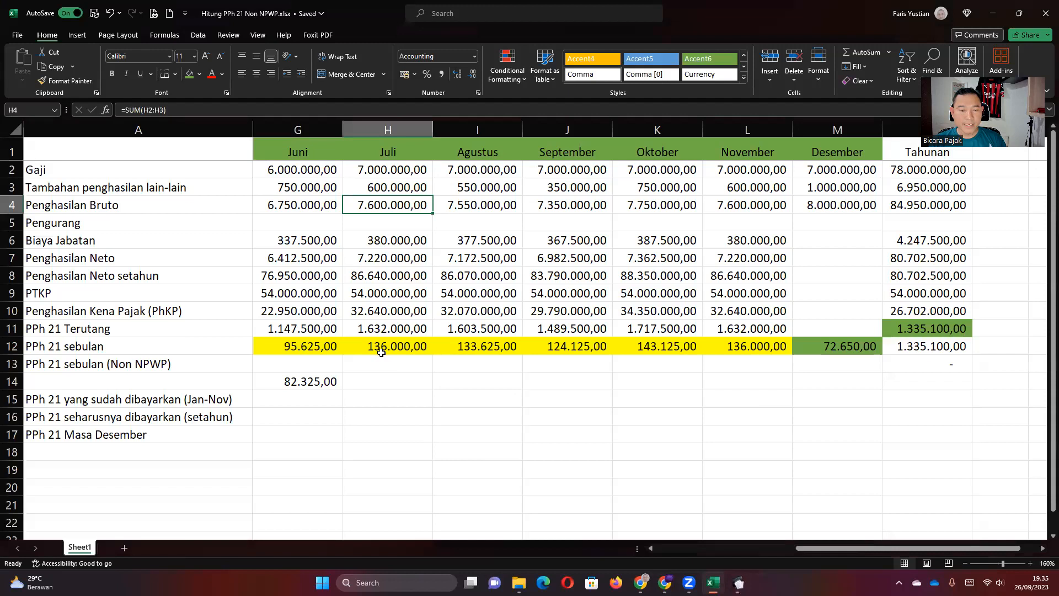
left_click(381, 348)
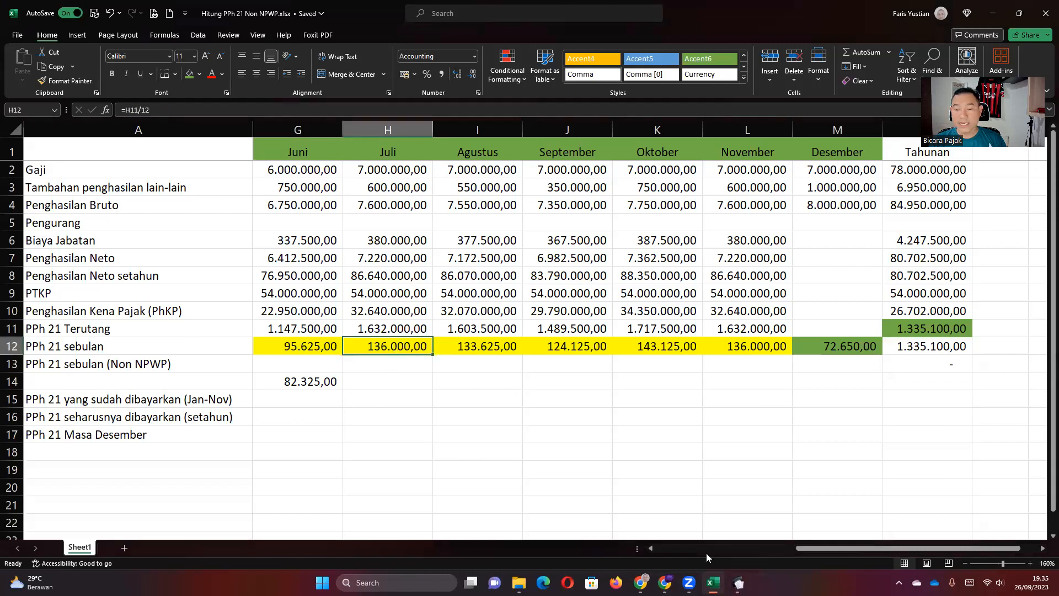
key("alt+Tab")
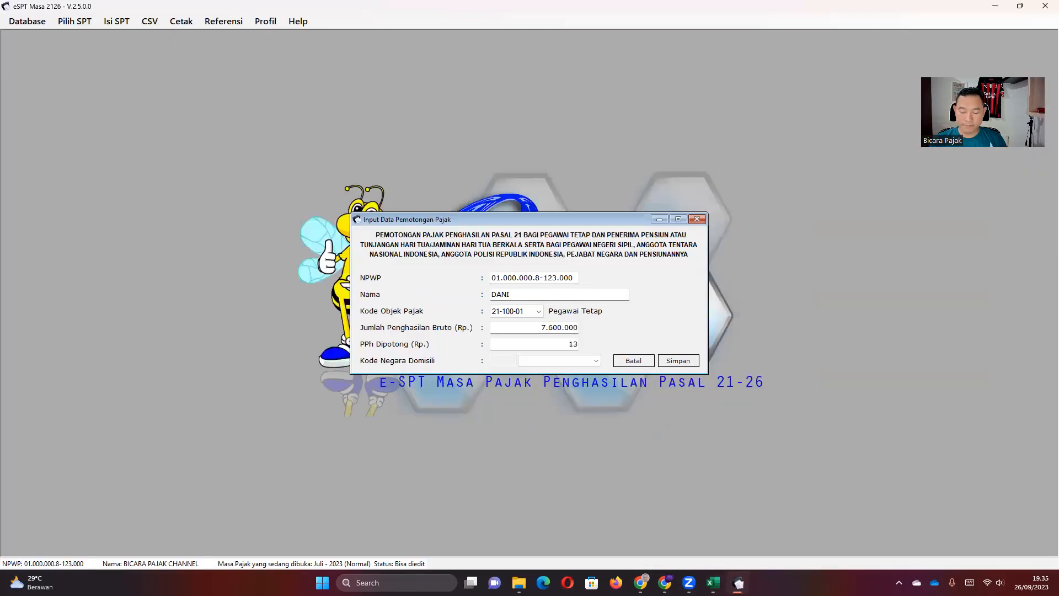
key("Tab")
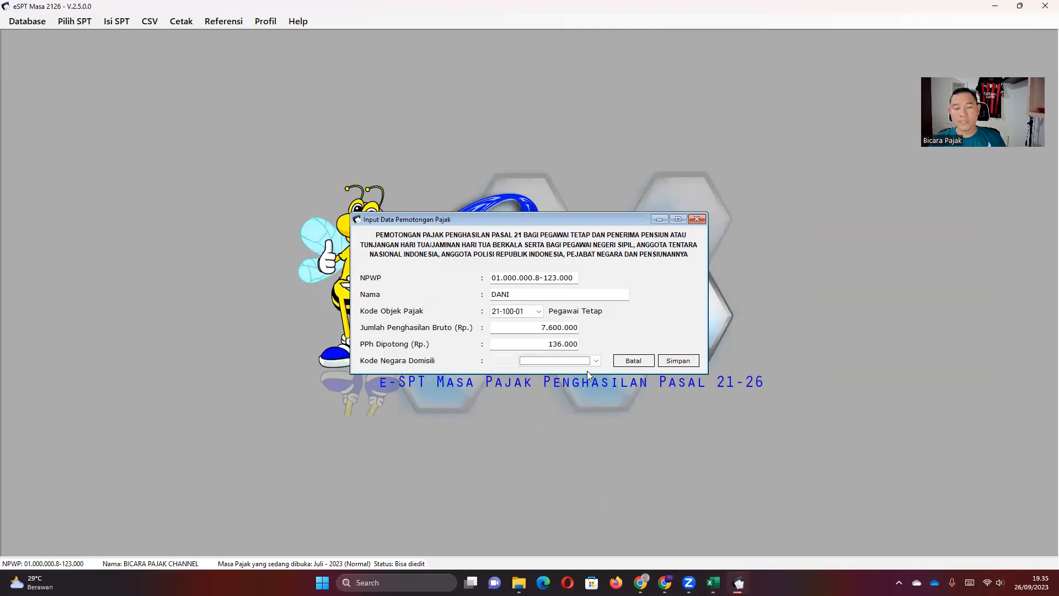
Save the withholding record without adding another, verify the new row, and close the list.
left_click(680, 361)
left_click(615, 328)
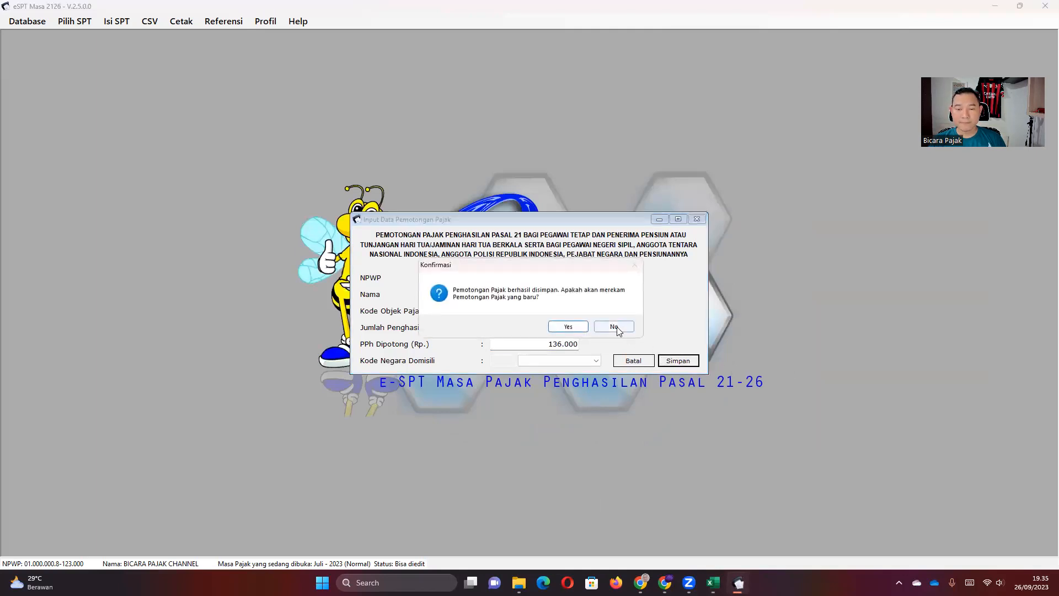
left_click(464, 369)
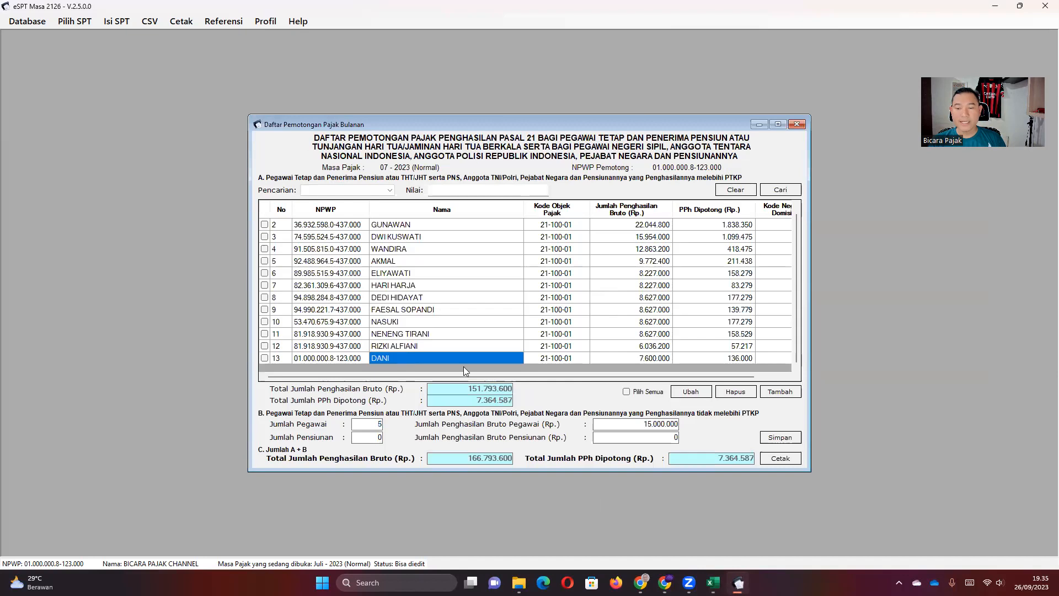
left_click(642, 359)
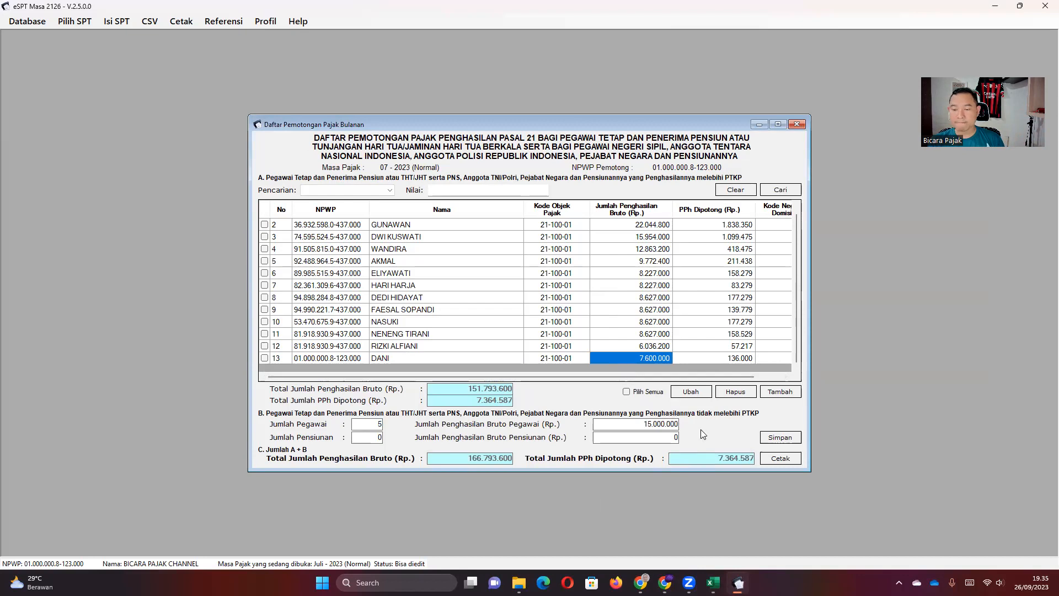
left_click(794, 124)
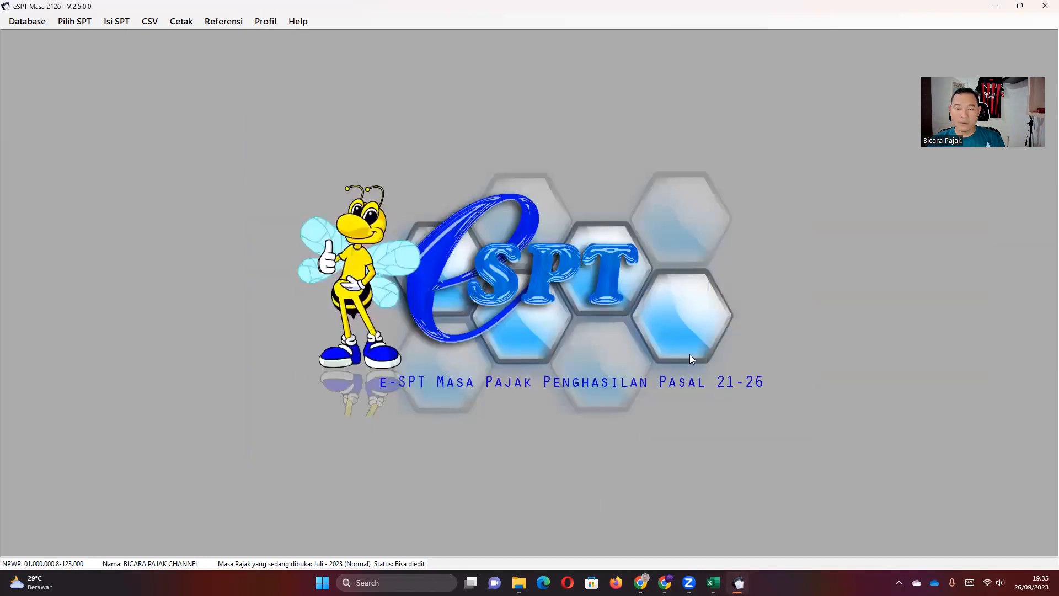
Return to the Excel workbook and review August's PPh 21 payable and monthly PPh 21 formulas.
left_click(713, 582)
left_click(615, 376)
left_click(504, 330)
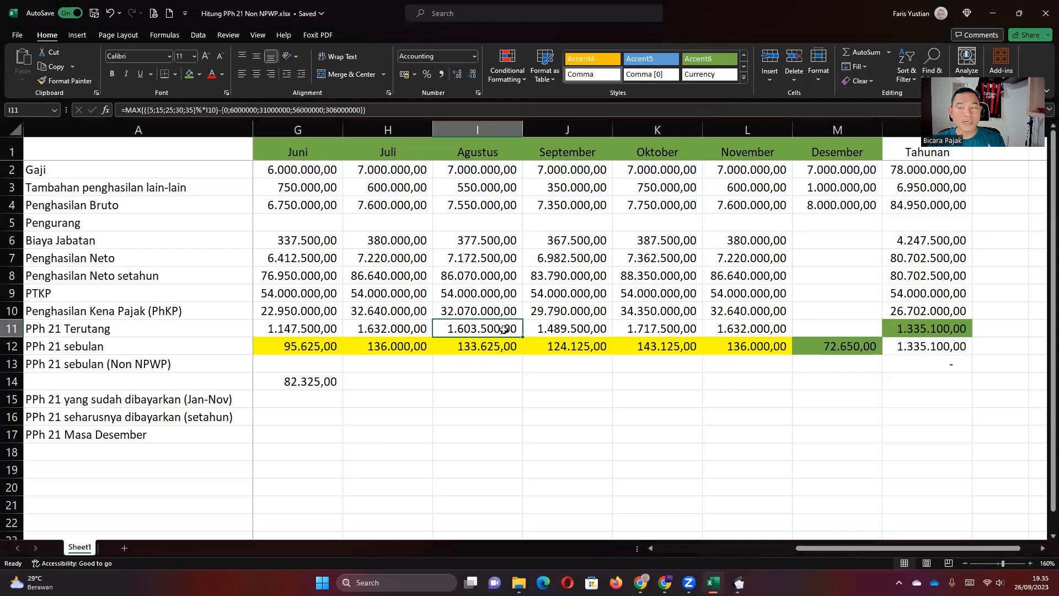
left_click(494, 343)
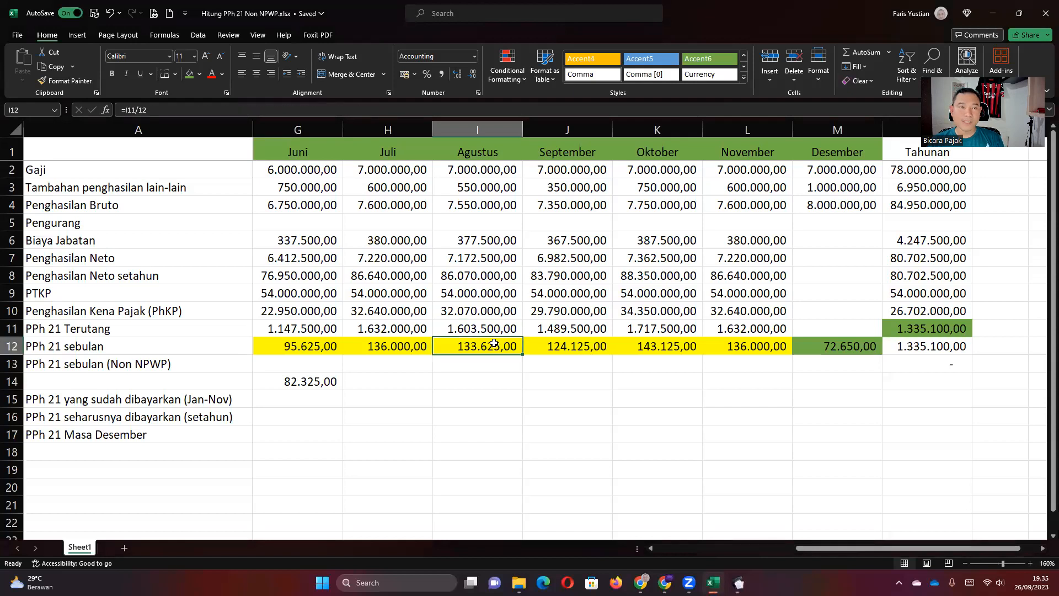
key("Left")
key("Left")
key("Left")
key("Left")
key("Left")
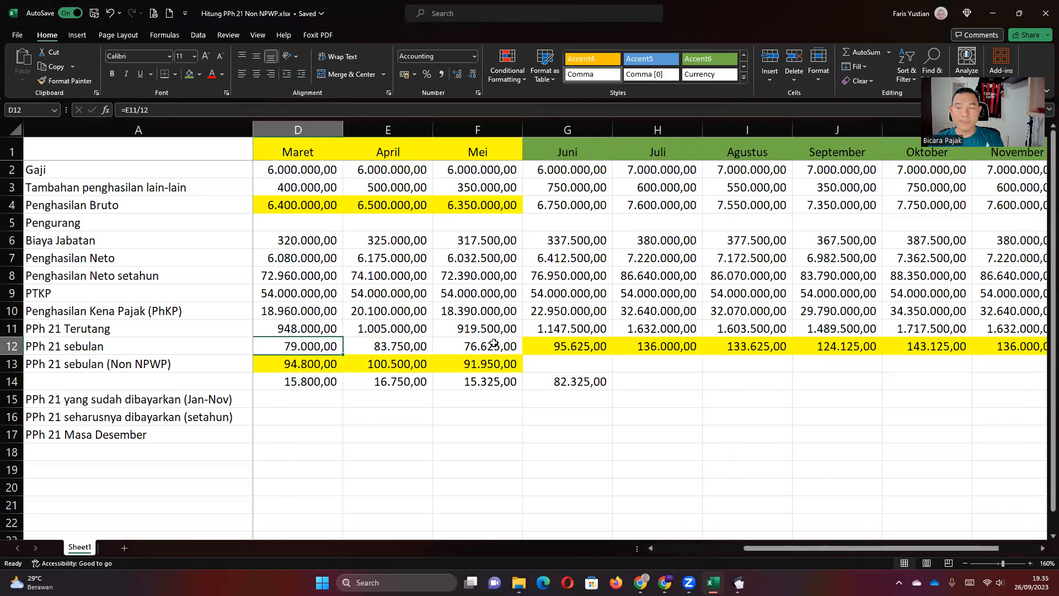
key("Left")
key("Left")
key("Left")
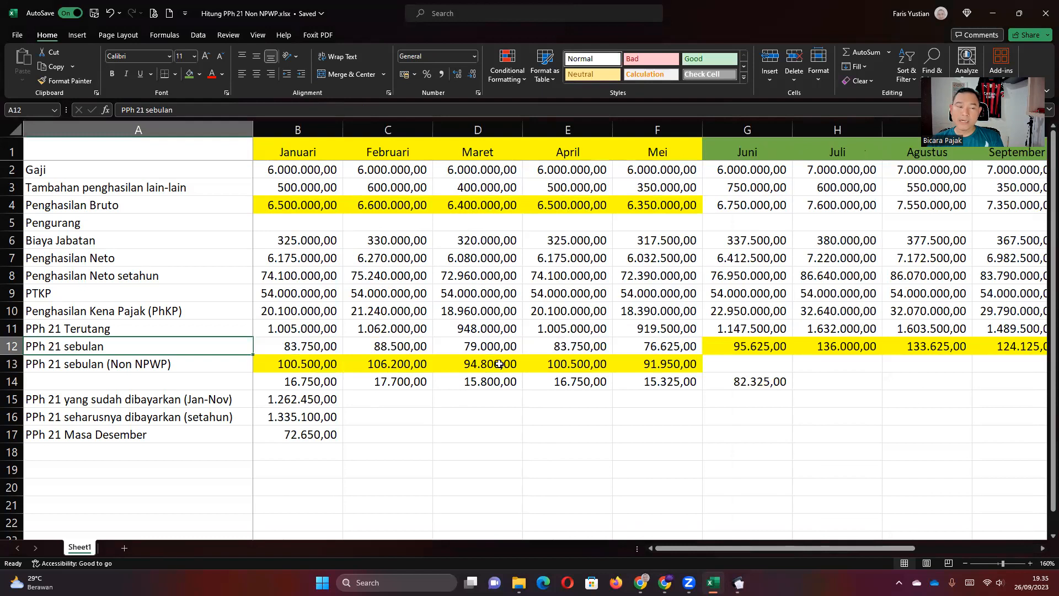
Check January's Non NPWP withholding formula with its 120% surcharge and the Januari–Mei amounts.
left_click(330, 367)
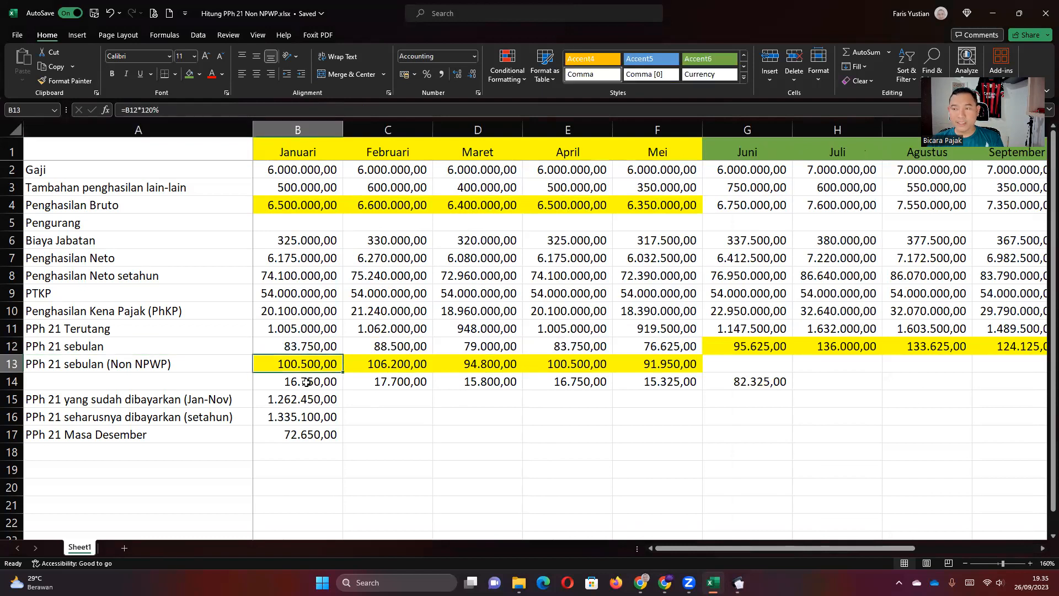
left_click_drag(302, 363, 654, 365)
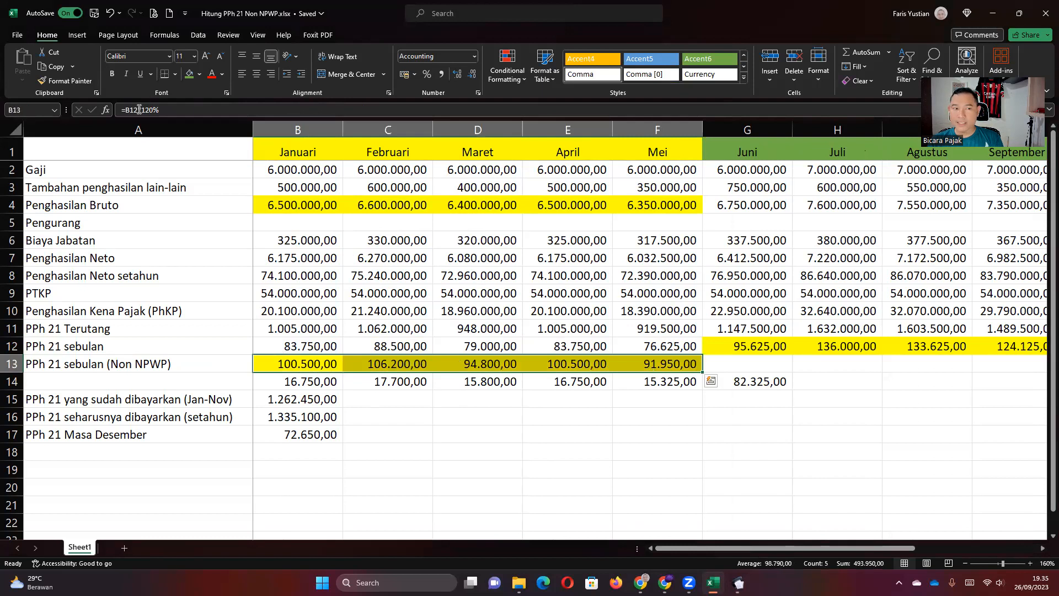
left_click_drag(141, 110, 182, 110)
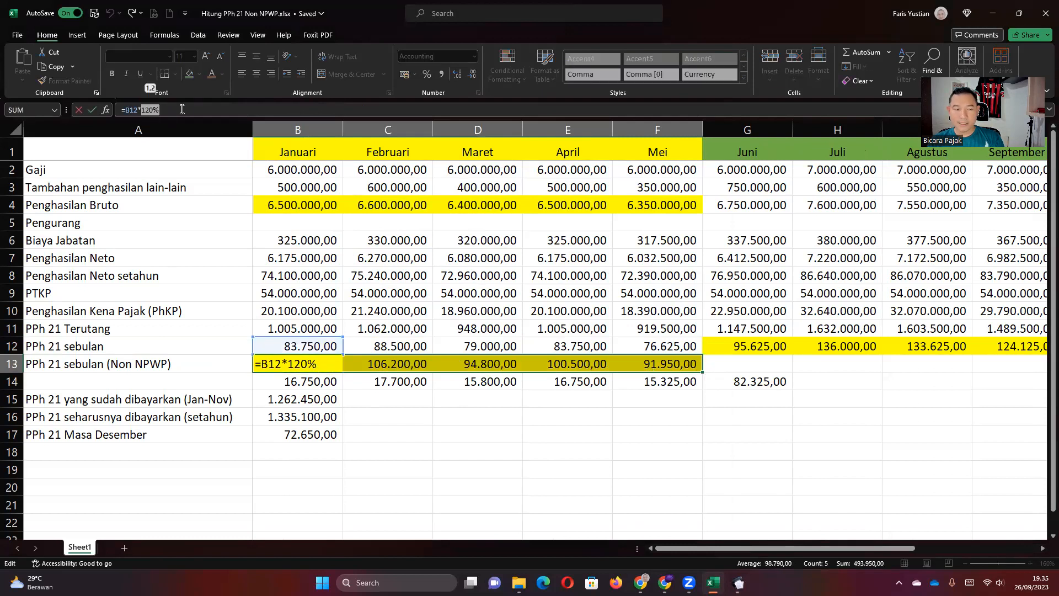
key("Escape")
left_click(331, 347)
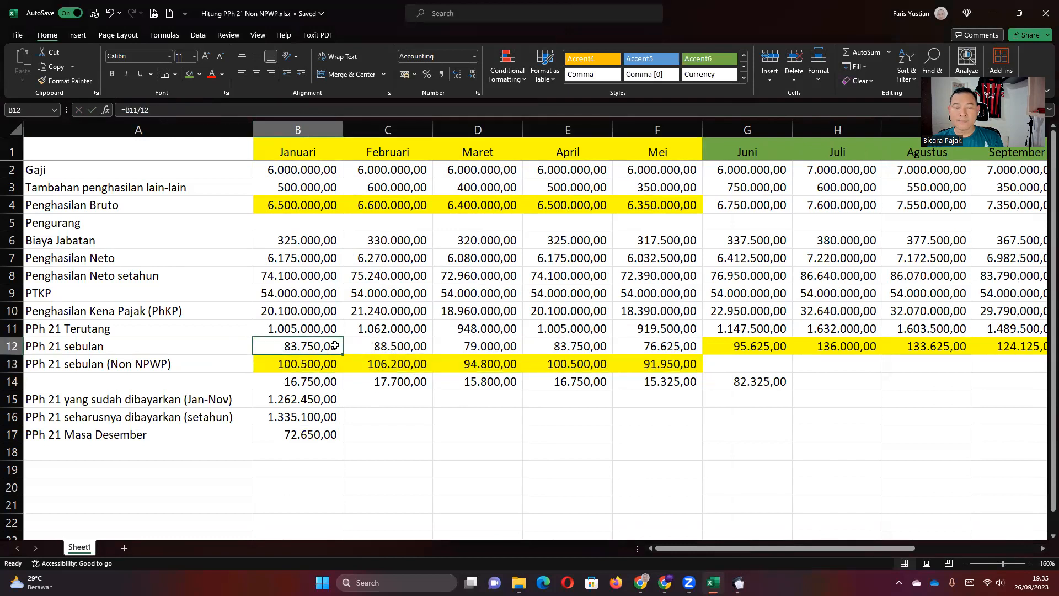
Review the monthly PPh 21 amounts from June through December and the Tahunan salary totals.
left_click(737, 342)
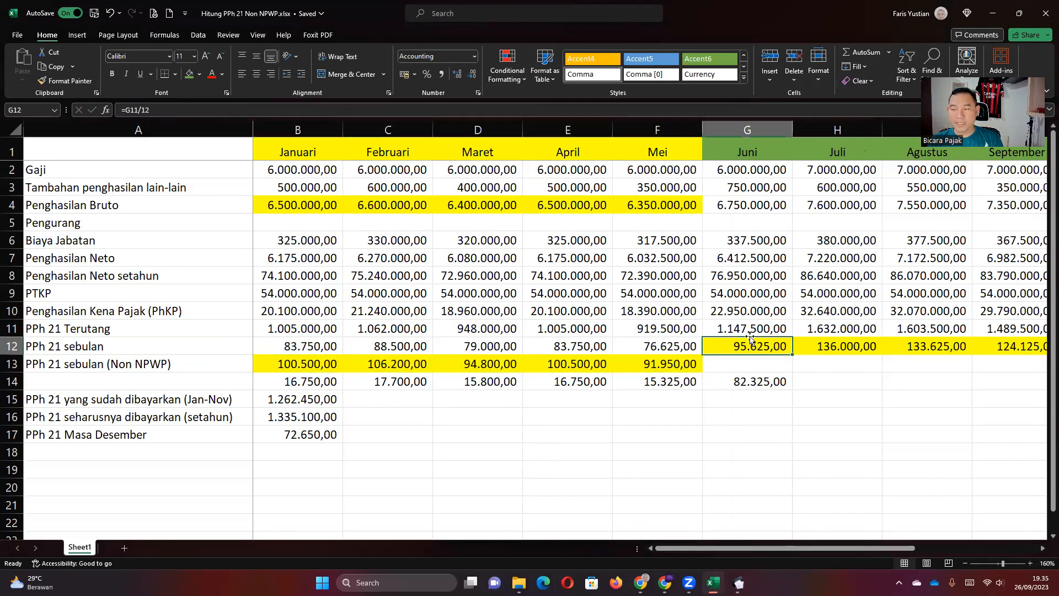
key("Right")
key("Right")
key("Right")
key("Right")
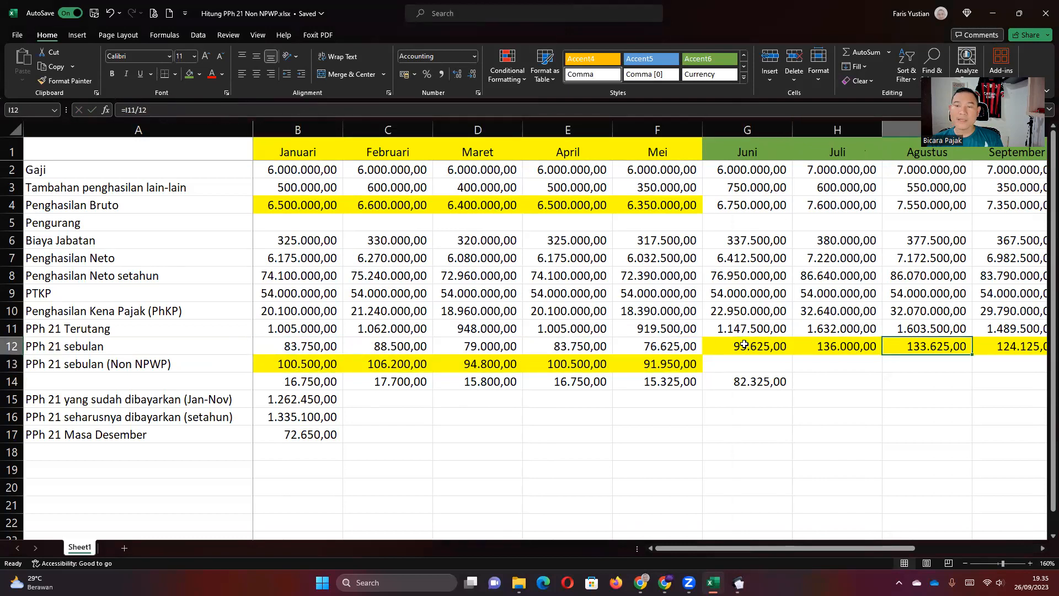
key("Right")
key("Right")
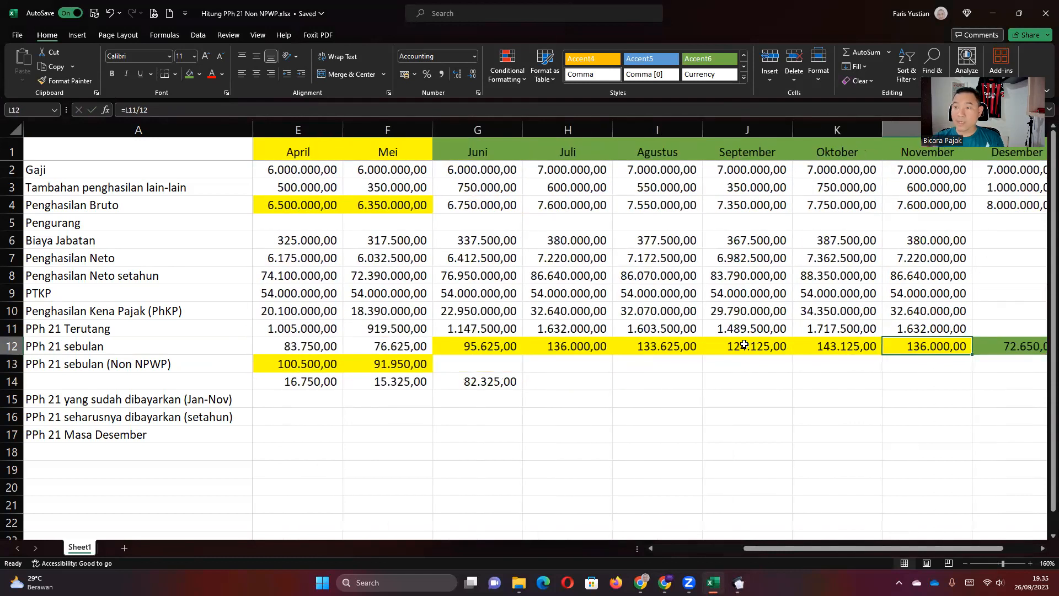
key("Right")
key("Right")
key("Right")
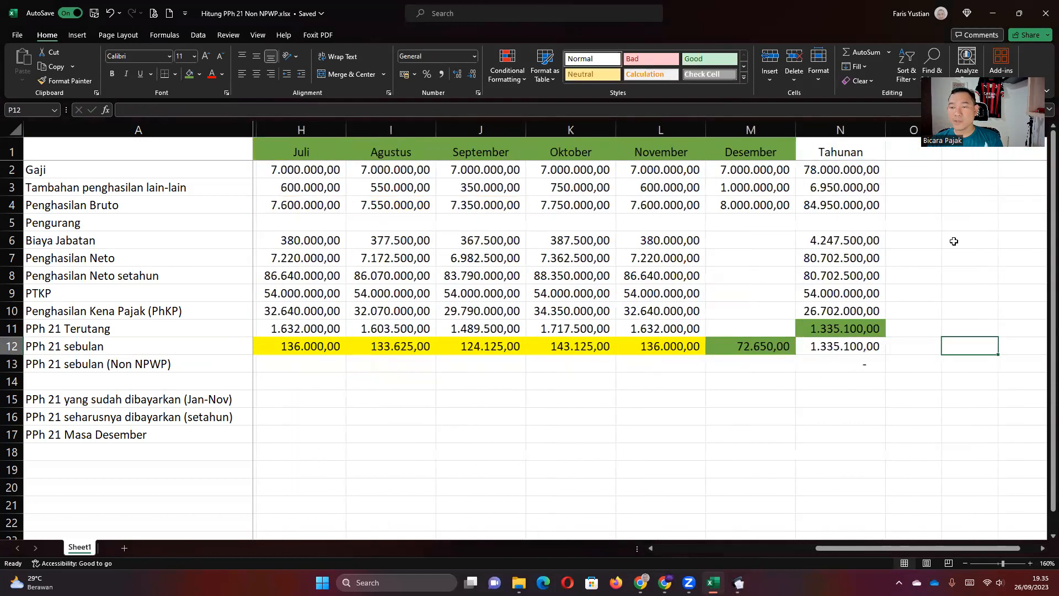
left_click(839, 164)
left_click_drag(840, 163, 822, 340)
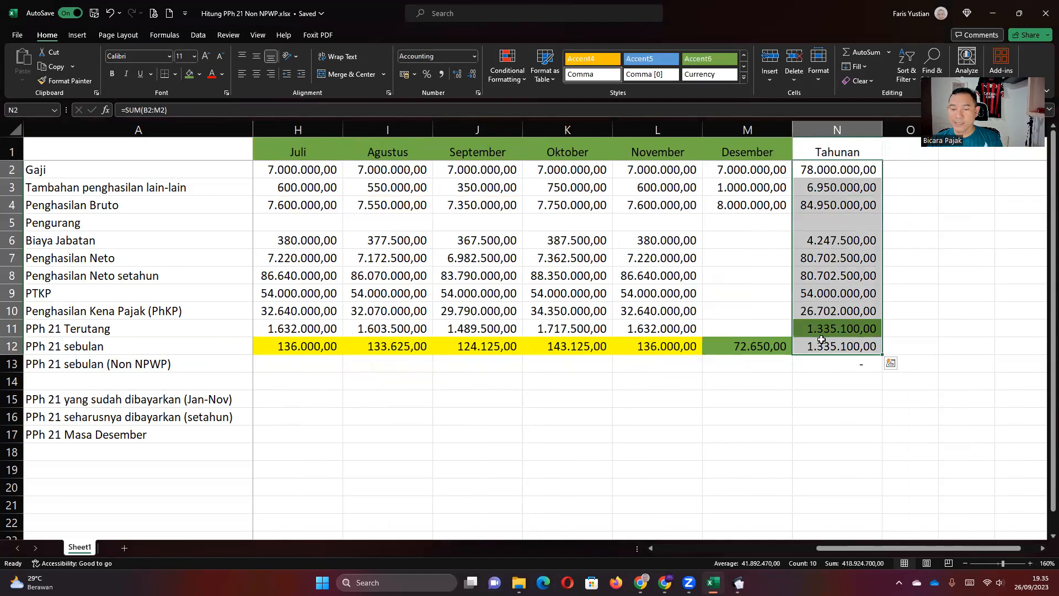
left_click(739, 346)
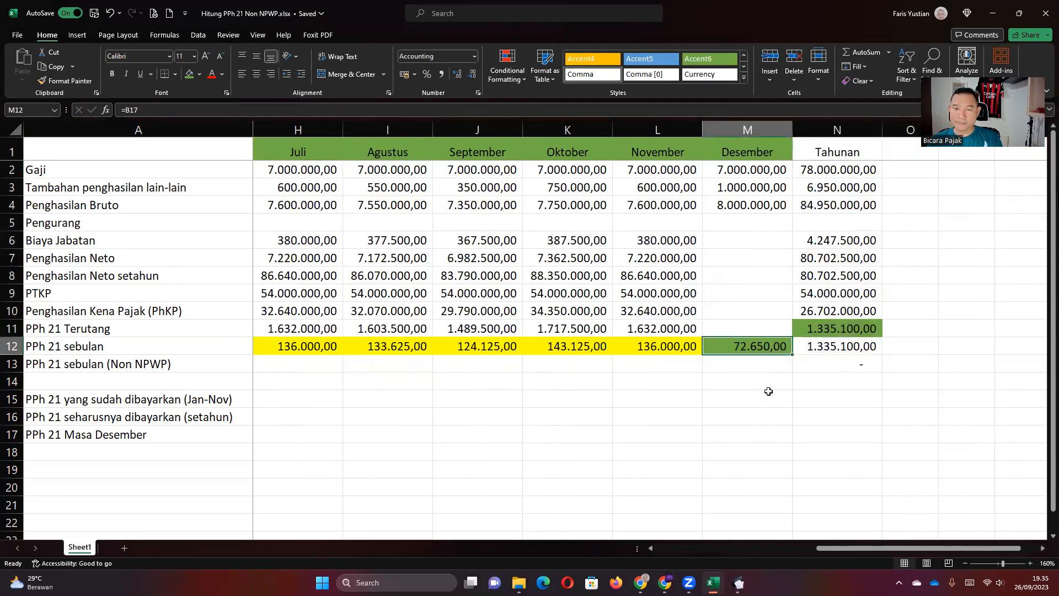
key("Up")
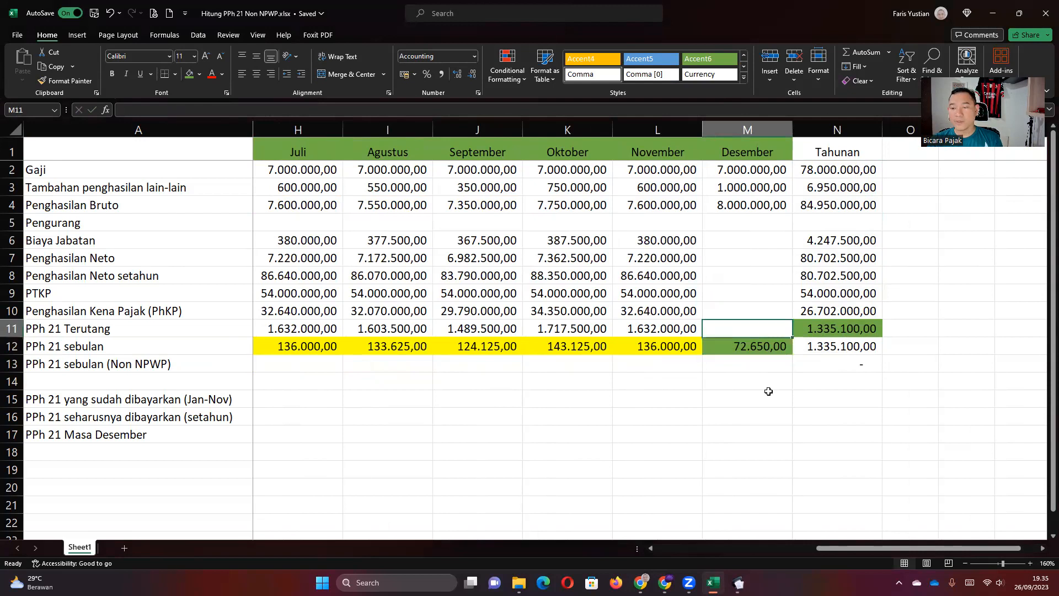
Verify the annual income, PPh 21 payable and paid totals, rechecking October's monthly PPh 21.
left_click_drag(830, 167, 810, 276)
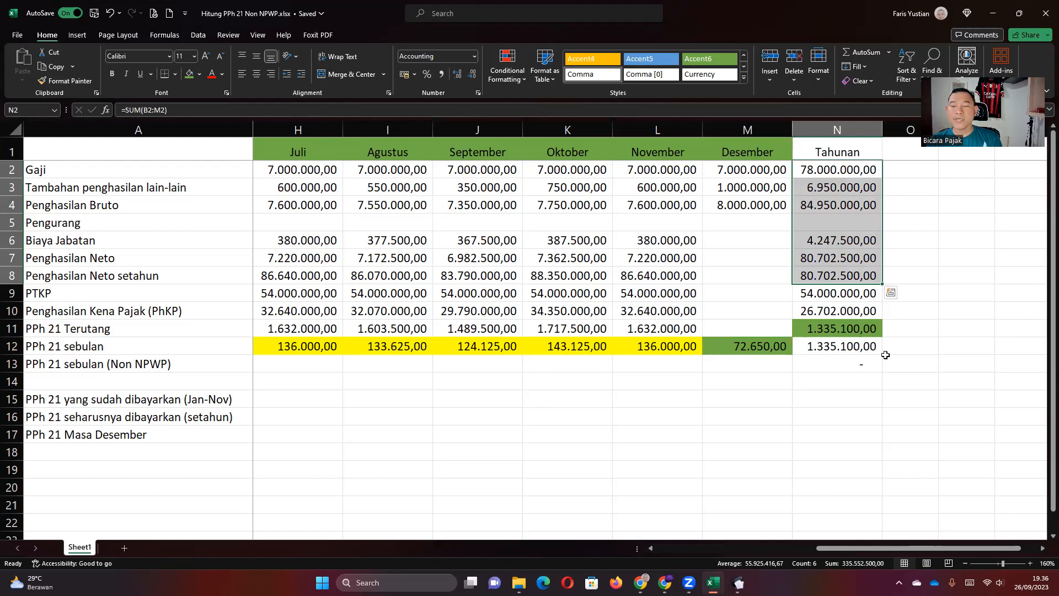
left_click(846, 331)
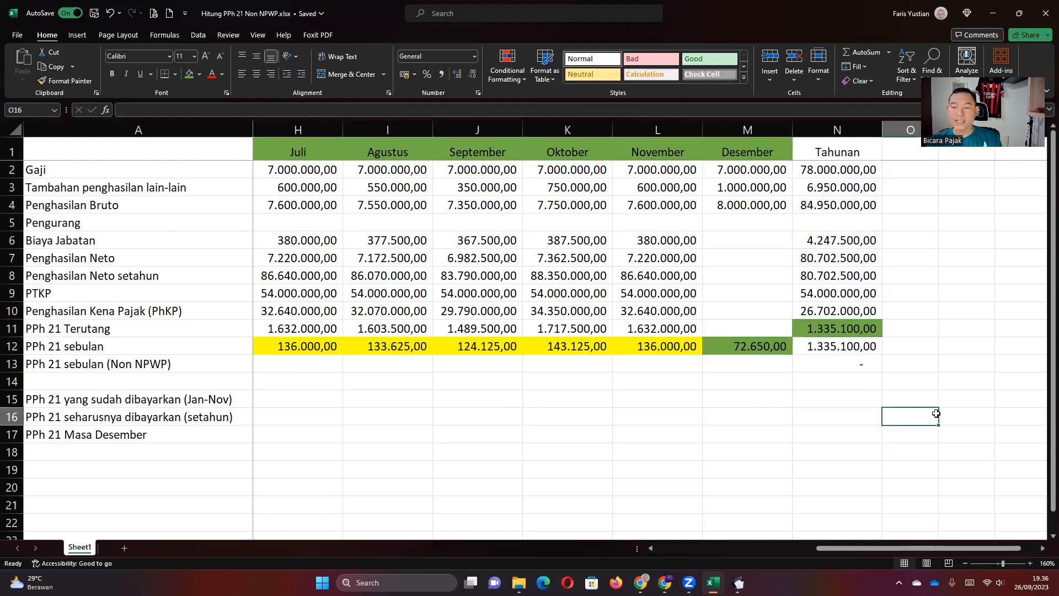
left_click(841, 348)
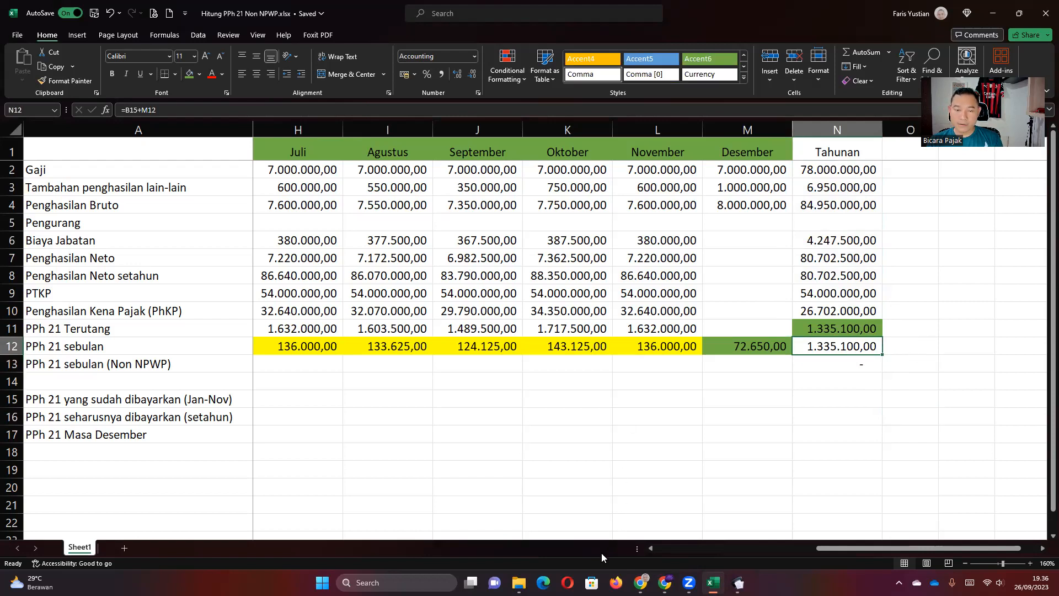
left_click(577, 344)
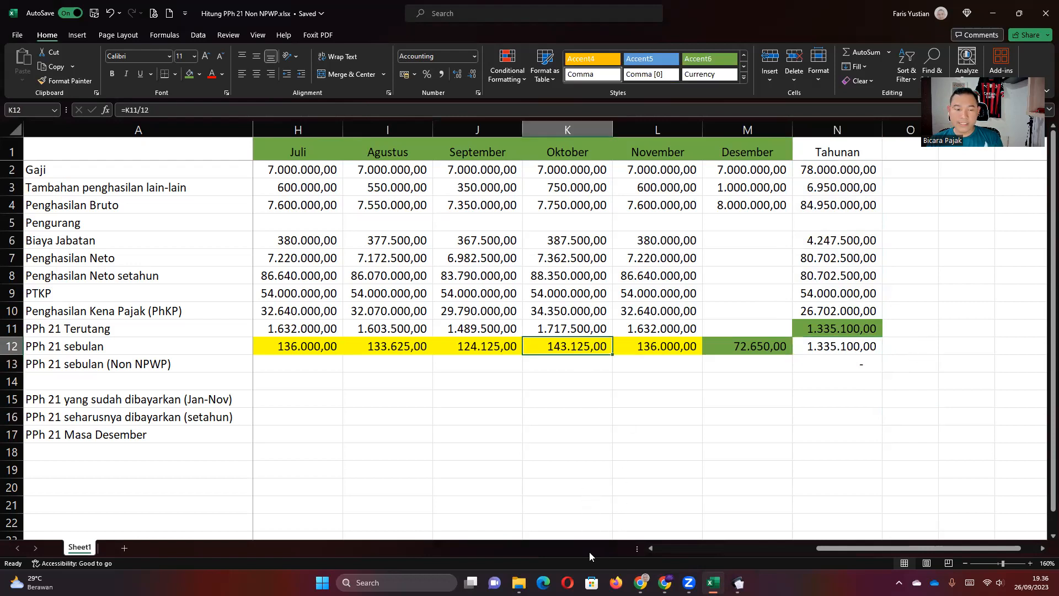